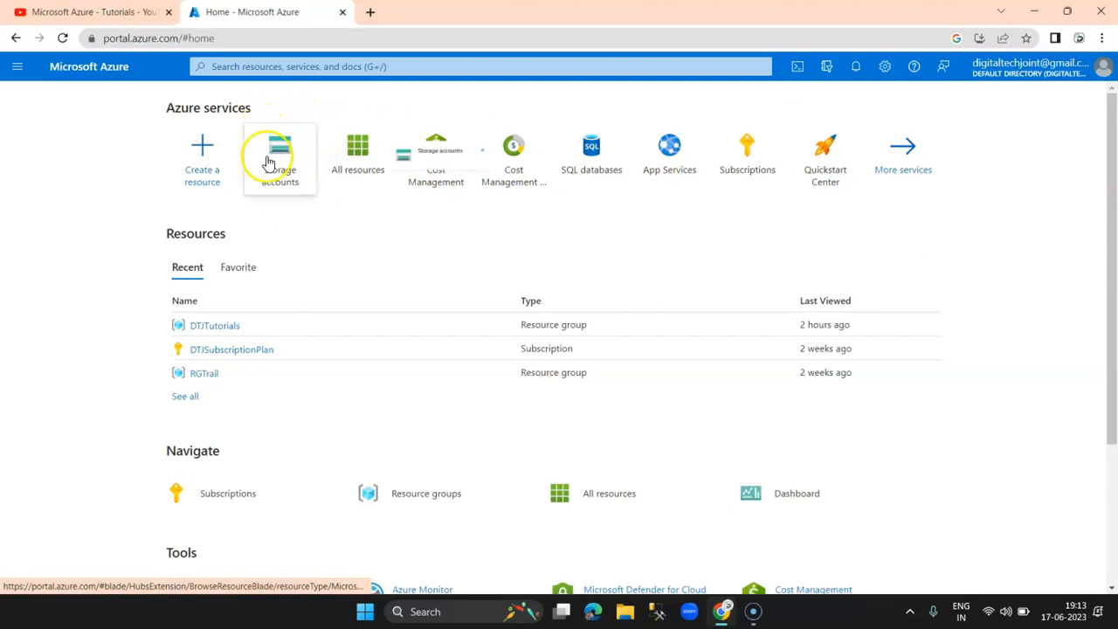
Step: Search the portal for 'storage' and start a new storage account from the Storage accounts tile
mouse_move(271, 164)
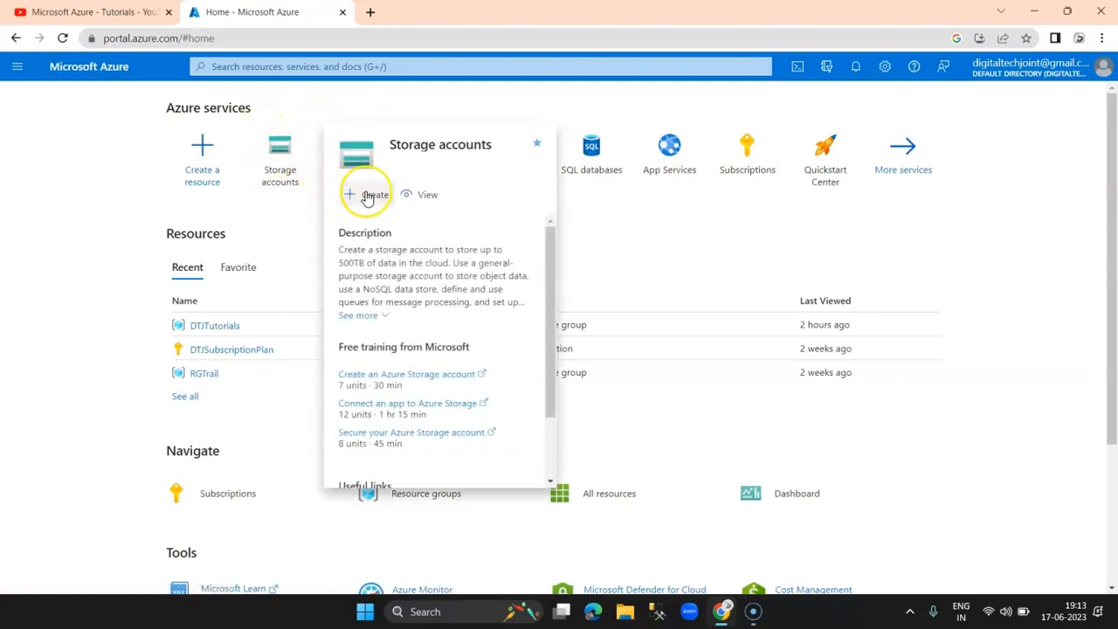
left_click(332, 68)
type("storage")
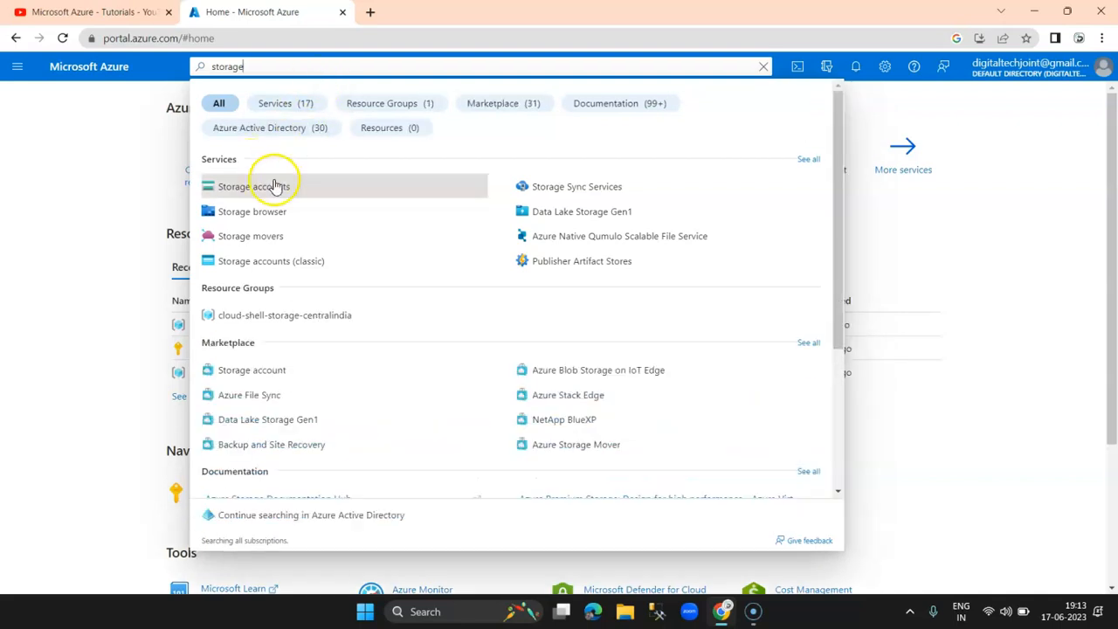
left_click(96, 174)
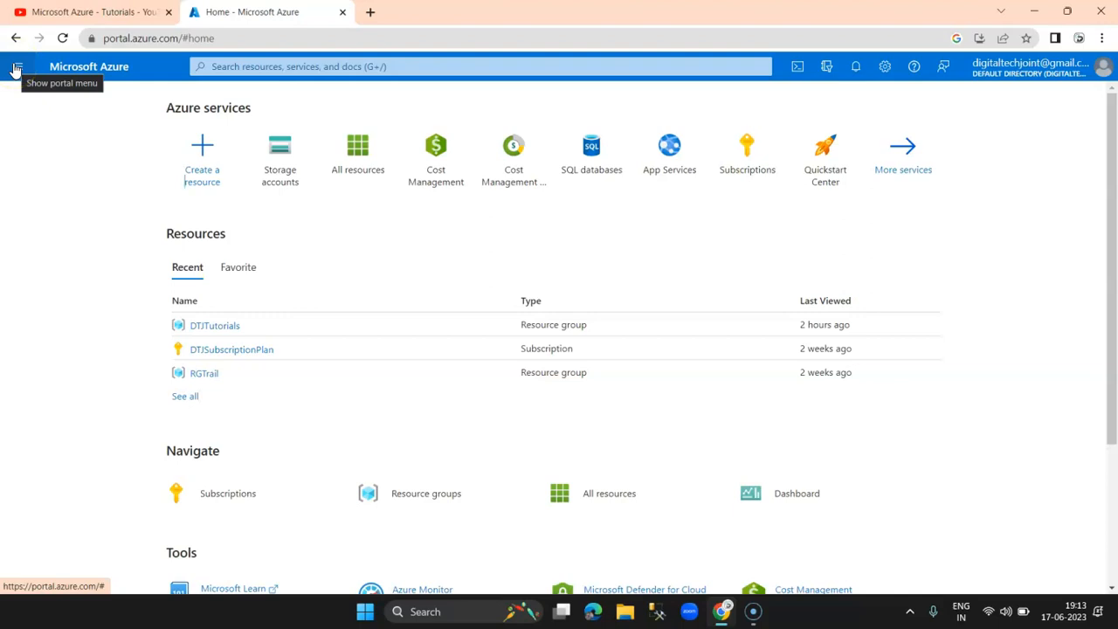
left_click(15, 68)
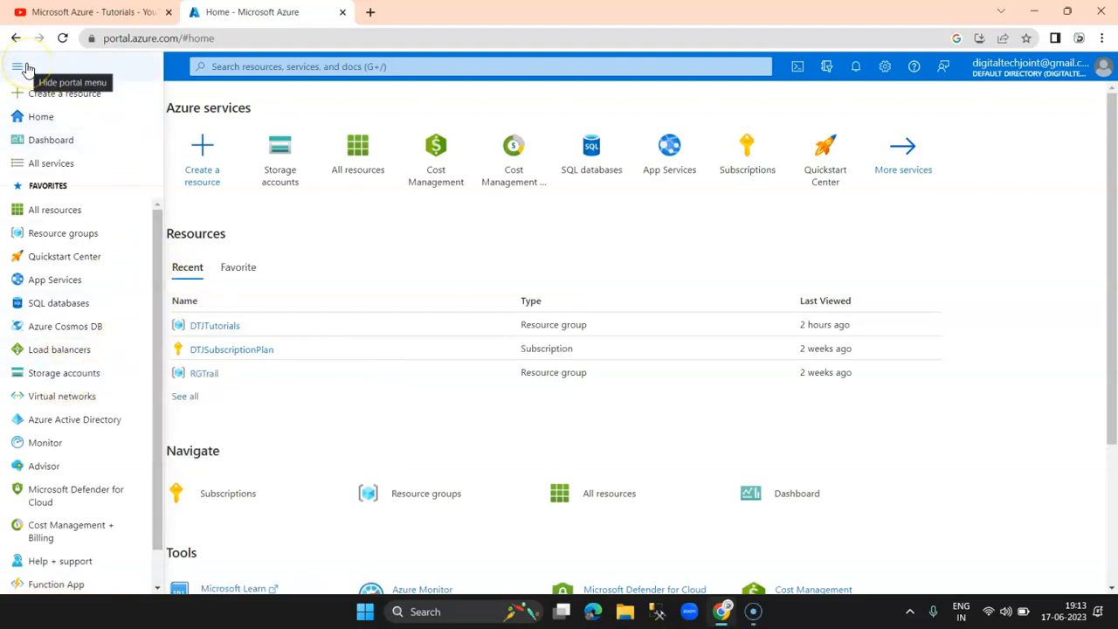
left_click(346, 67)
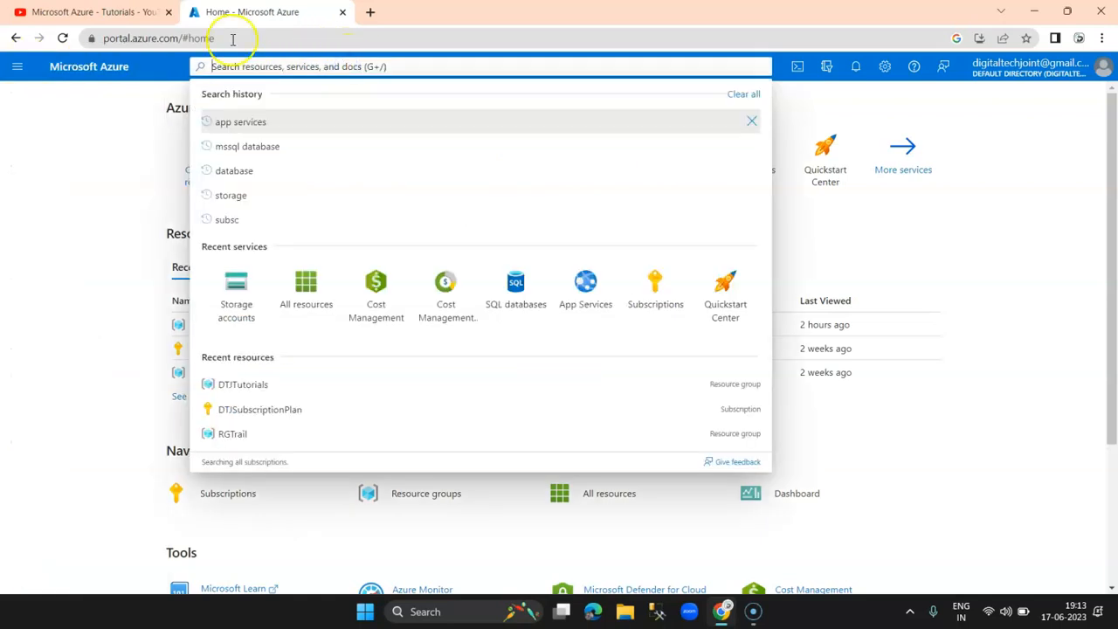
left_click(37, 232)
mouse_move(287, 169)
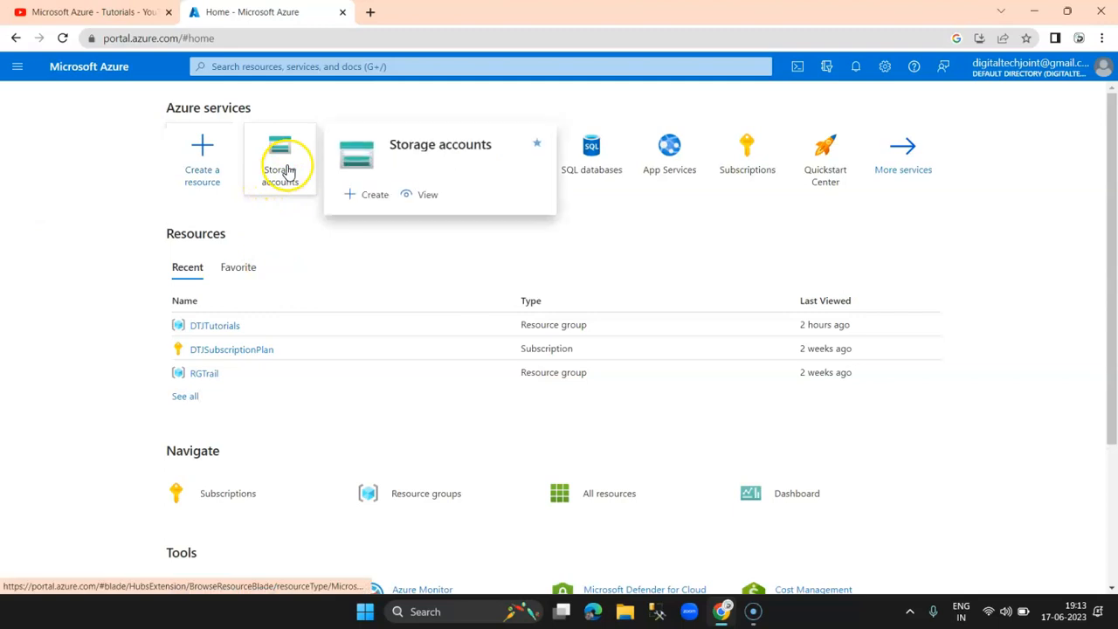
left_click(367, 193)
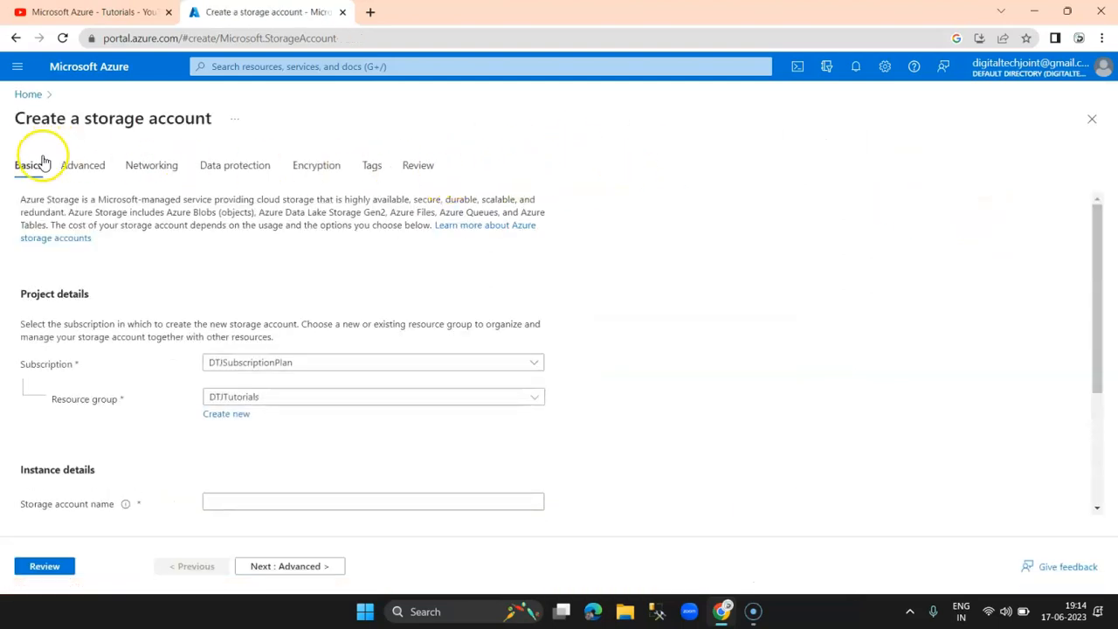
Step: Review the Basics tab, with subscription DTJSubscriptionPlan prefilled
left_click_drag(19, 118, 226, 120)
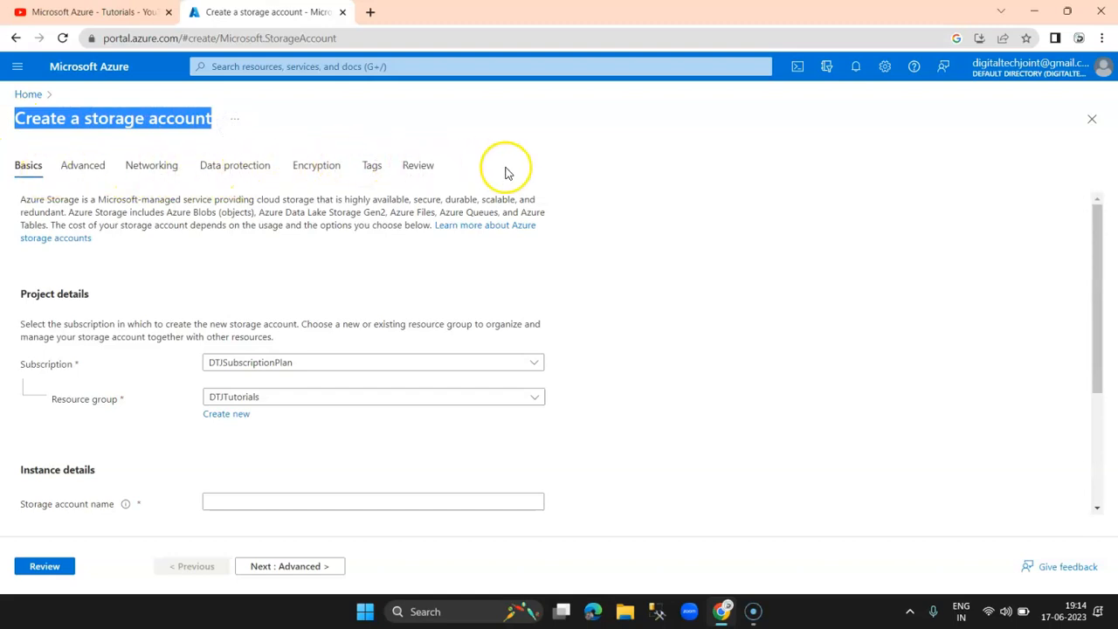
left_click_drag(1098, 215, 1098, 180)
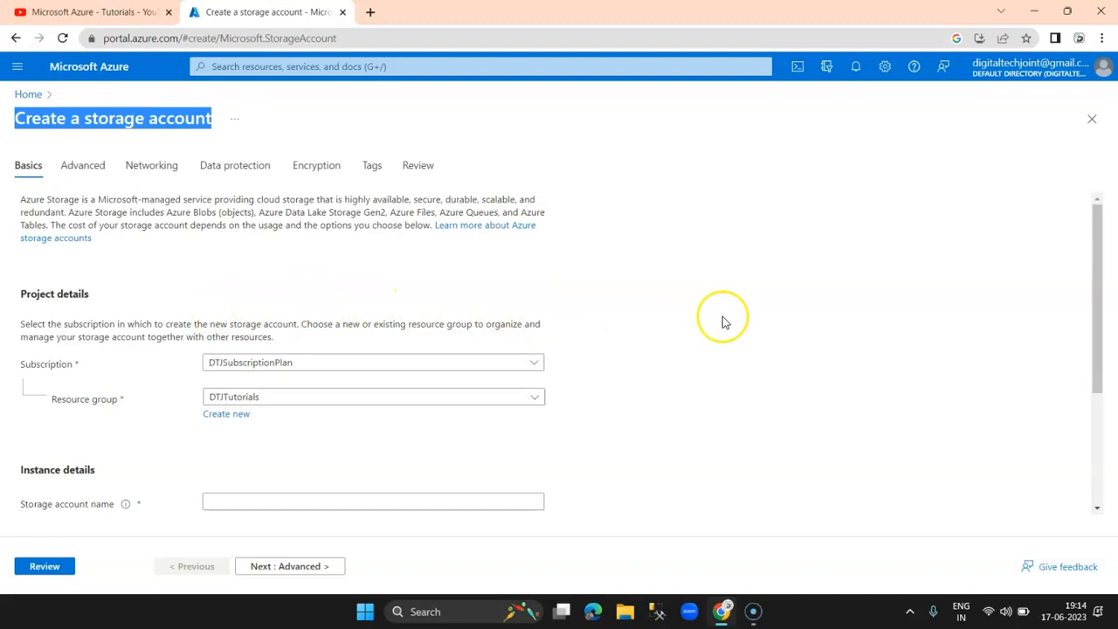
scroll(725, 319, "down", 2)
scroll(724, 320, "up", 2)
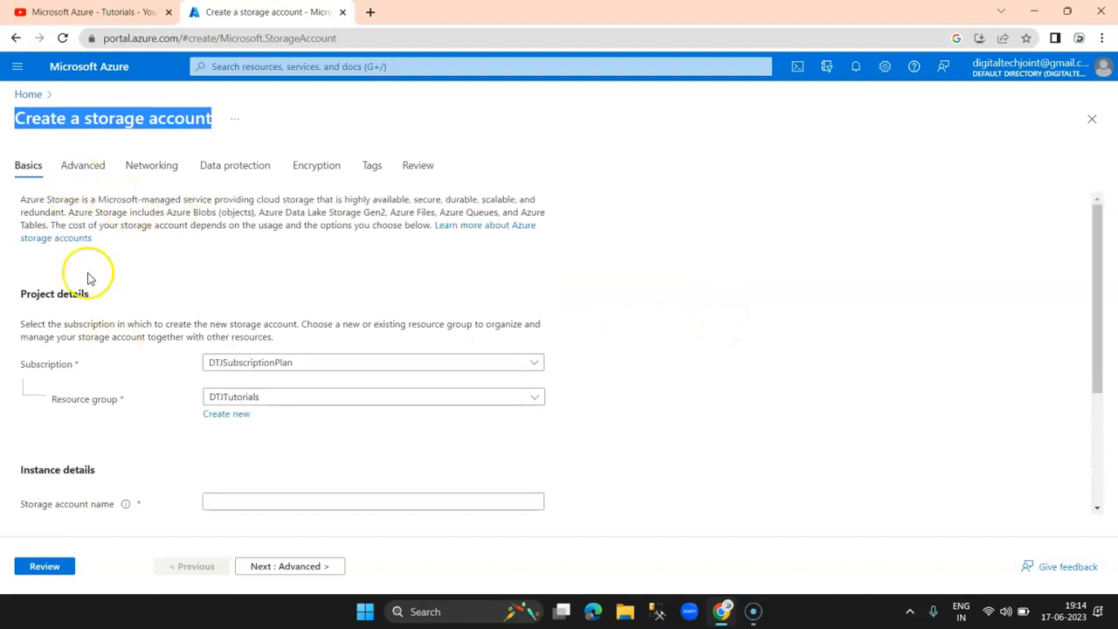
scroll(337, 370, "down", 2)
scroll(332, 293, "up", 2)
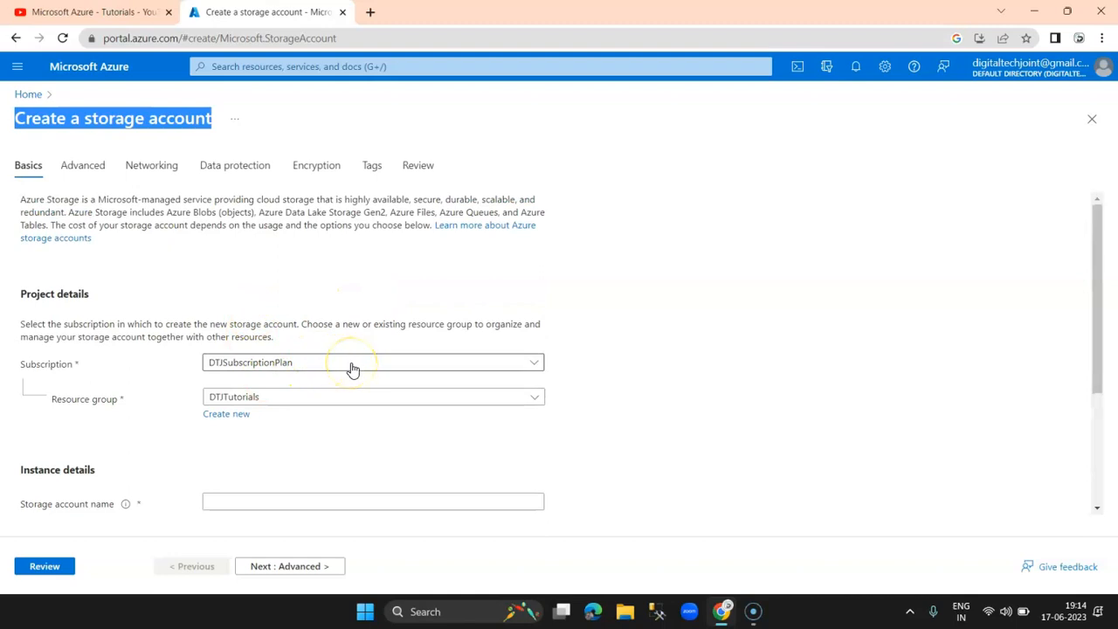
left_click(312, 367)
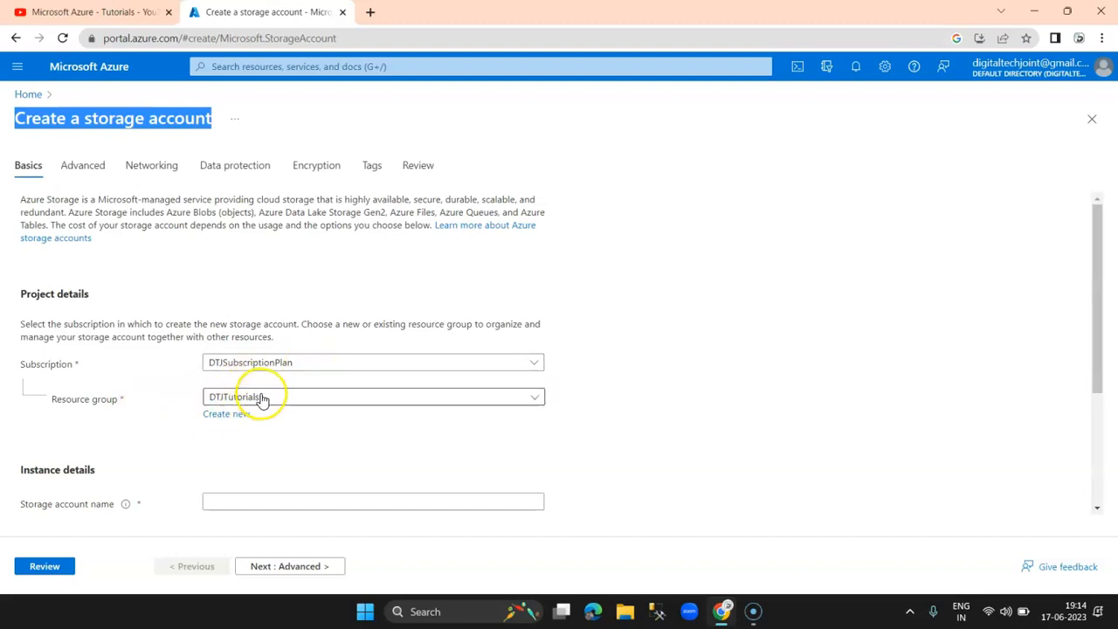
Step: Abandon a new resource group and keep DTJTutorials as the resource group
left_click(225, 415)
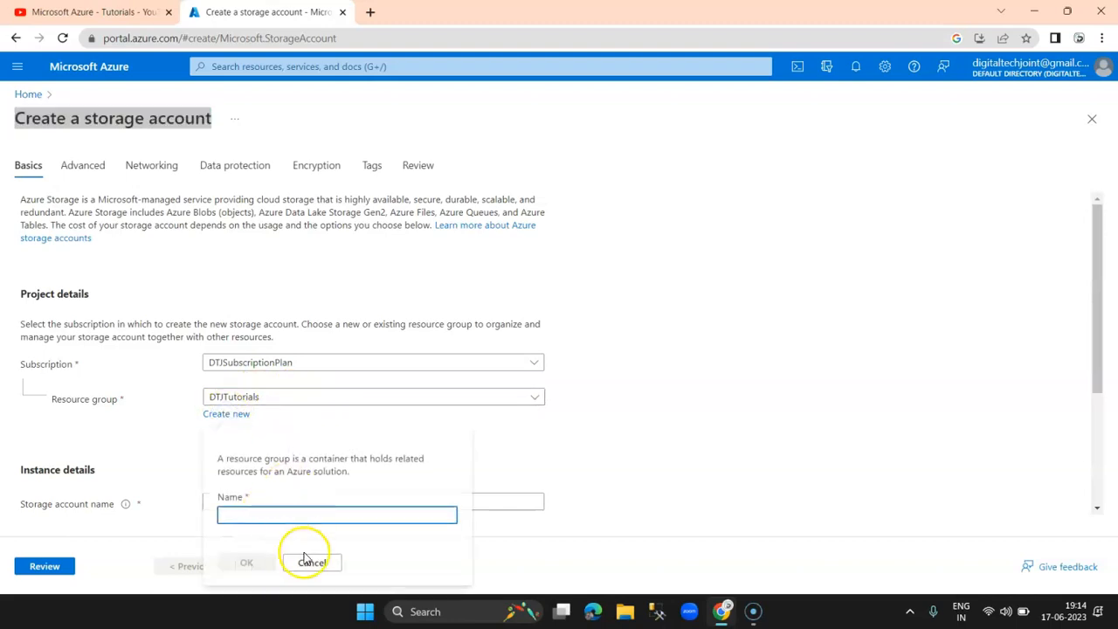
left_click(311, 564)
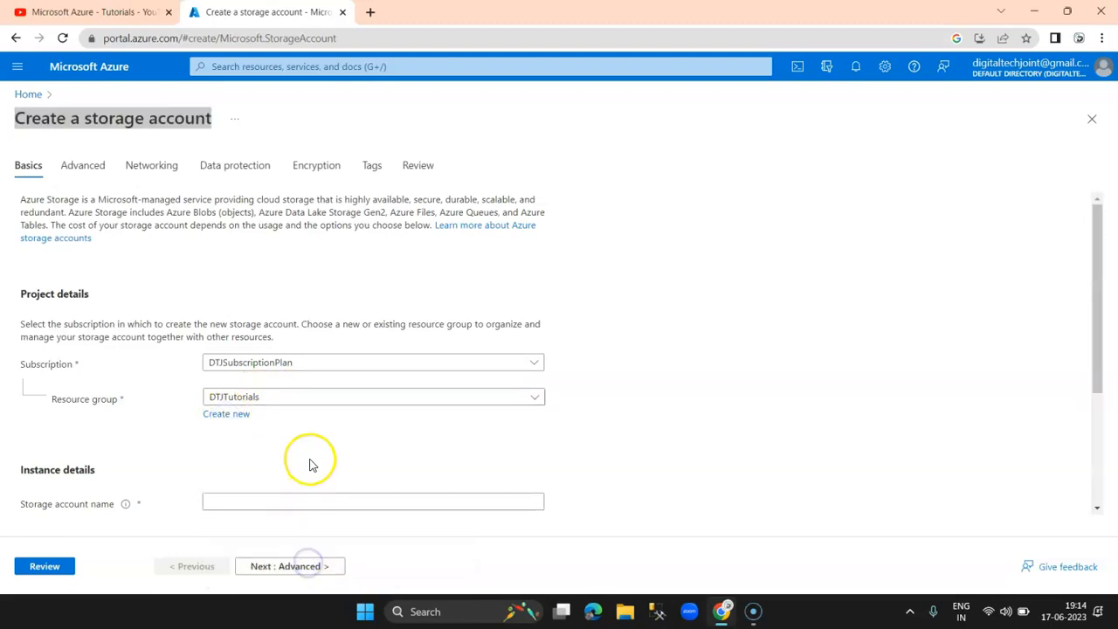
scroll(623, 320, "down", 3)
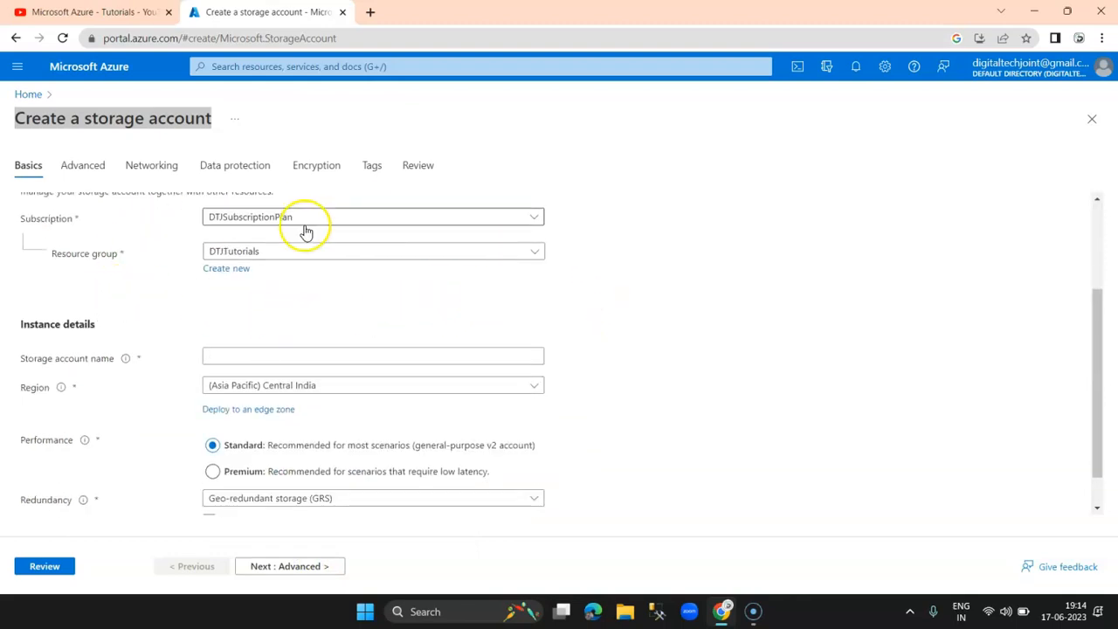
scroll(221, 300, "up", 2)
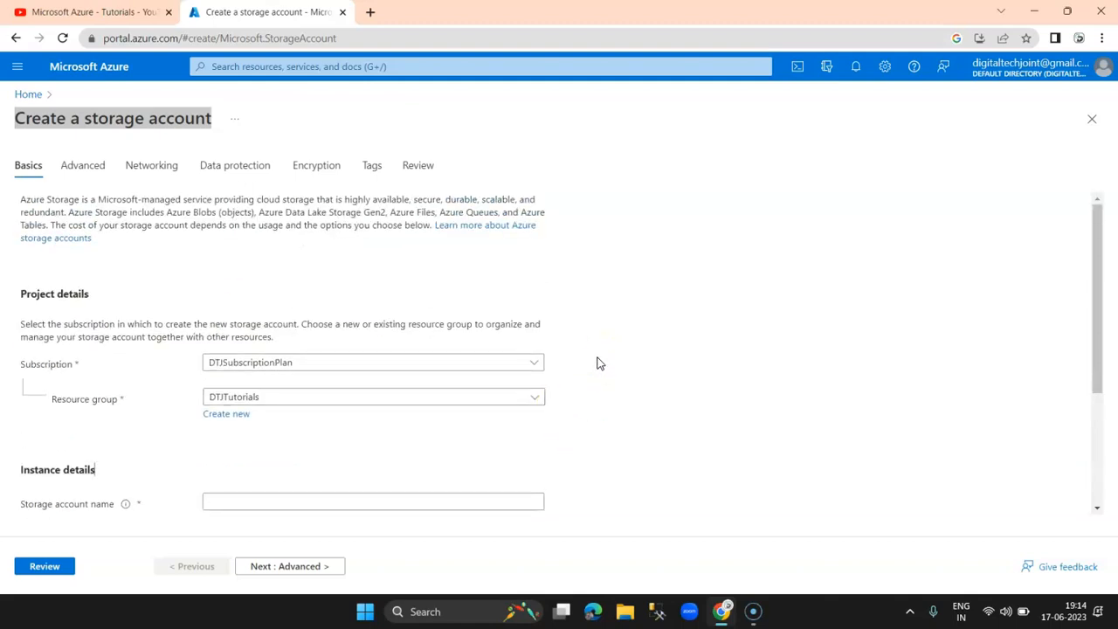
scroll(581, 356, "down", 2)
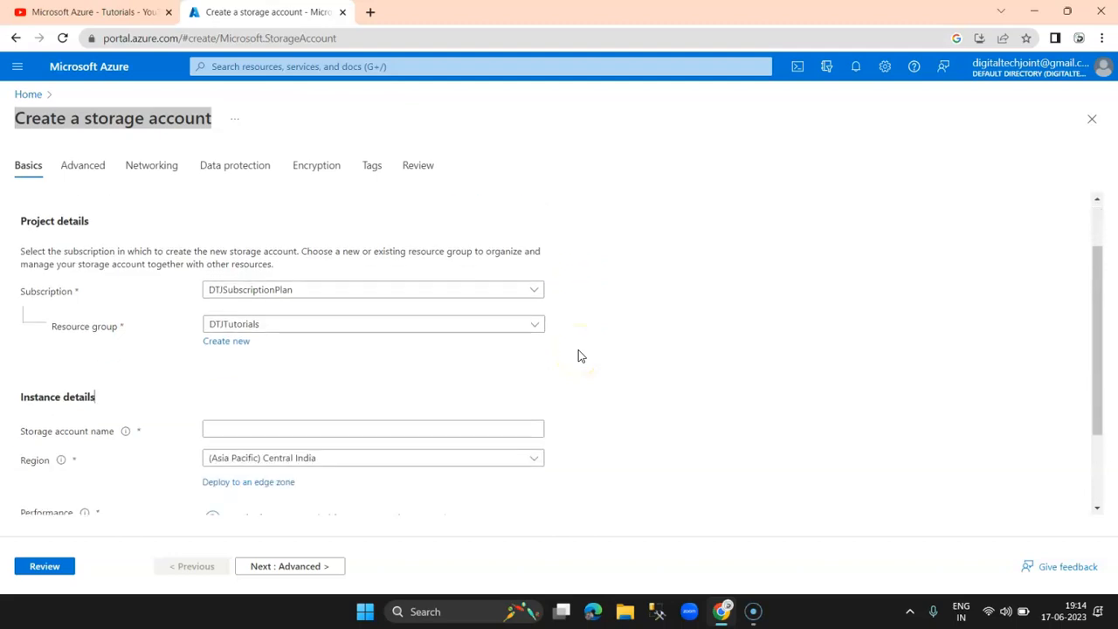
scroll(524, 363, "up", 2)
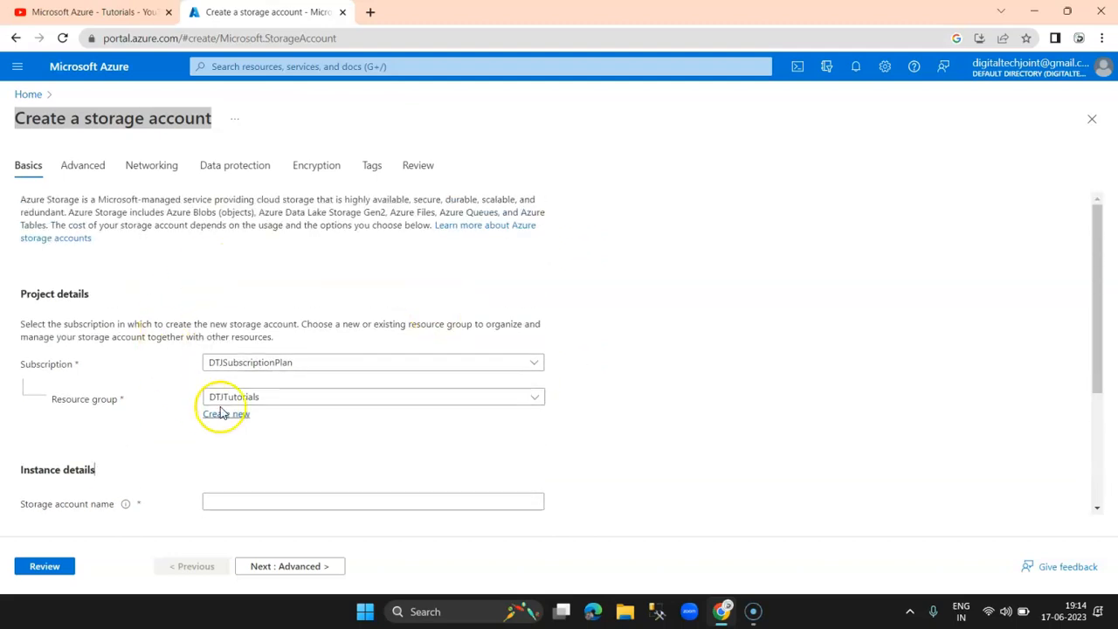
left_click(289, 398)
left_click(290, 400)
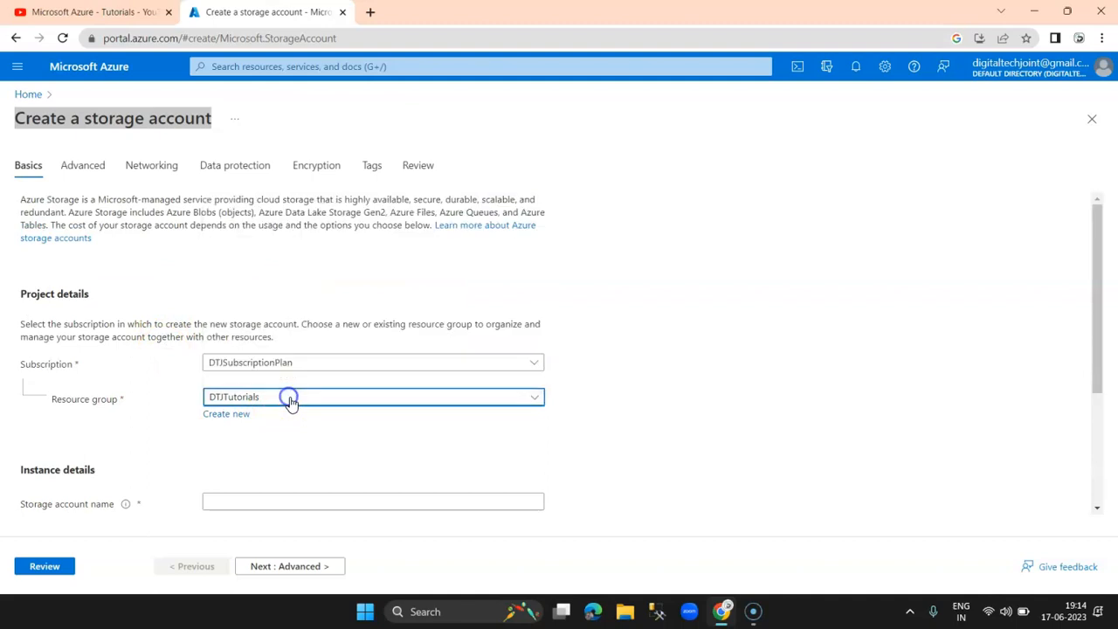
scroll(344, 462, "down", 3)
left_click(229, 314)
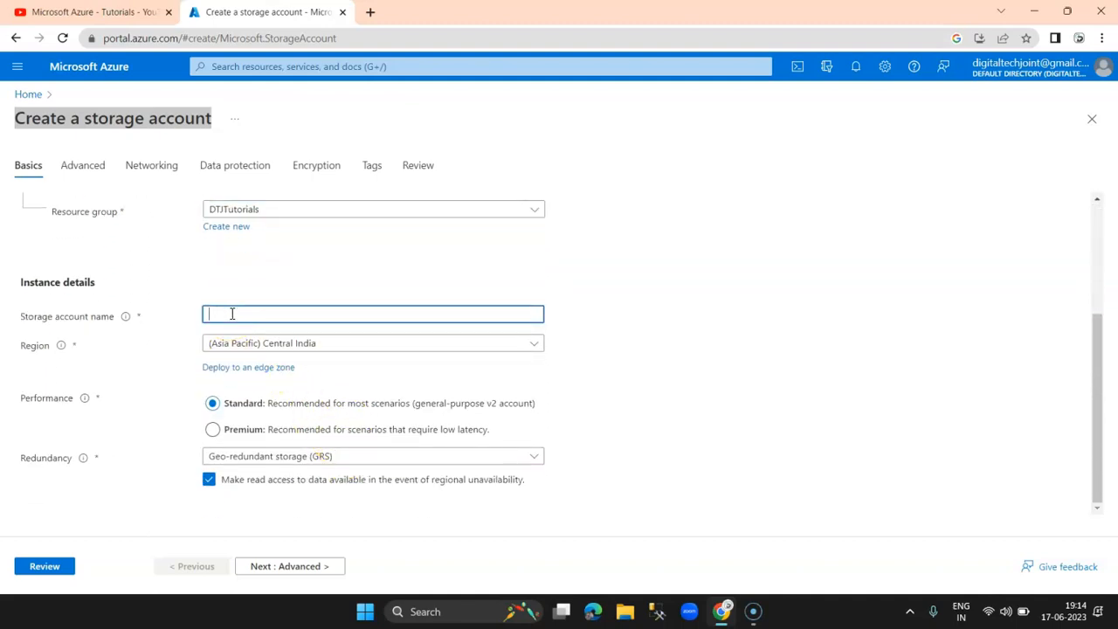
Step: Name the storage account dtjstorage and keep Standard performance
type("dtjstorage")
key("Tab")
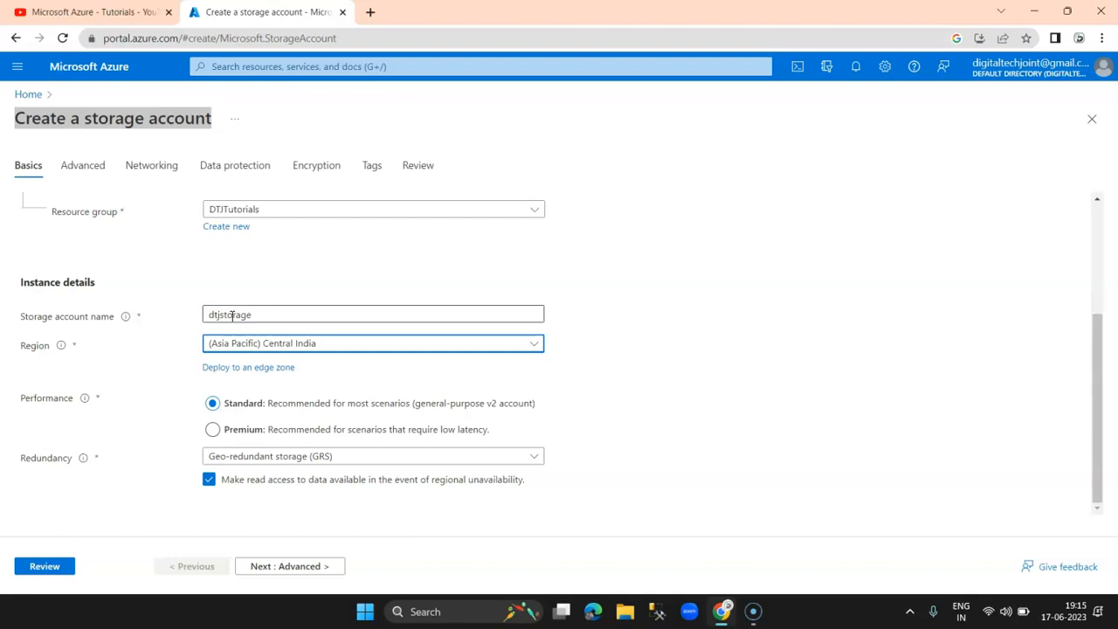
left_click(342, 289)
left_click(281, 313)
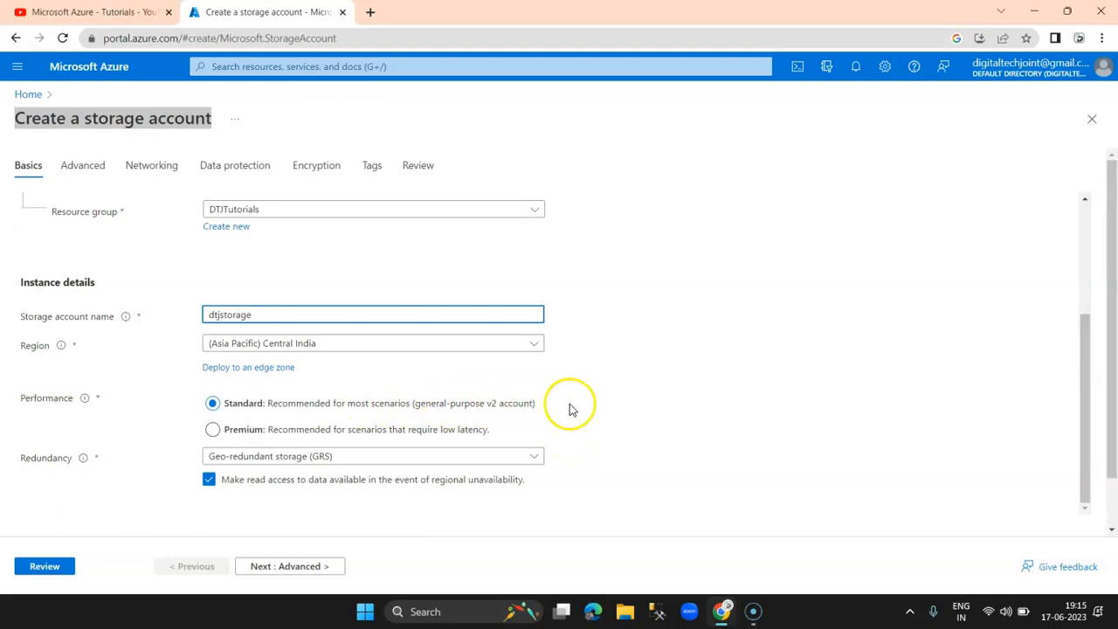
left_click(213, 403)
Step: Set redundancy to Locally-redundant storage (LRS) without outage read access, then continue to Advanced
scroll(629, 414, "down", 1)
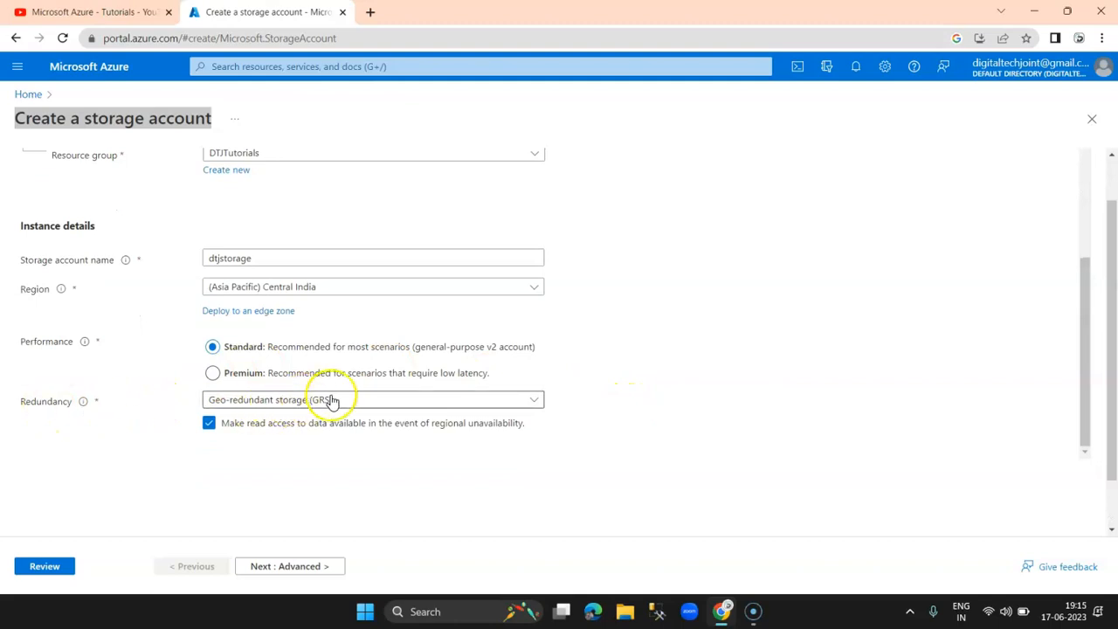
left_click(224, 427)
left_click(358, 400)
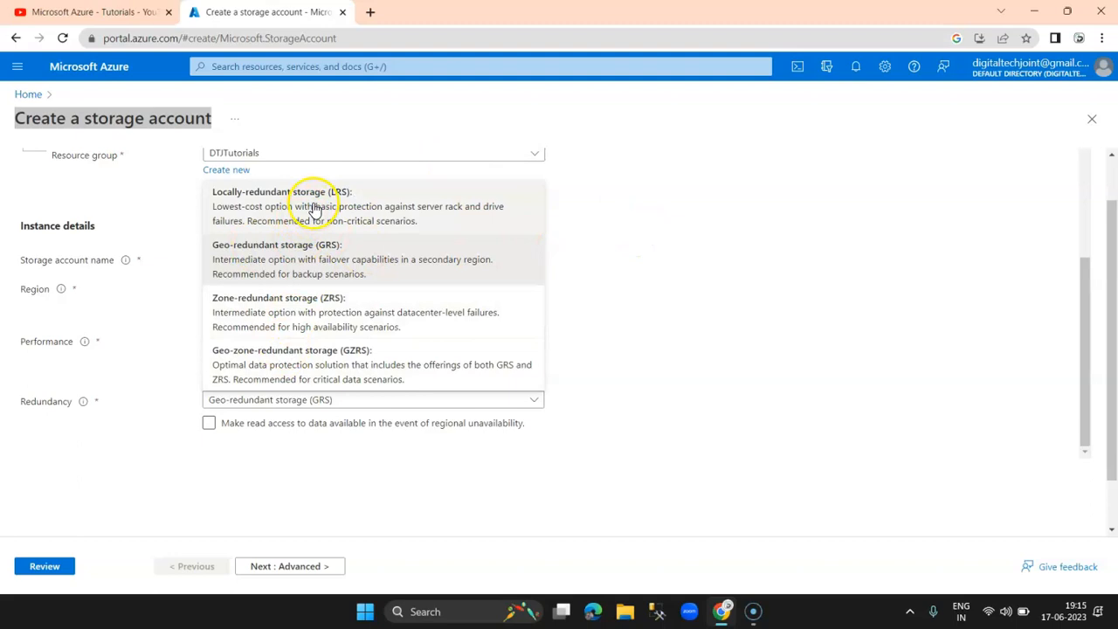
left_click(383, 201)
scroll(616, 417, "down", 1)
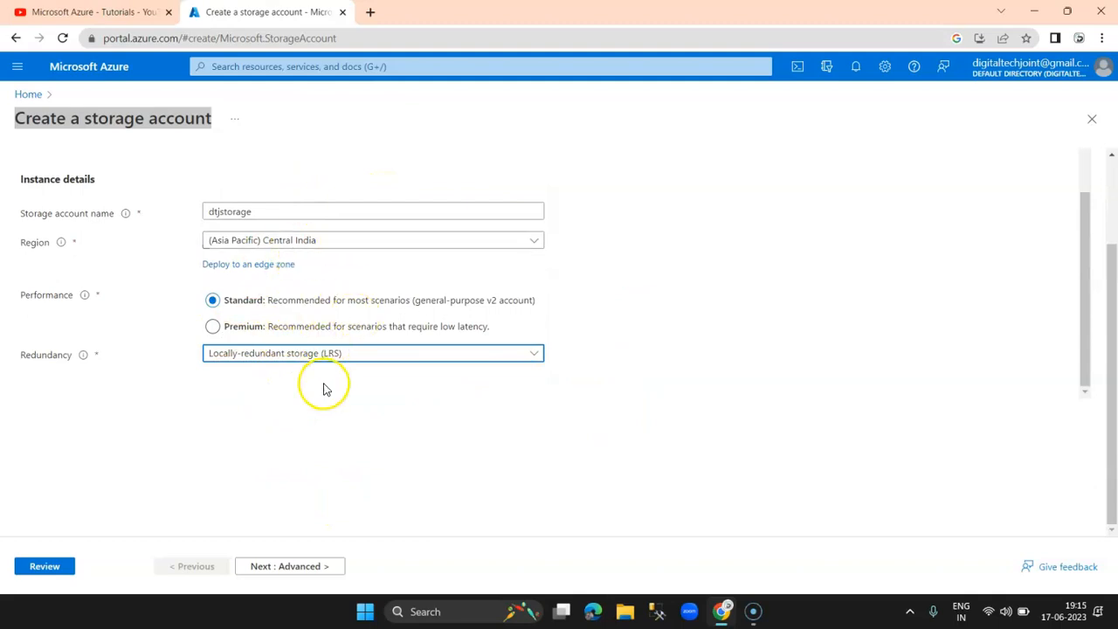
left_click(263, 566)
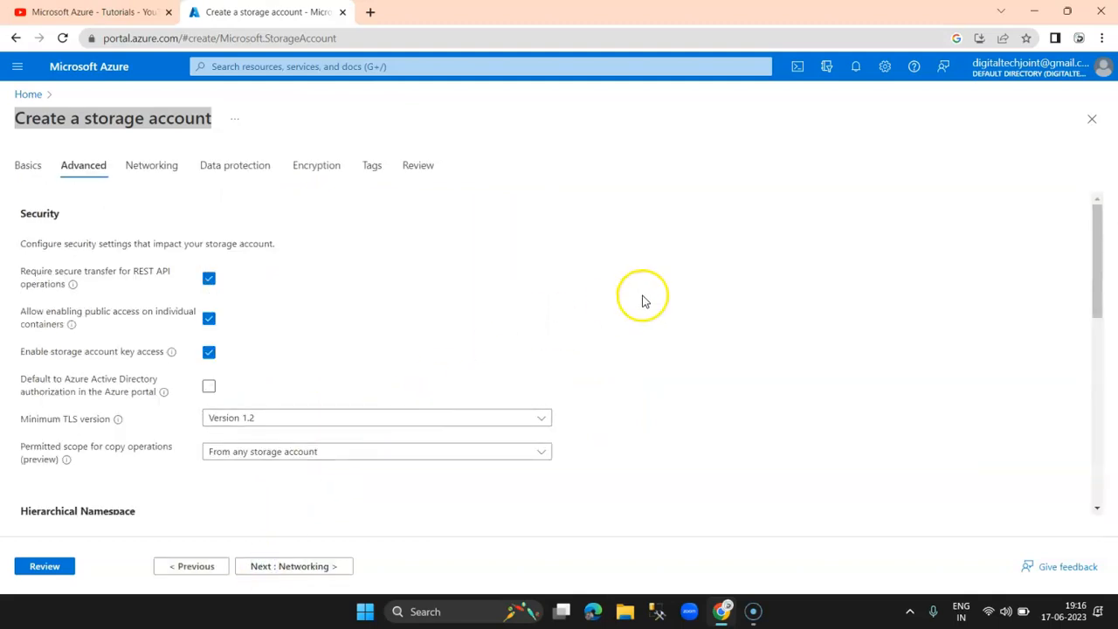
Step: Stop requiring secure transfer and turn off storage account key access
scroll(437, 300, "down", 1)
scroll(402, 289, "up", 1)
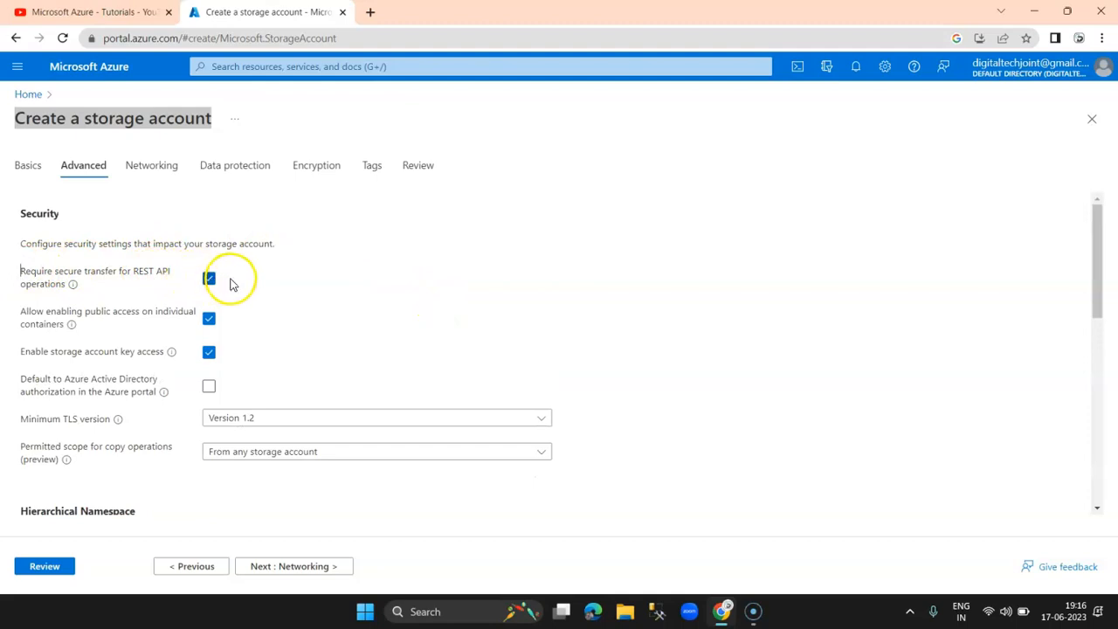
left_click(208, 280)
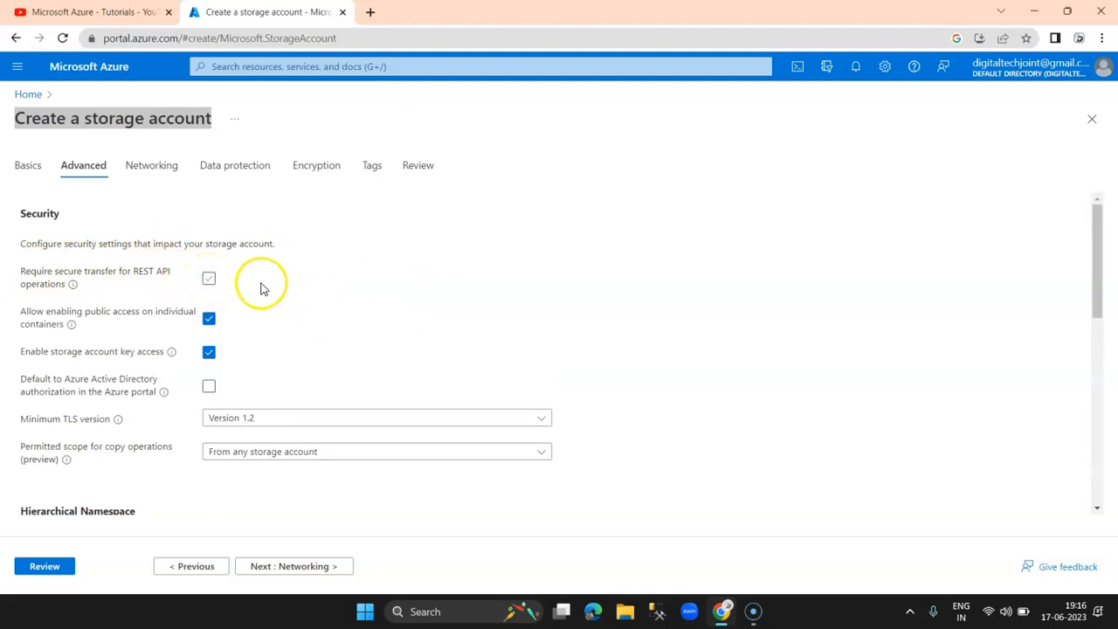
left_click(305, 287)
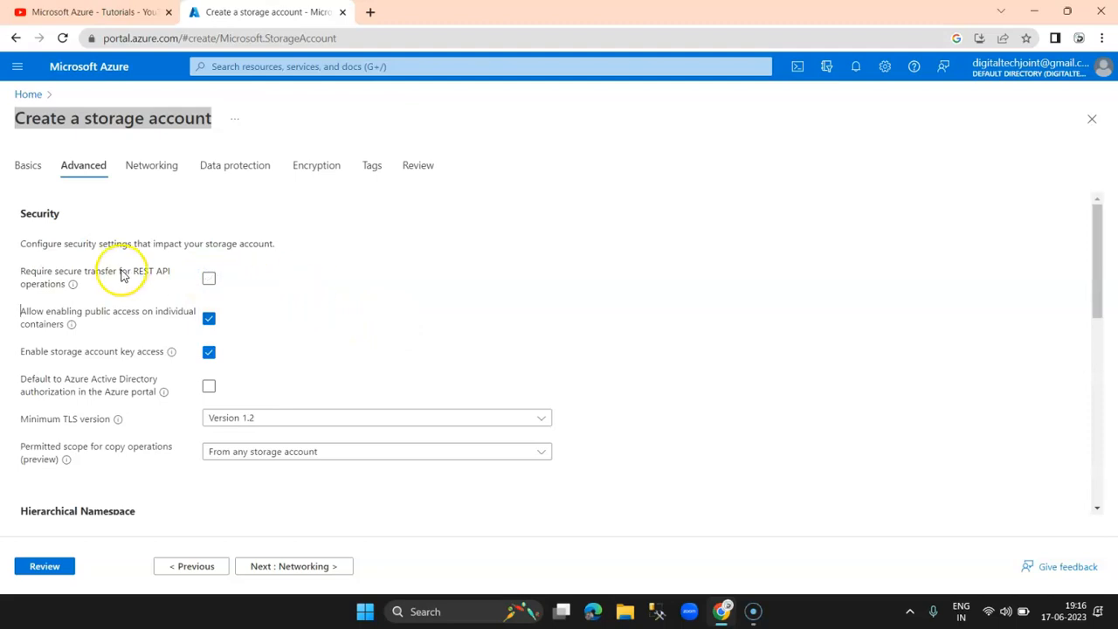
scroll(321, 315, "down", 1)
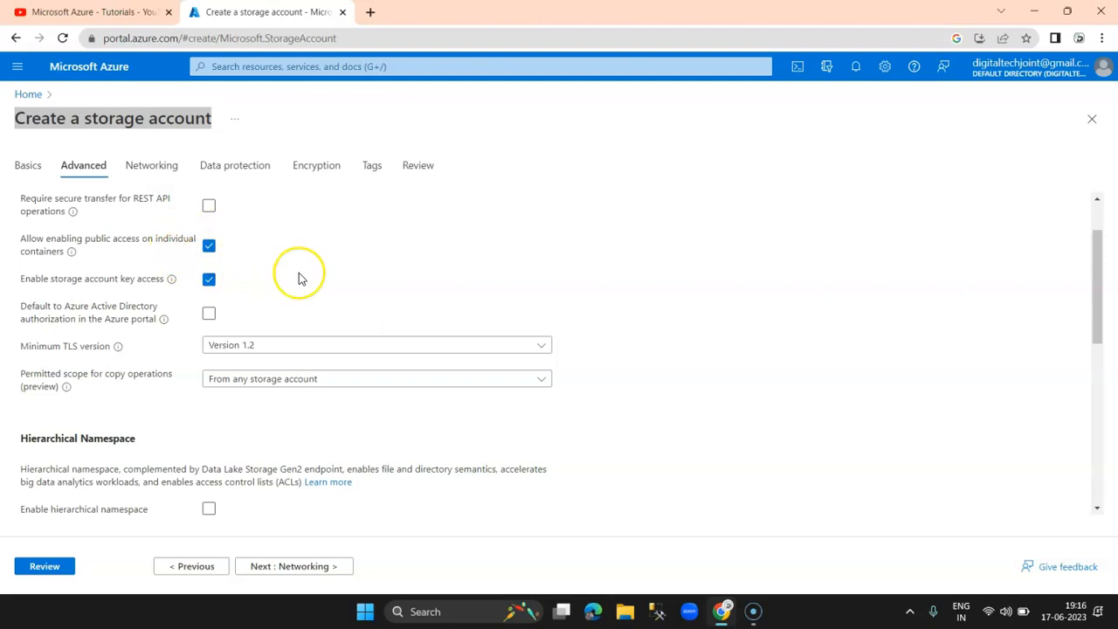
scroll(298, 273, "down", 1)
scroll(160, 246, "up", 1)
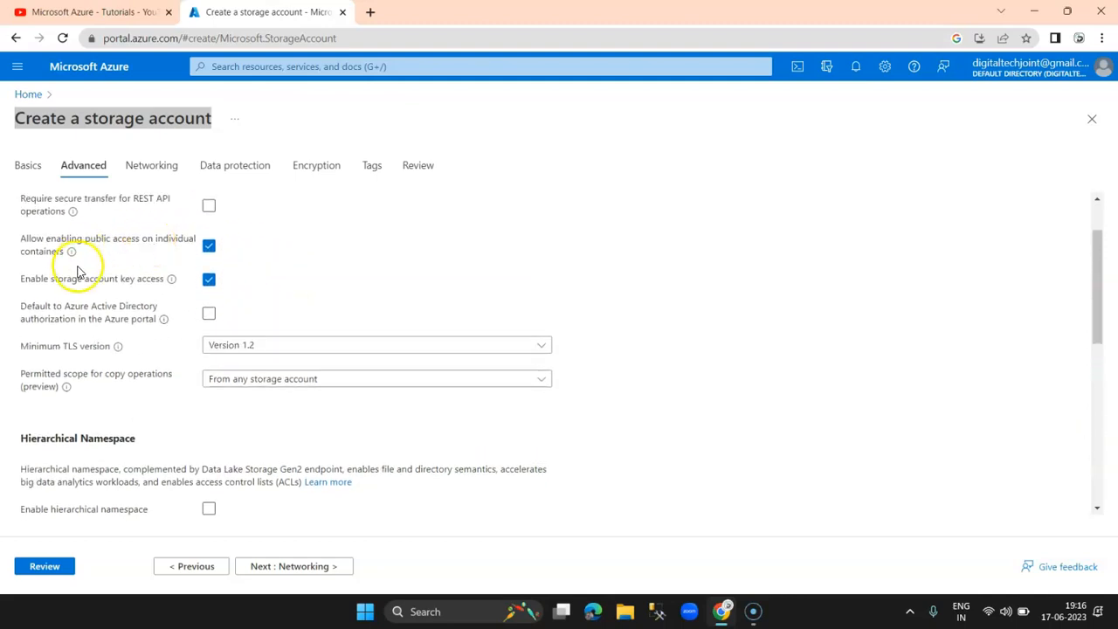
mouse_move(171, 283)
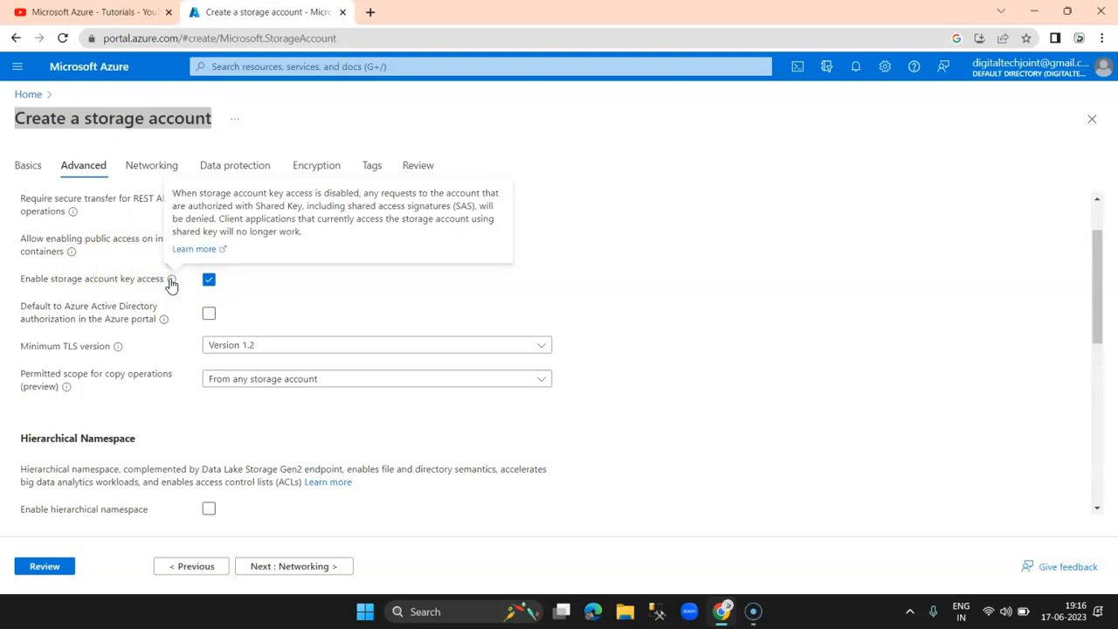
left_click(294, 278)
left_click(210, 281)
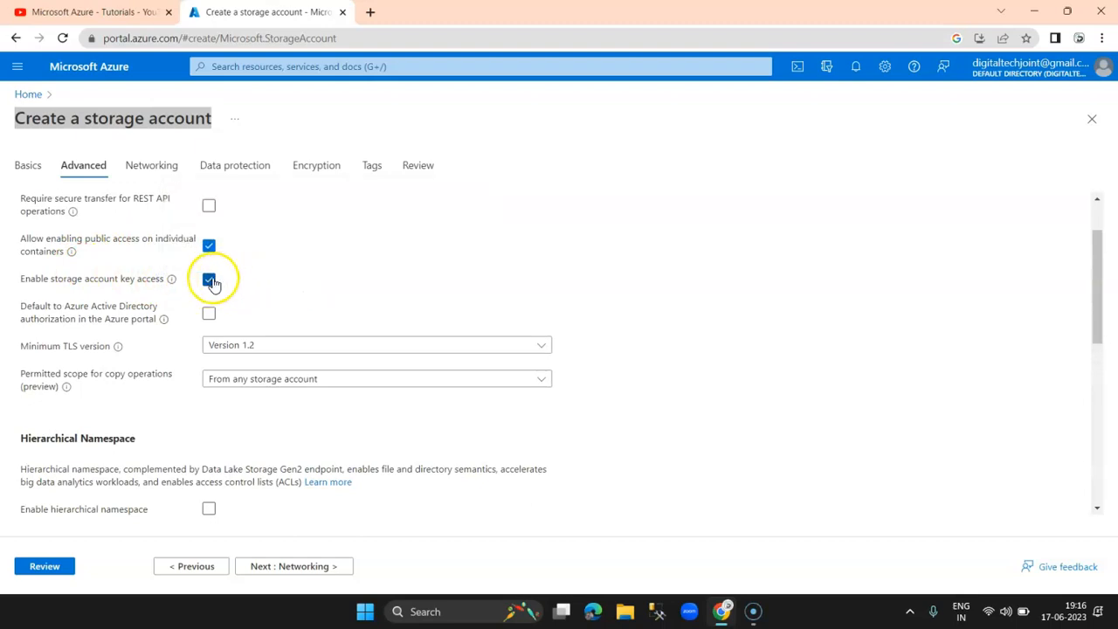
Step: Turn off cross-tenant replication
scroll(358, 286, "down", 1)
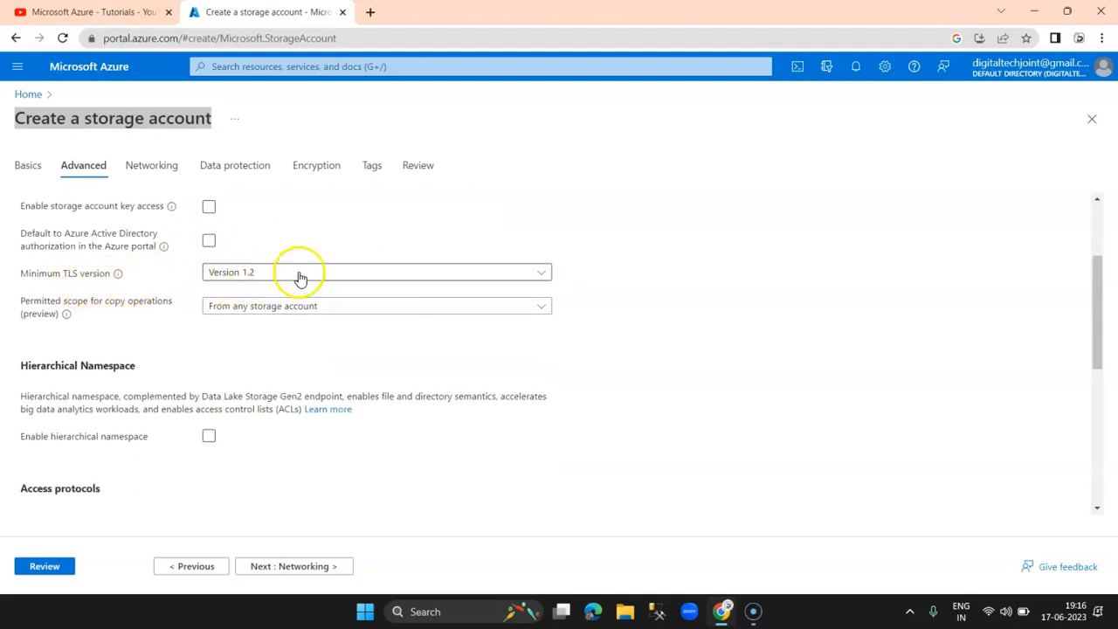
scroll(600, 452, "down", 1)
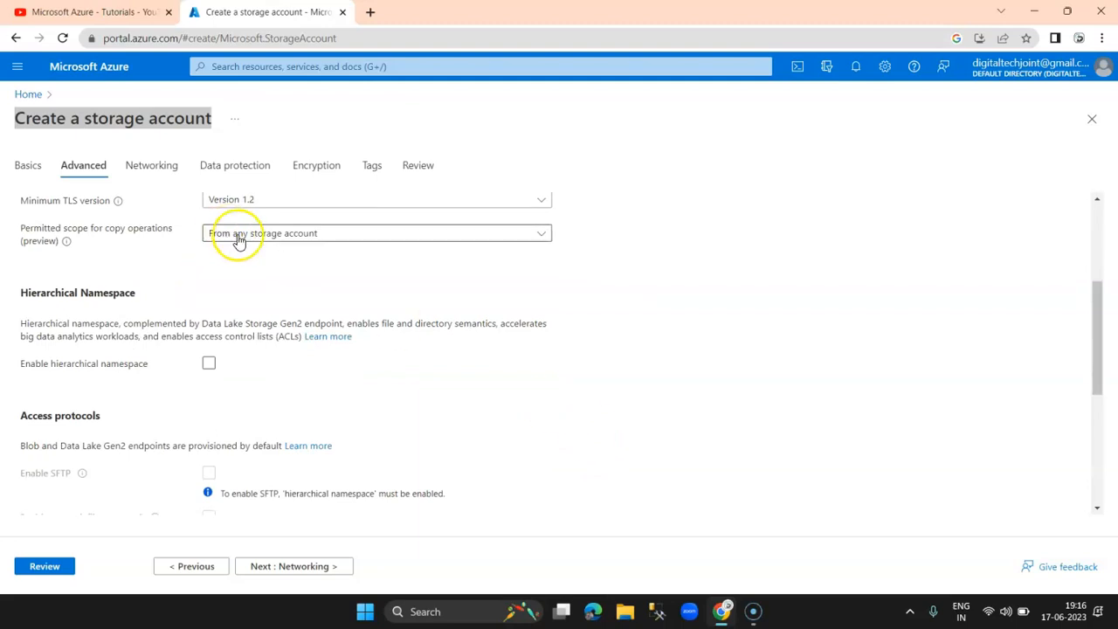
scroll(315, 322, "down", 5)
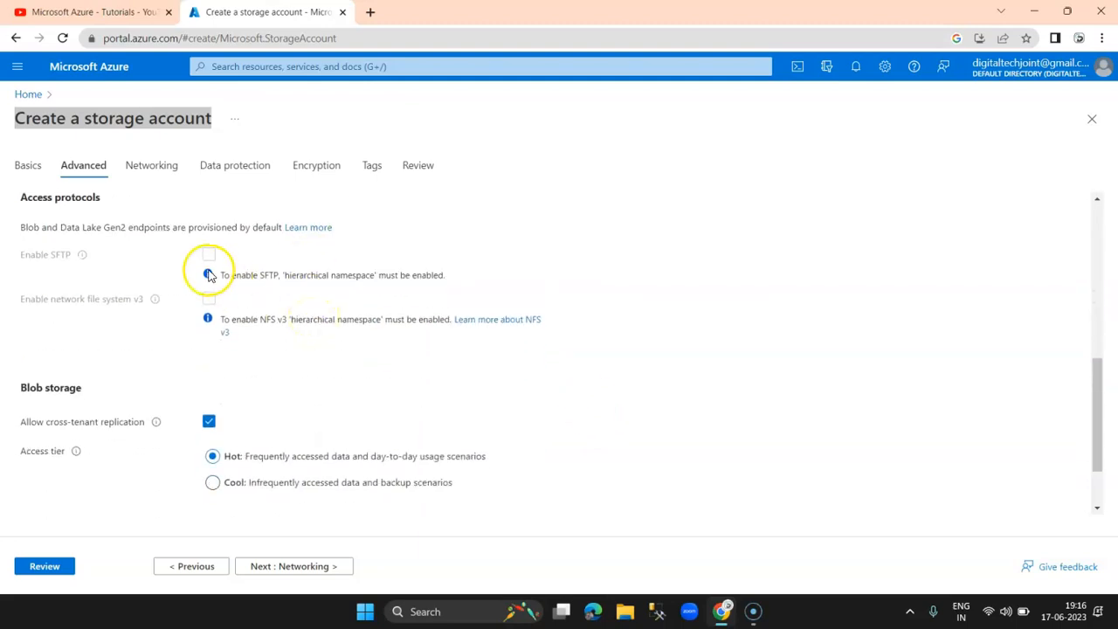
scroll(337, 350, "down", 2)
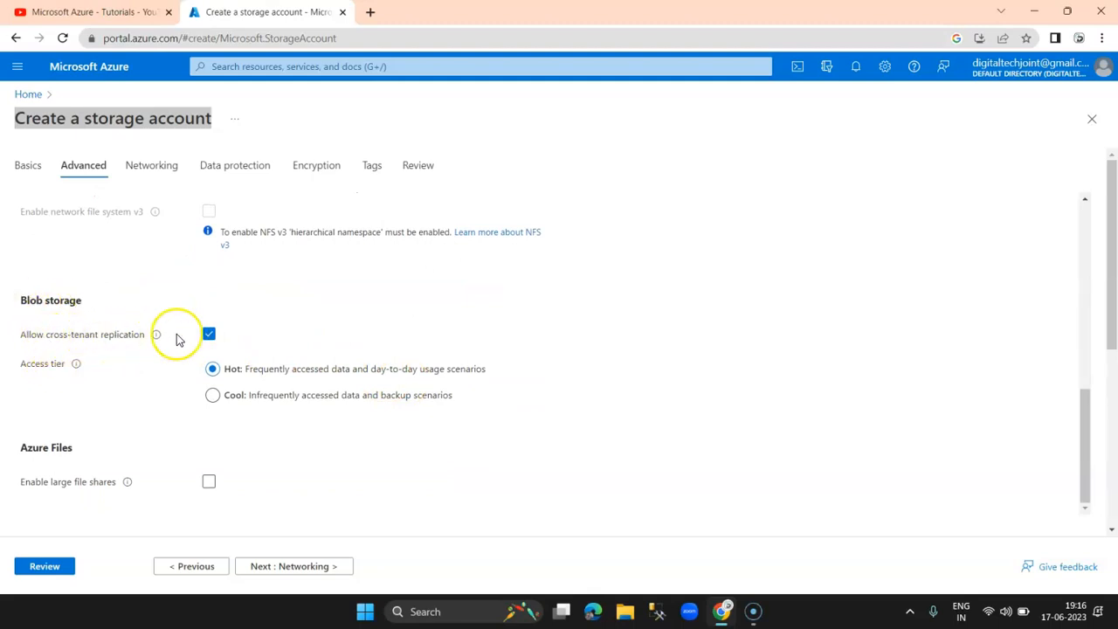
left_click(209, 335)
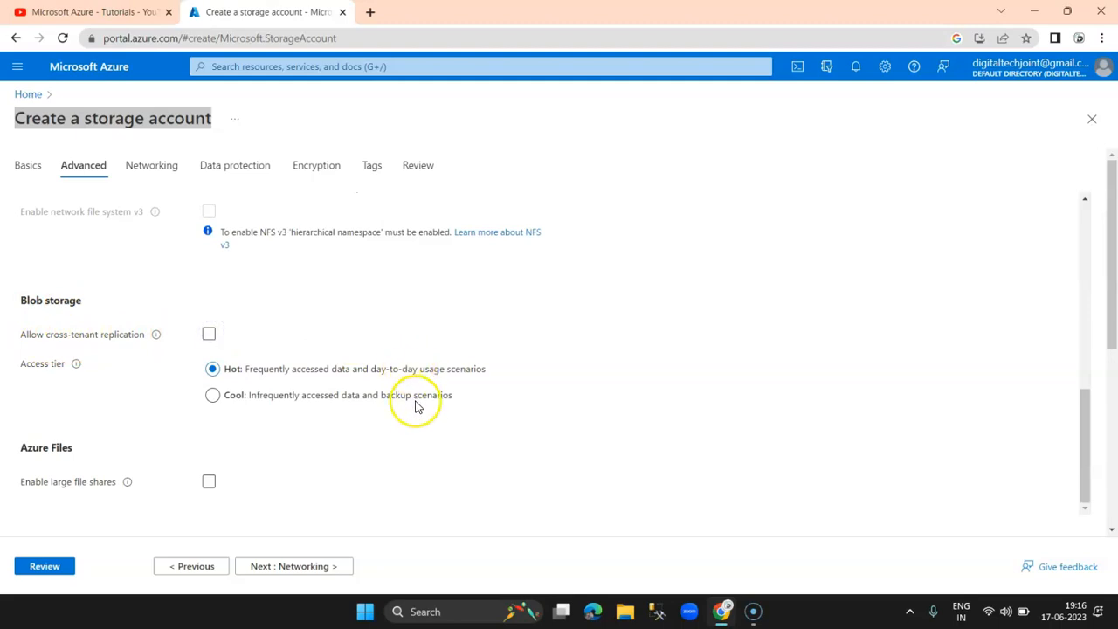
scroll(416, 406, "down", 1)
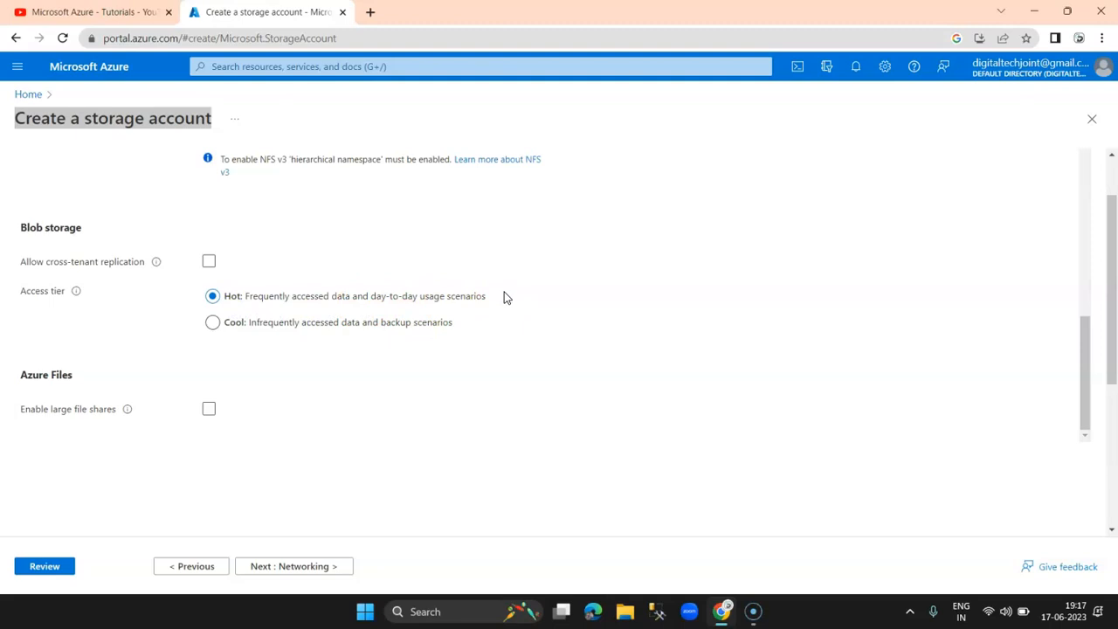
Step: Set the blob access tier to Cool
left_click(531, 295)
left_click(212, 325)
scroll(377, 367, "down", 2)
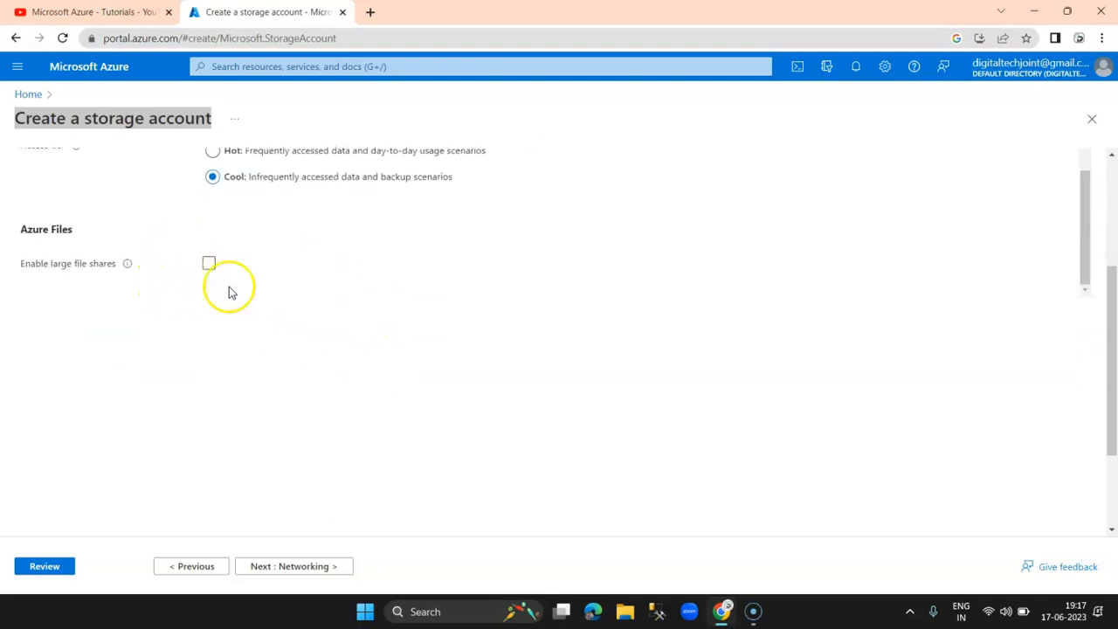
scroll(315, 411, "down", 3)
Step: Leave Networking at its defaults and move on to Data protection
left_click(283, 566)
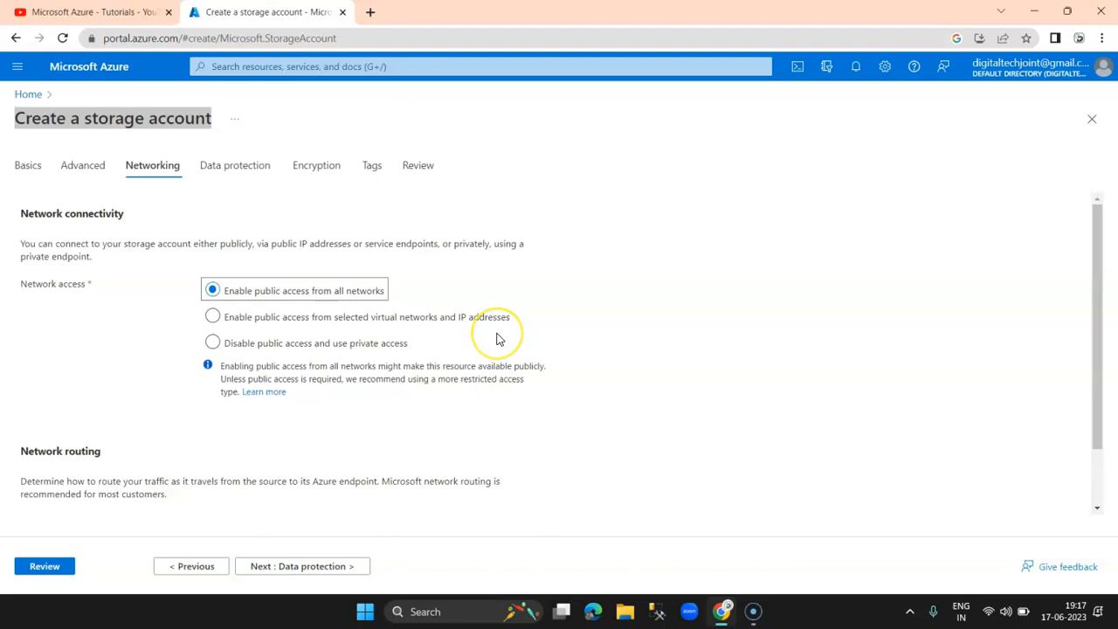
scroll(498, 339, "down", 1)
scroll(498, 339, "up", 1)
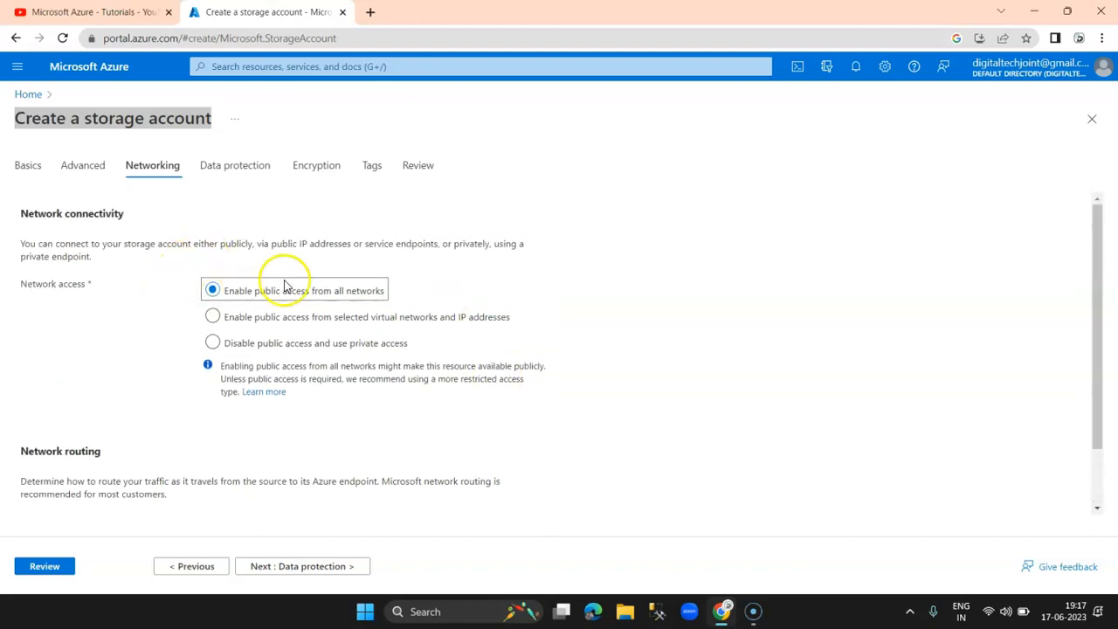
scroll(492, 357, "down", 1)
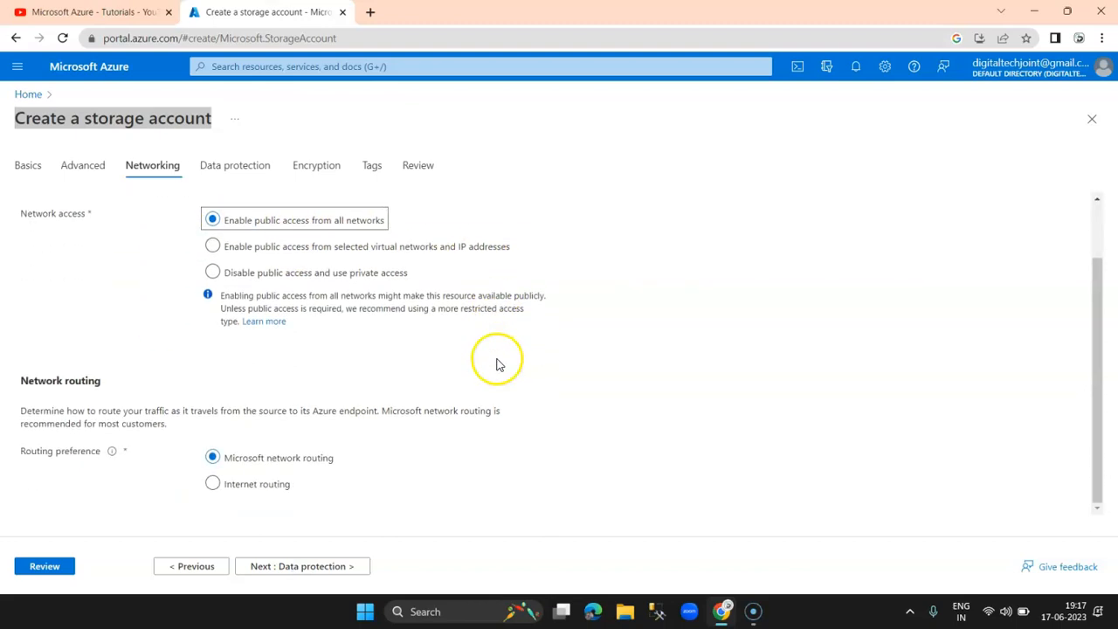
left_click(299, 566)
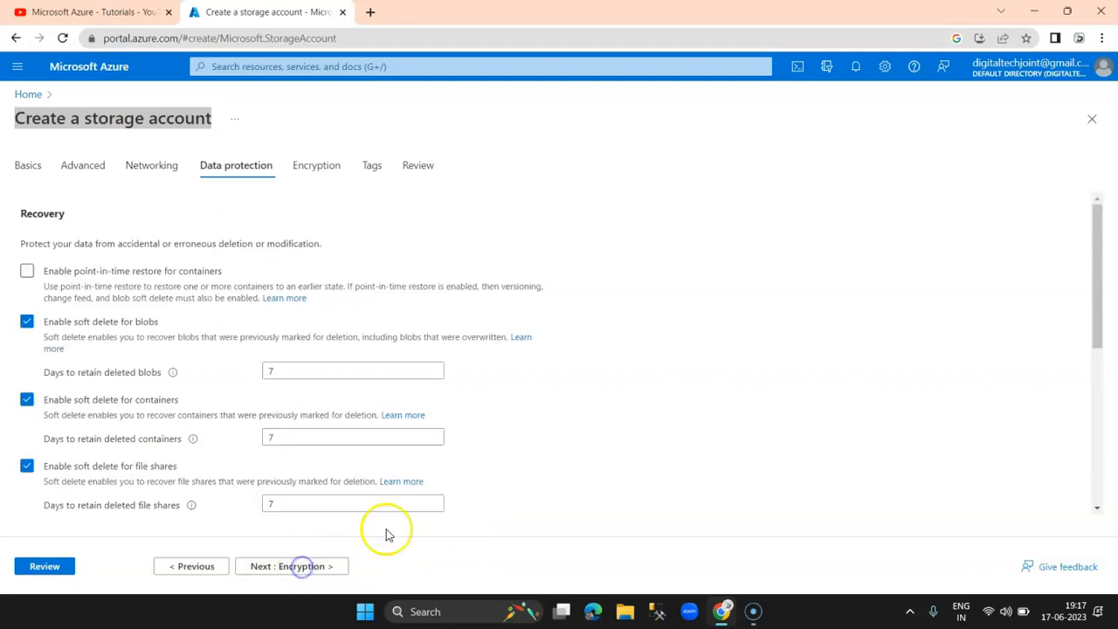
Step: Disable soft delete for blobs, containers and file shares
scroll(670, 436, "down", 2)
scroll(669, 437, "up", 2)
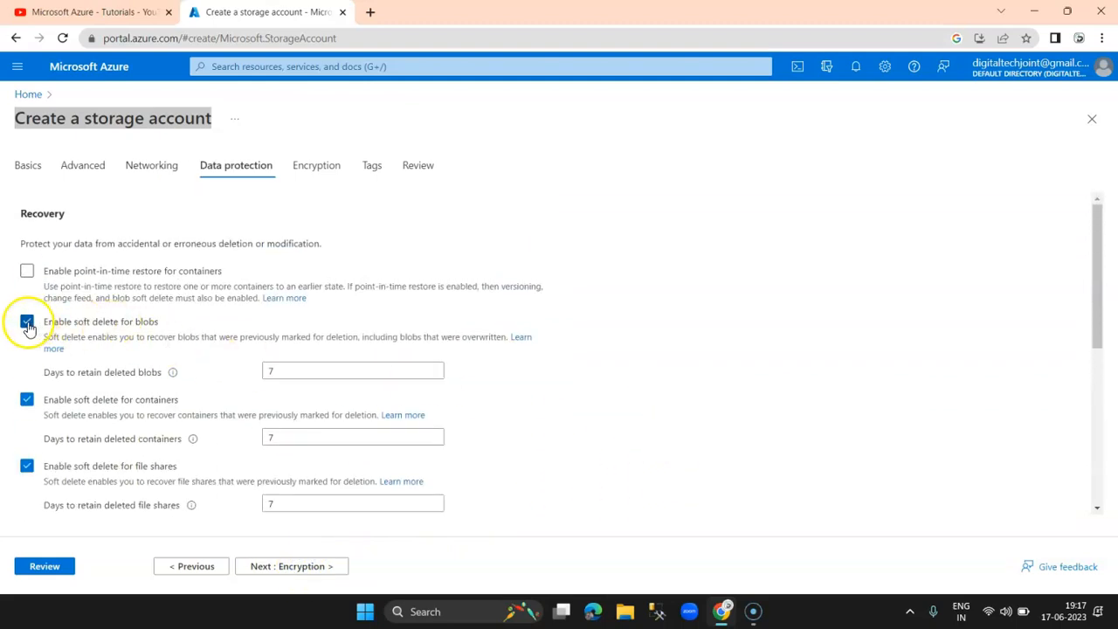
scroll(166, 293, "down", 1)
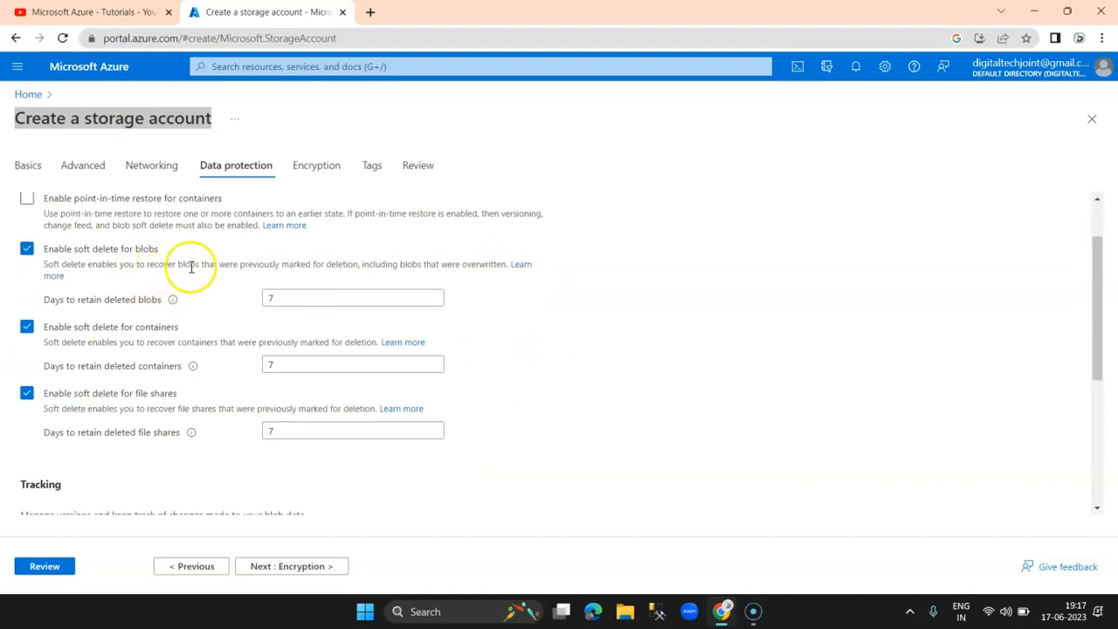
left_click(27, 249)
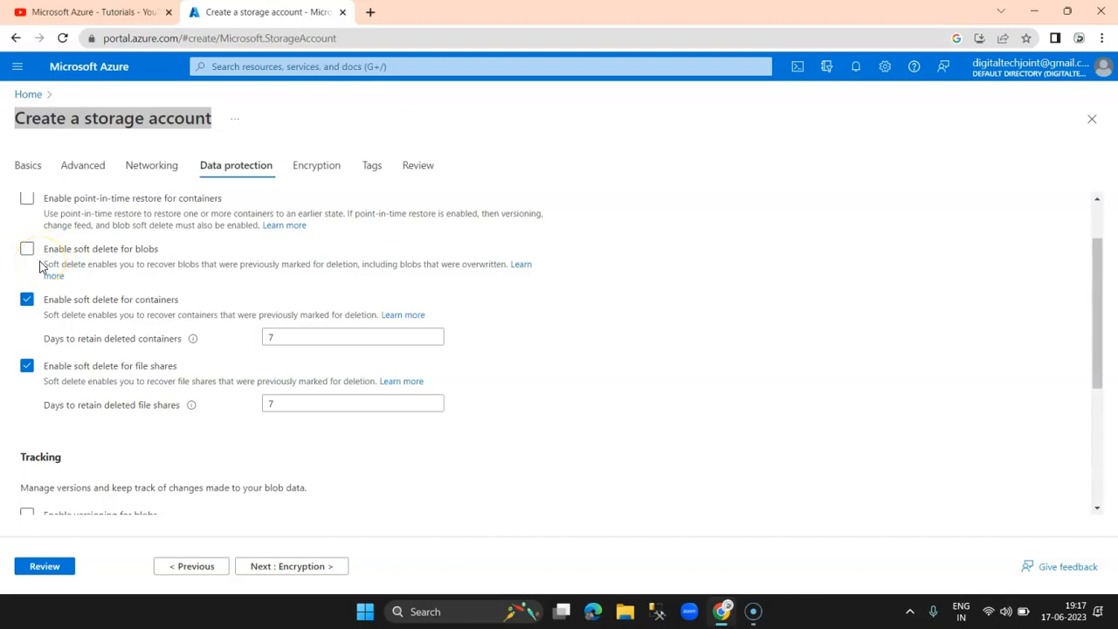
left_click(27, 252)
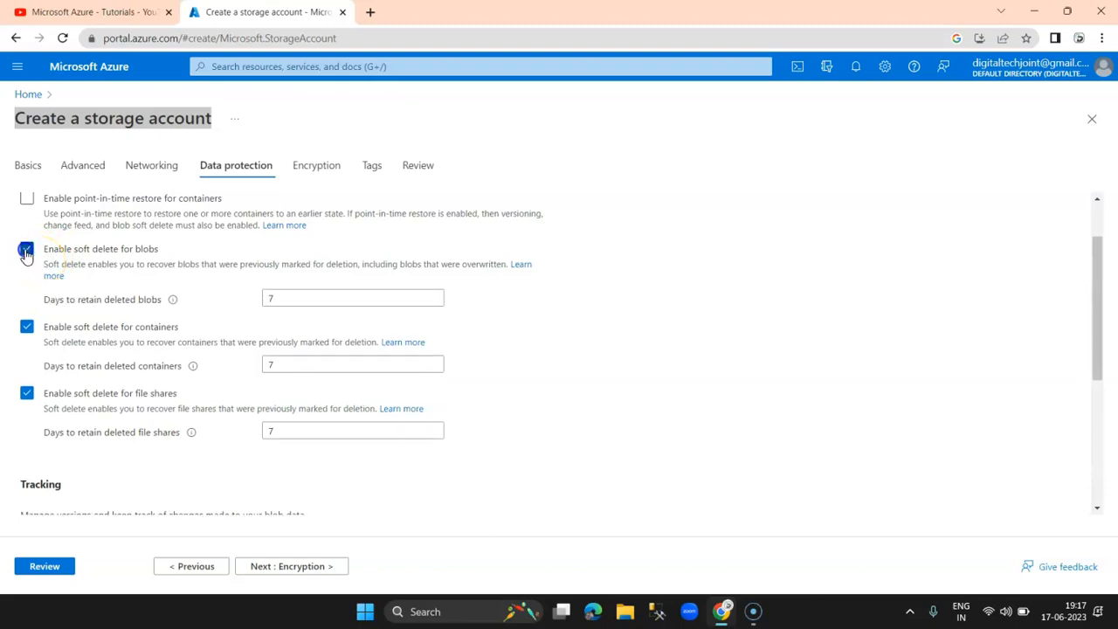
left_click(27, 252)
scroll(554, 388, "down", 1)
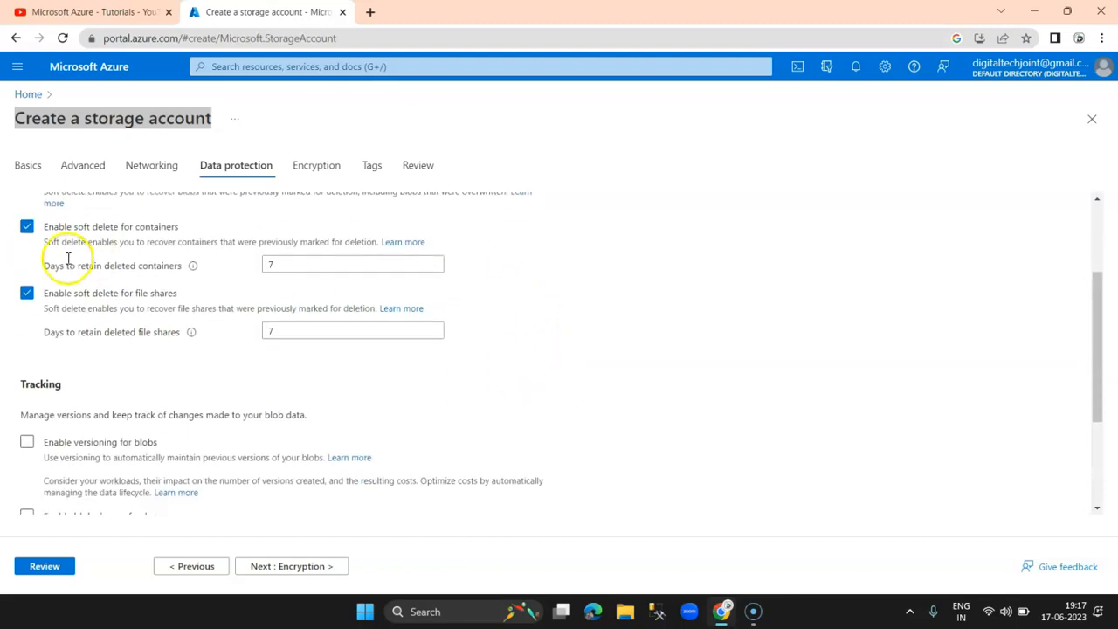
left_click(26, 229)
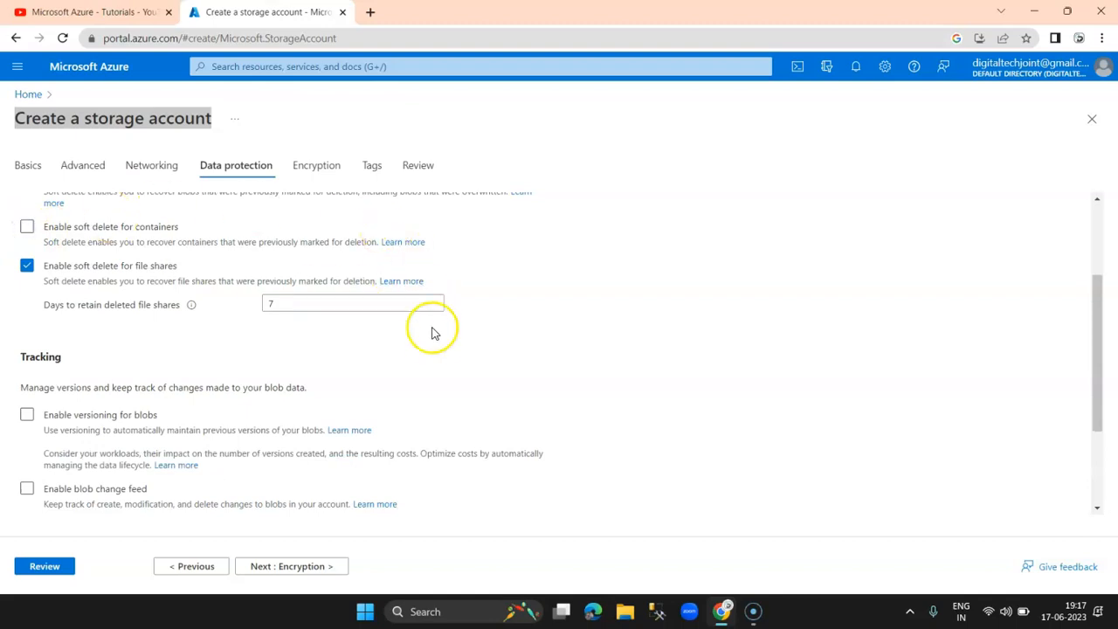
left_click(26, 265)
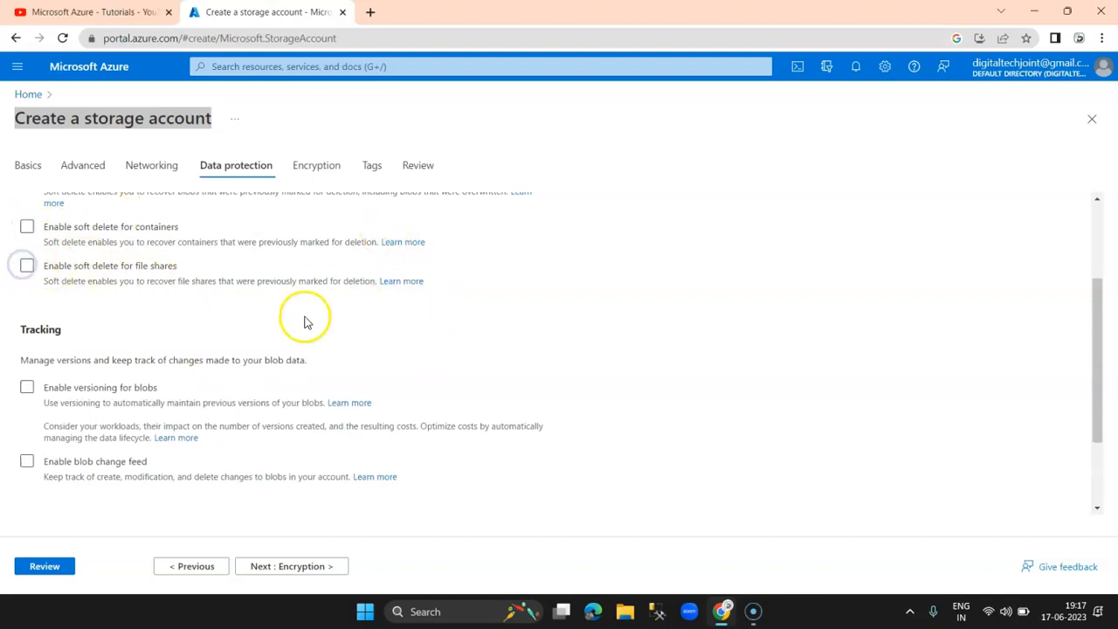
Step: Proceed to the Encryption settings, keeping Microsoft-managed keys
scroll(306, 319, "down", 1)
scroll(175, 285, "up", 3)
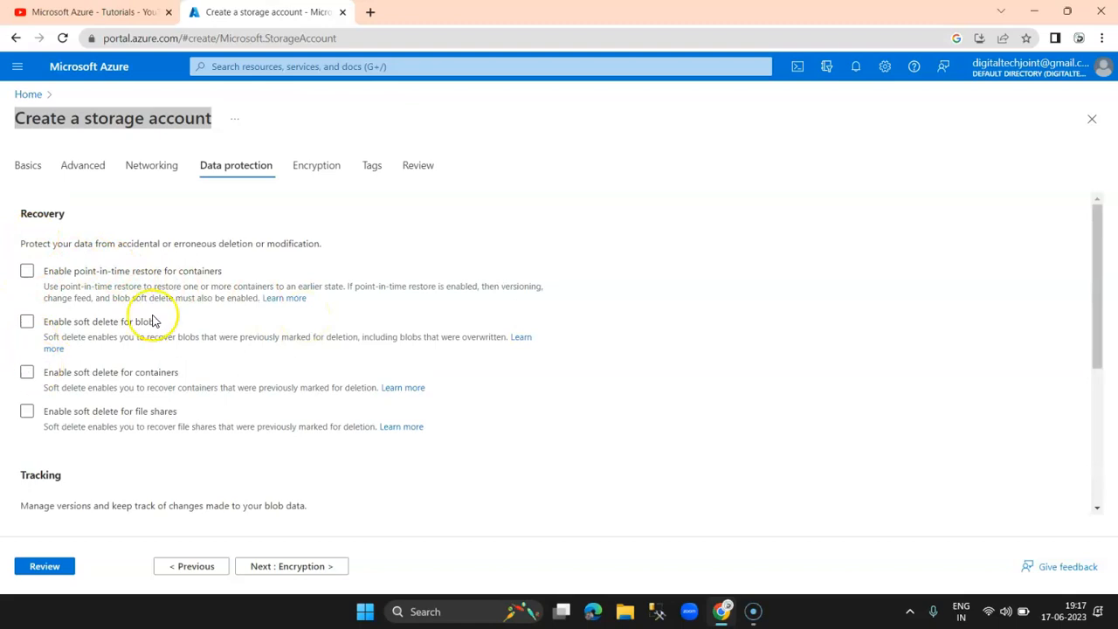
left_click_drag(64, 214, 23, 215)
left_click(51, 215)
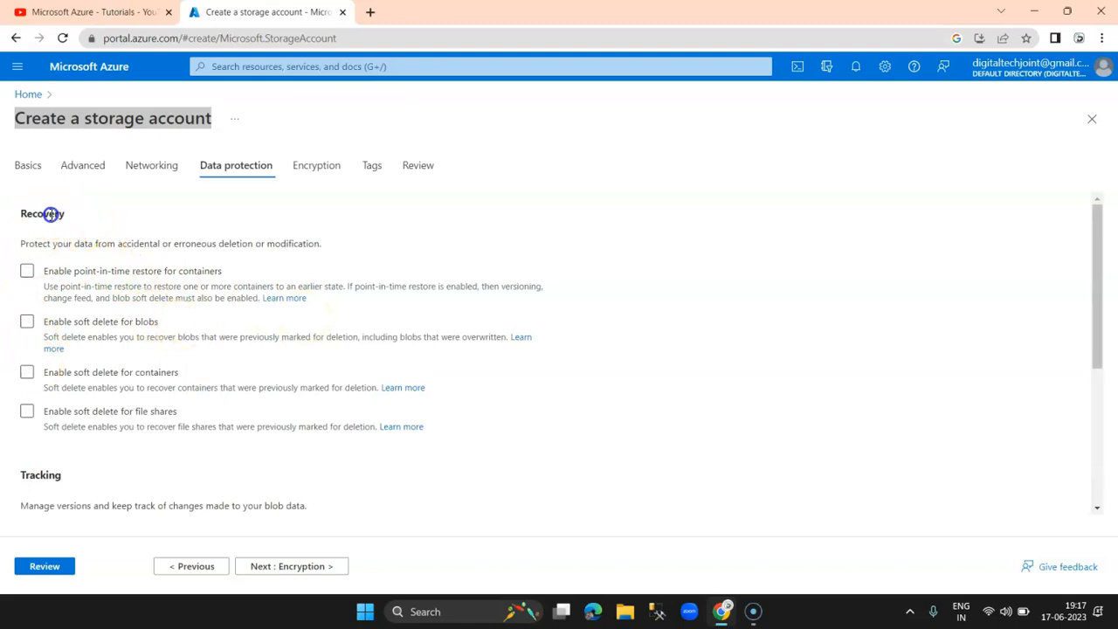
scroll(324, 288, "down", 3)
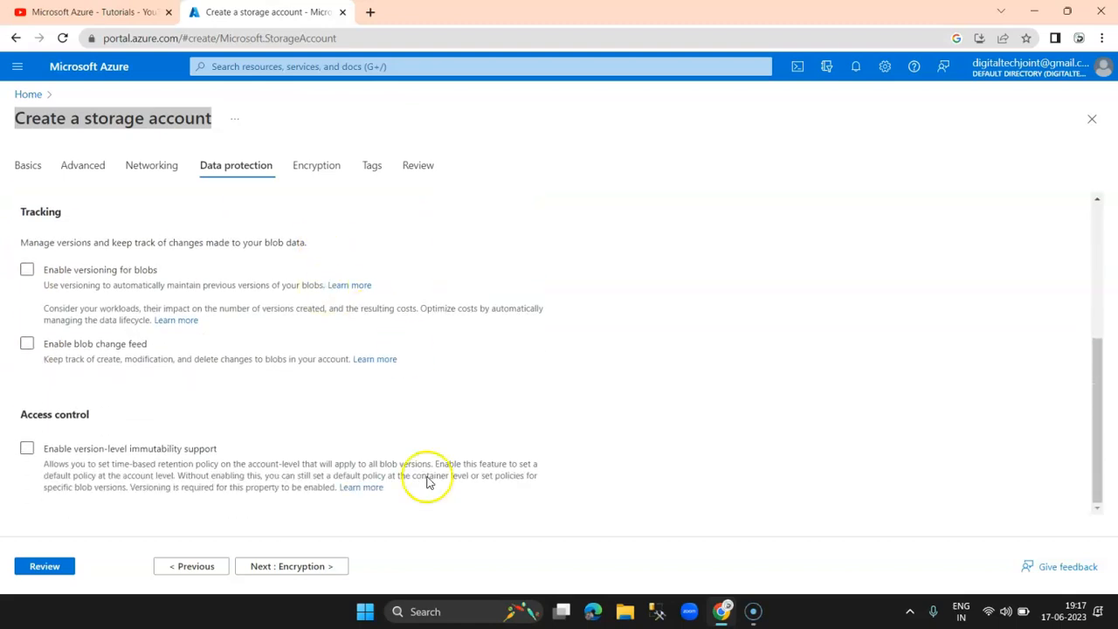
left_click(289, 566)
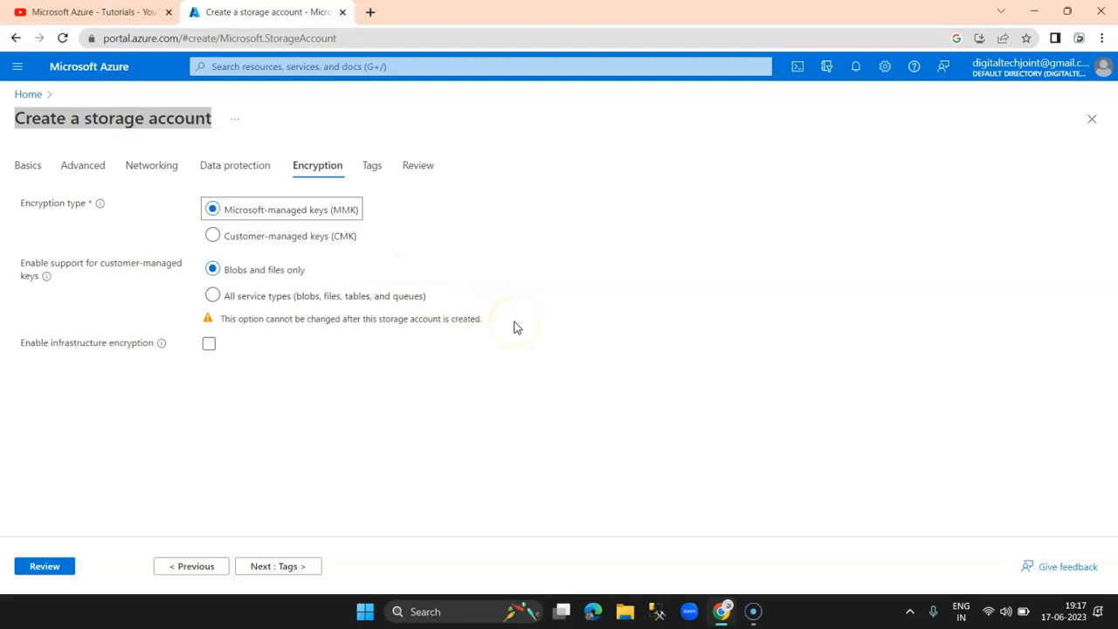
Step: Add a tag named Storagename with value MyStorage, then review all settings
left_click(289, 569)
left_click(68, 303)
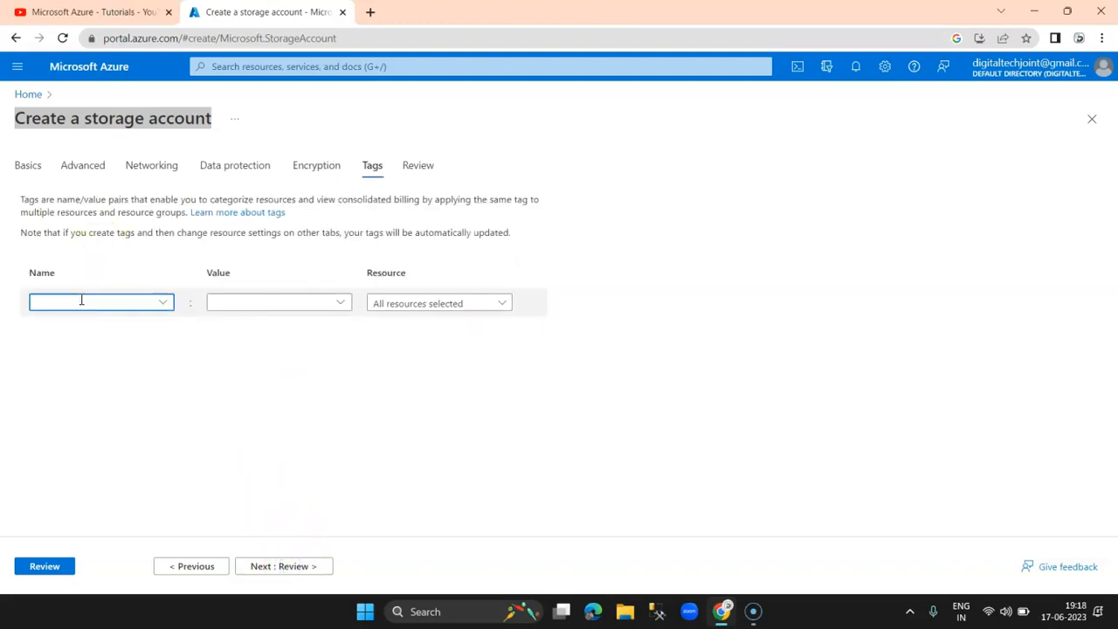
type("Storagename")
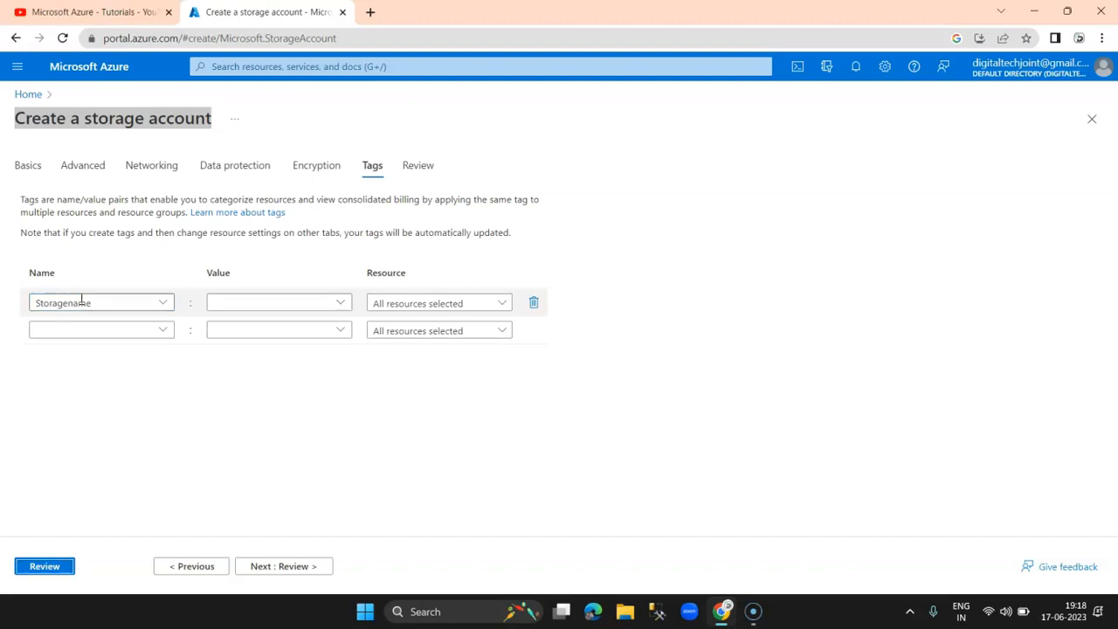
left_click(289, 302)
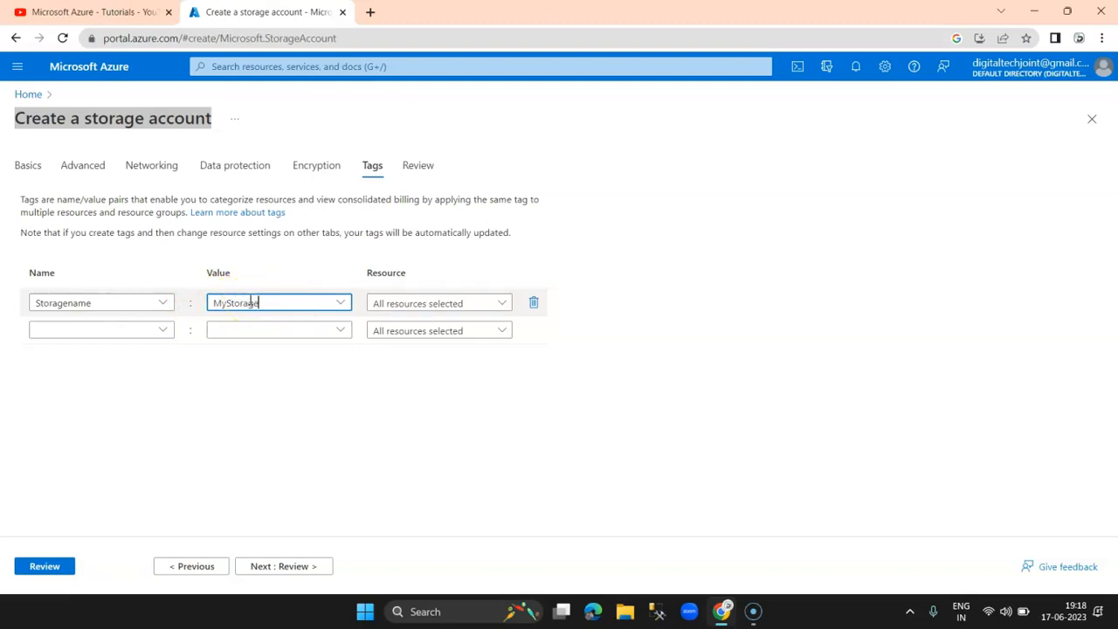
left_click(282, 566)
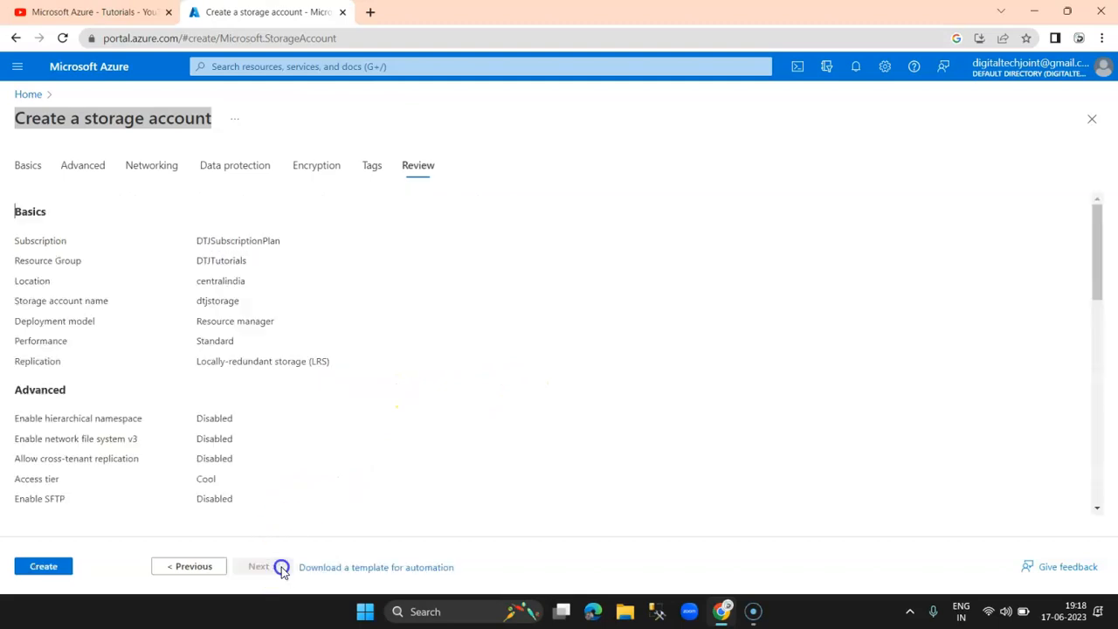
Step: Create dtjstorage and follow the deployment in Notifications until it succeeds
scroll(320, 311, "down", 10)
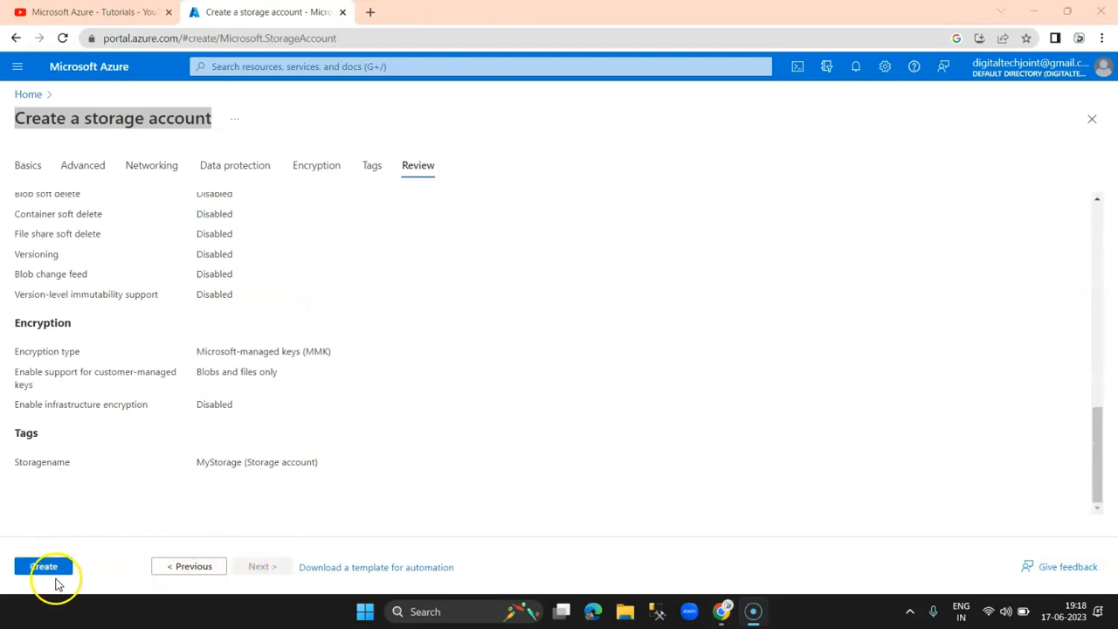
left_click(44, 567)
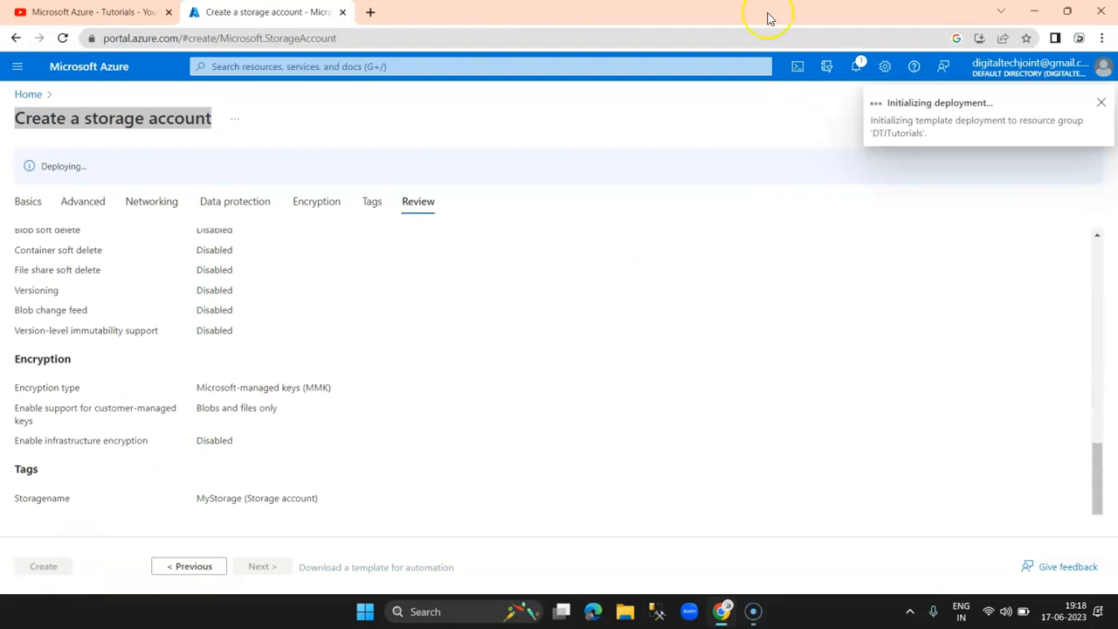
left_click(857, 65)
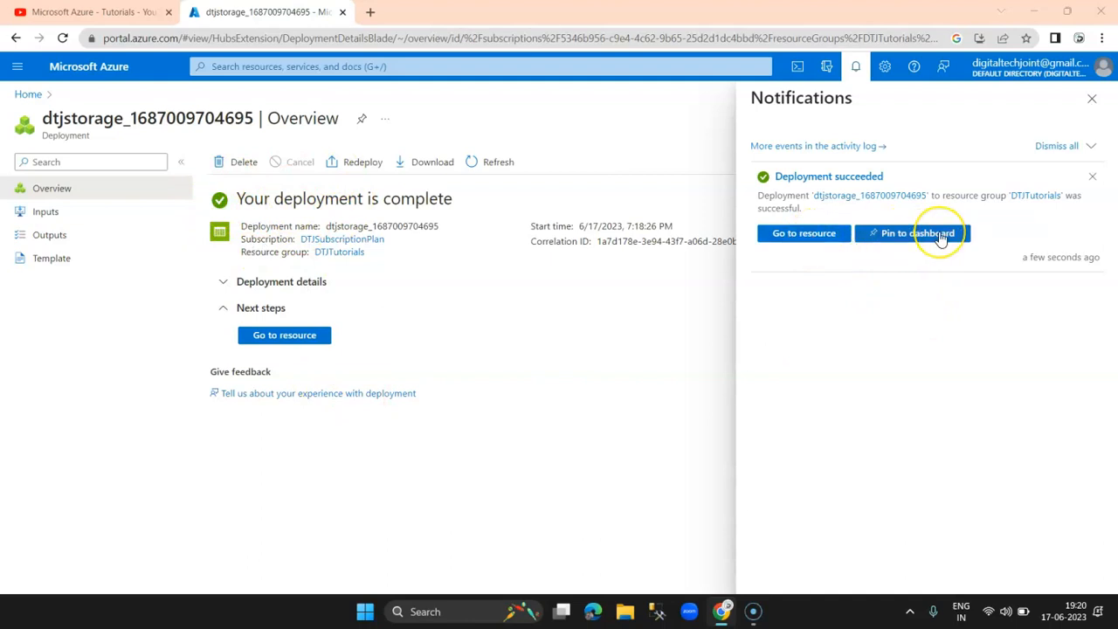
Step: Pin the deployment privately to My Dashboard, check it there, and return Home
left_click(941, 238)
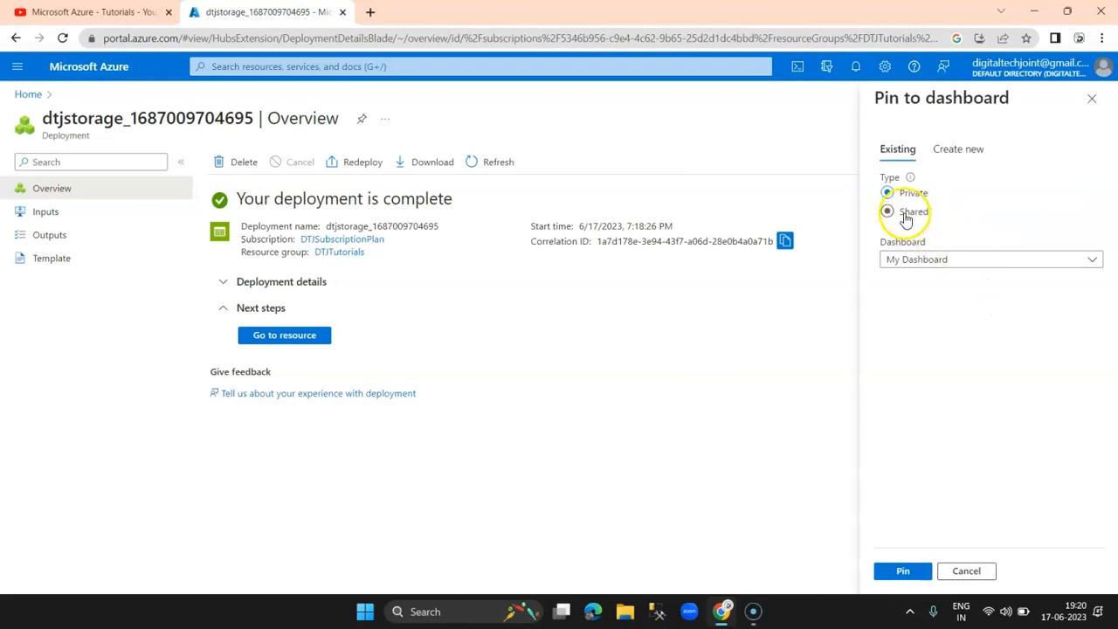
left_click(905, 569)
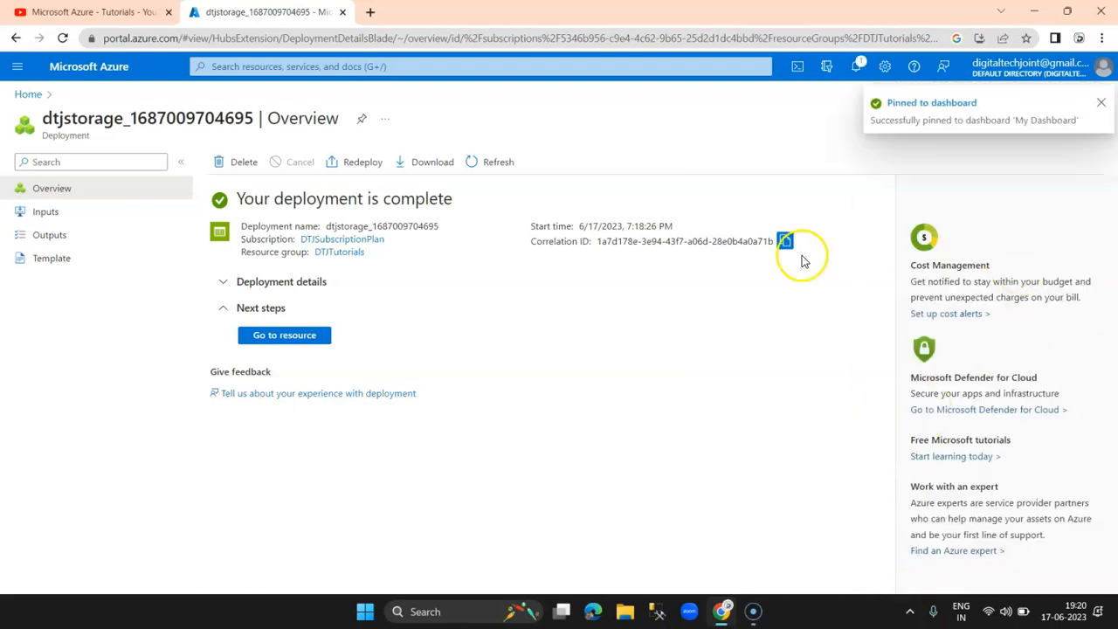
left_click(945, 103)
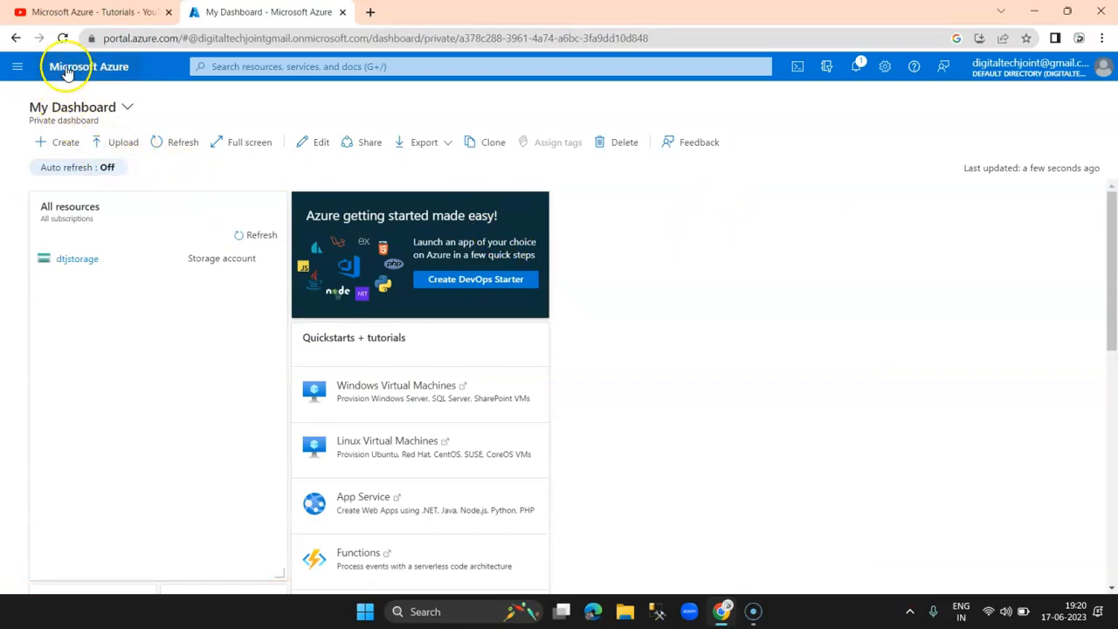
left_click(45, 109)
left_click(77, 140)
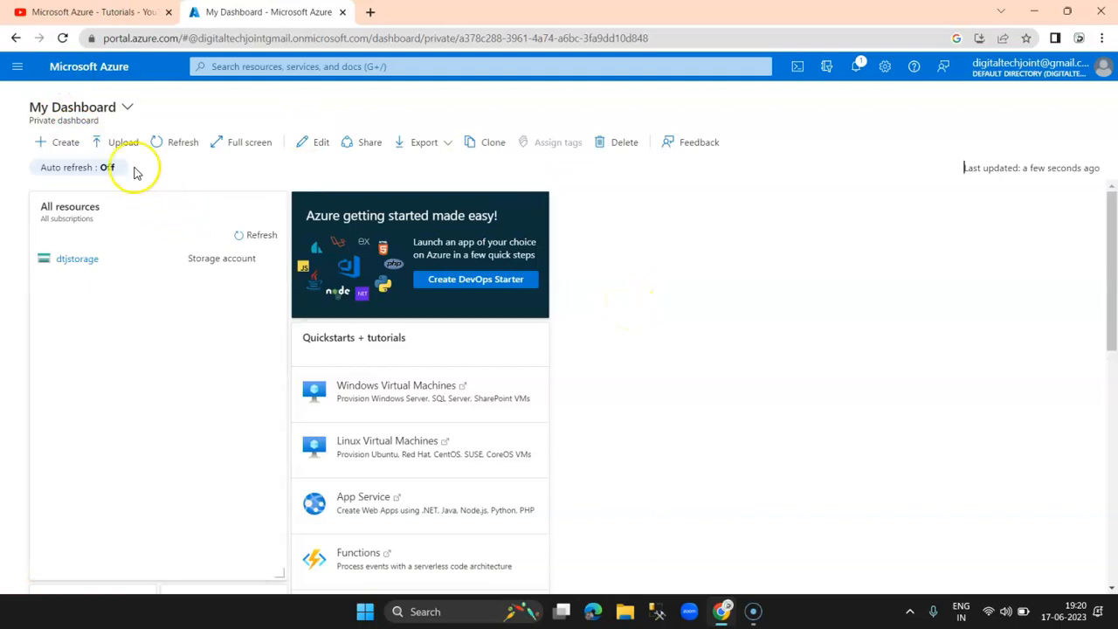
left_click(101, 68)
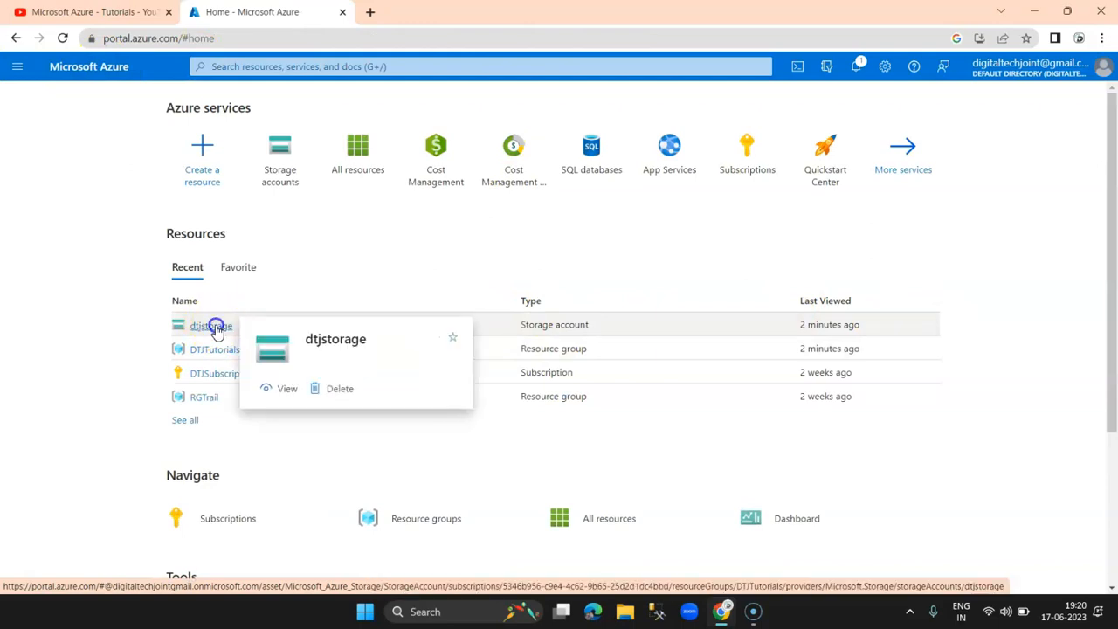
Step: Open dtjstorage from Recent resources, refresh it and scan its properties
left_click(217, 326)
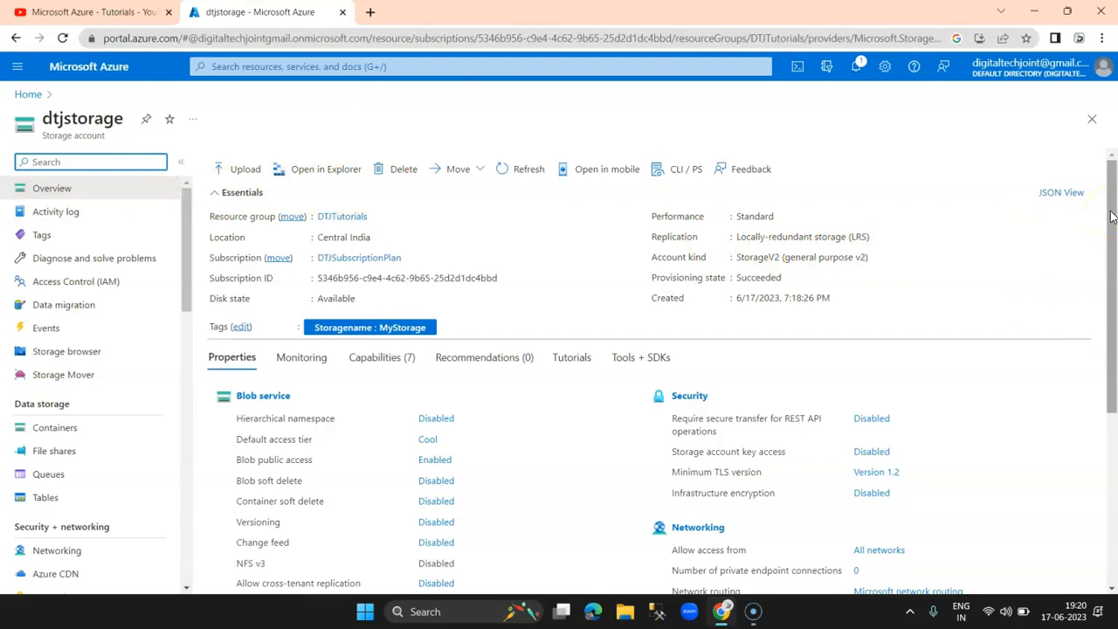
left_click(520, 169)
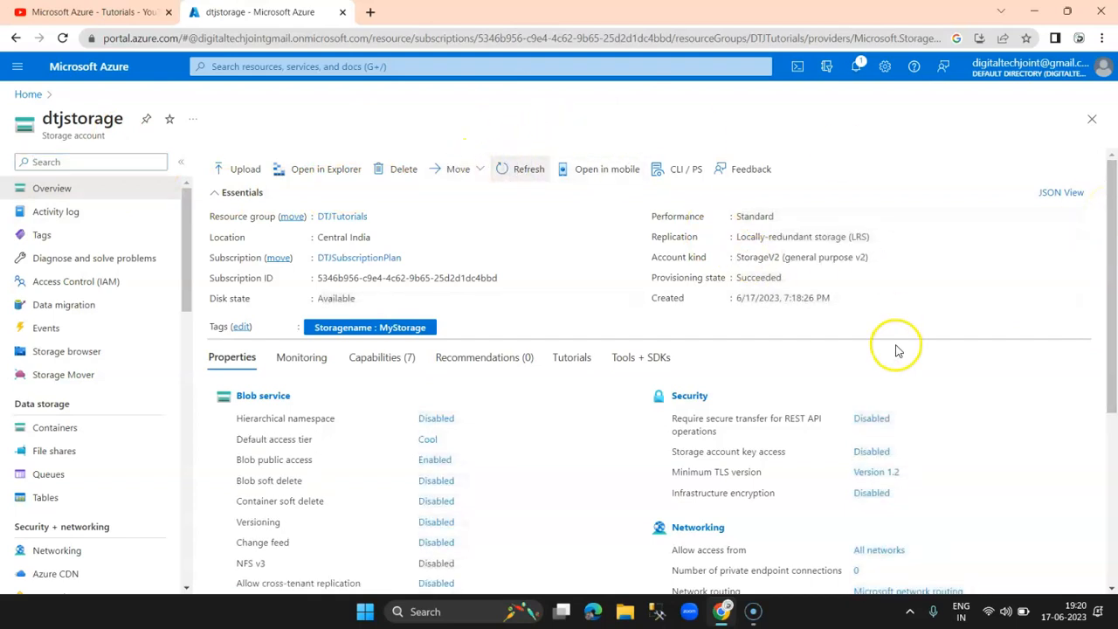
scroll(873, 351, "down", 2)
scroll(495, 349, "up", 2)
scroll(288, 366, "down", 1)
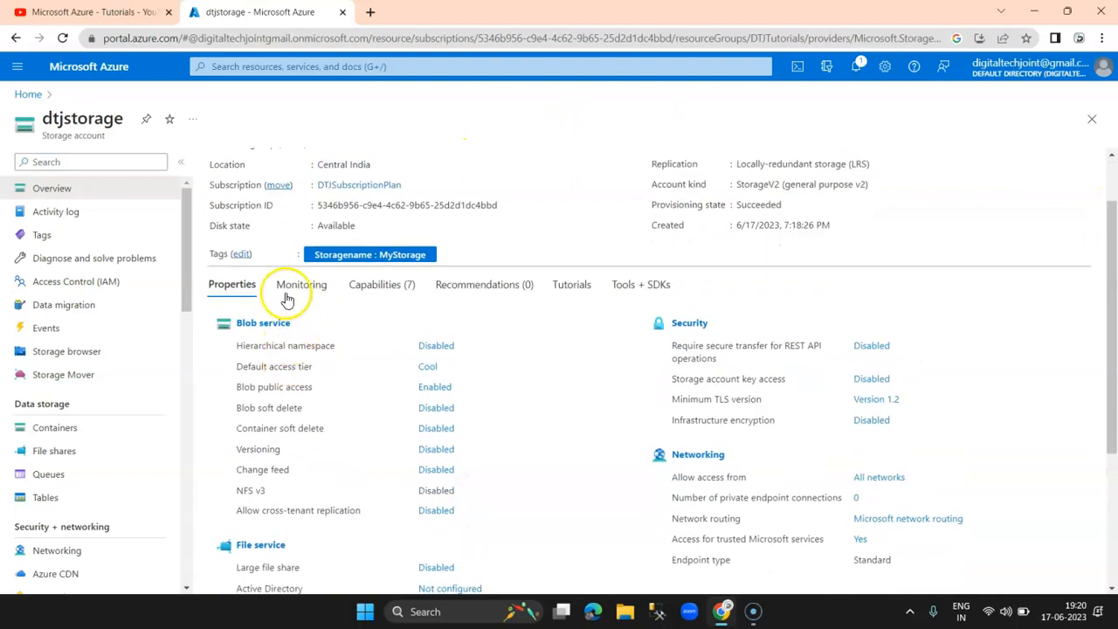
scroll(436, 337, "down", 1)
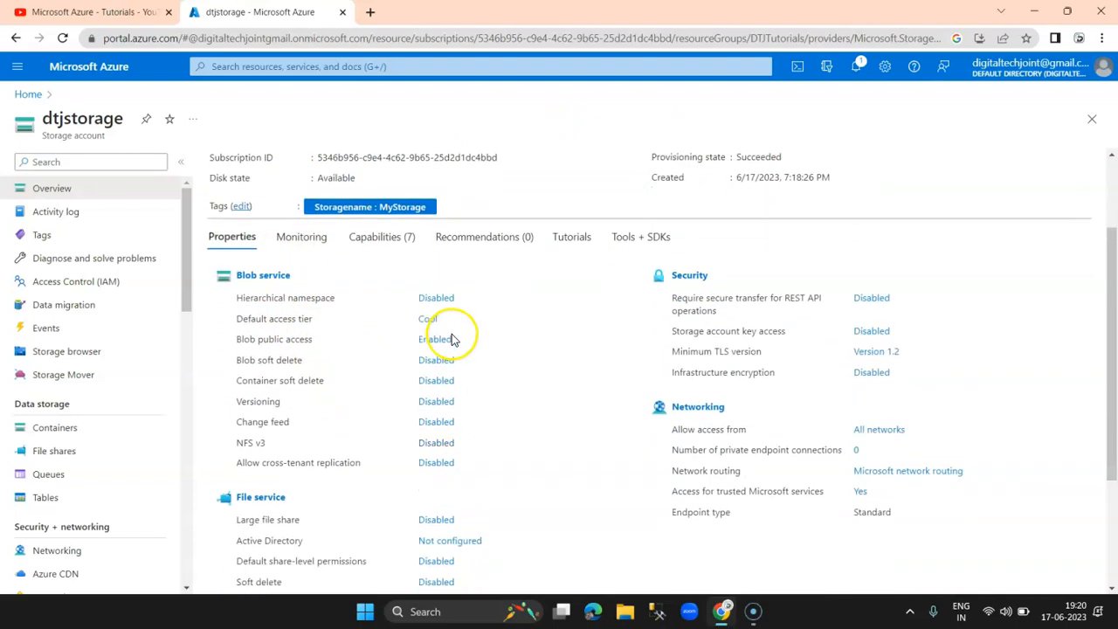
scroll(453, 488, "down", 2)
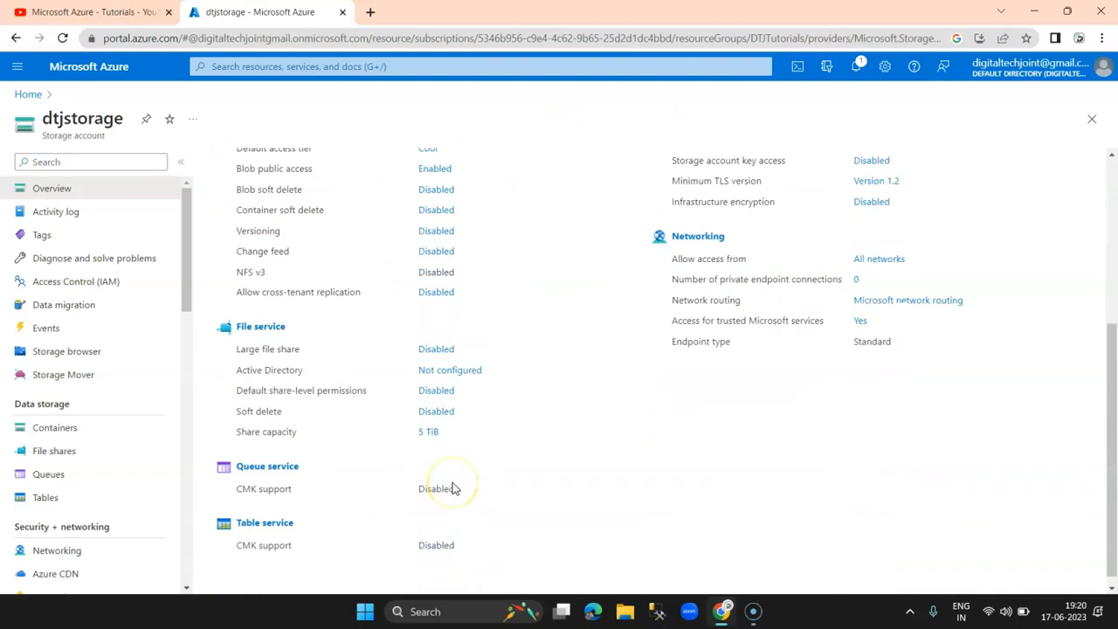
scroll(452, 489, "up", 4)
Step: Check the Monitoring key metrics: egress 2.81 MiB, ingress 2.97 MiB, latency 8.74 ms
left_click(304, 358)
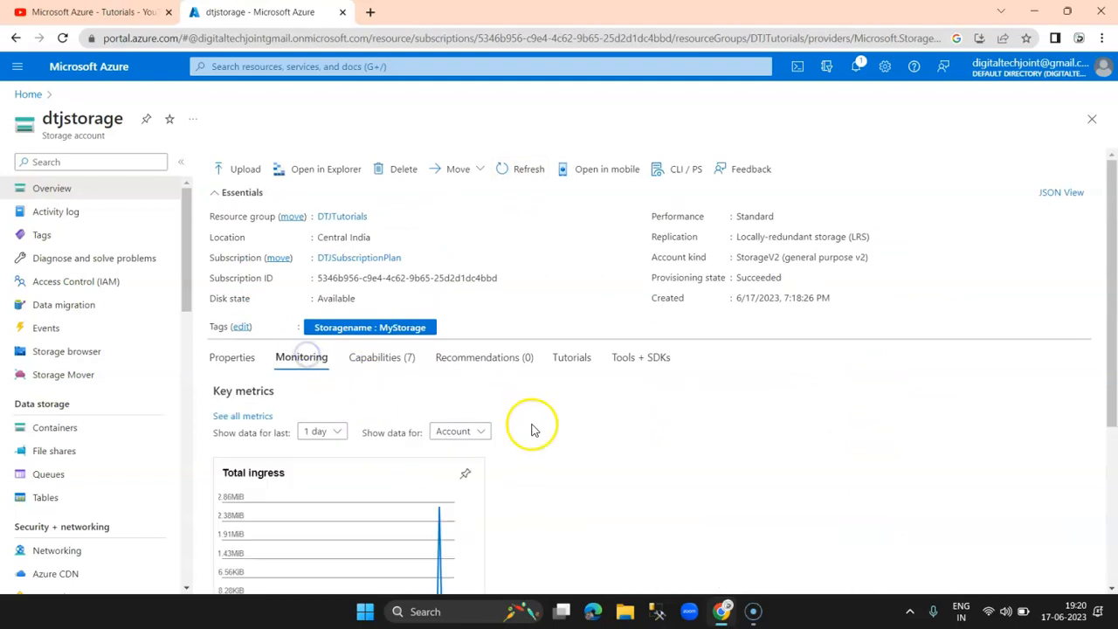
scroll(534, 430, "down", 3)
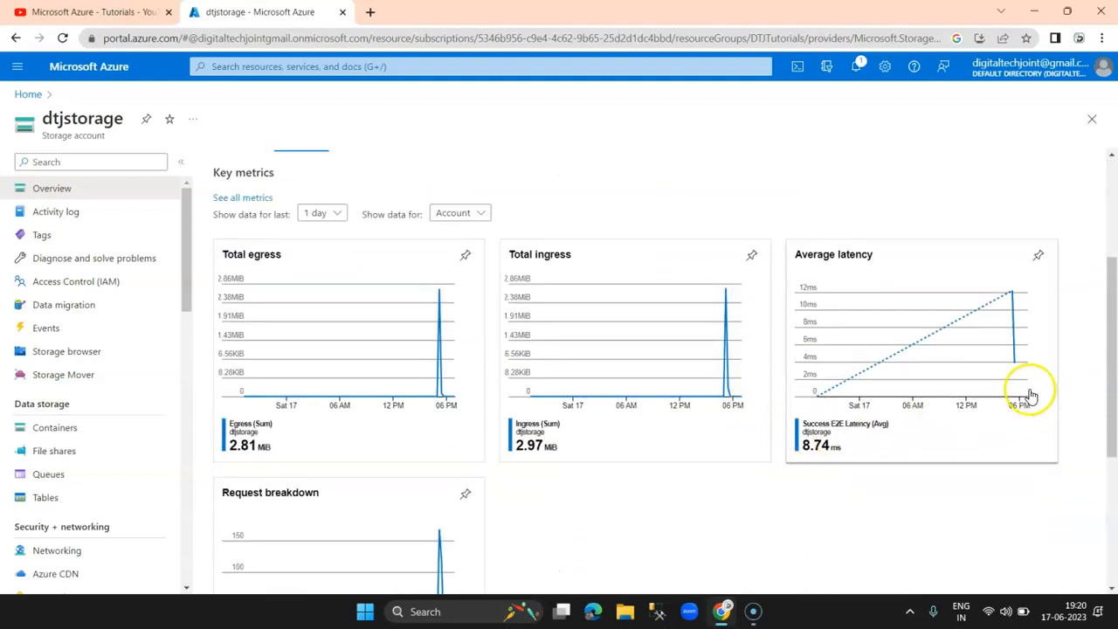
scroll(824, 454, "down", 2)
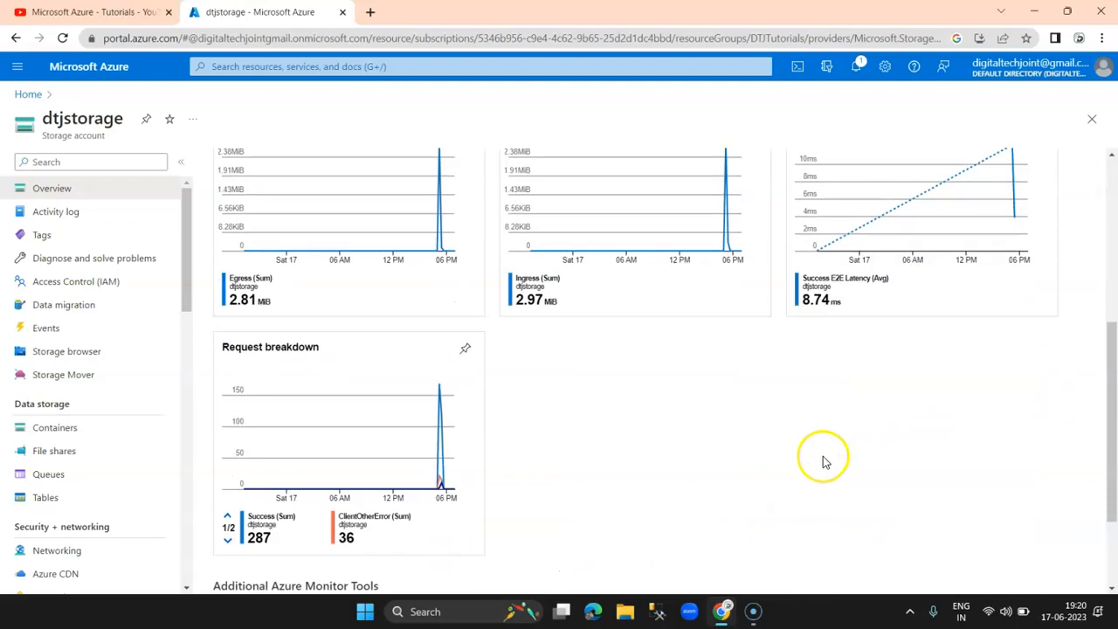
scroll(824, 461, "up", 5)
Step: Browse the Capabilities, Recommendations, Tutorials and Tools + SDKs tabs of dtjstorage
left_click(367, 358)
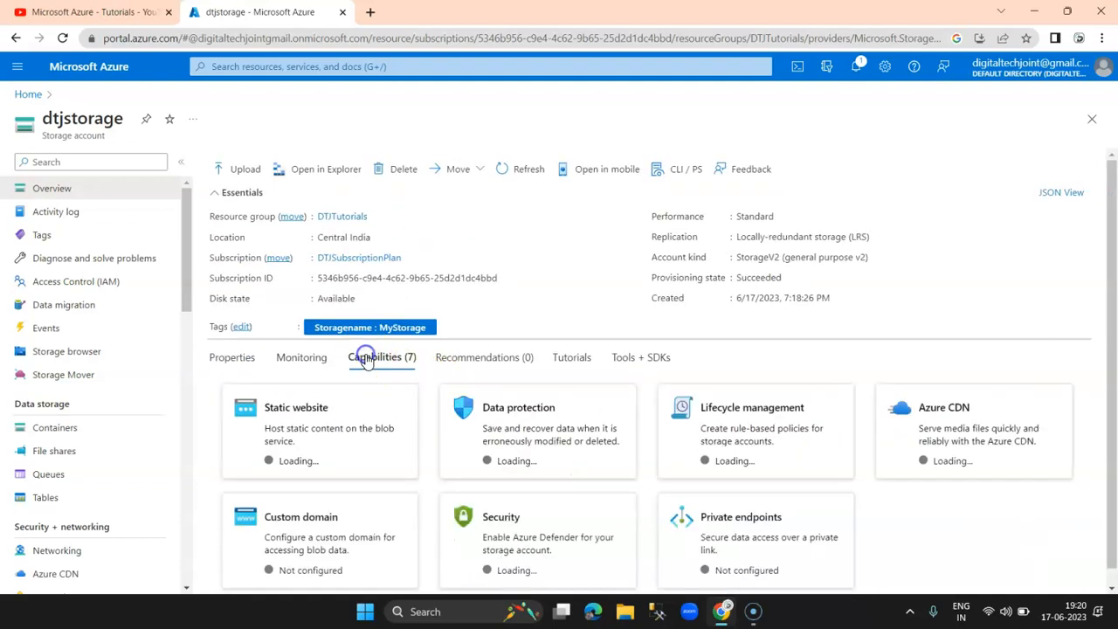
scroll(1067, 423, "down", 1)
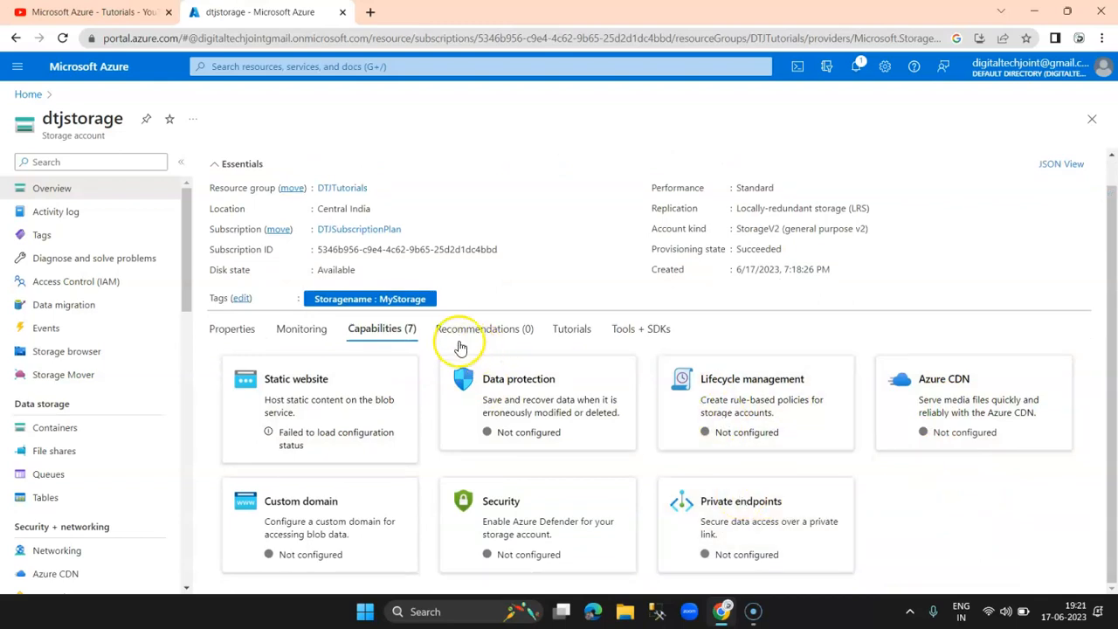
left_click(460, 336)
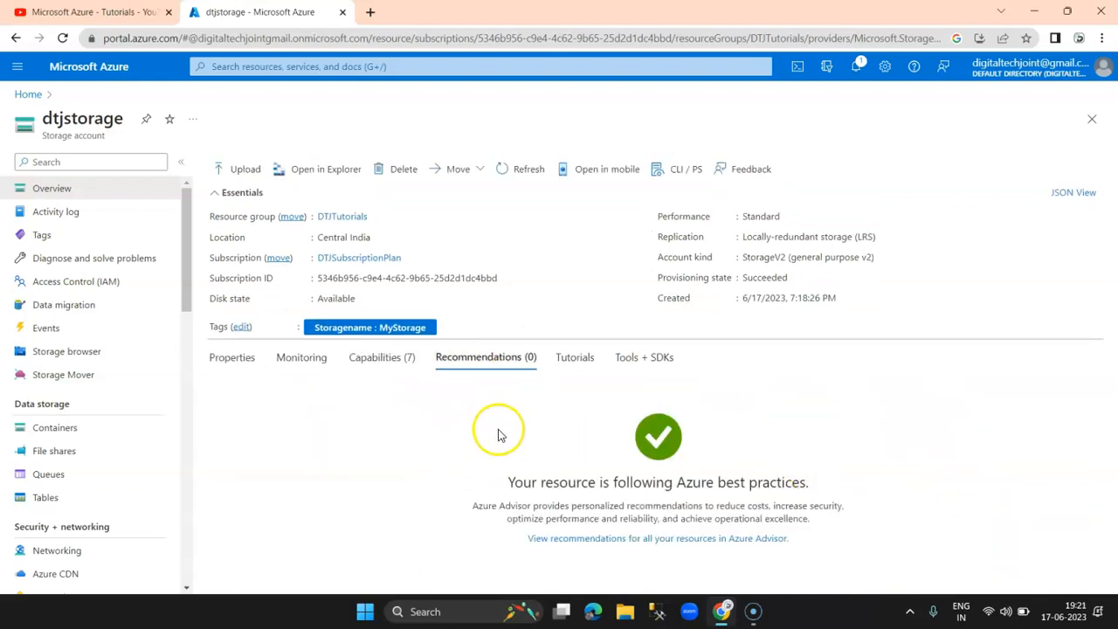
left_click_drag(503, 485, 879, 484)
left_click(921, 487)
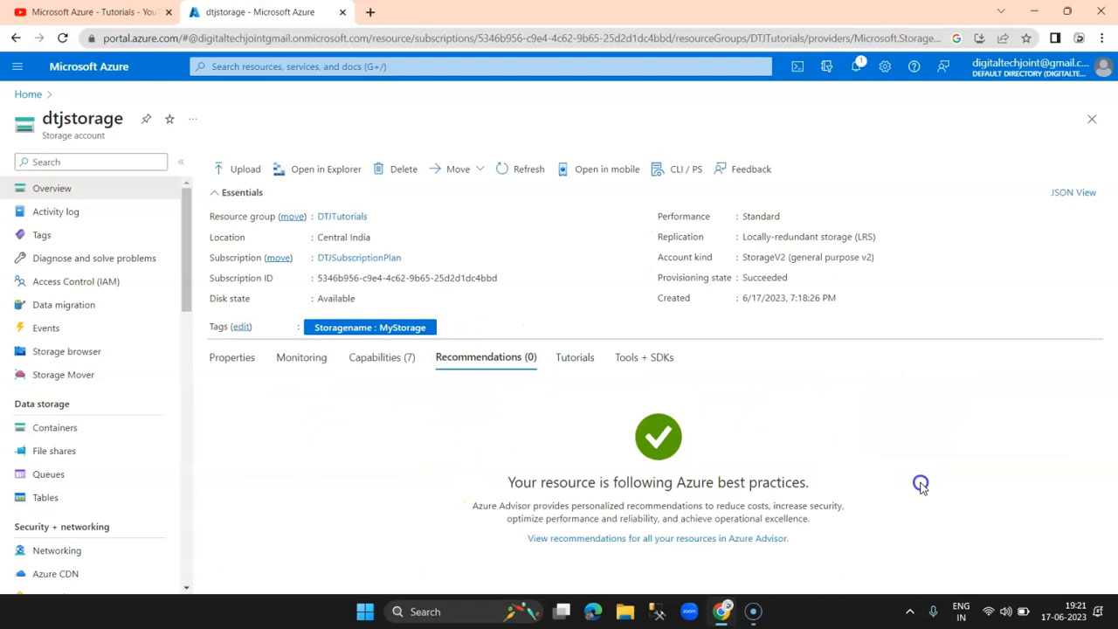
left_click(576, 359)
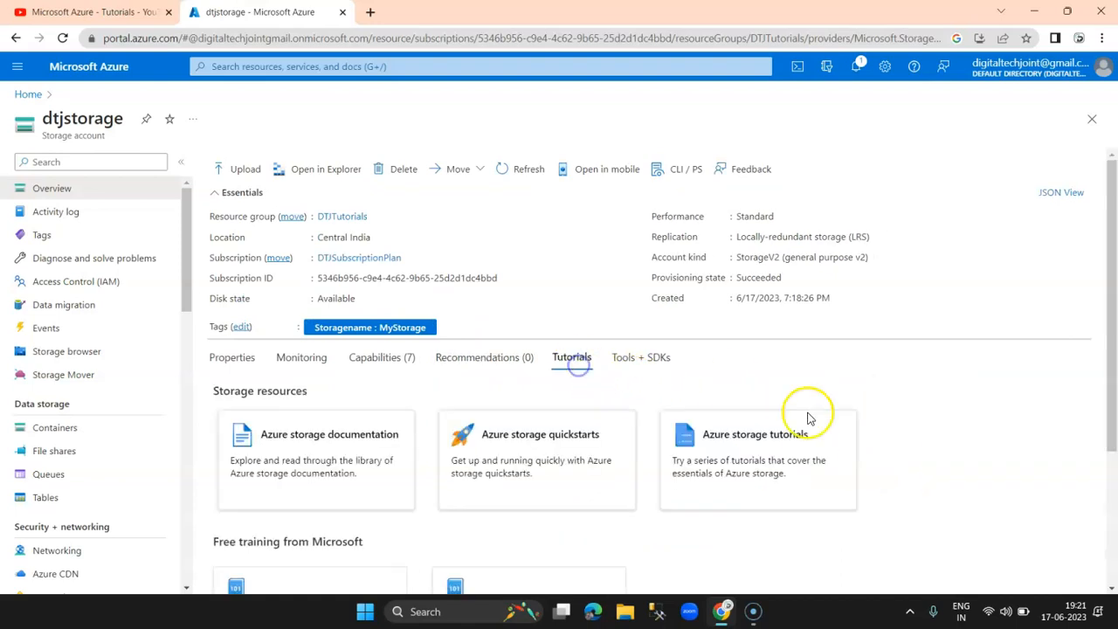
scroll(899, 509, "down", 3)
scroll(901, 511, "up", 3)
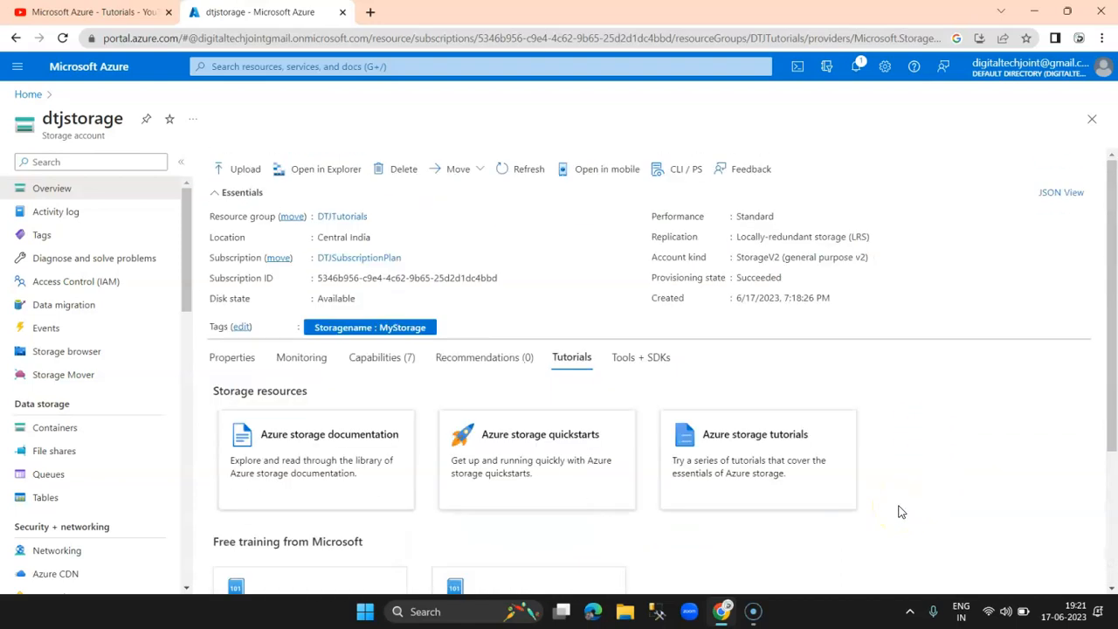
left_click(642, 357)
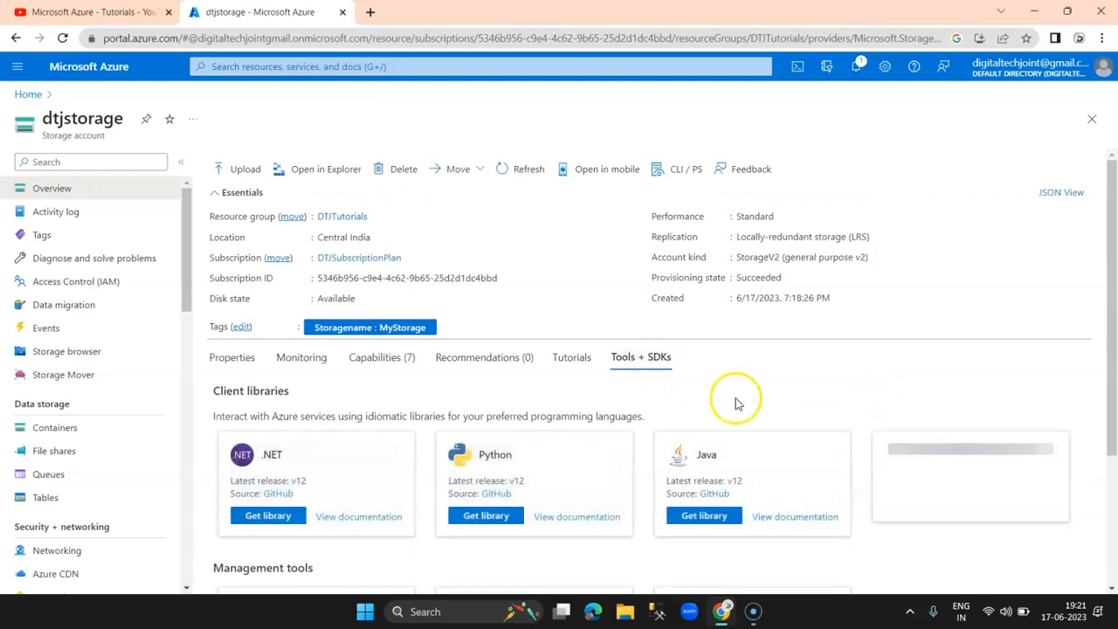
Step: Return to Properties showing Blob service with Cool tier and the Data storage menu group
left_click(219, 360)
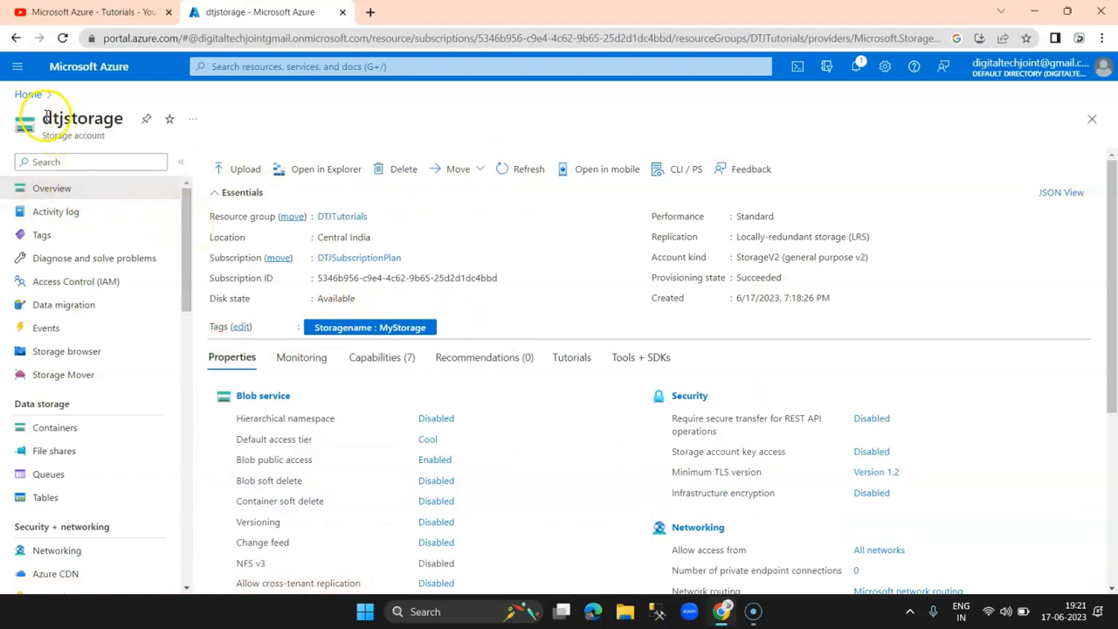
left_click_drag(44, 118, 101, 118)
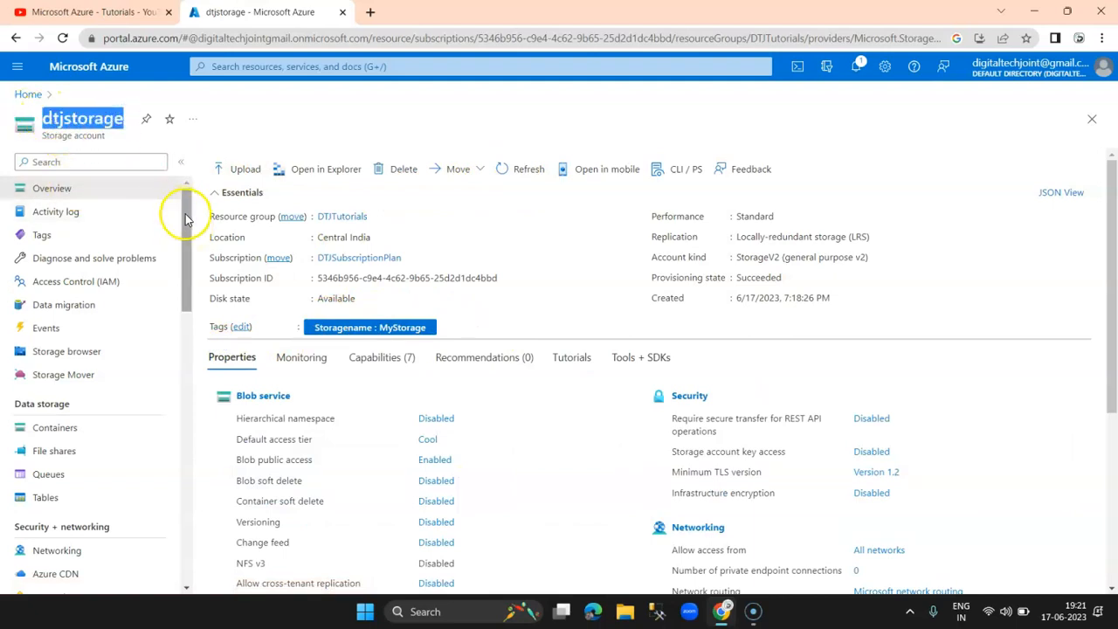
left_click_drag(187, 213, 185, 215)
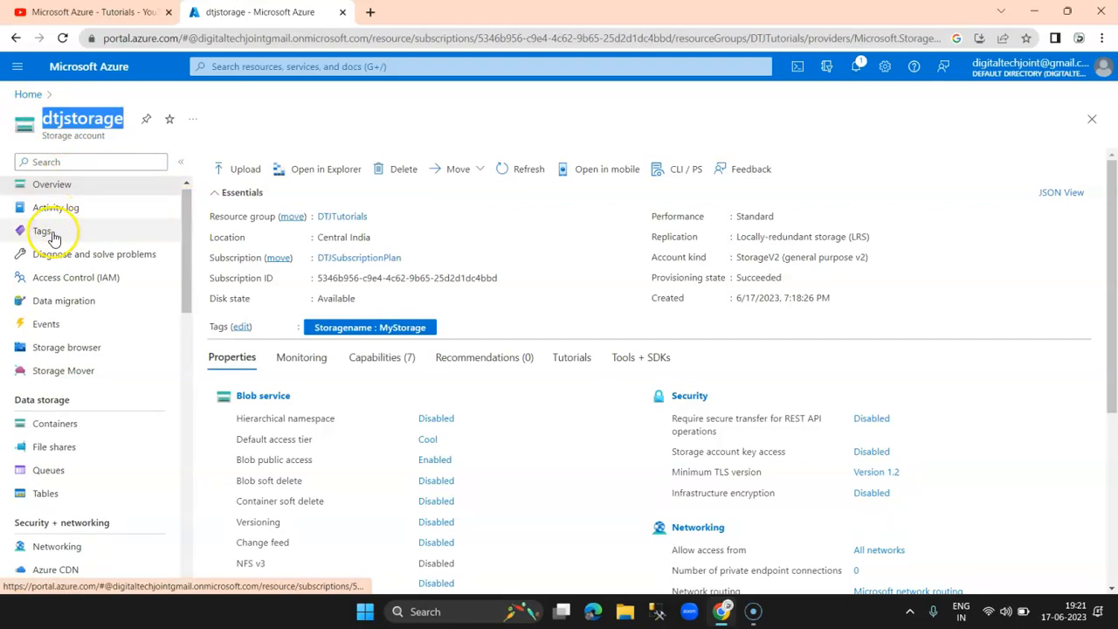
left_click_drag(187, 262, 182, 298)
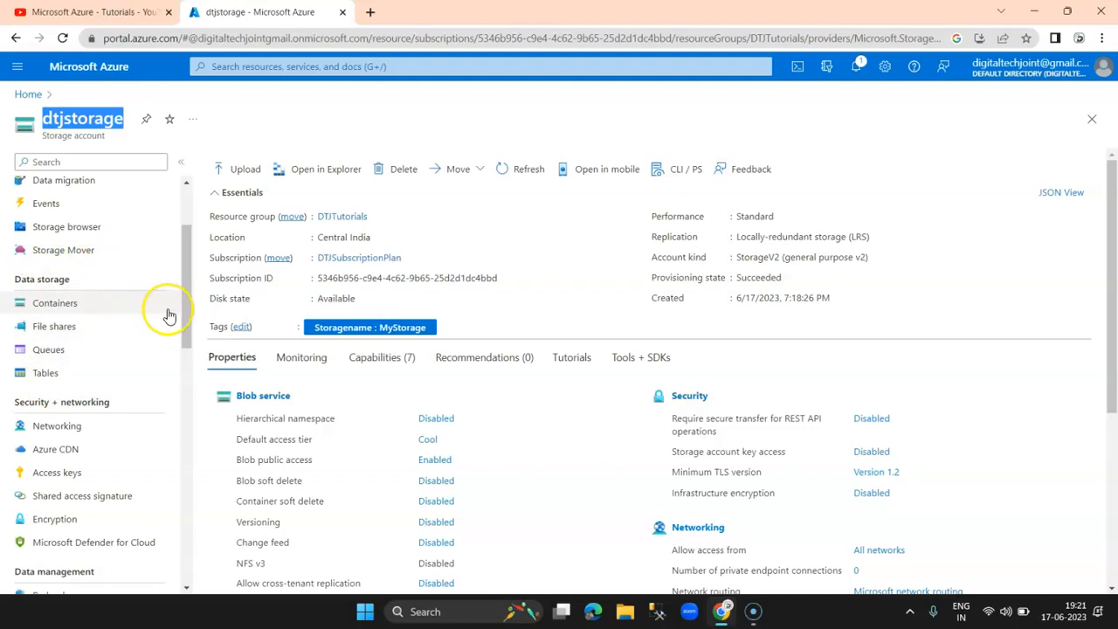
left_click_drag(192, 307, 189, 314)
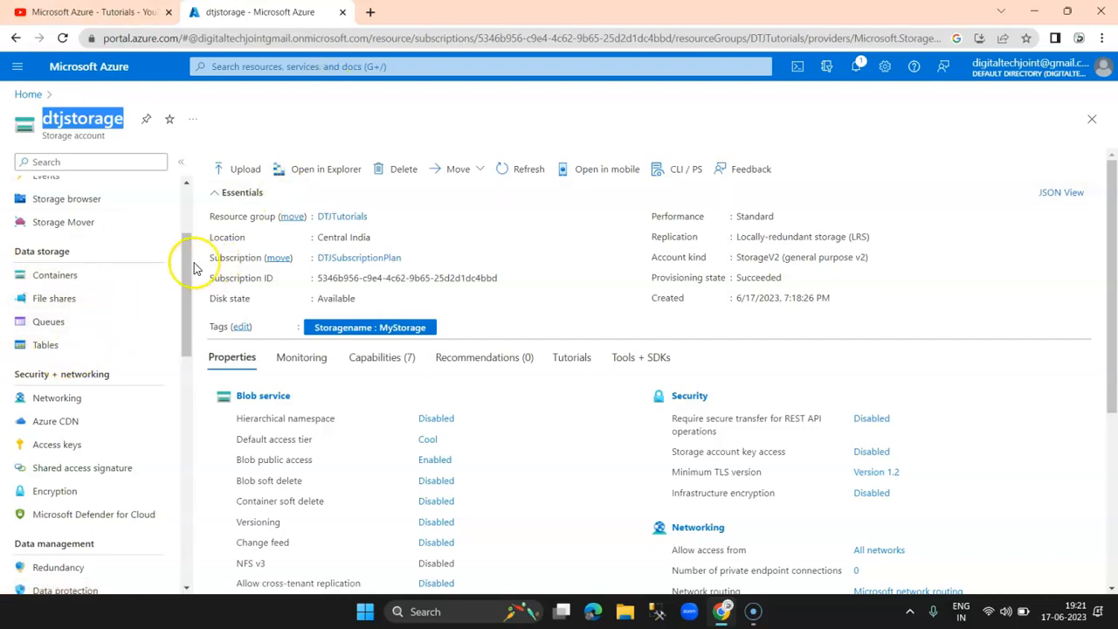
left_click_drag(187, 265, 195, 185)
left_click(77, 121)
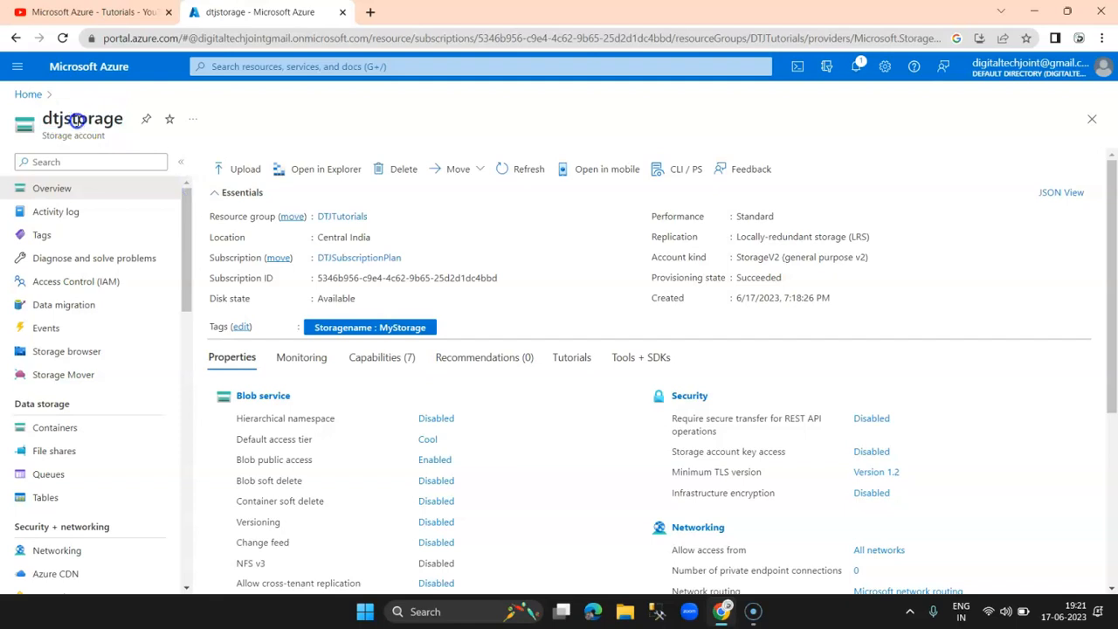
left_click_drag(185, 229, 185, 264)
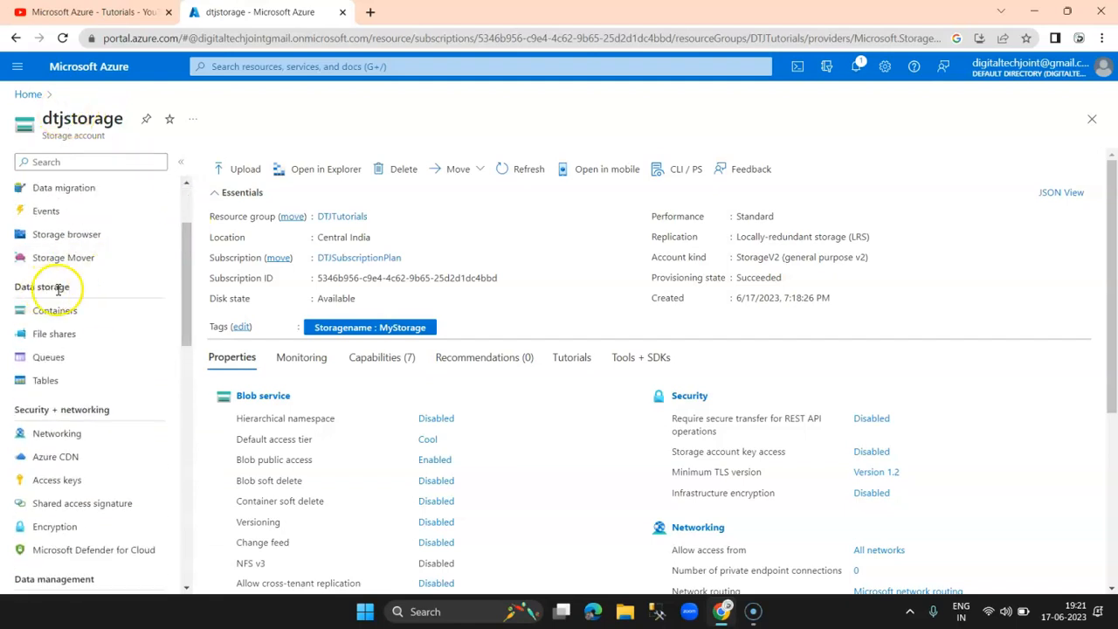
left_click_drag(17, 287, 83, 299)
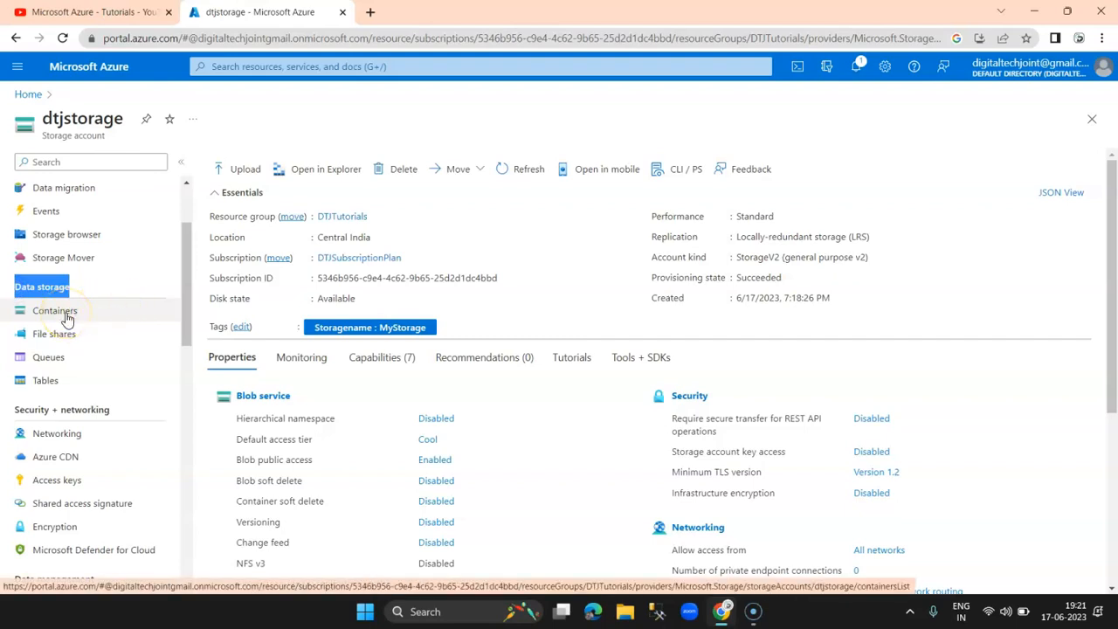
Step: Add a container named 'dtjcontainer' with public access level Container (anonymous read for containers and blobs)
left_click(62, 313)
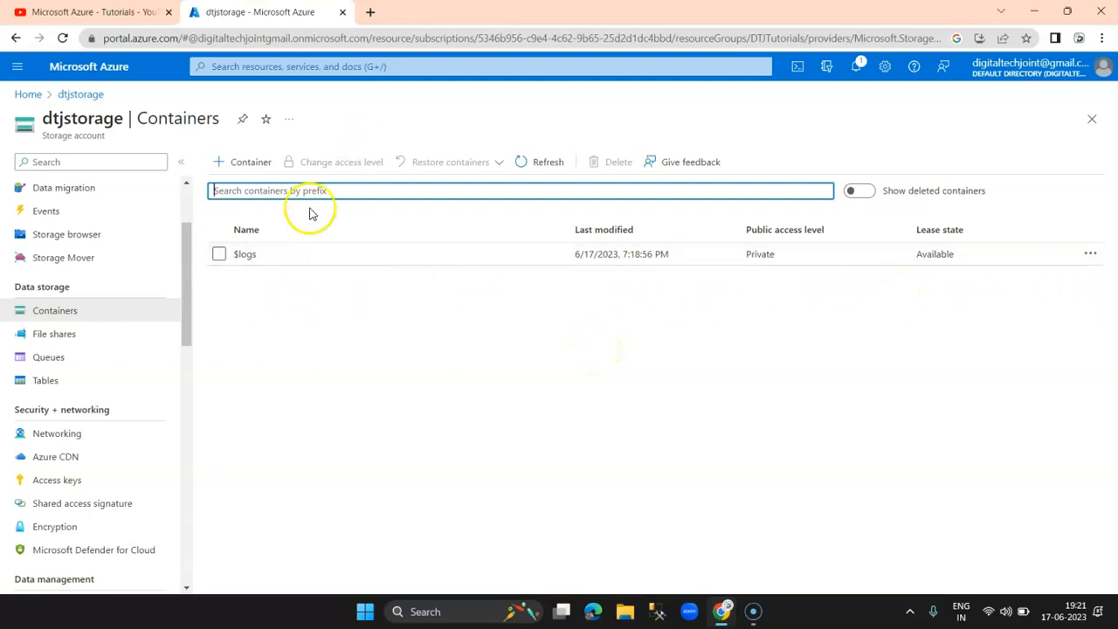
left_click(234, 166)
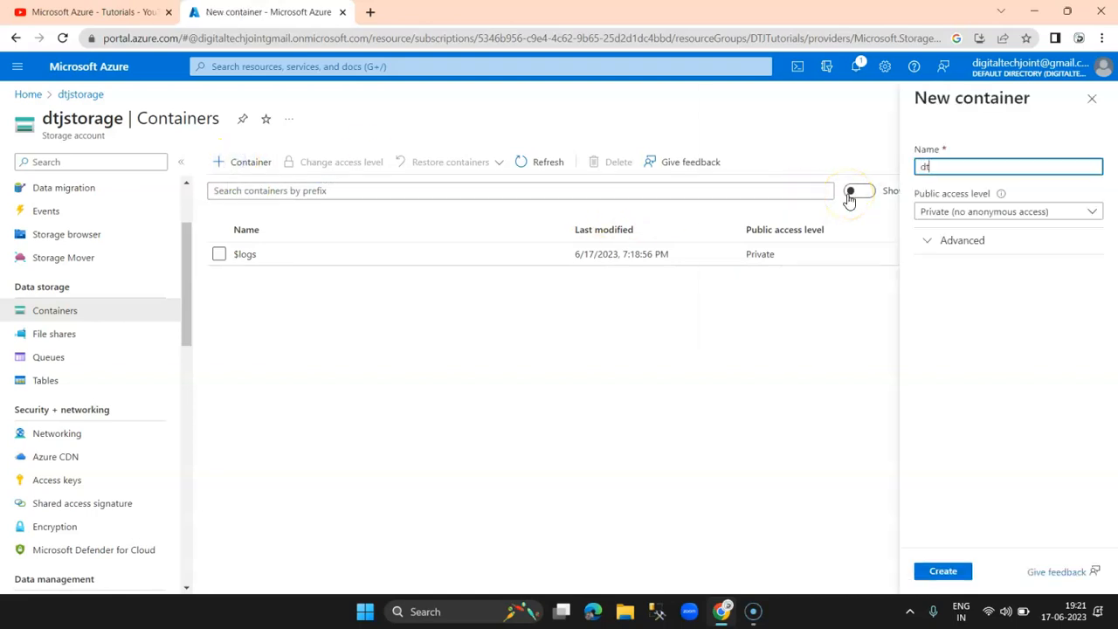
type("dtjcontainer")
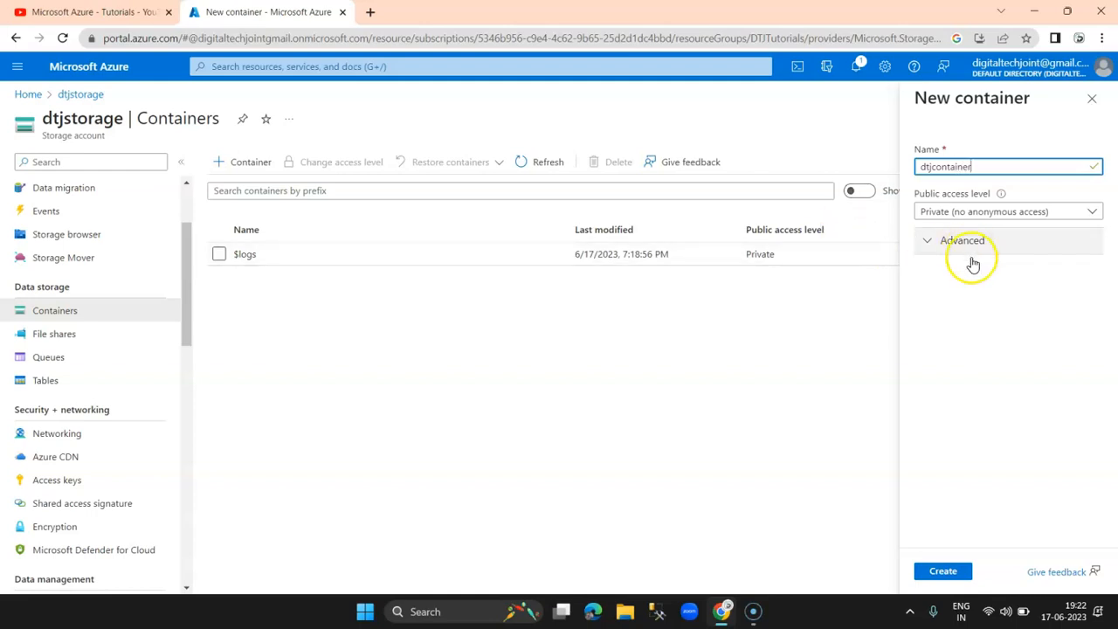
left_click(1012, 212)
left_click(1011, 212)
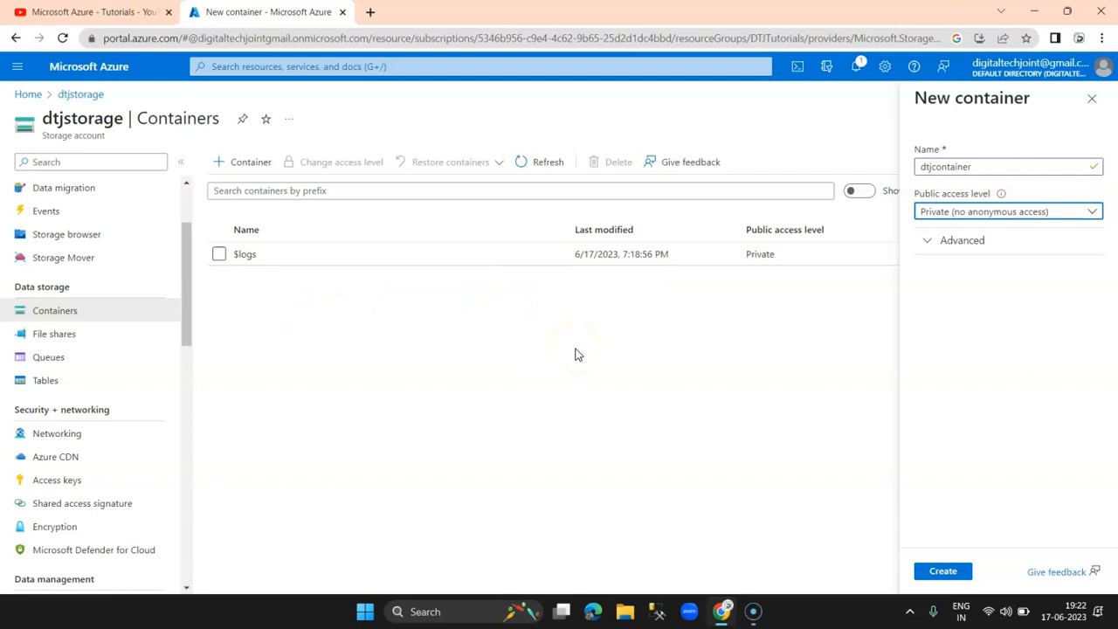
left_click(1011, 214)
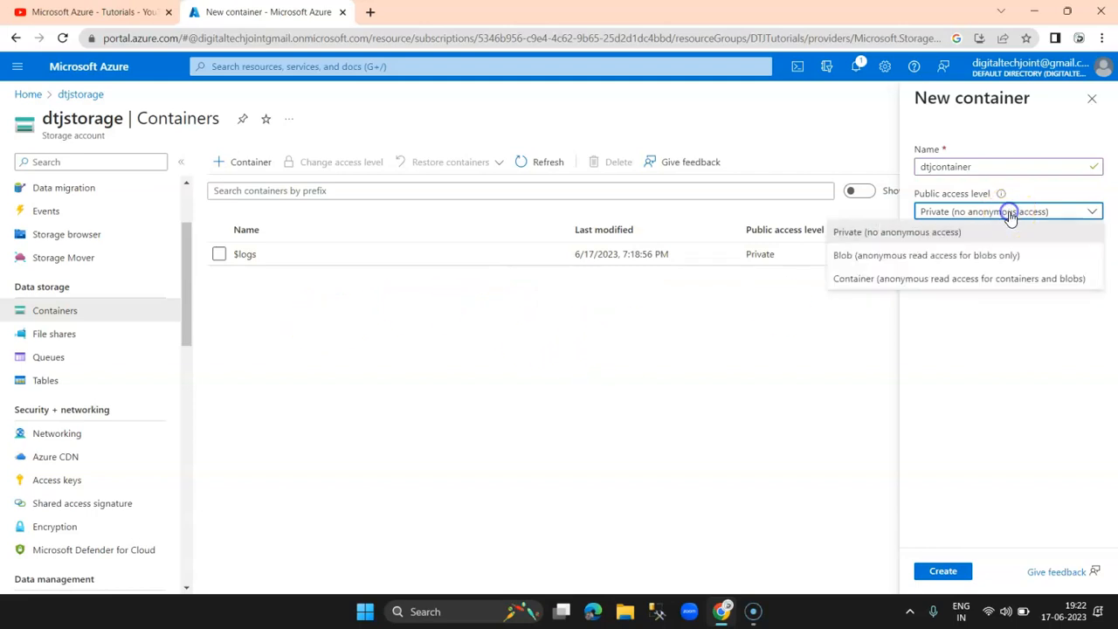
left_click(911, 279)
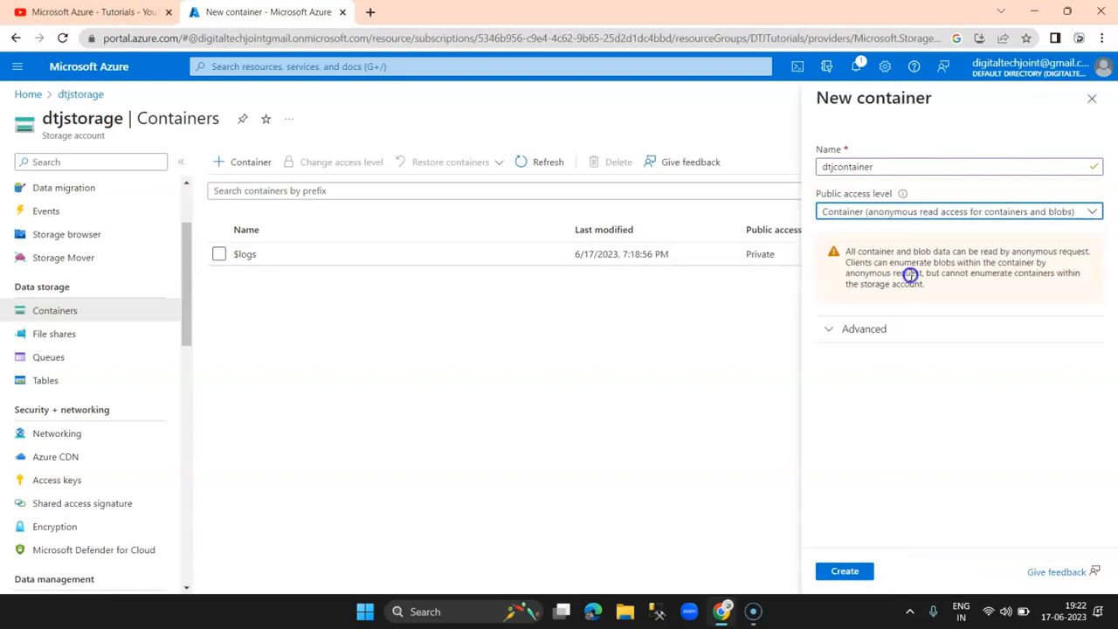
left_click(846, 570)
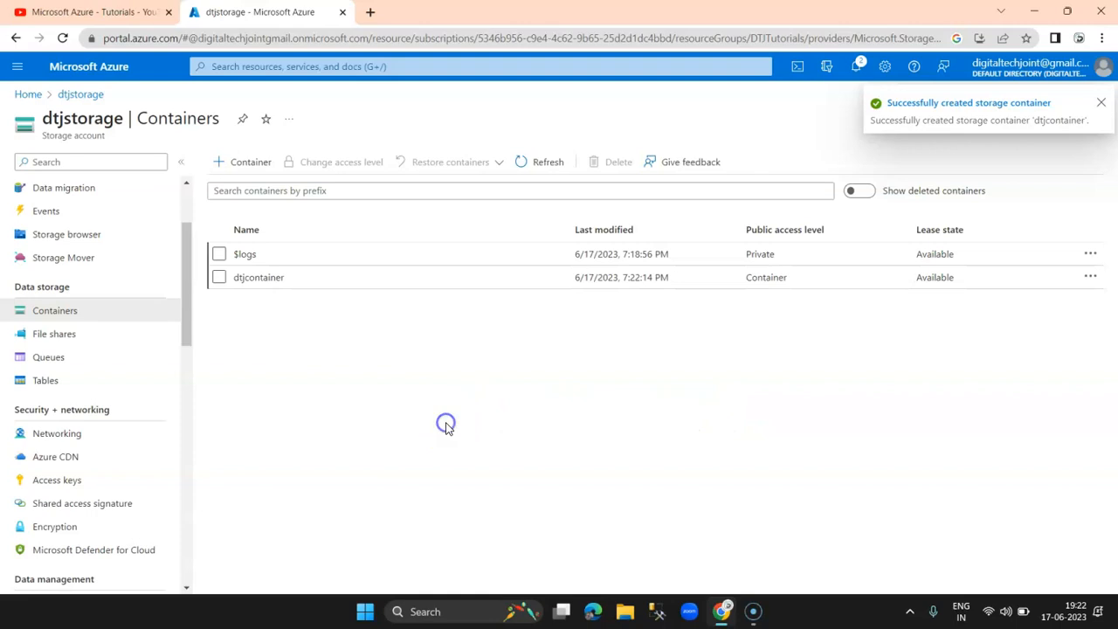
Step: Open the empty dtjcontainer and bring up its Upload blob panel
left_click(1103, 105)
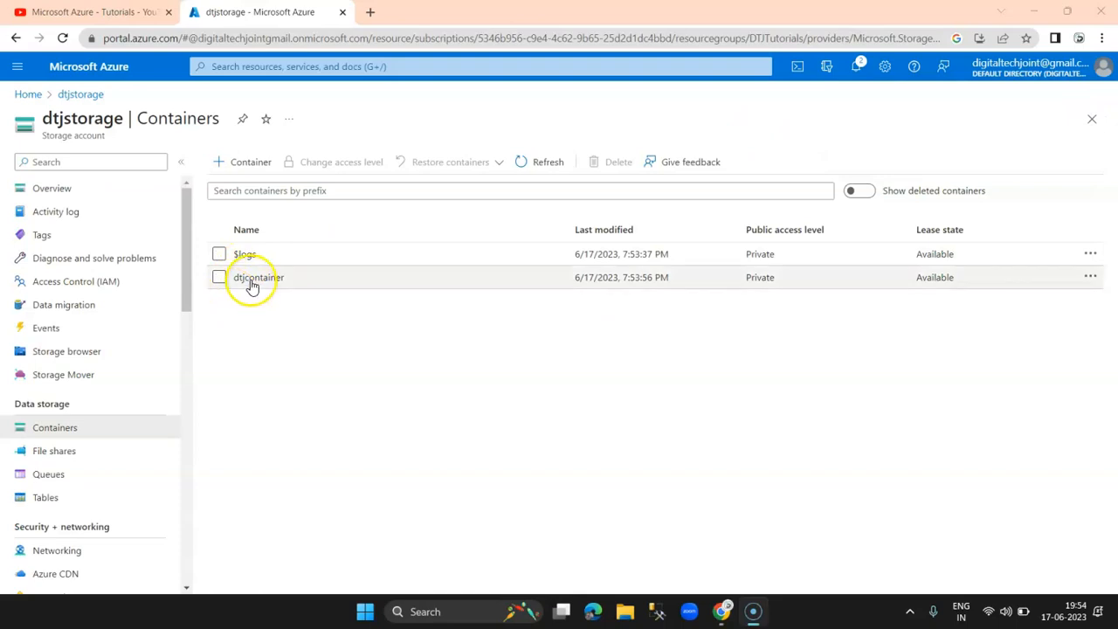
left_click(253, 278)
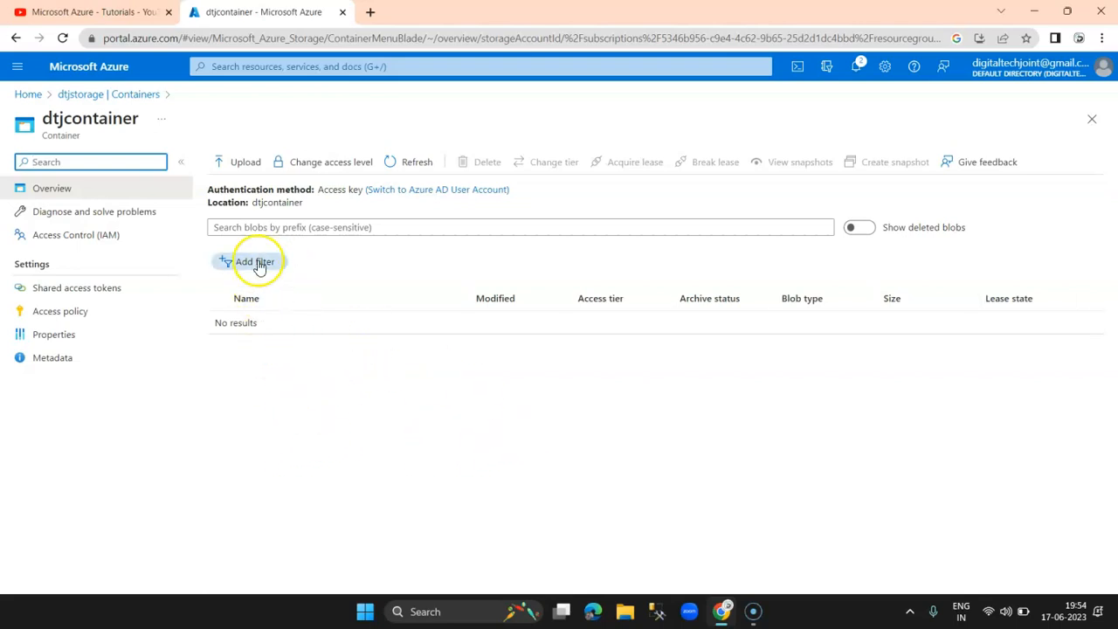
left_click(242, 164)
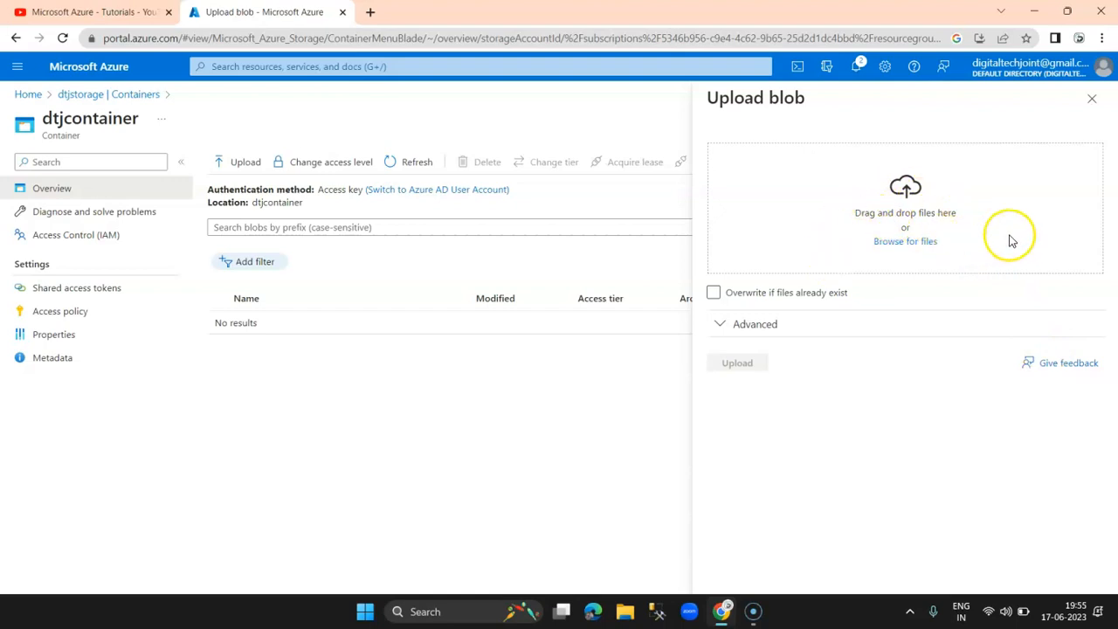
Step: Upload Blazor-for-ASP-NET-Web-Forms-Developers.pdf from the Documents folder into dtjcontainer
left_click(903, 243)
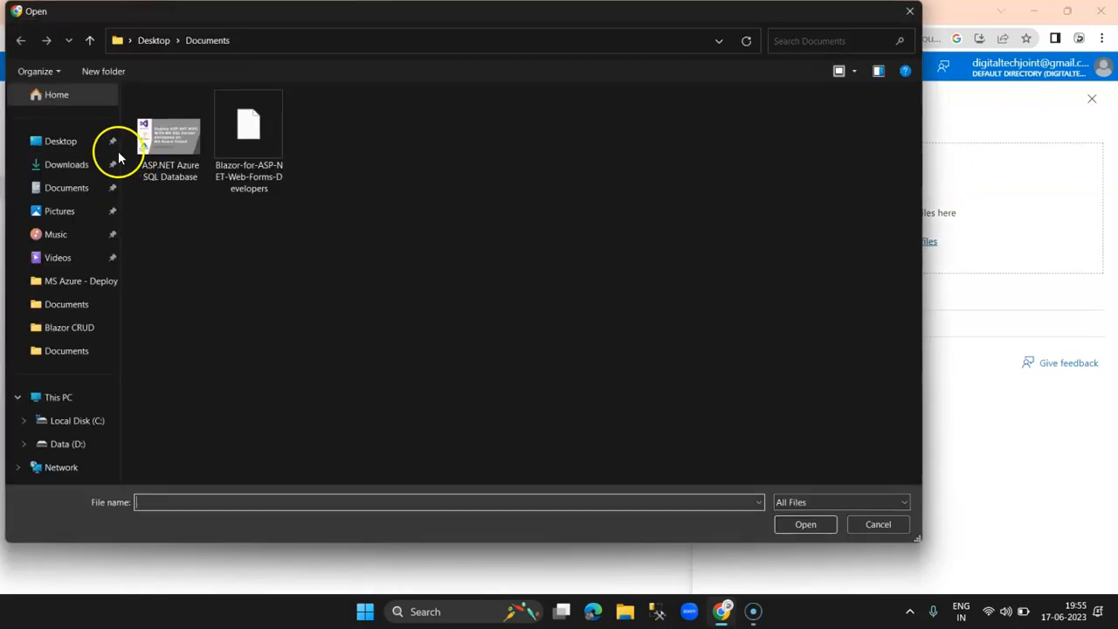
left_click(68, 144)
left_click(211, 188)
double_click(179, 214)
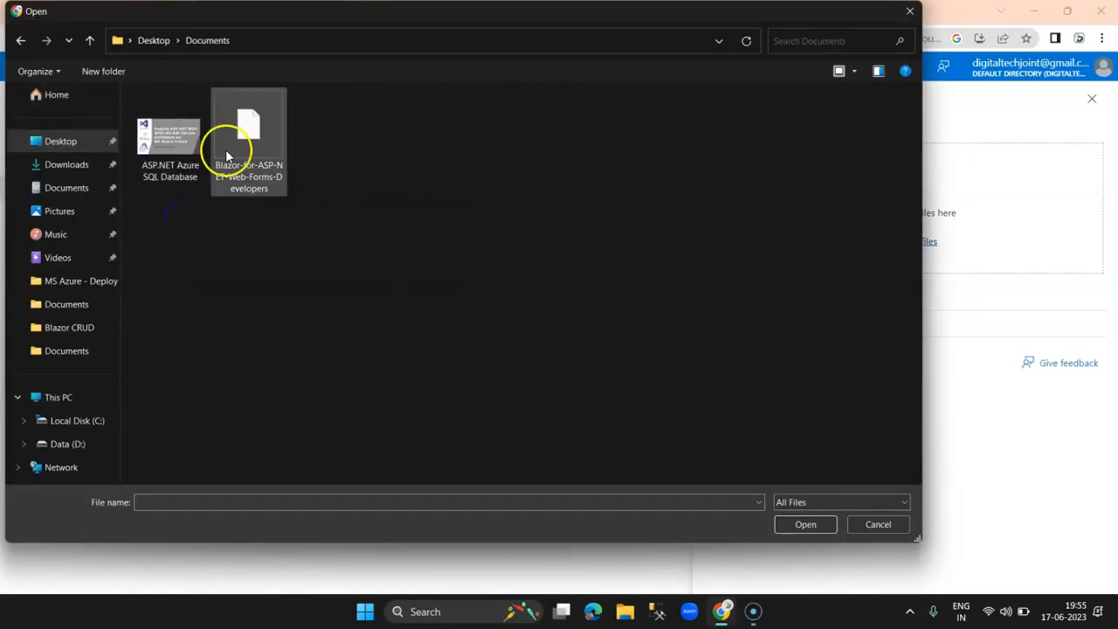
left_click_drag(542, 248, 240, 140)
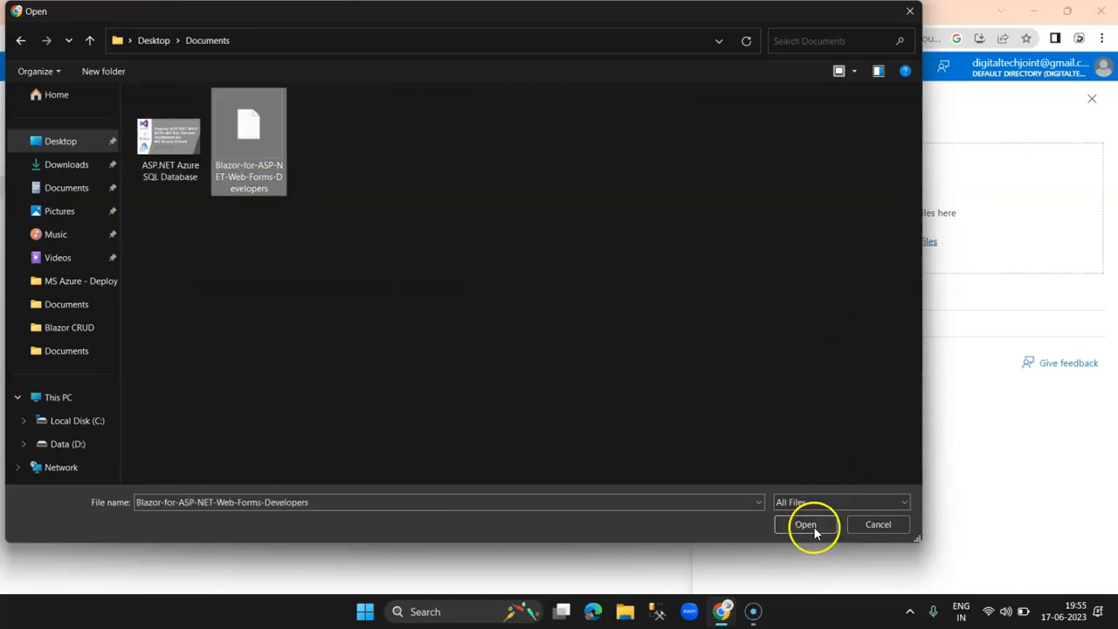
left_click(806, 524)
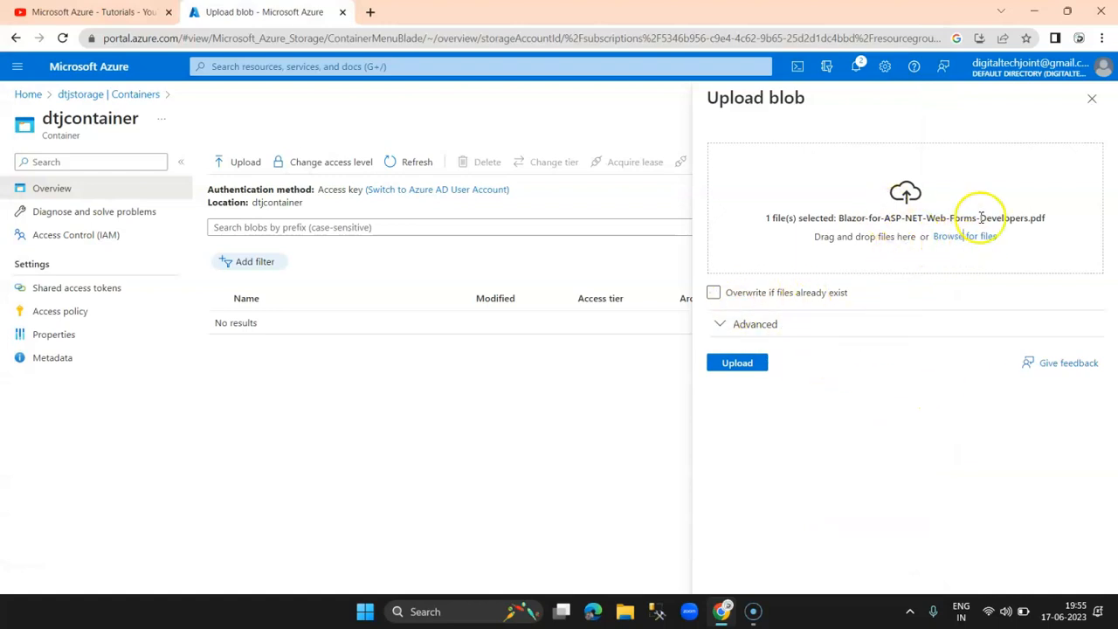
left_click(736, 363)
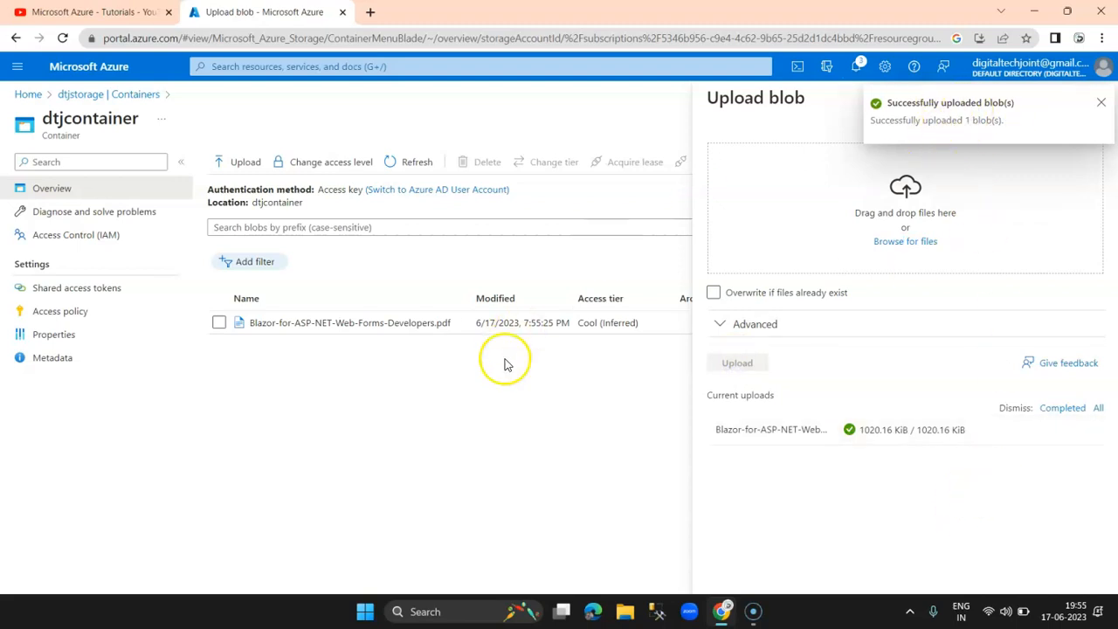
Step: Upload ASP.NET Azure SQL Database.jpg as well, then close the Upload blob panel
left_click(909, 242)
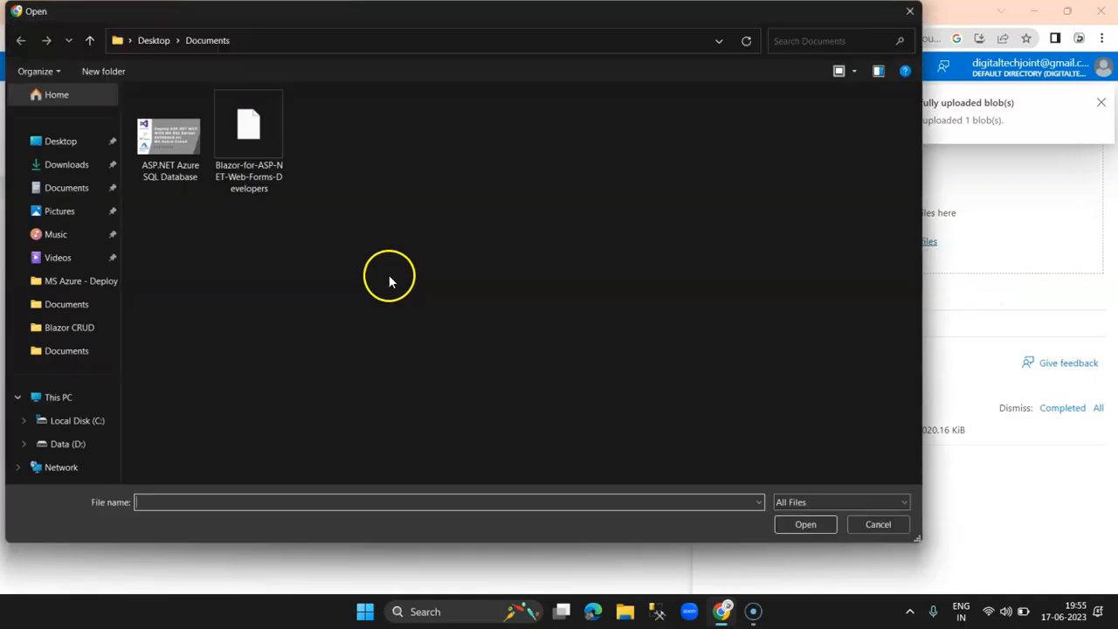
left_click(199, 142)
left_click(793, 524)
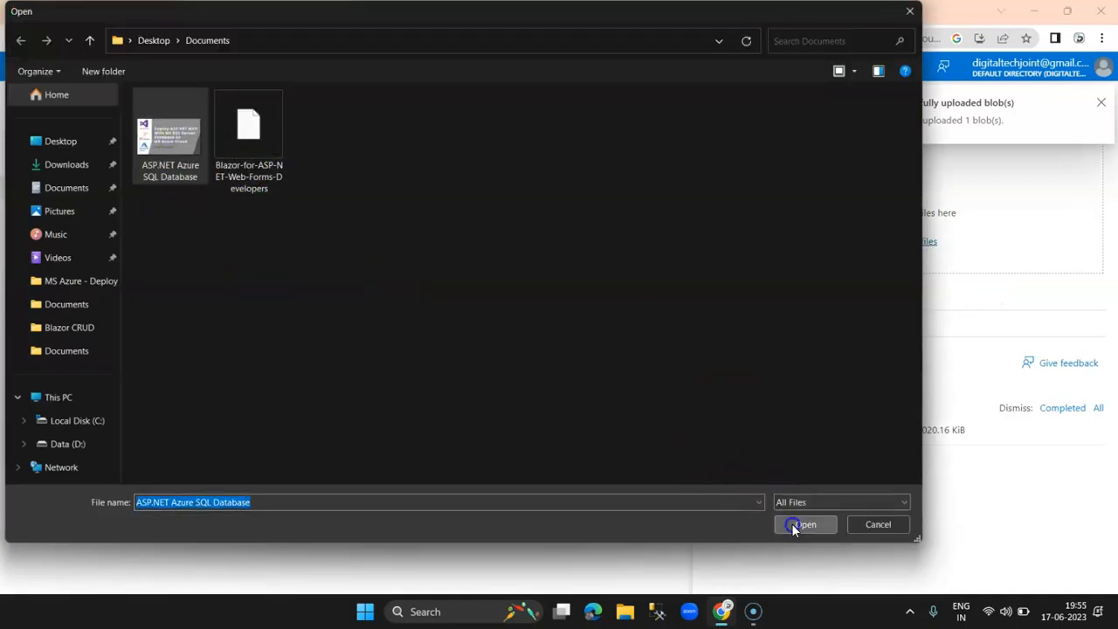
left_click(759, 365)
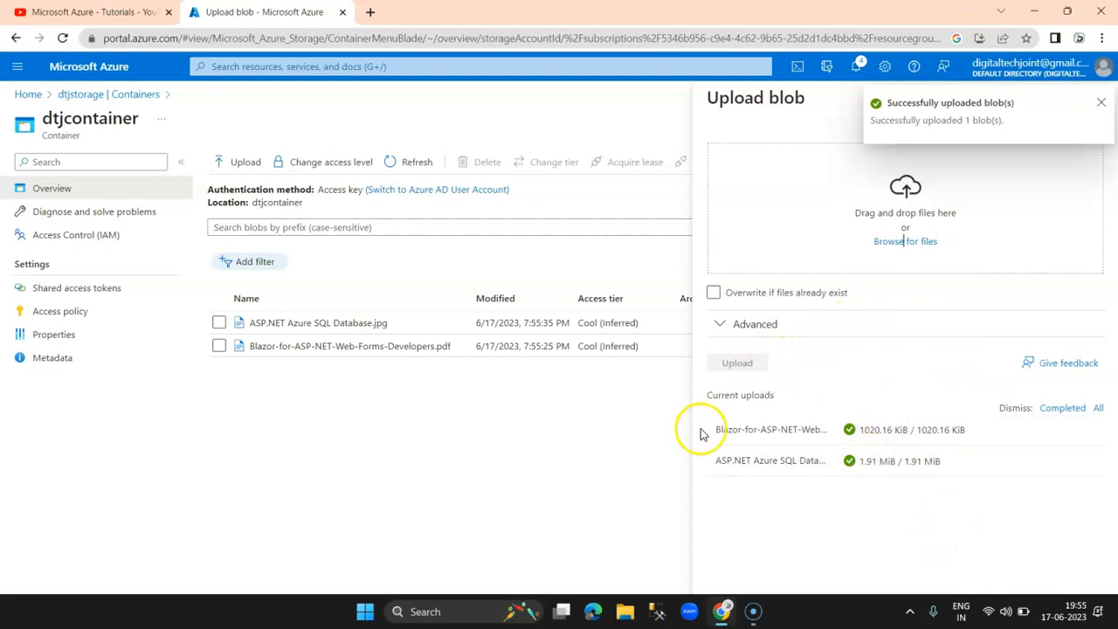
left_click(1099, 104)
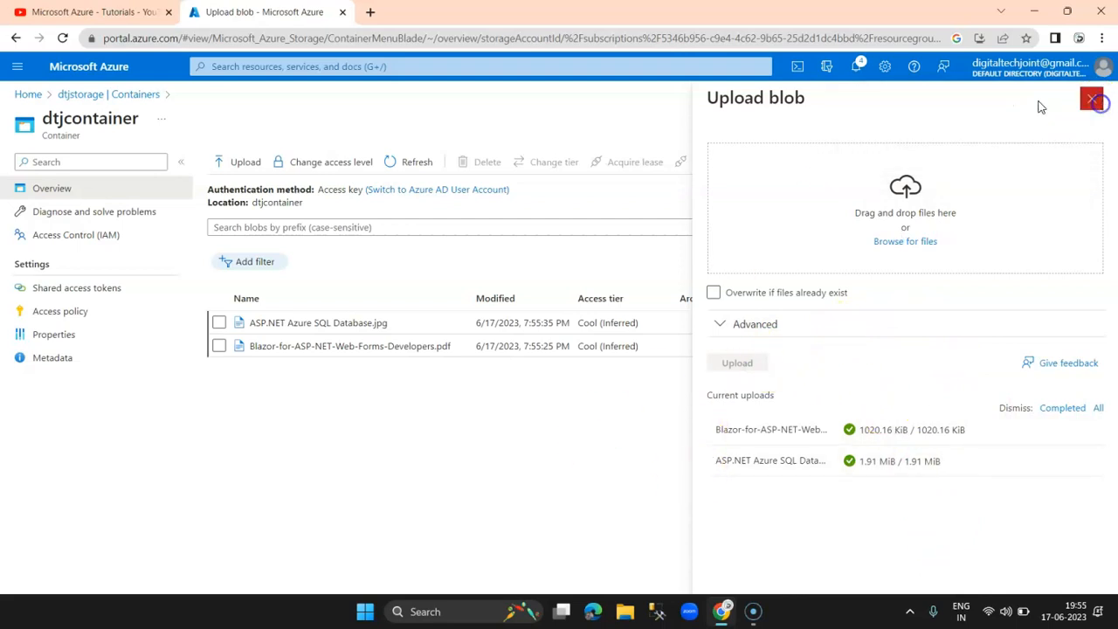
left_click(1094, 105)
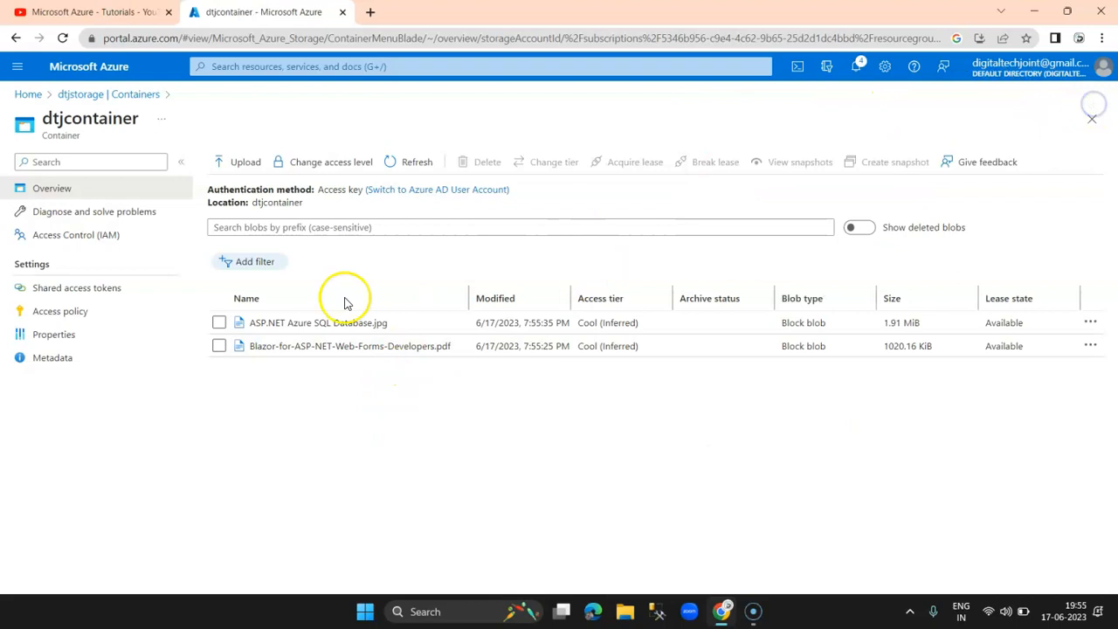
Step: Reopen dtjcontainer from the container list and select the Blazor PDF blob
left_click(82, 95)
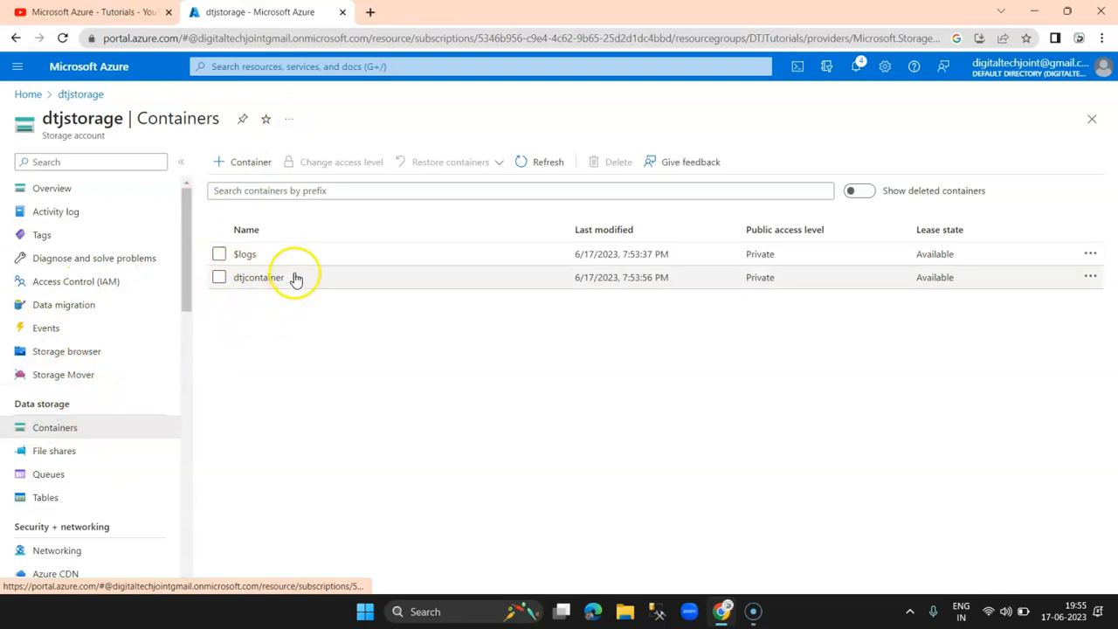
left_click(270, 283)
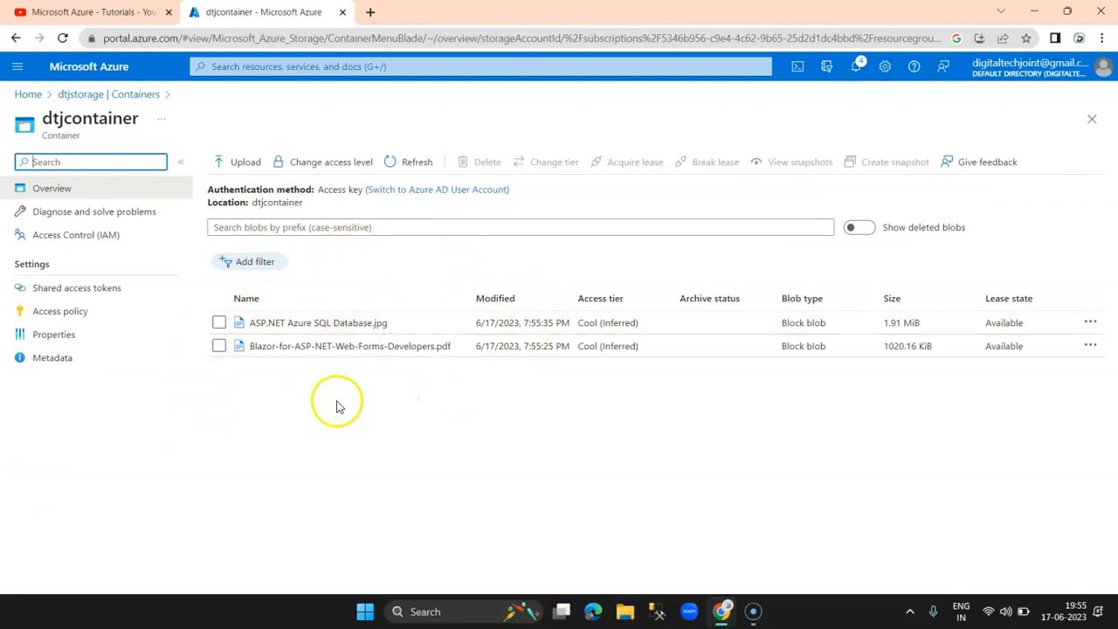
left_click(219, 346)
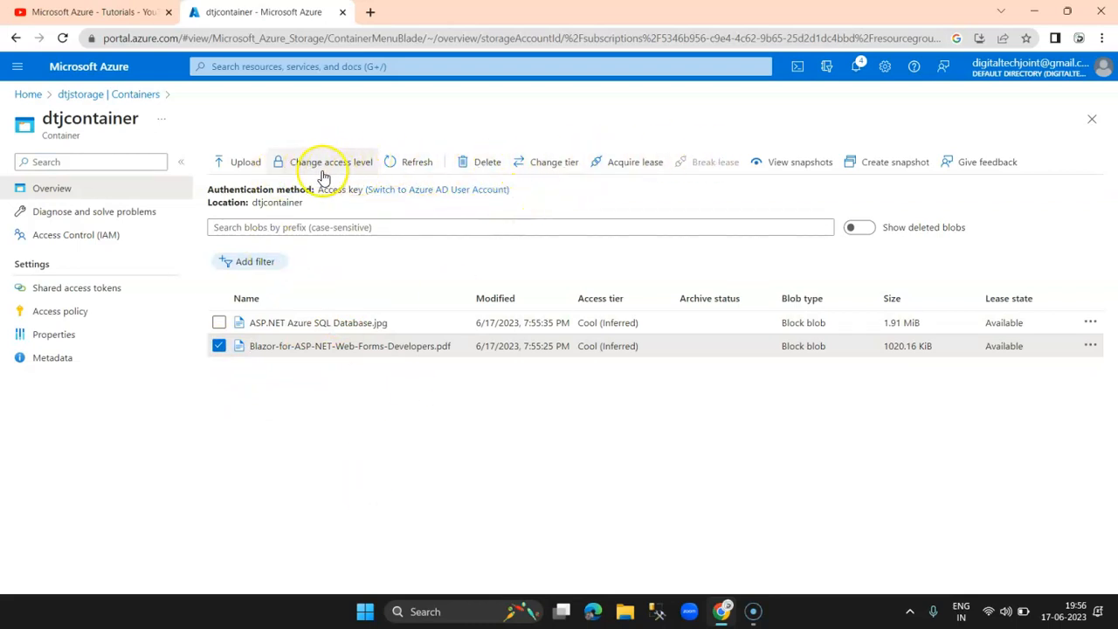
left_click(219, 346)
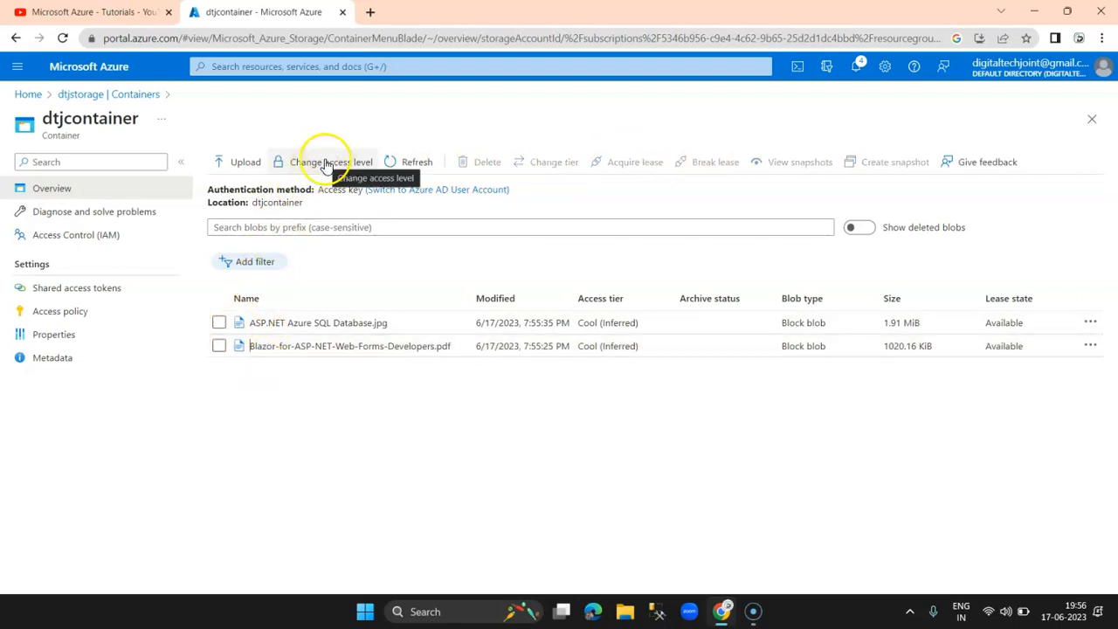
left_click(219, 324)
left_click(219, 323)
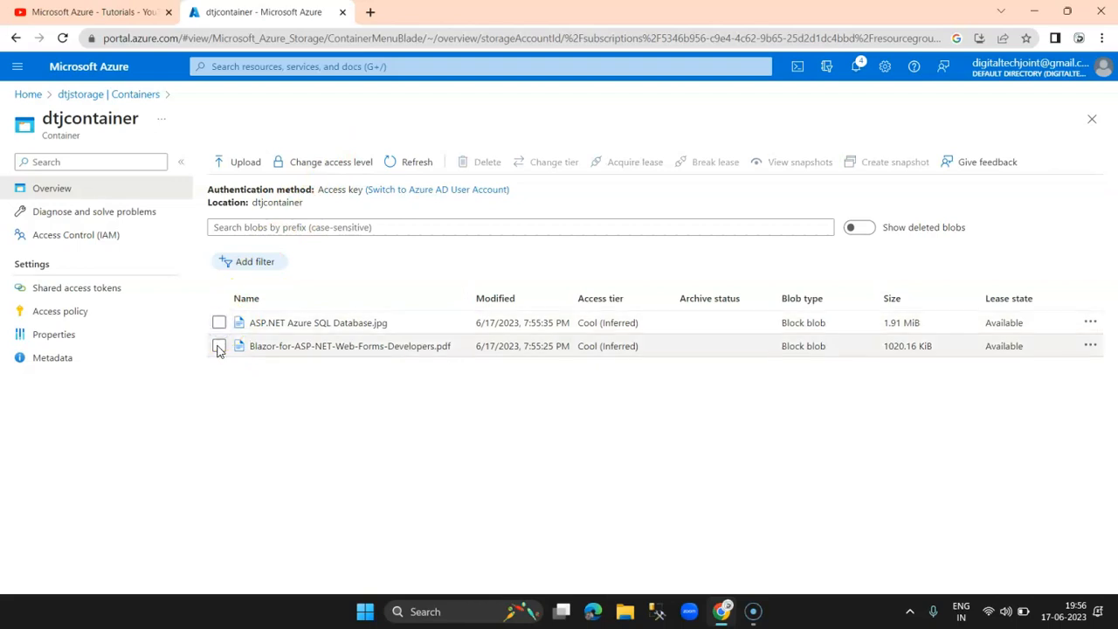
left_click(219, 346)
Step: Review the container's access level options, cancel without changes, and clear the blob selection
left_click(332, 164)
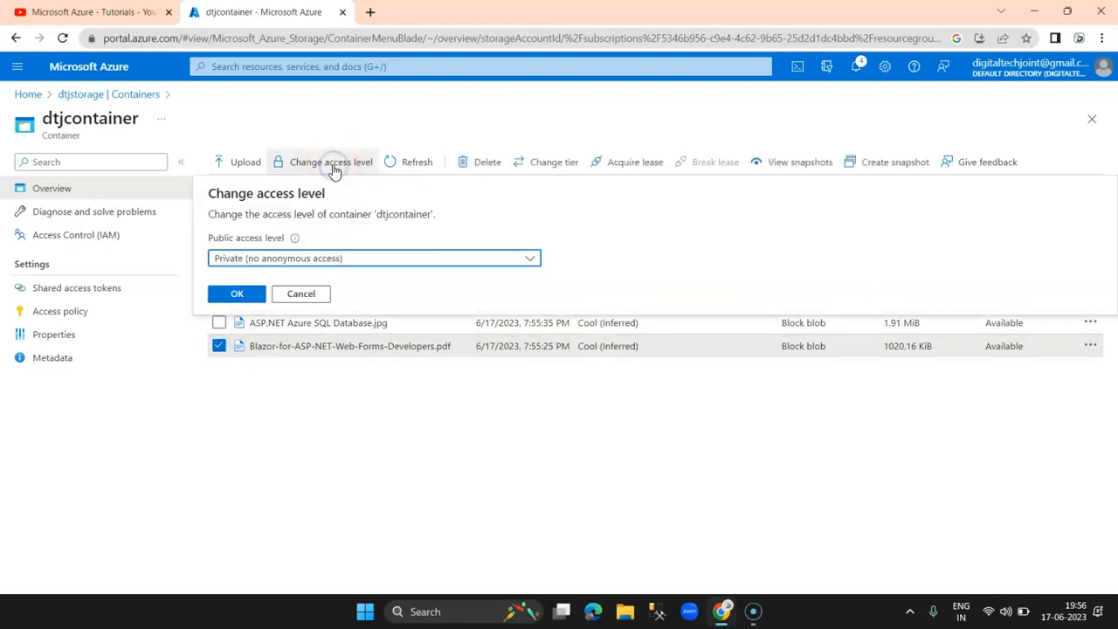
left_click(255, 288)
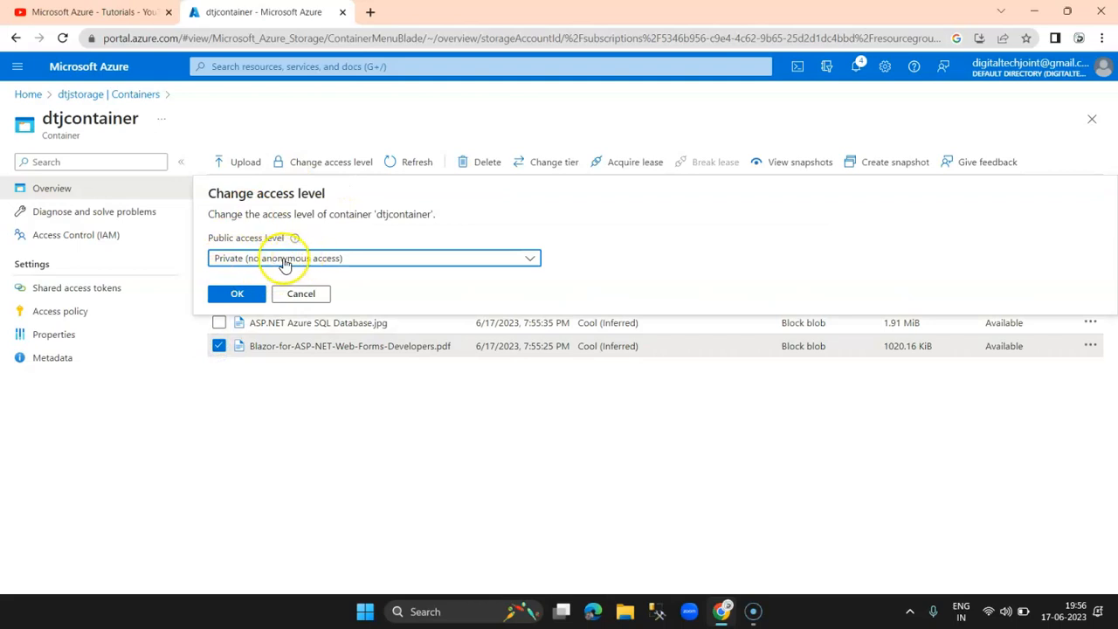
left_click(278, 260)
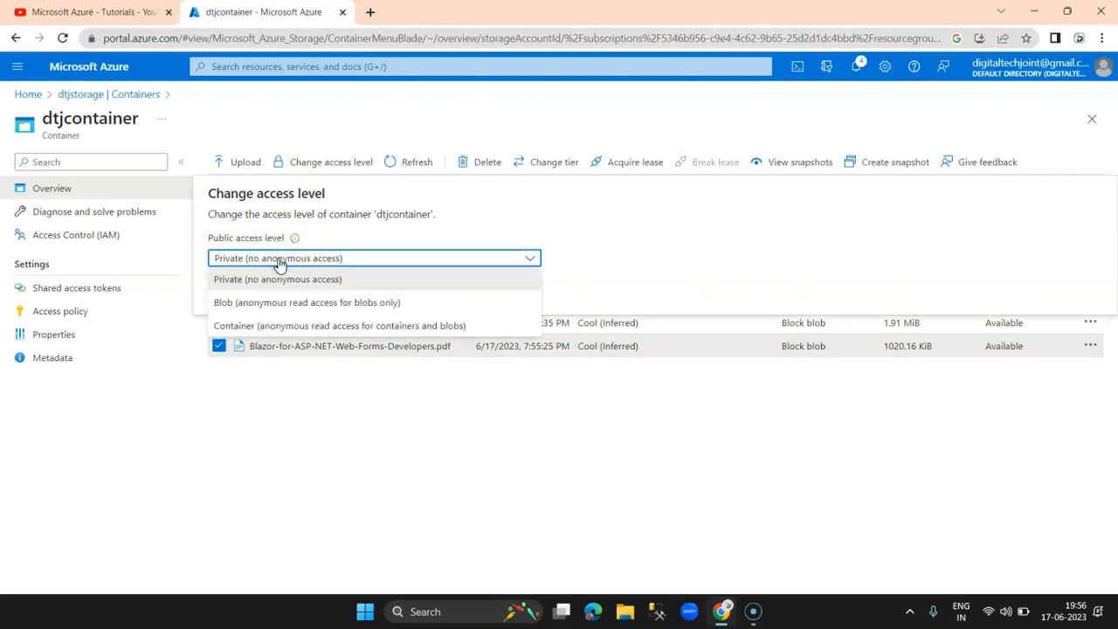
left_click(363, 468)
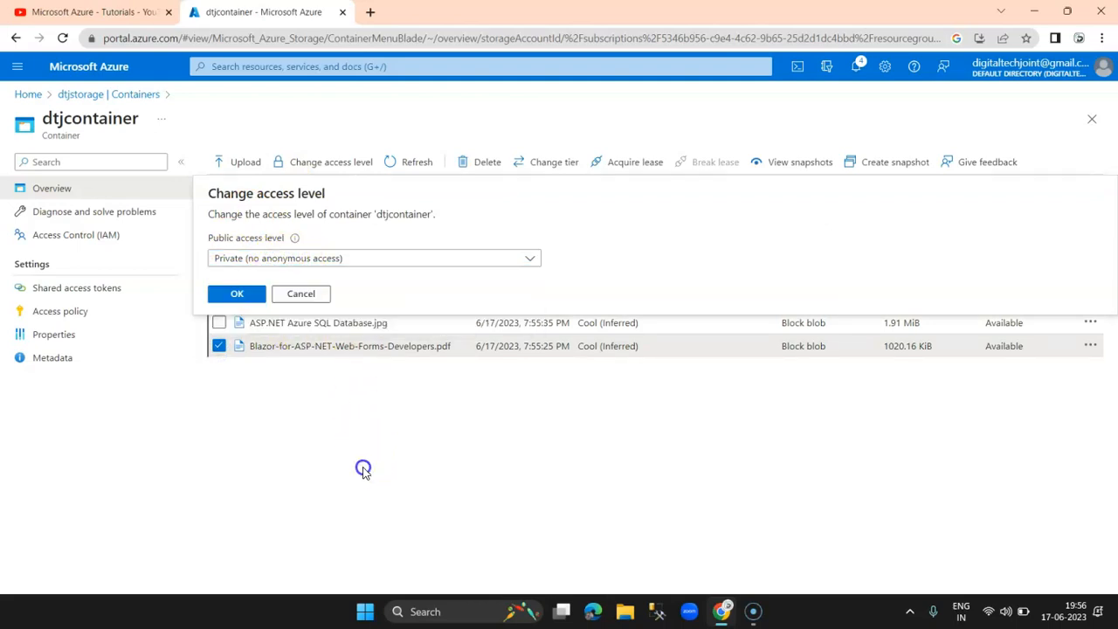
left_click(297, 293)
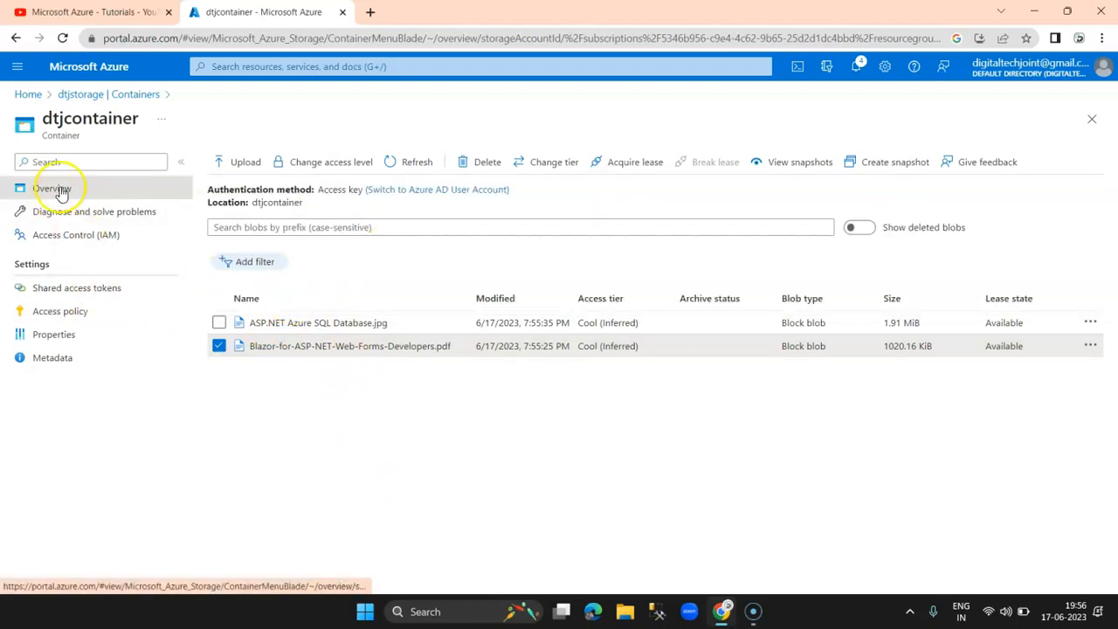
left_click(219, 346)
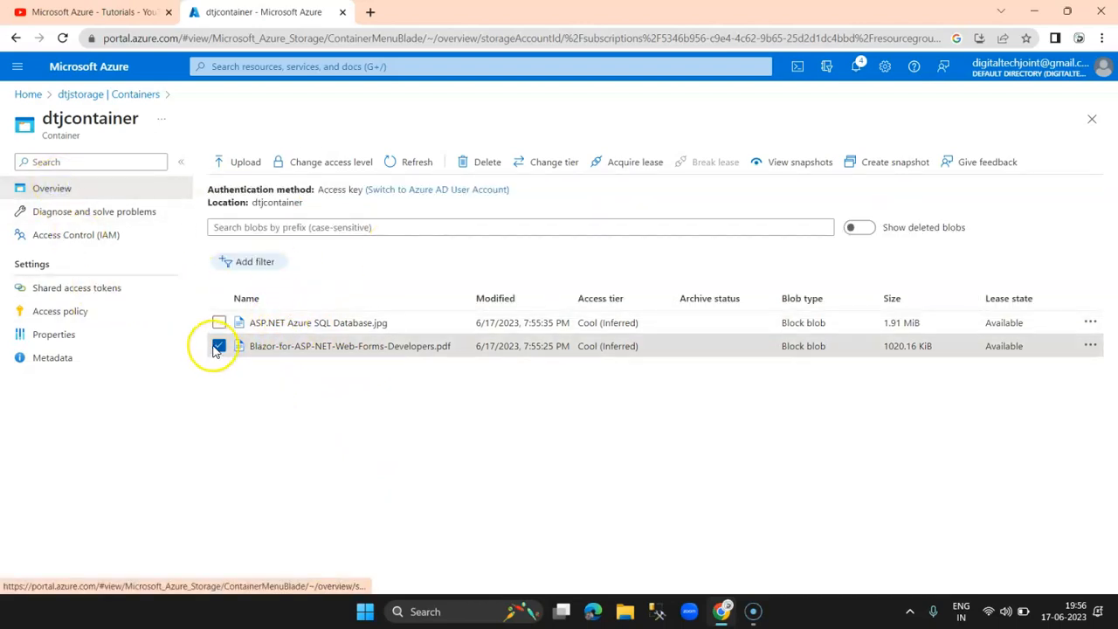
Step: Open the Blazor PDF's blob URL in a new tab, which returns ResourceNotFound
left_click(319, 347)
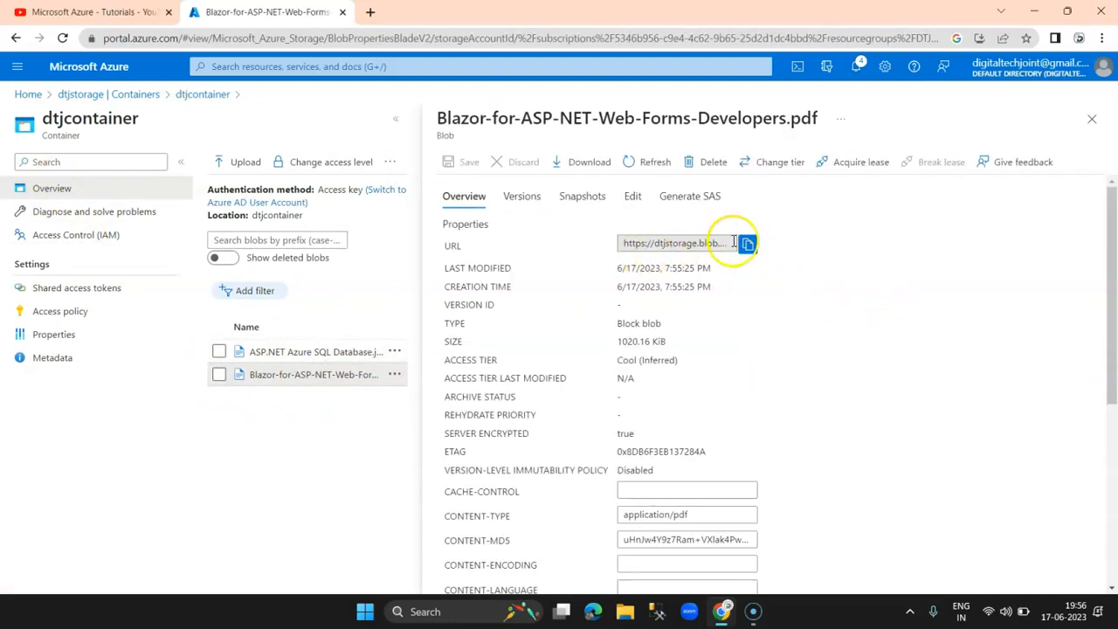
left_click(372, 14)
type("https://dtjstorage.blob.core.windows.net/dtjcontainer/Blazor-for-ASP-NET-Web-Forms-Developers.pdf")
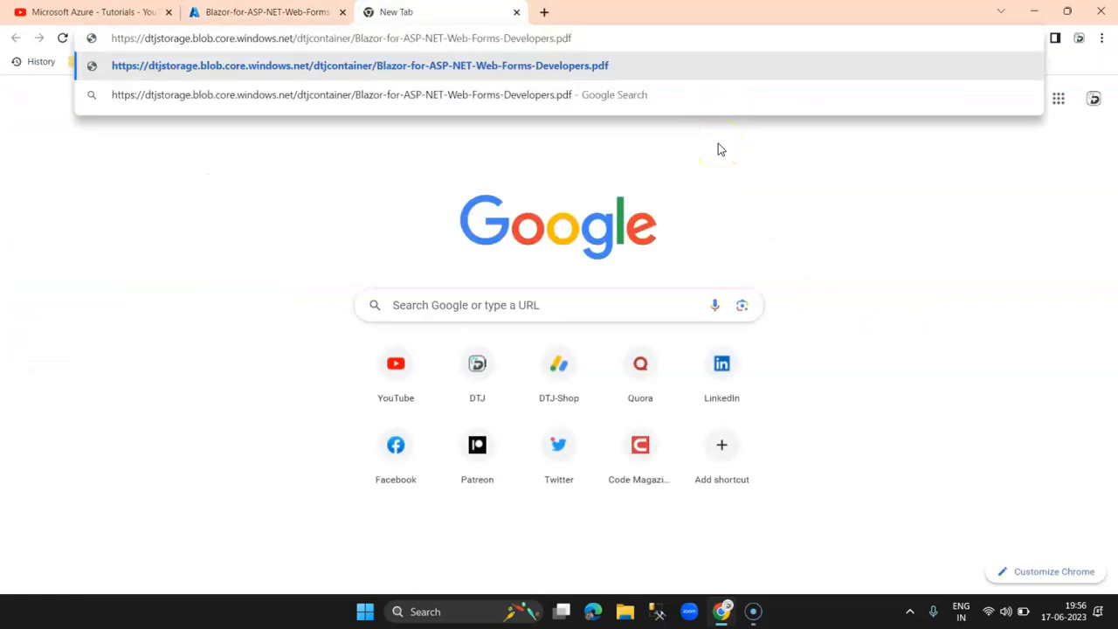
key("Return")
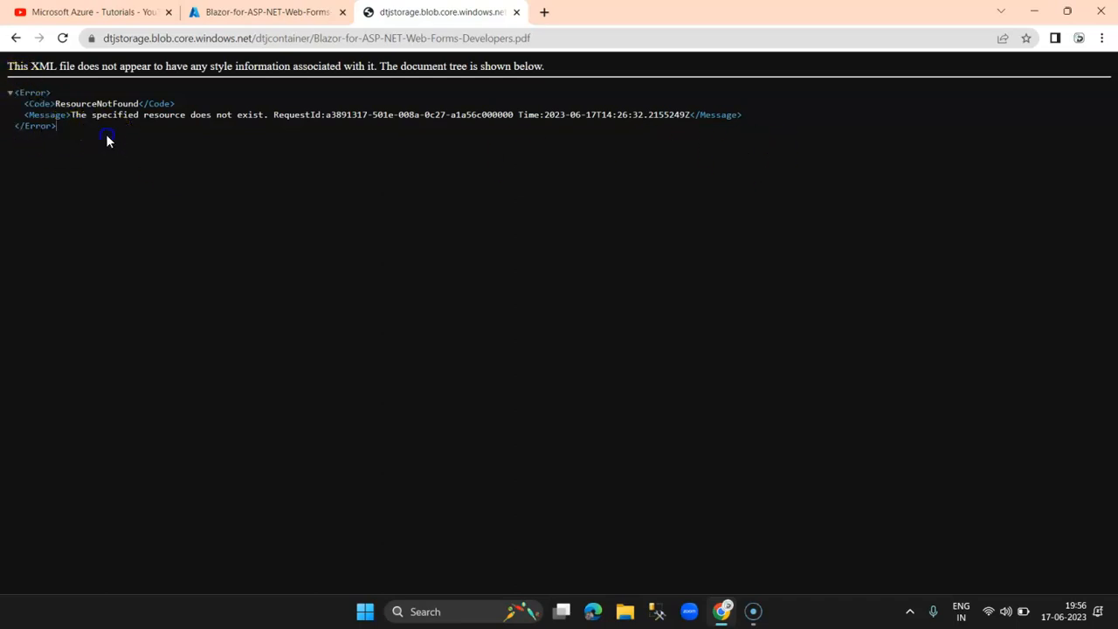
left_click_drag(108, 140, 18, 107)
left_click(73, 131)
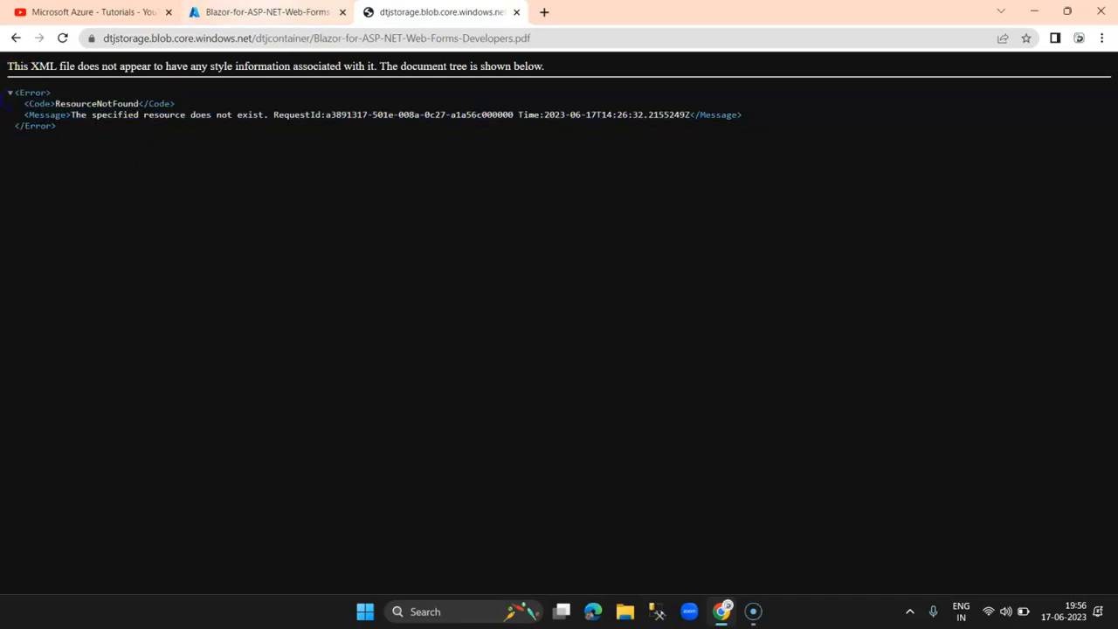
Step: Back in the portal, close the Change tier panel and the blob properties pane
left_click(265, 11)
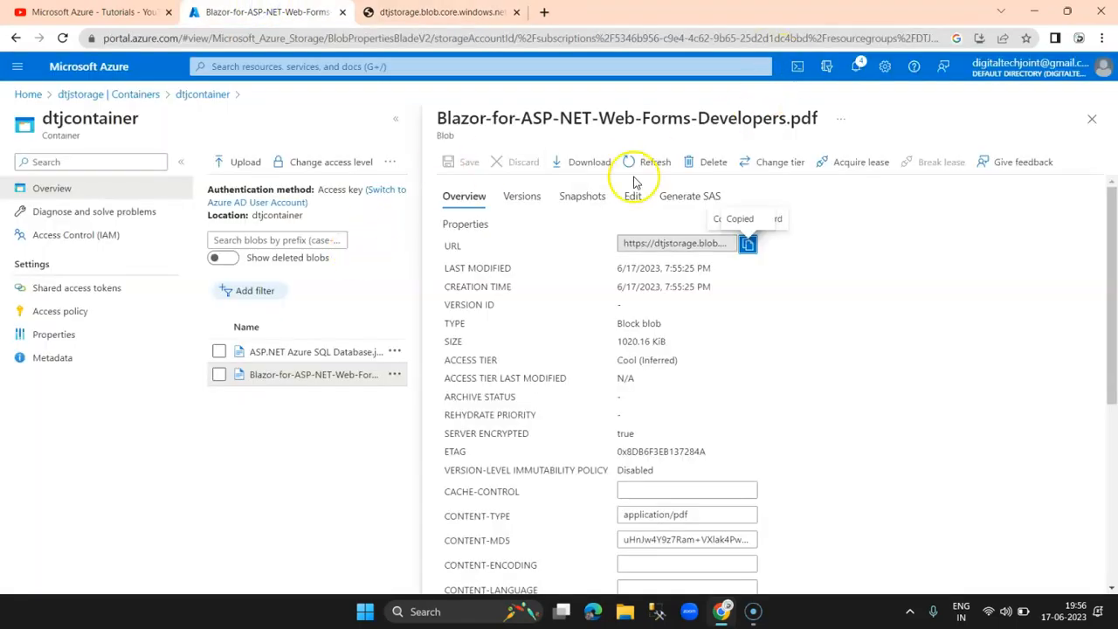
left_click(772, 168)
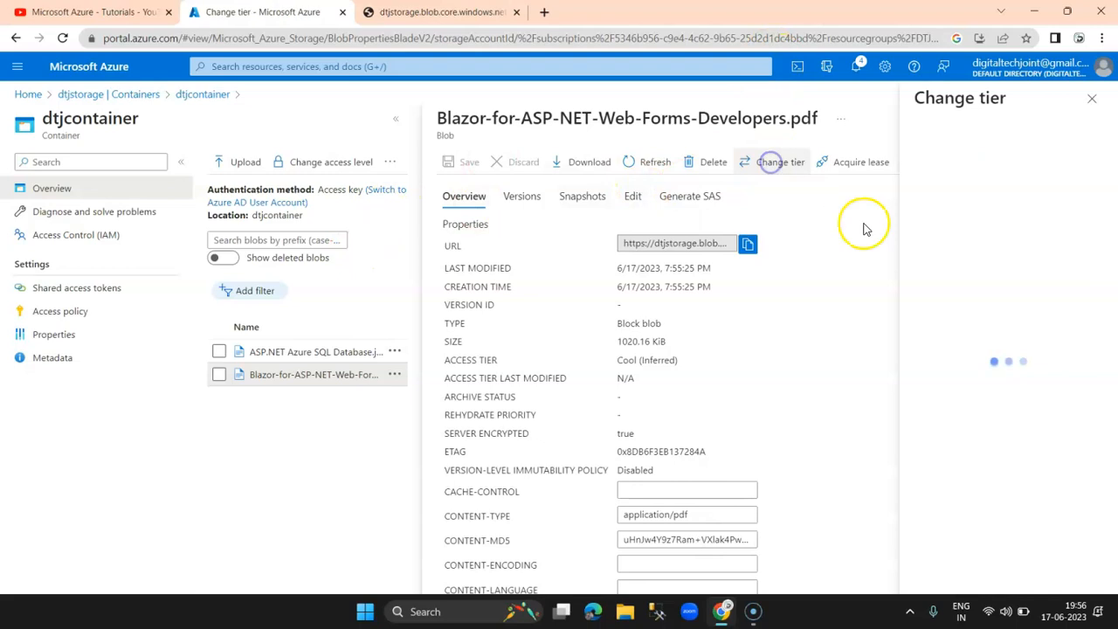
left_click(1100, 106)
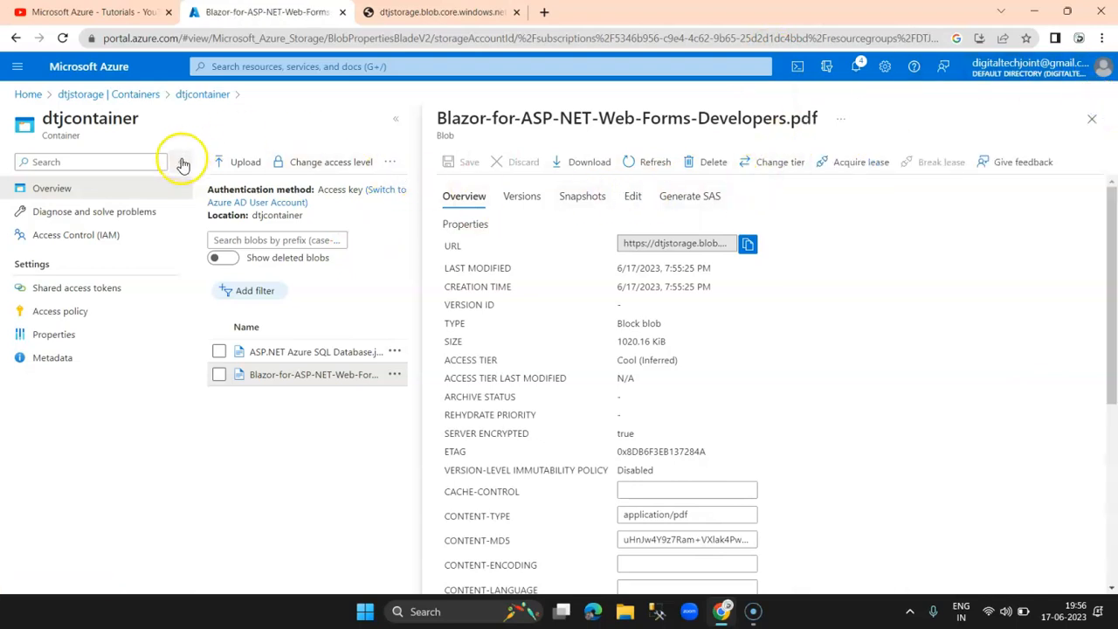
left_click(1094, 120)
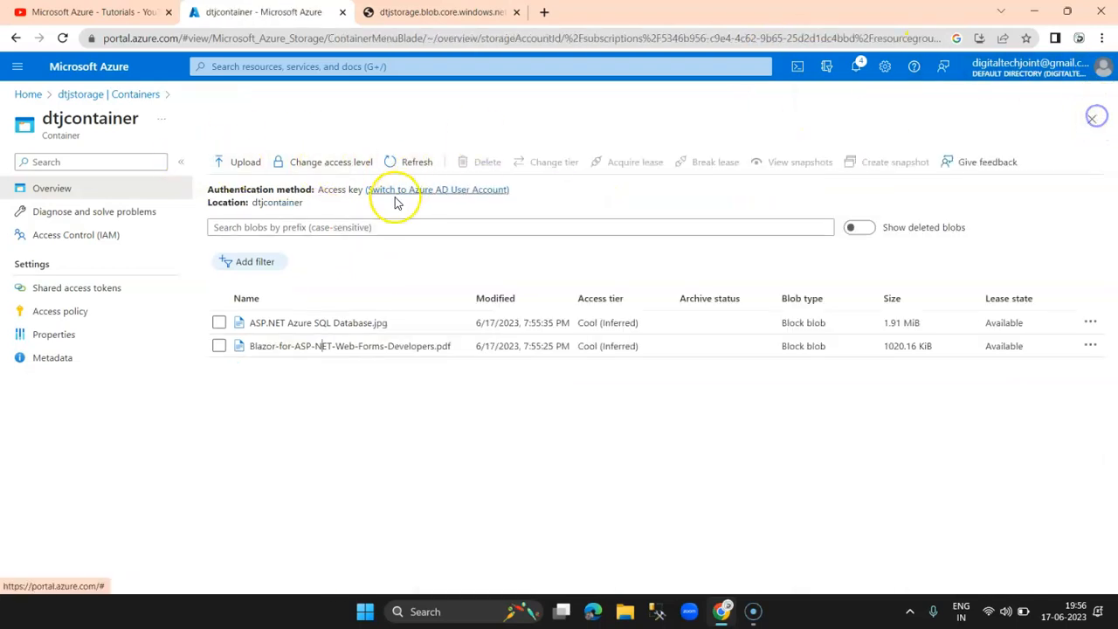
Step: Change dtjcontainer's access level to Container (anonymous read access for containers and blobs)
left_click(330, 164)
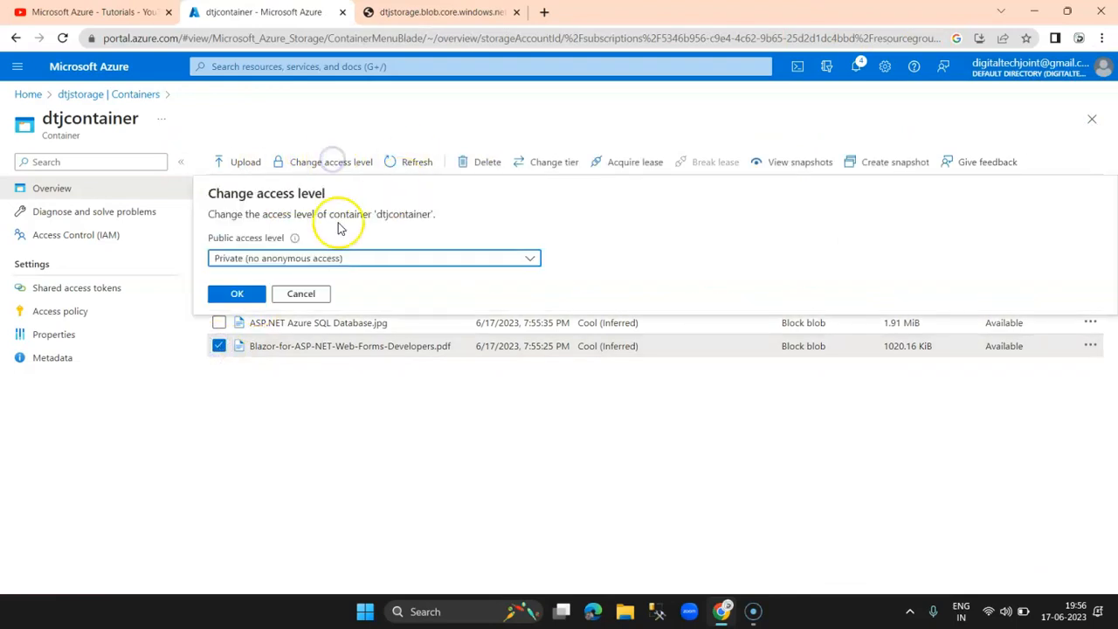
left_click(329, 260)
left_click(278, 325)
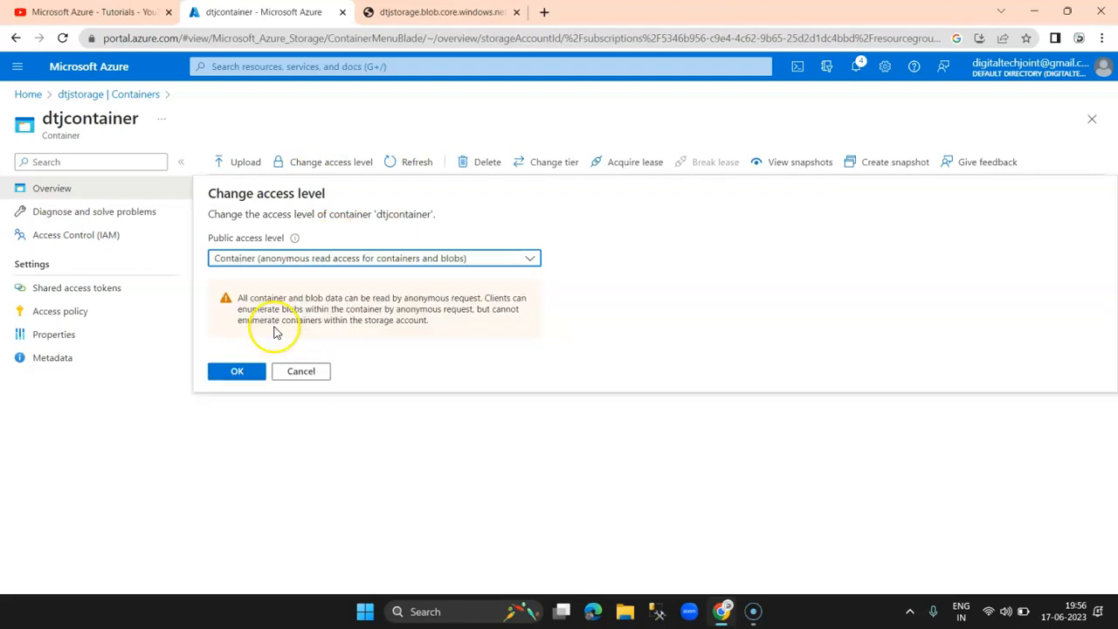
left_click(234, 371)
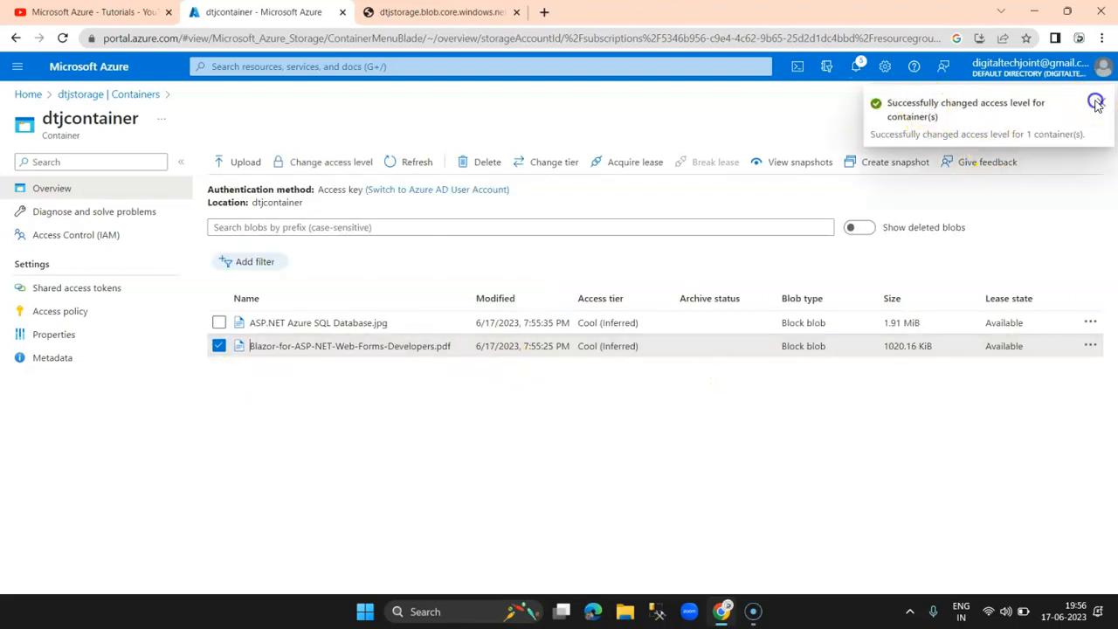
Step: Reload the Blazor PDF URL in the error tab, still getting ResourceNotFound
left_click(391, 10)
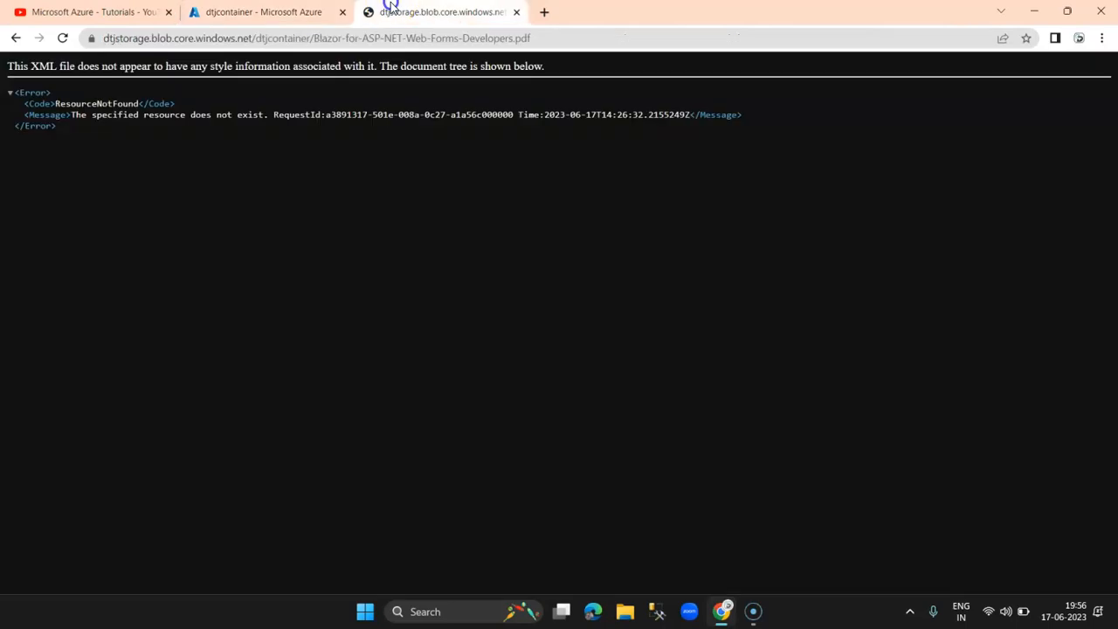
left_click(440, 38)
key("Return")
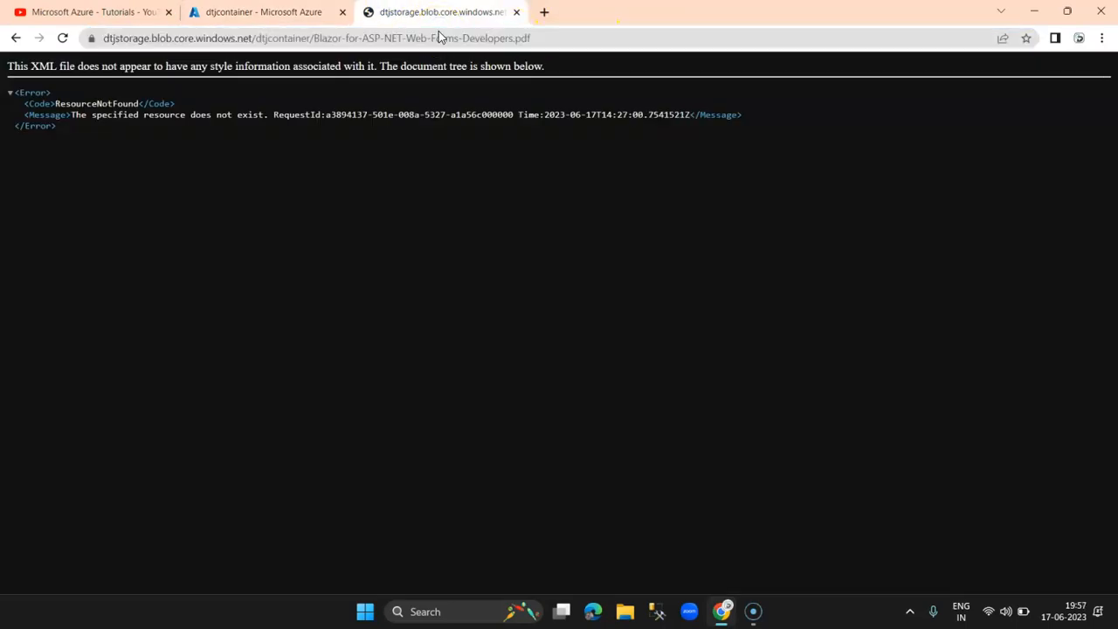
left_click(302, 13)
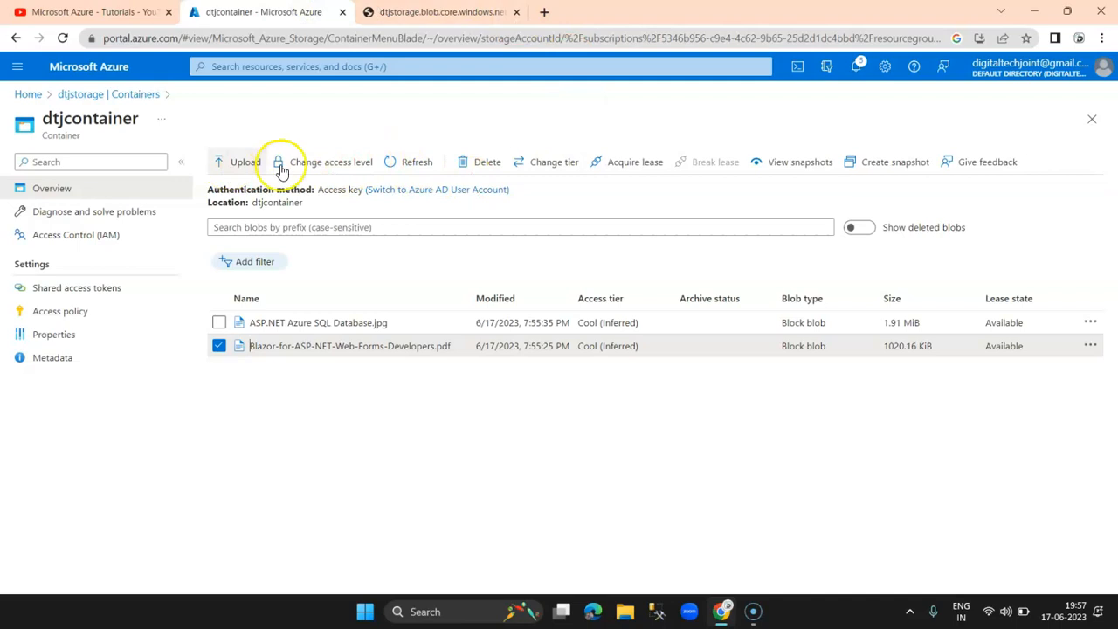
Step: Copy the Blazor PDF's blob URL and open it in a new tab, showing the 99-page document
left_click(409, 162)
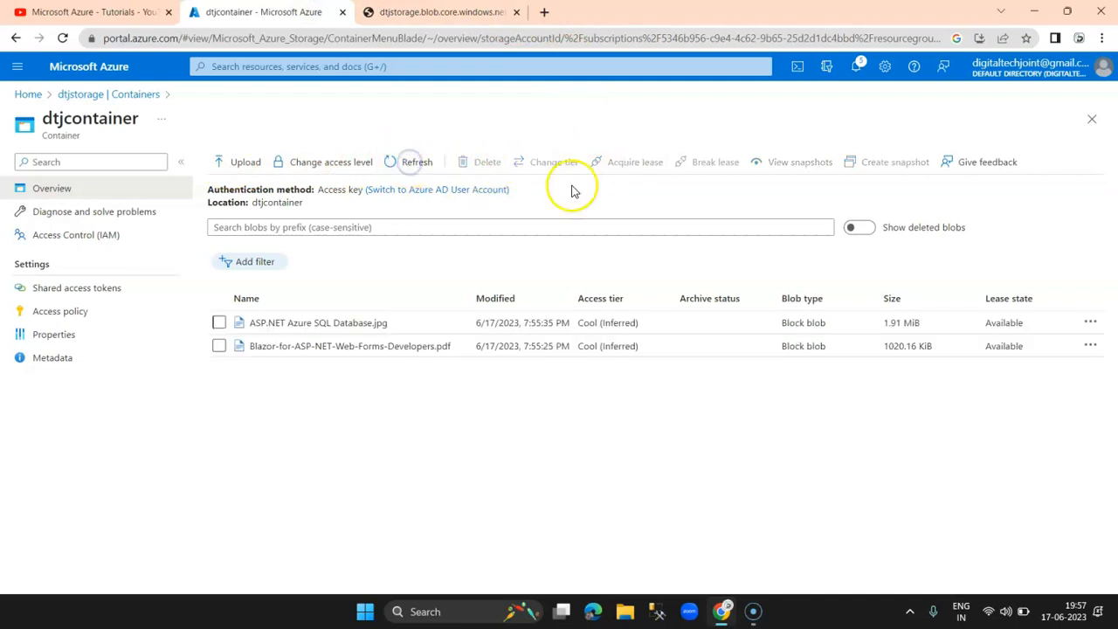
left_click(219, 349)
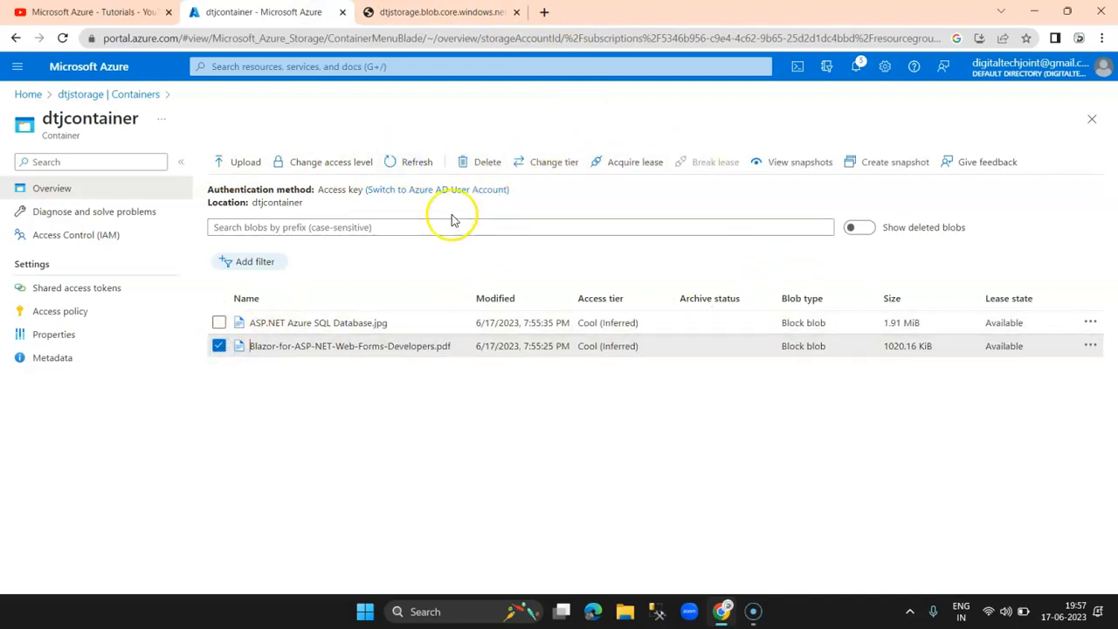
left_click(350, 346)
left_click(745, 244)
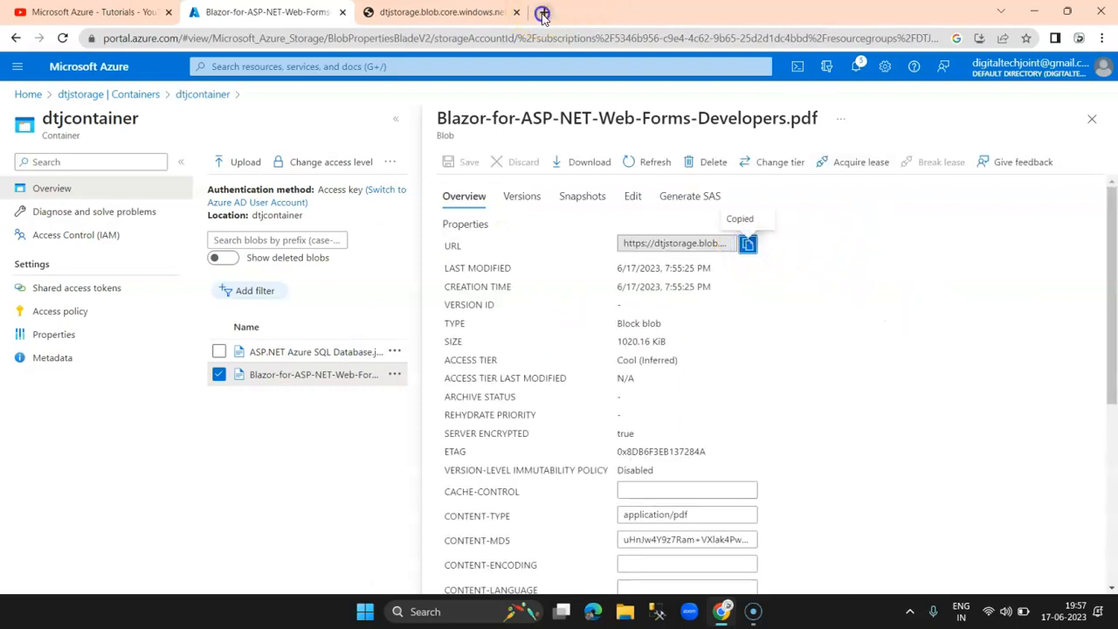
left_click(542, 12)
key("ctrl+v")
key("Return")
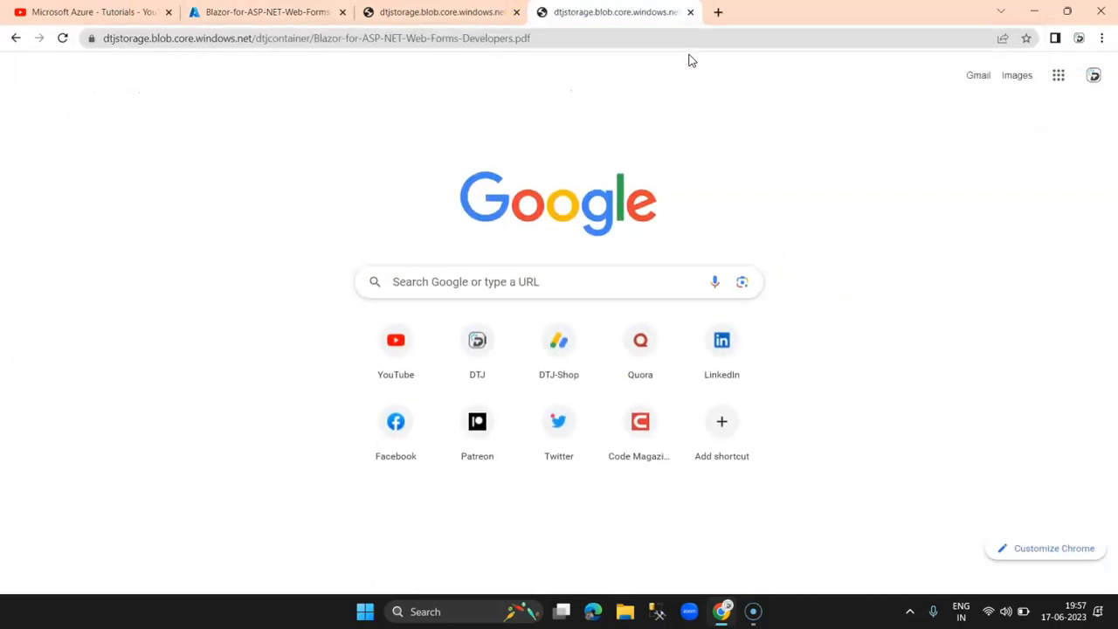
scroll(654, 236, "down", 2)
scroll(654, 236, "down", 10)
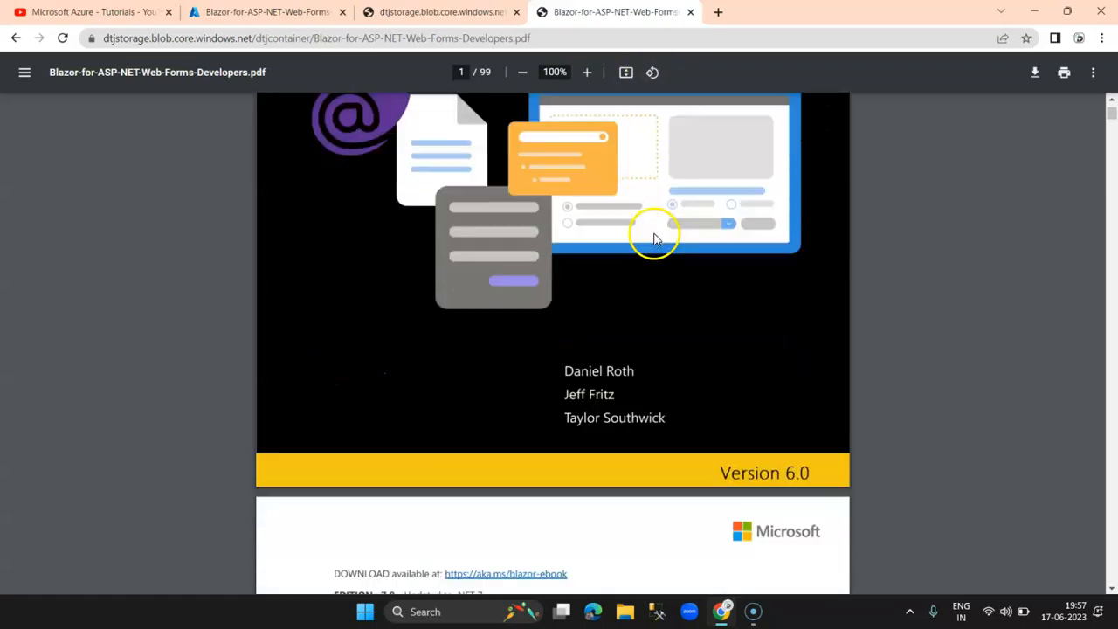
left_click_drag(1114, 112, 1113, 98)
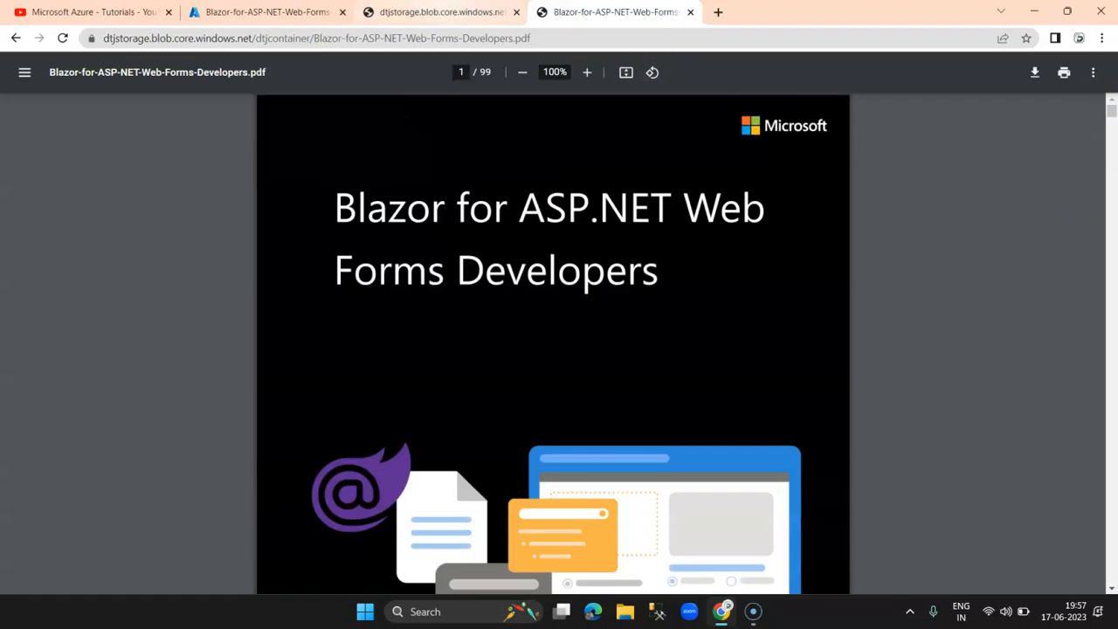
Step: Close the old error tab and the blob properties pane, returning to dtjcontainer's blob list
left_click(434, 13)
left_click(592, 12)
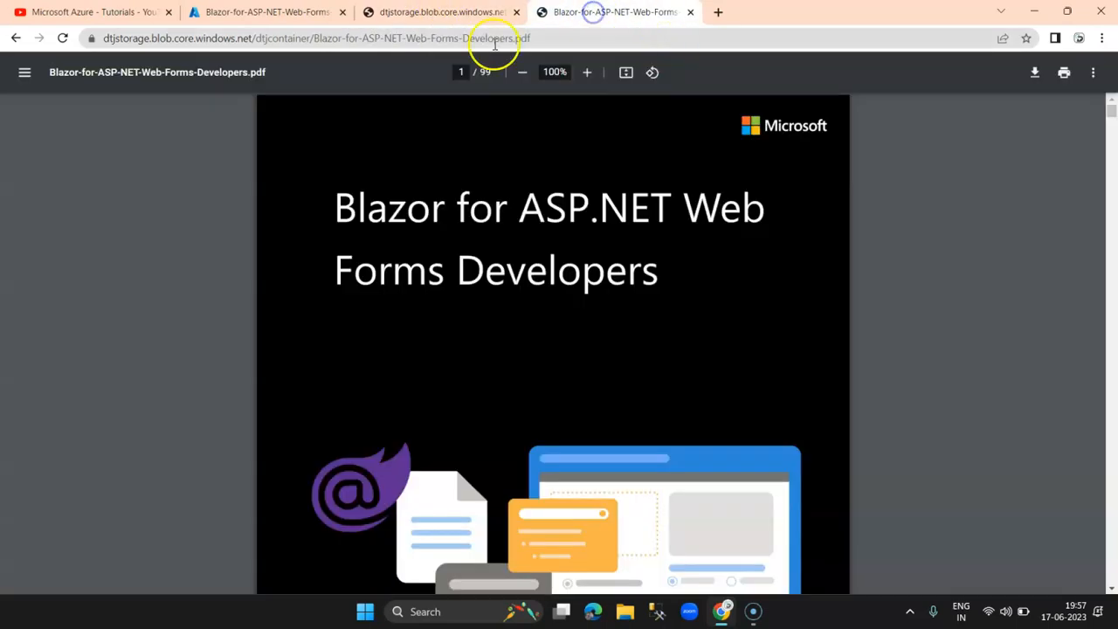
left_click_drag(537, 34, 100, 38)
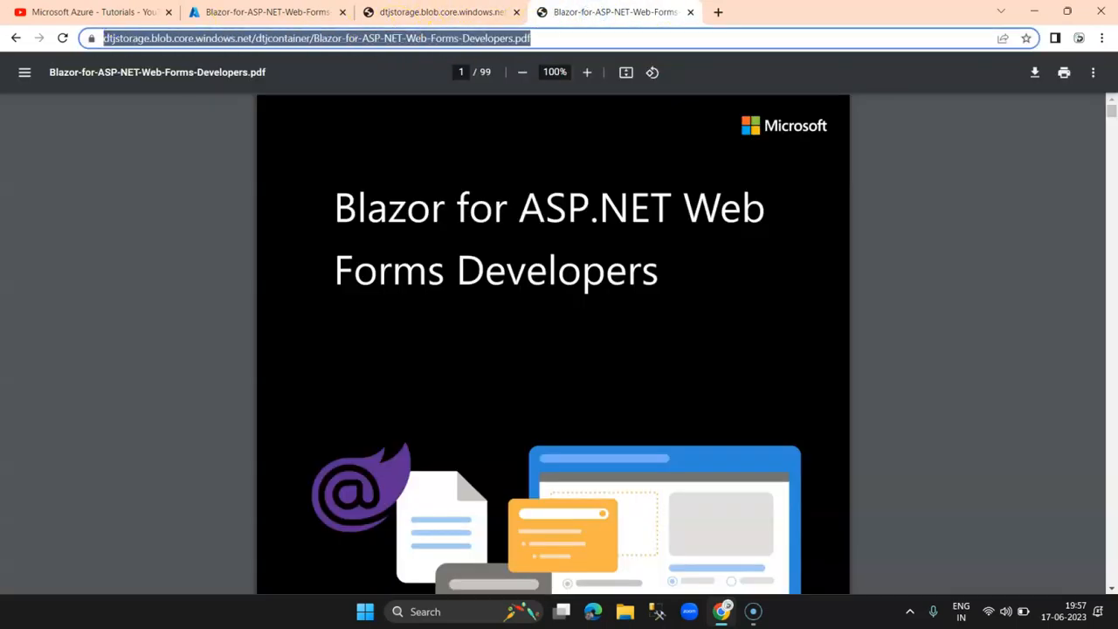
left_click(221, 14)
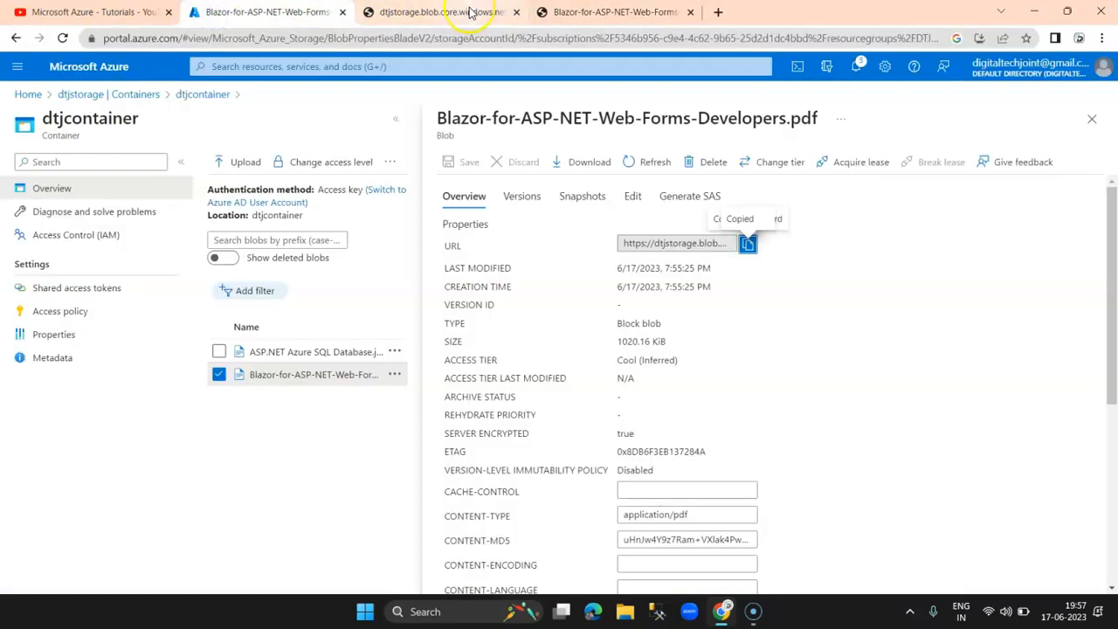
left_click(584, 12)
left_click(441, 12)
left_click(596, 12)
left_click(516, 13)
left_click(258, 10)
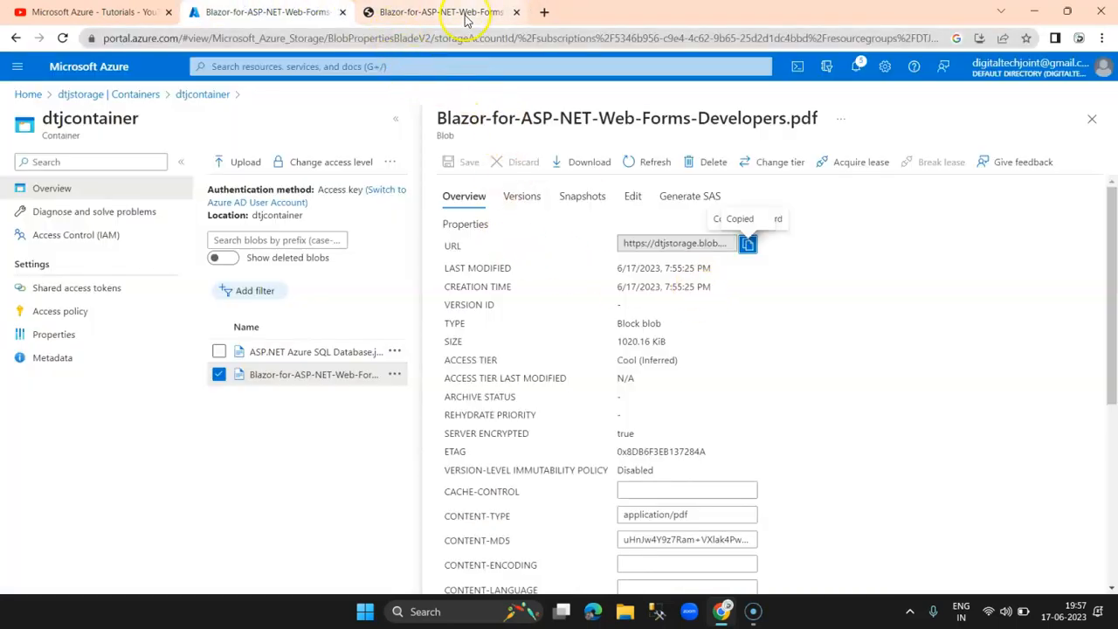
scroll(743, 380, "down", 3)
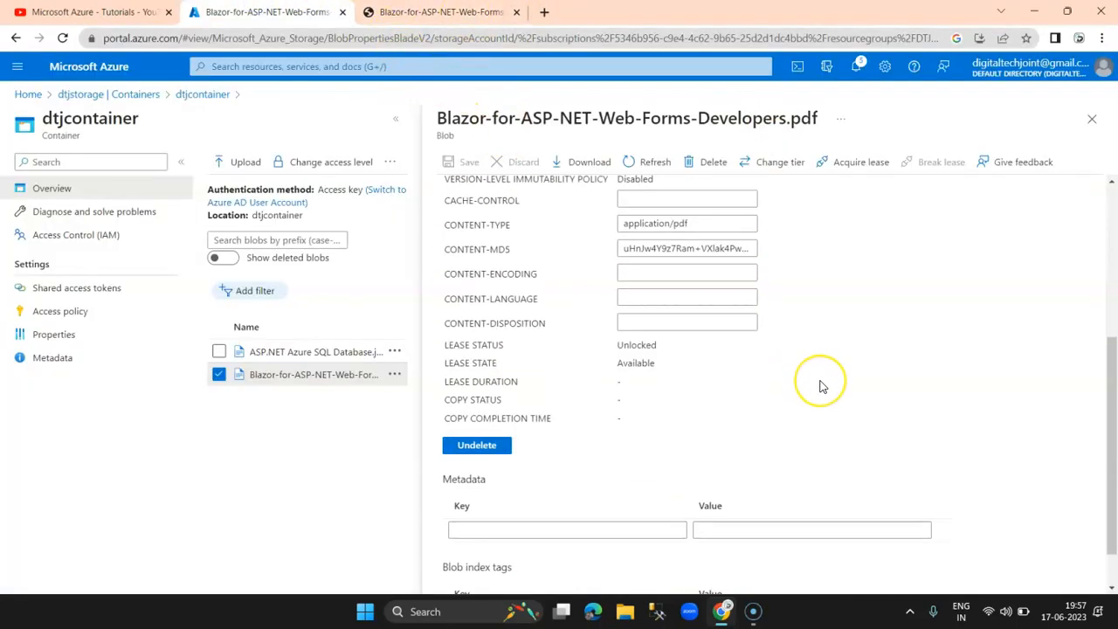
scroll(821, 387, "up", 3)
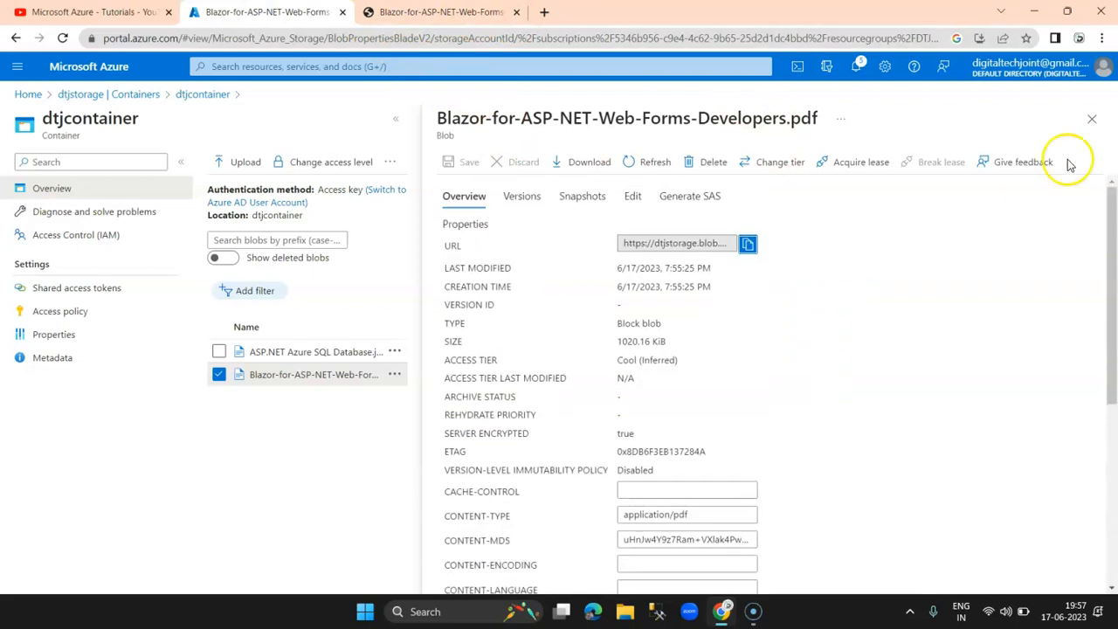
left_click(1092, 119)
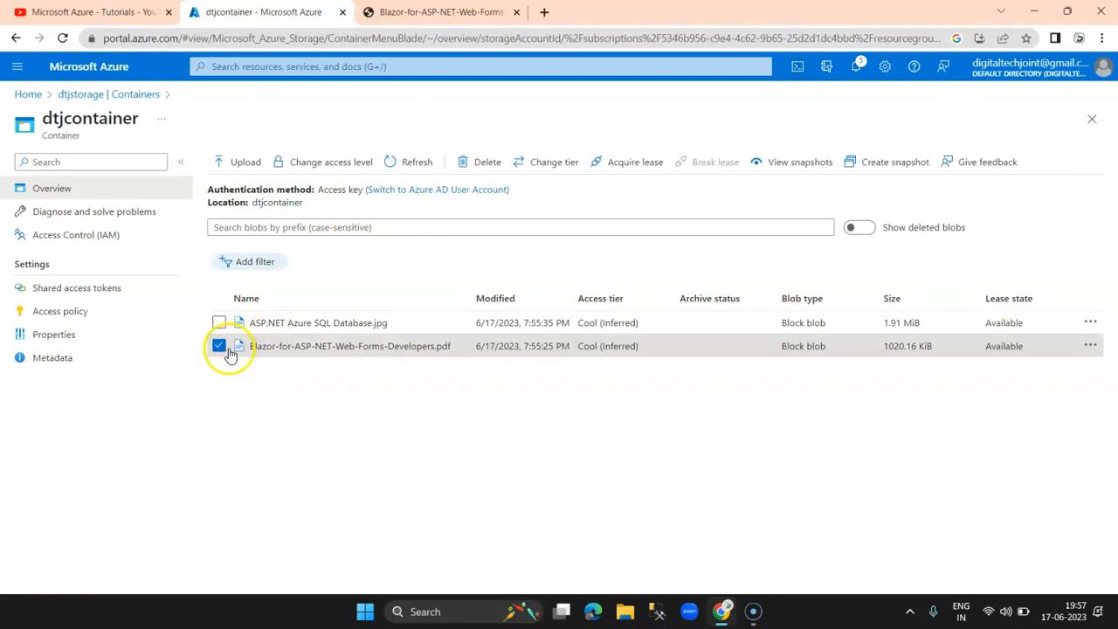
Step: Open the ASP.NET Azure SQL Database.jpg blob and reconfirm the container's access level
left_click(324, 324)
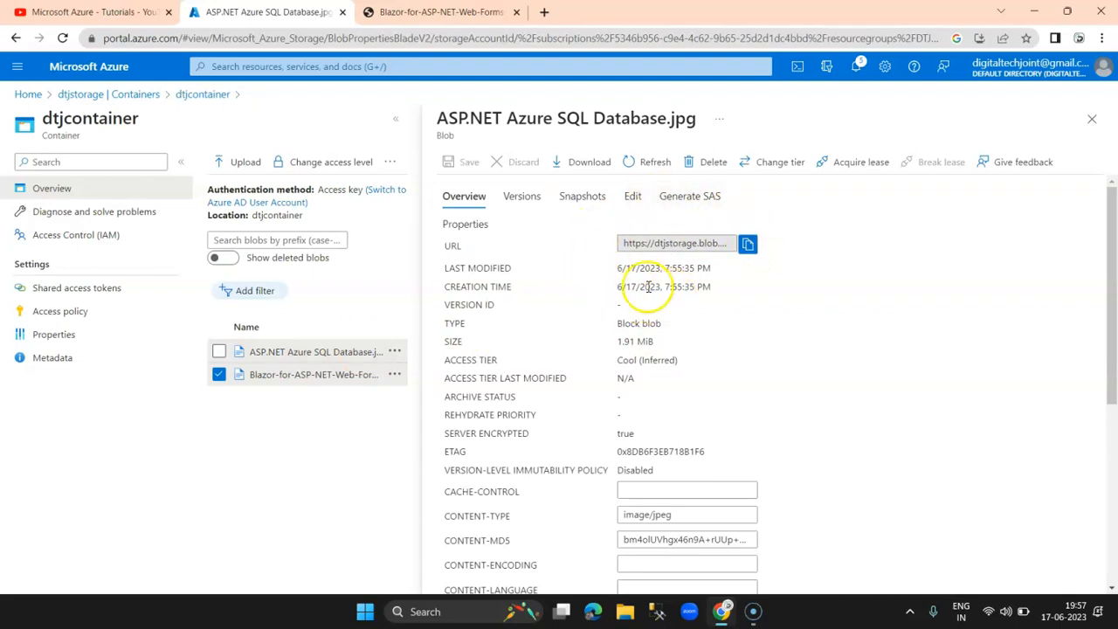
left_click(331, 163)
left_click(236, 305)
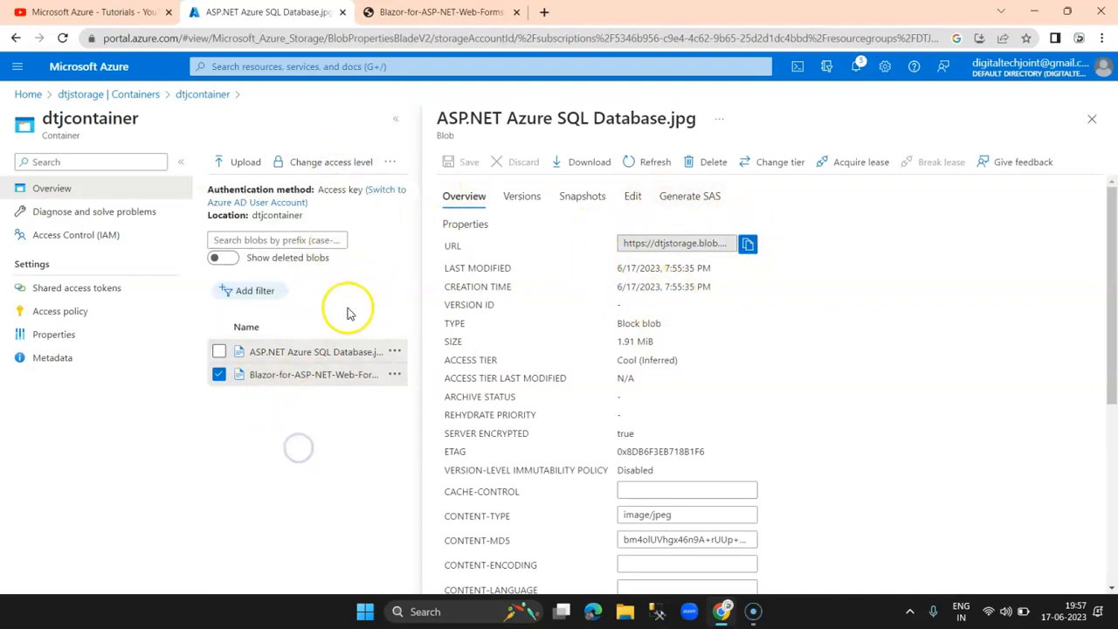
left_click(218, 374)
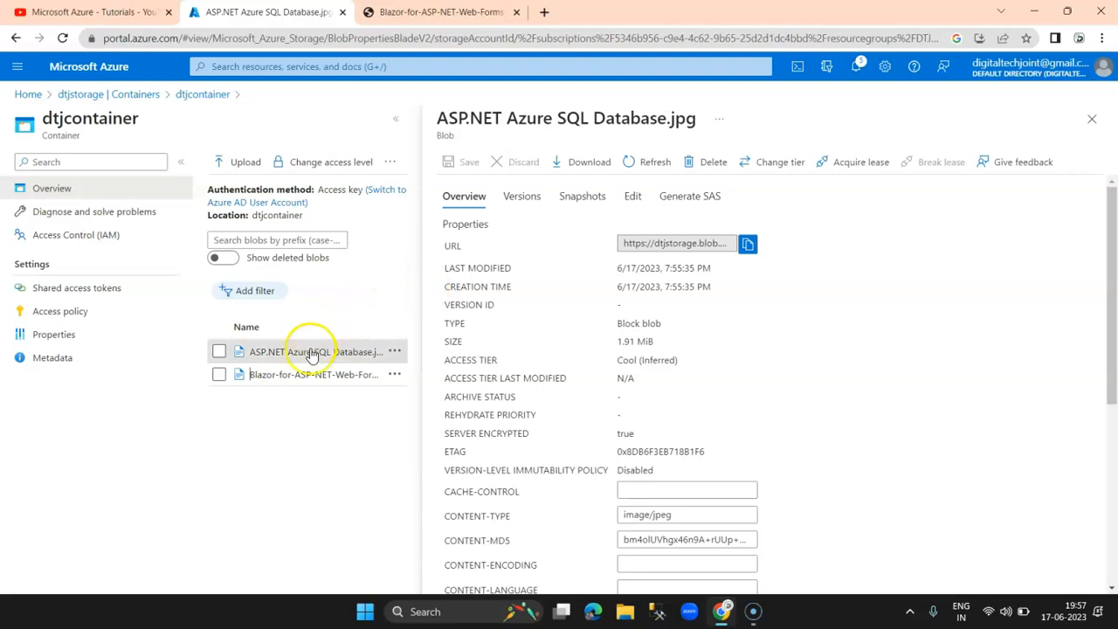
Step: View the image via its blob URL in a new tab, then return to dtjstorage's containers
left_click(749, 243)
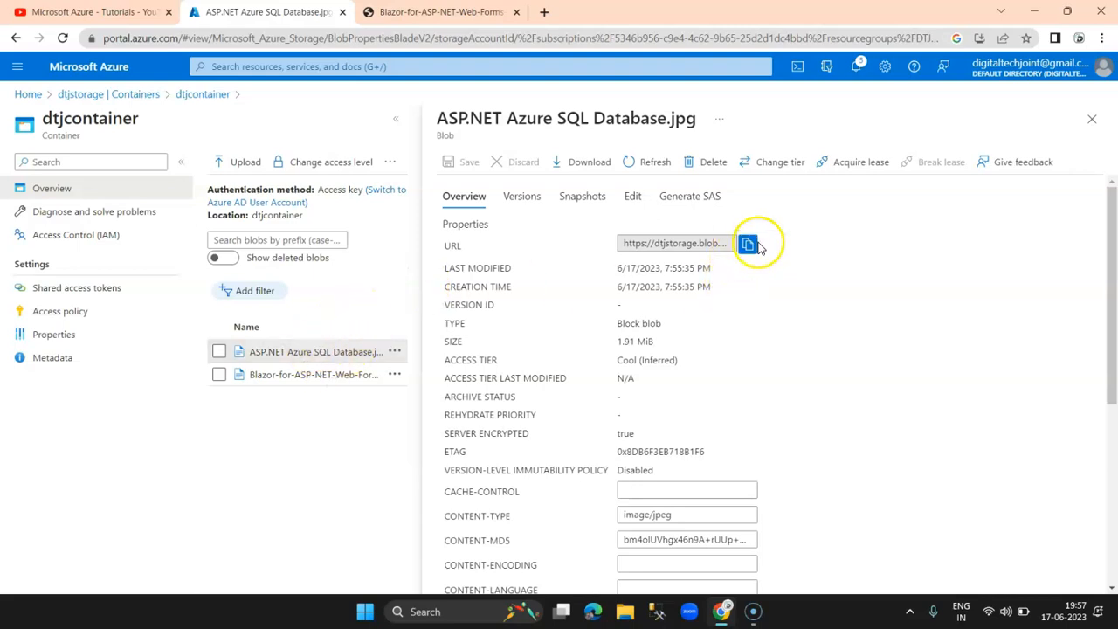
left_click(544, 11)
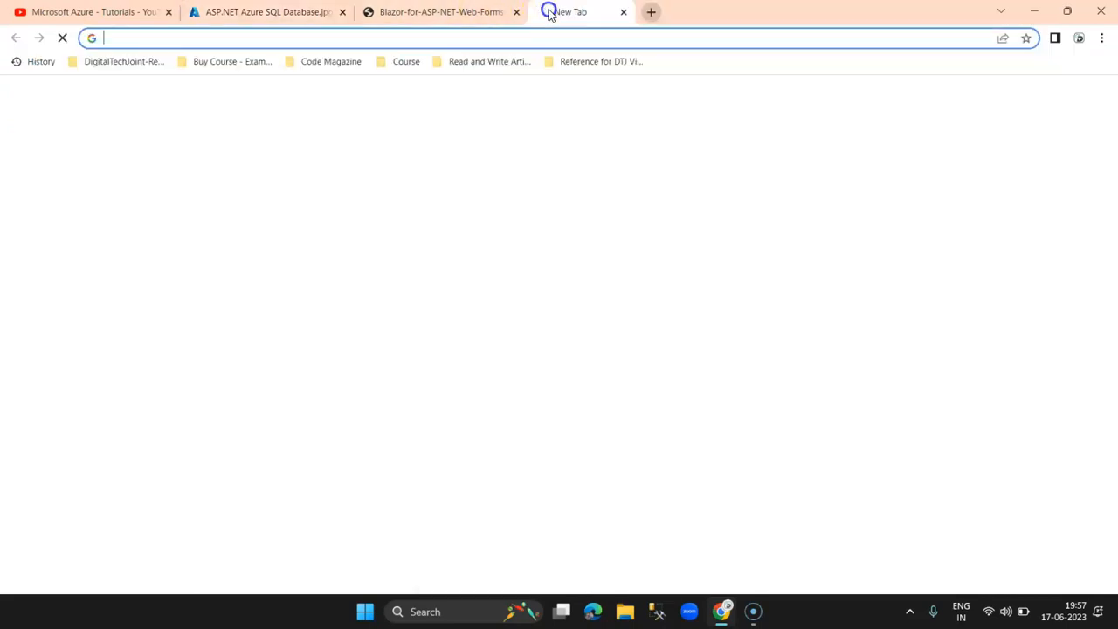
key("ctrl+v")
key("Return")
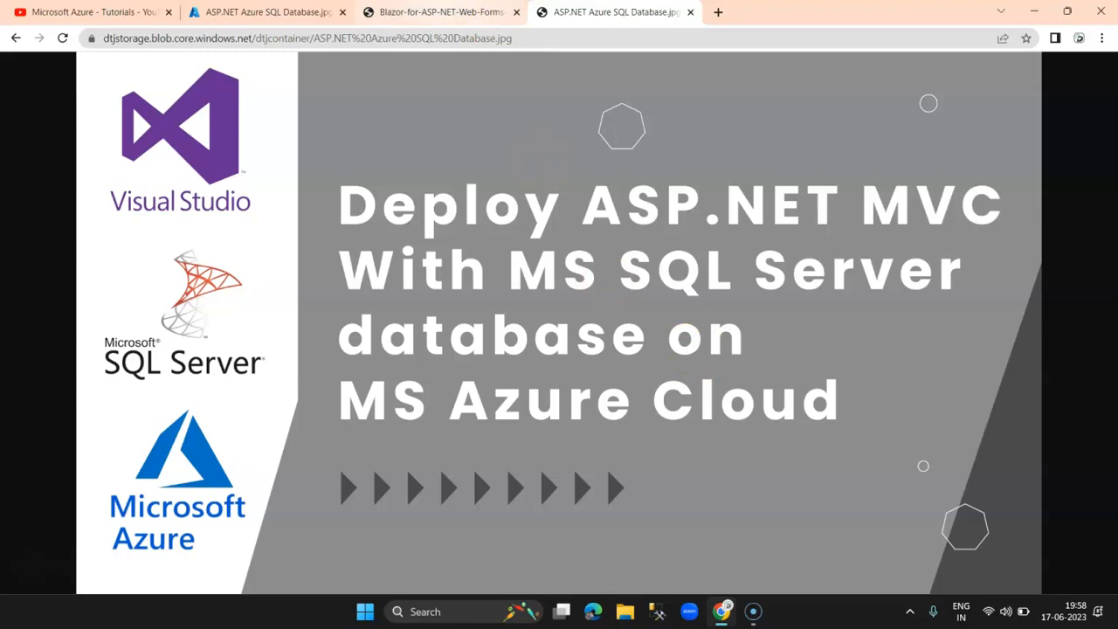
left_click(267, 12)
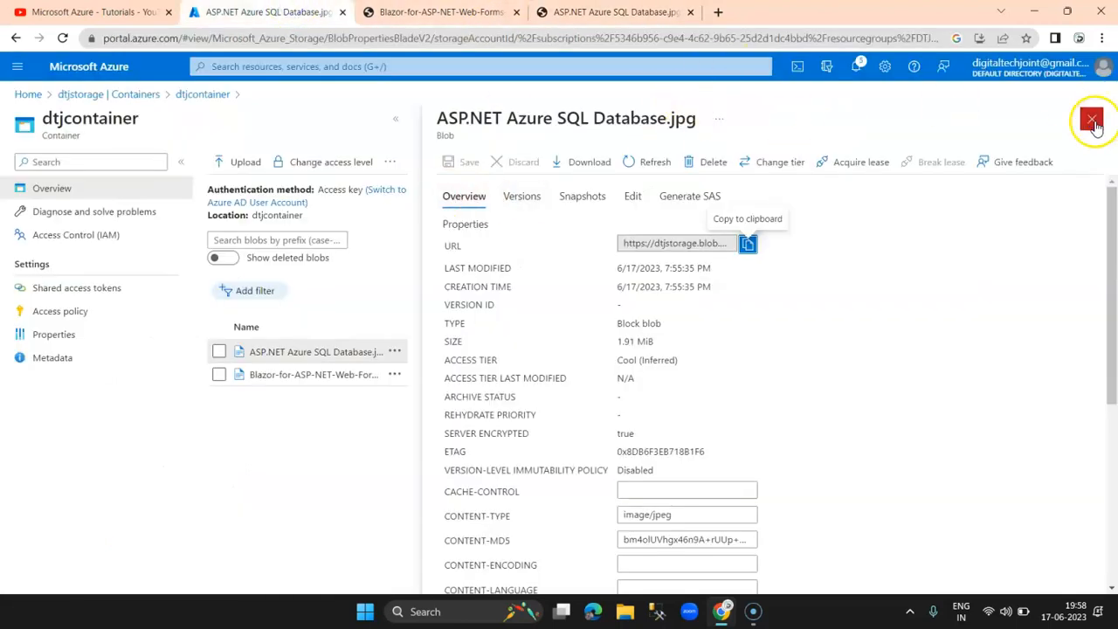
left_click(1092, 121)
left_click(75, 93)
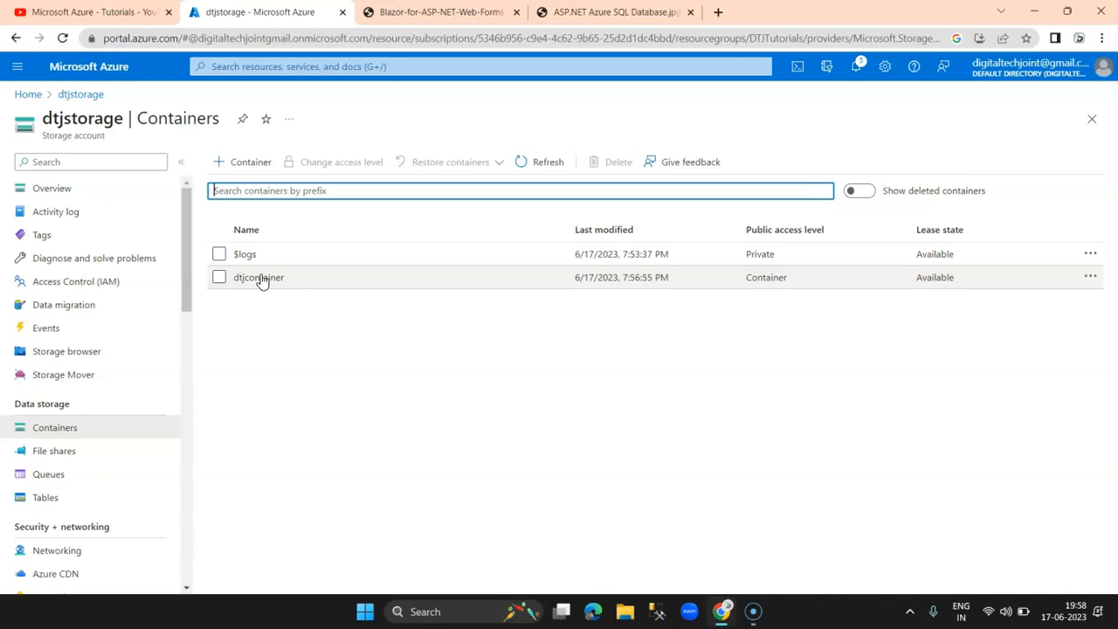
Step: Go to dtjstorage's File shares page under Data storage, which has no shares yet
left_click(270, 326)
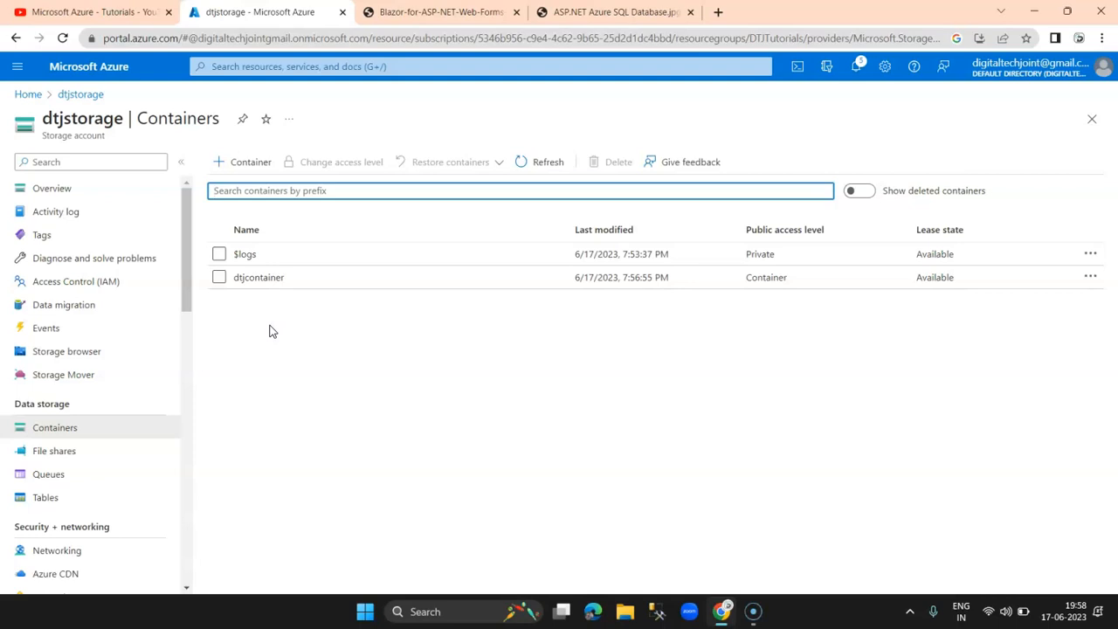
left_click(272, 326)
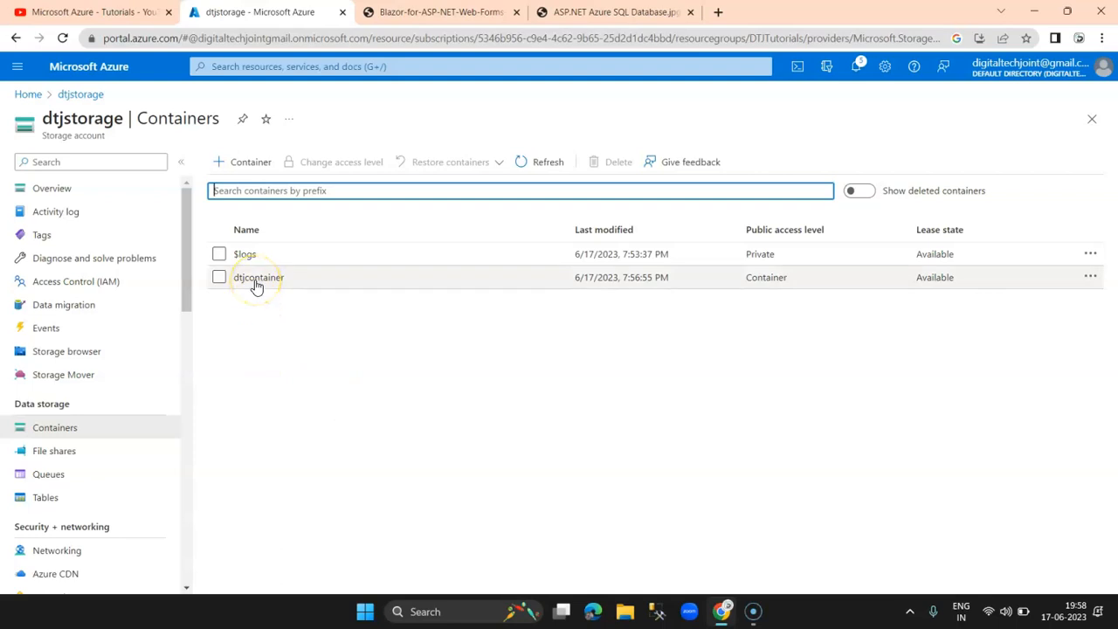
left_click(451, 391)
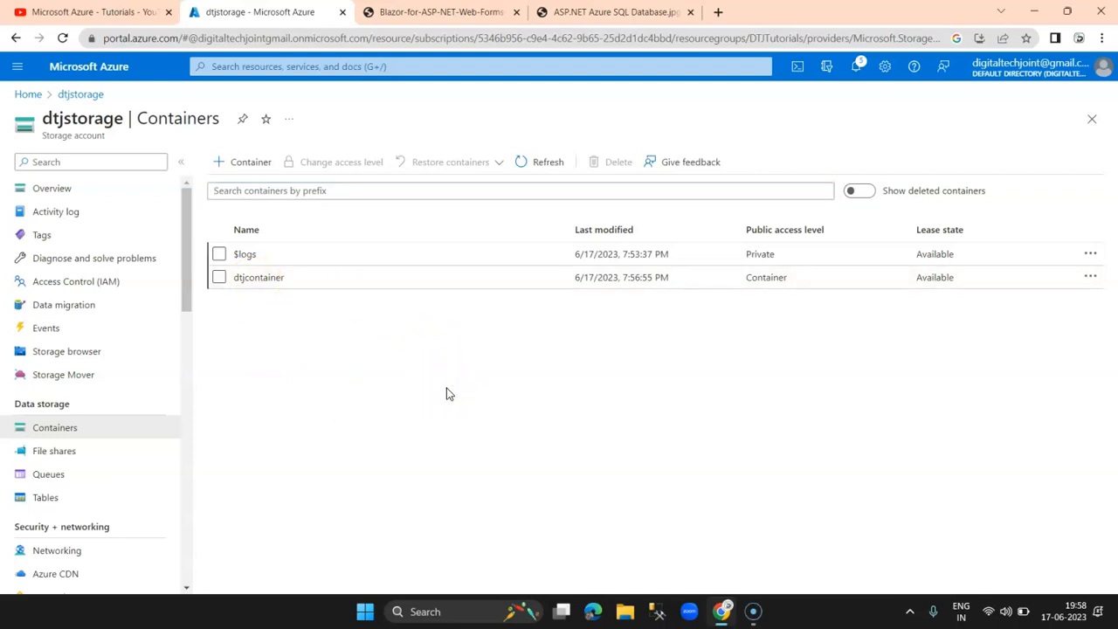
left_click(59, 459)
left_click(56, 427)
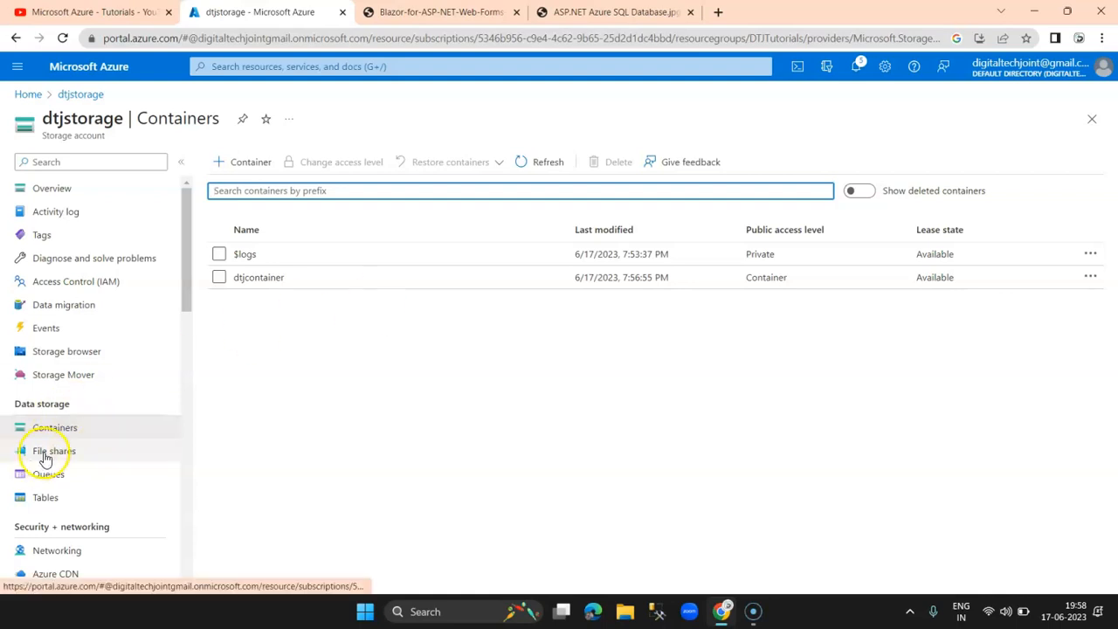
left_click(43, 453)
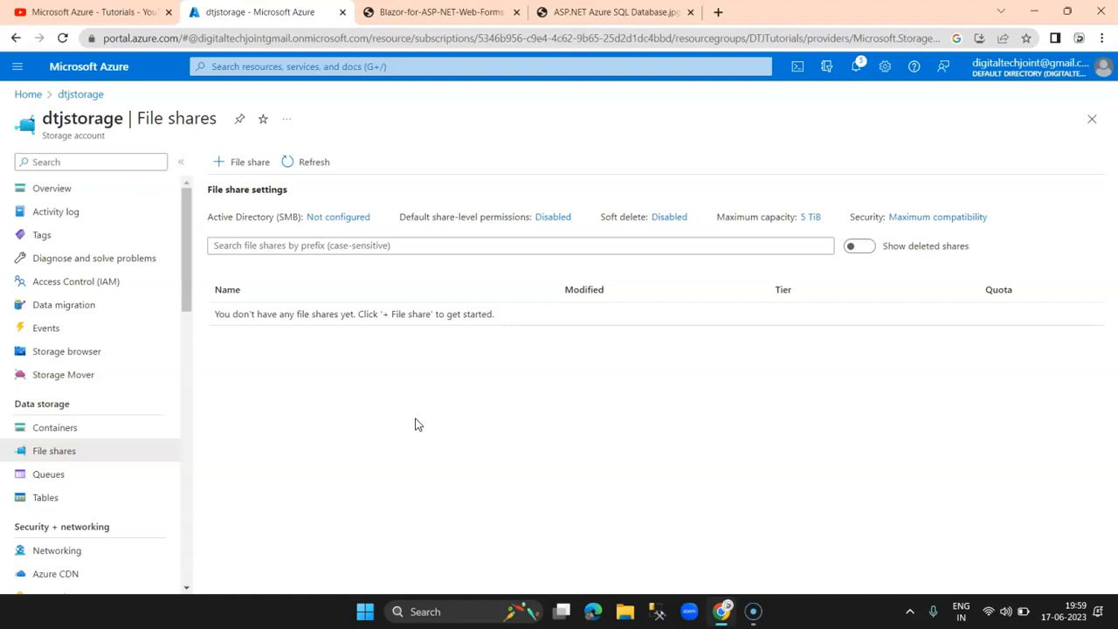
Step: Create the Transaction optimized file share 'dtjfolder' (5 TiB quota) and open its overview
left_click(51, 453)
left_click(245, 166)
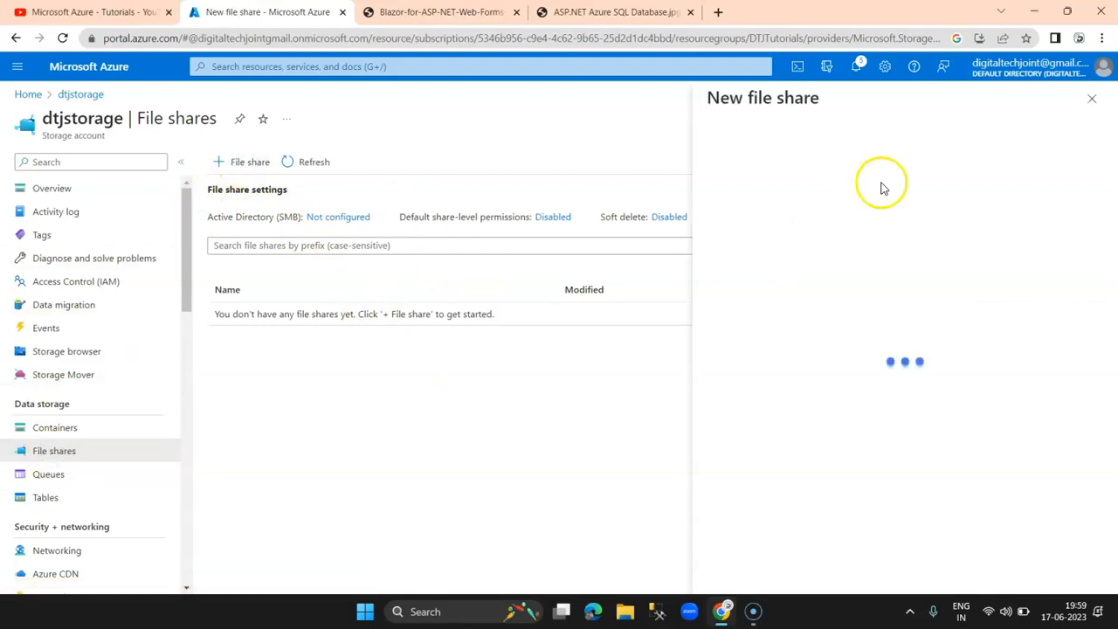
type("d")
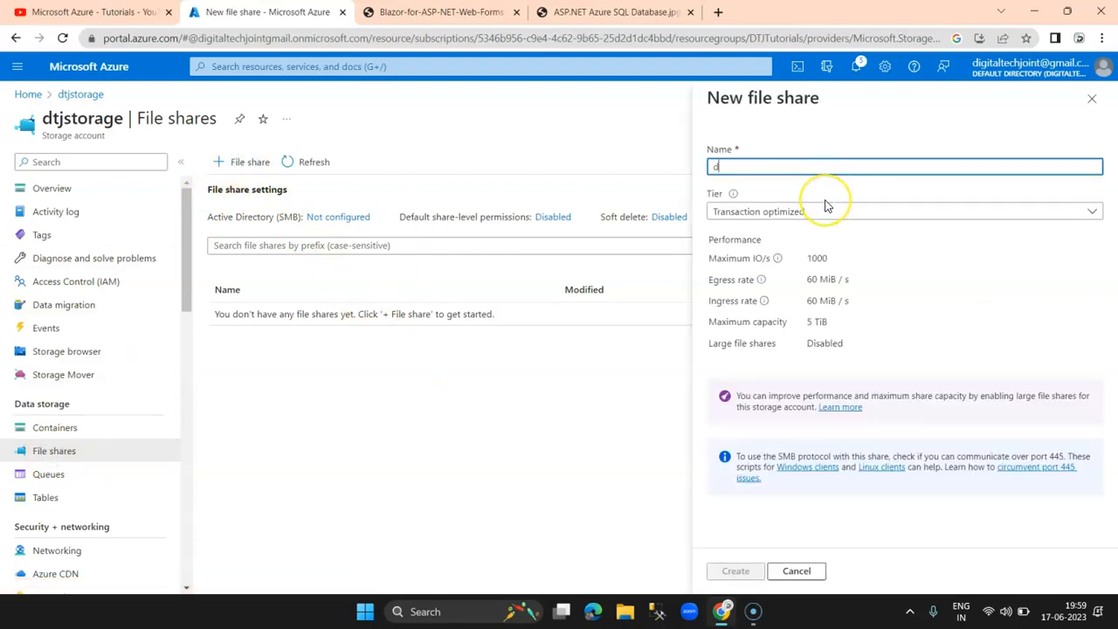
type("tjfolder")
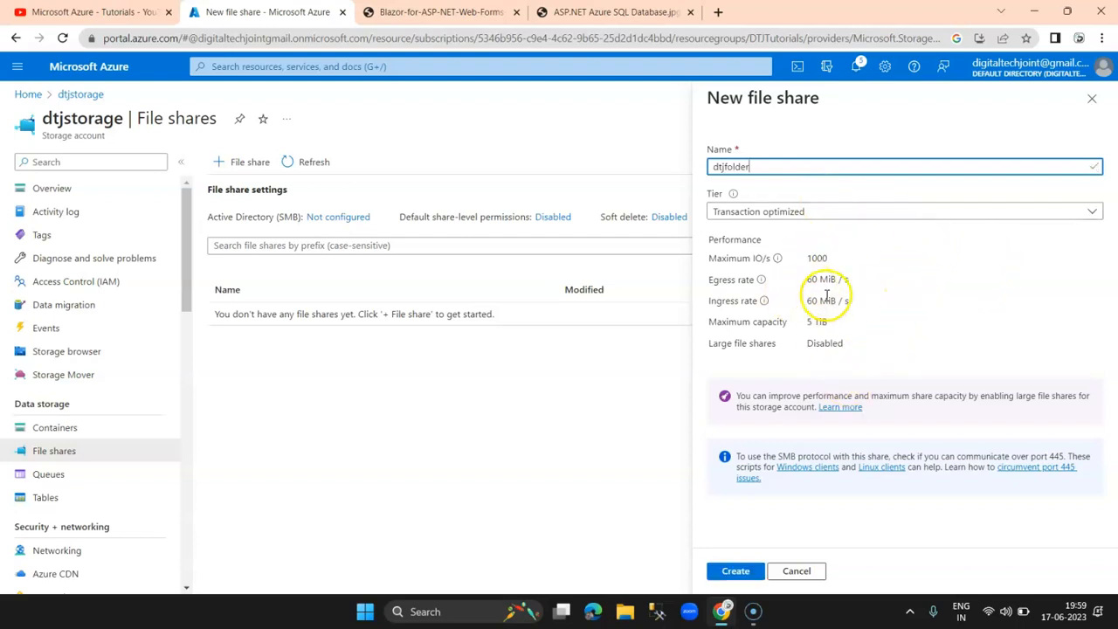
left_click(811, 322)
left_click(843, 321)
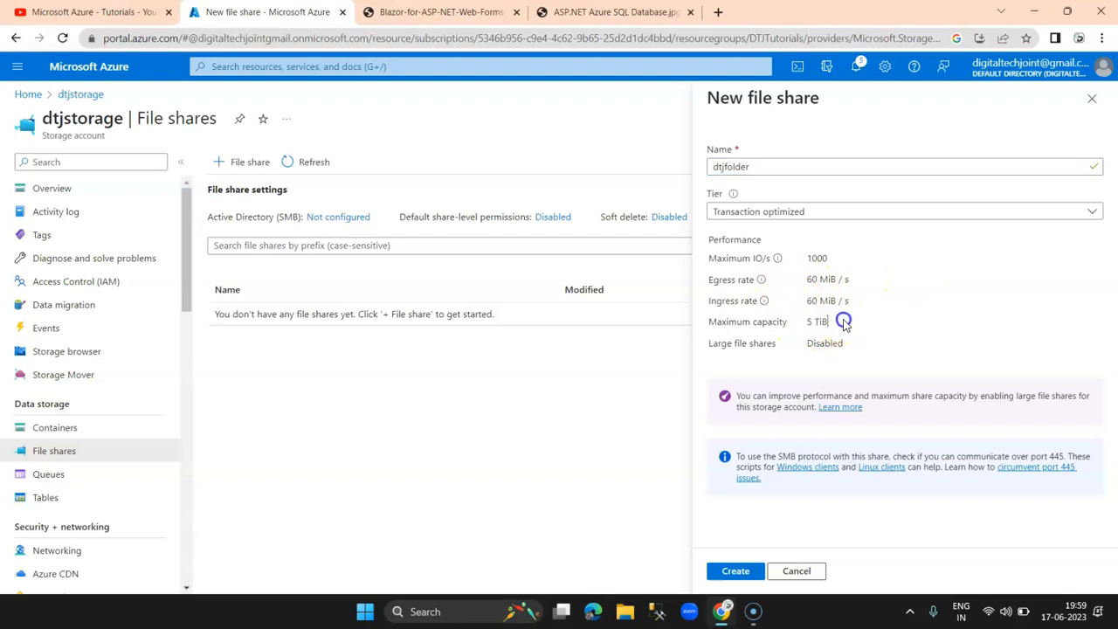
left_click(734, 577)
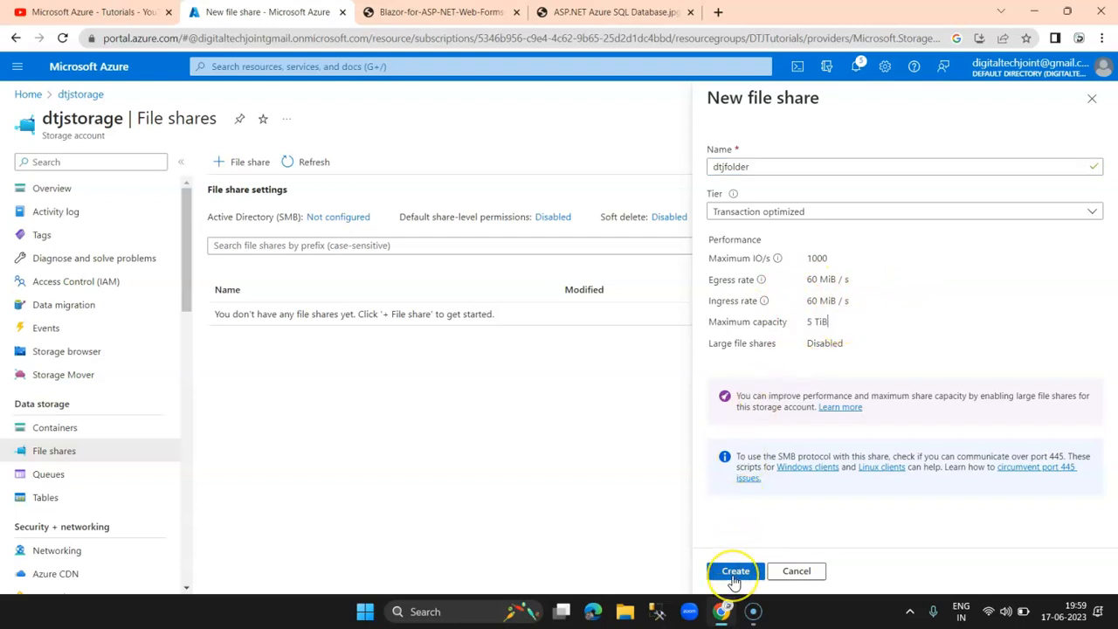
left_click(735, 577)
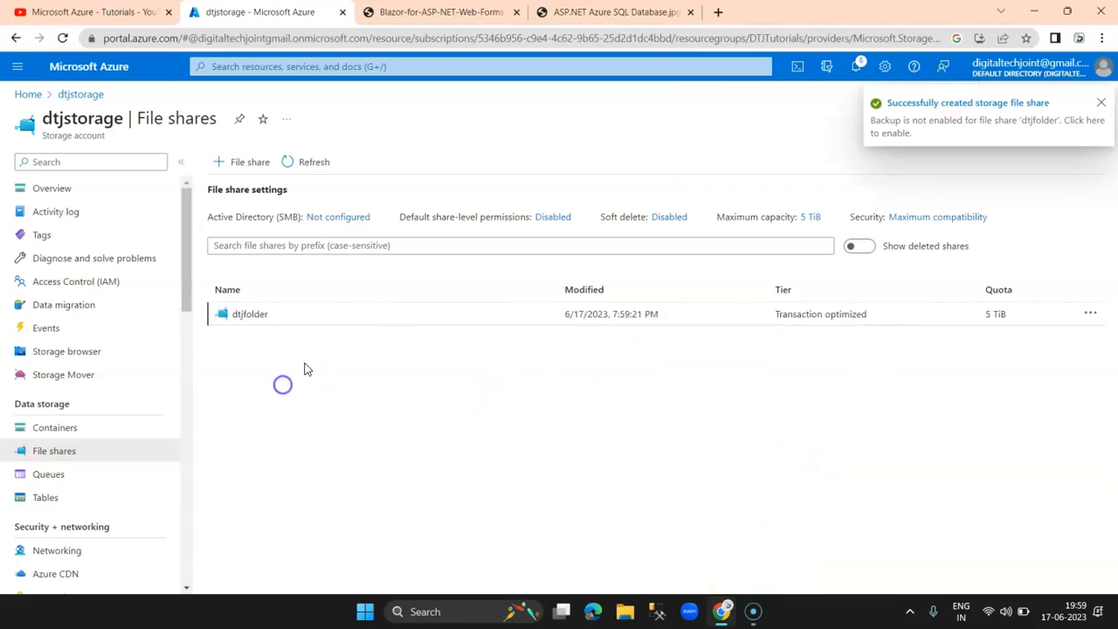
left_click(251, 316)
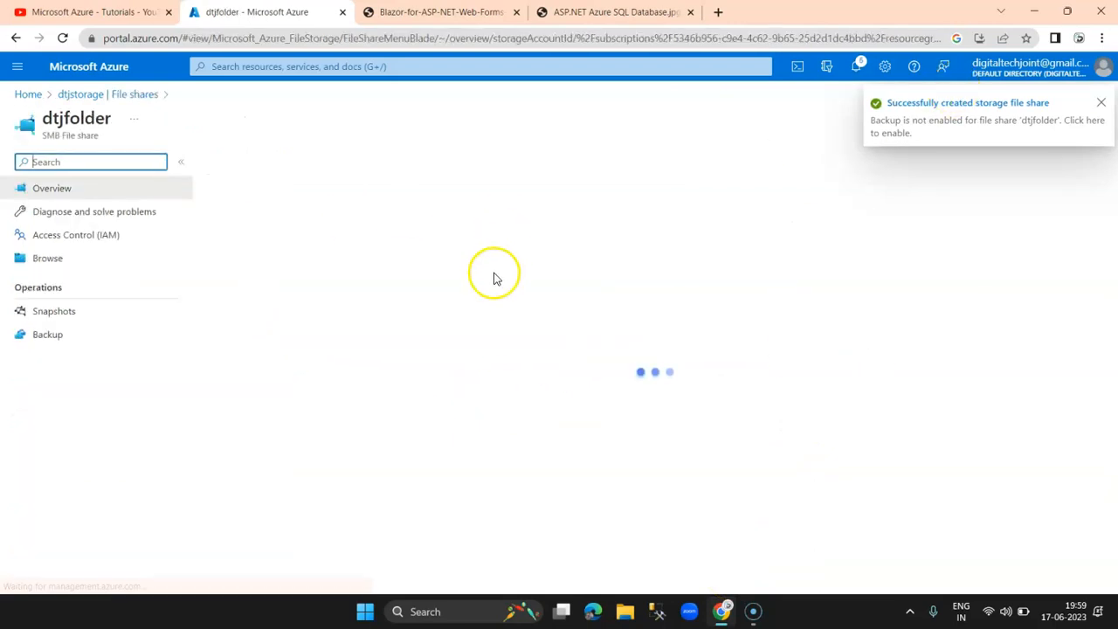
Step: Change the dtjfolder share's quota from 5120 to 100
left_click(1101, 103)
scroll(300, 389, "down", 3)
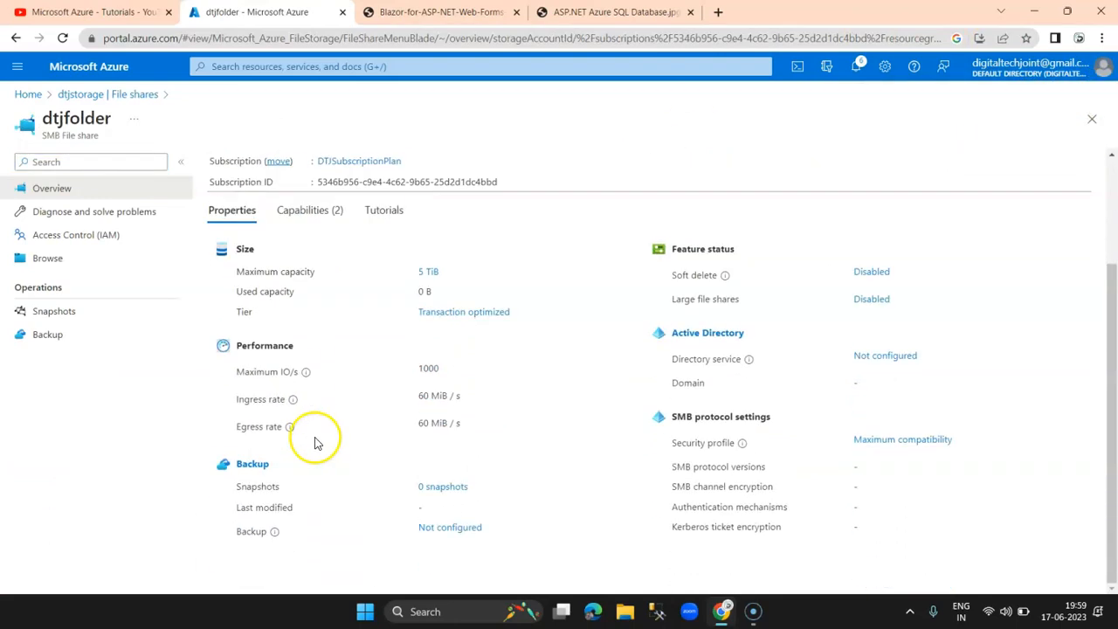
scroll(392, 437, "up", 3)
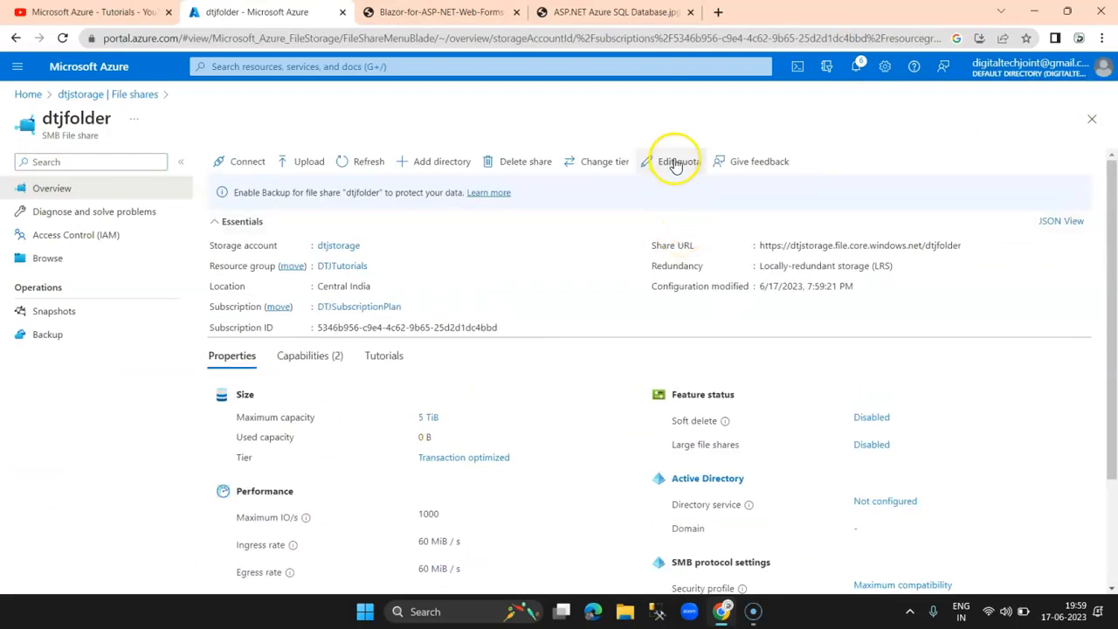
left_click(678, 163)
left_click(300, 236)
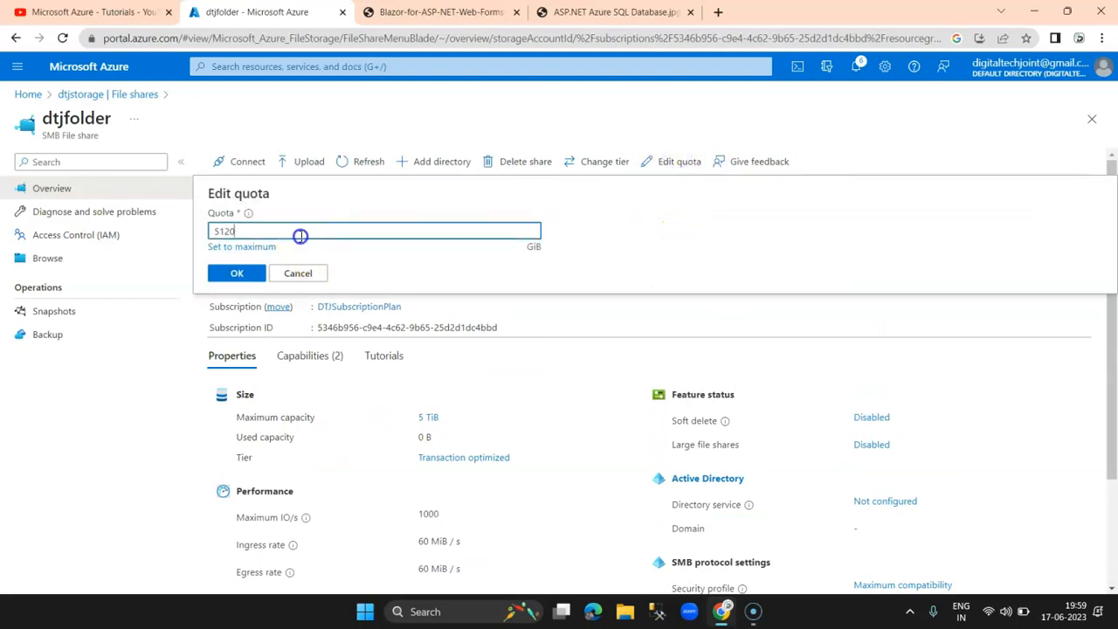
left_click_drag(284, 235, 158, 238)
type("100")
left_click(229, 274)
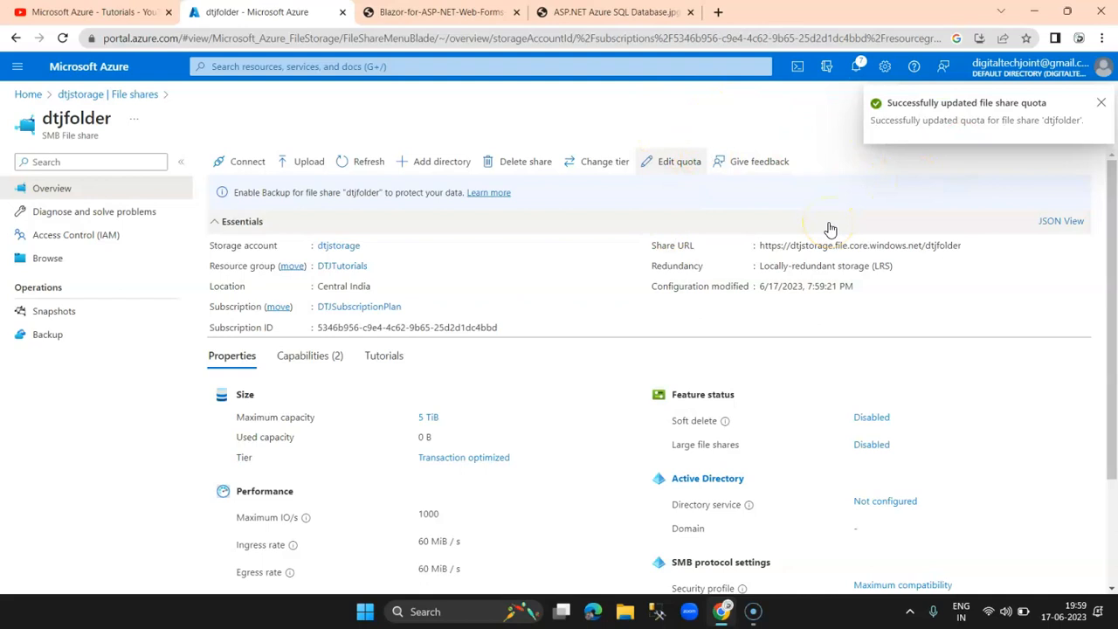
left_click(1104, 103)
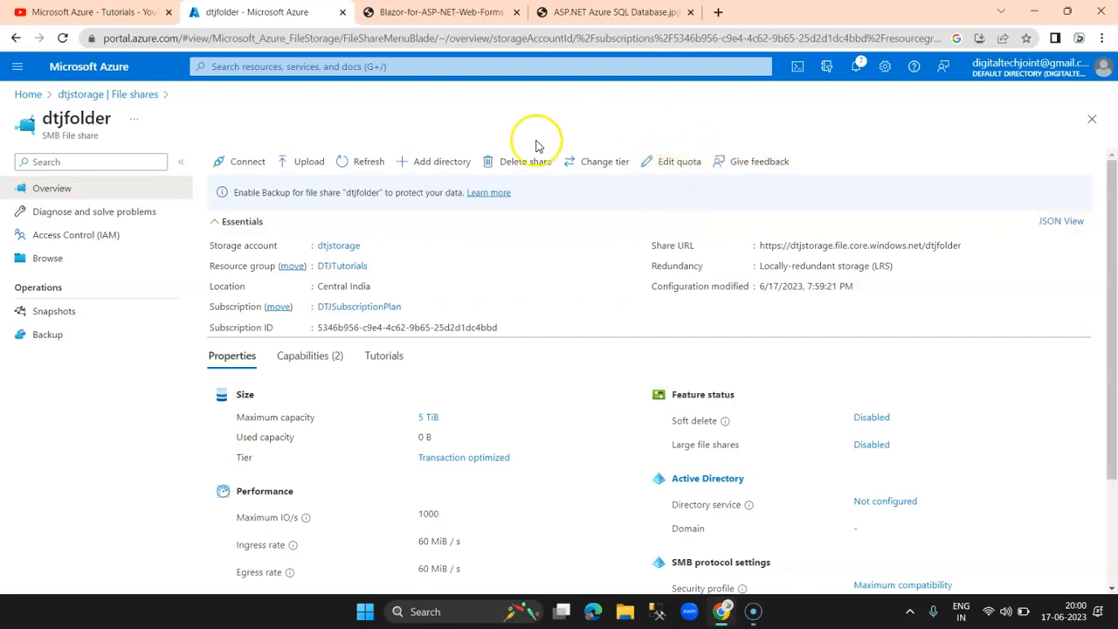
Step: Change the dtjfolder share's access tier to Cool
left_click(349, 160)
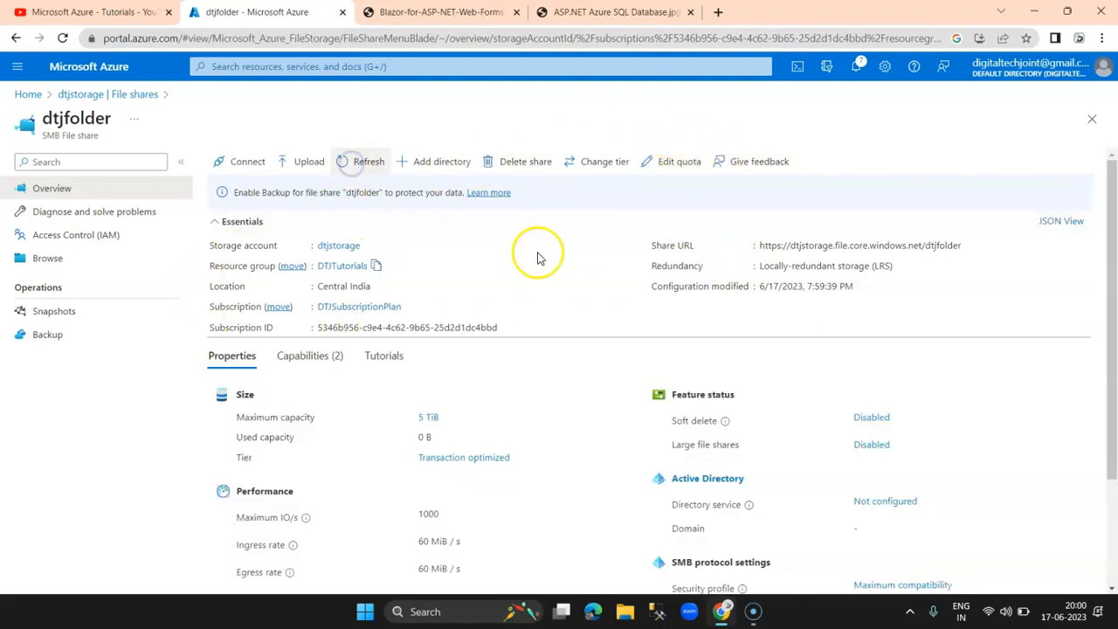
scroll(493, 380, "down", 2)
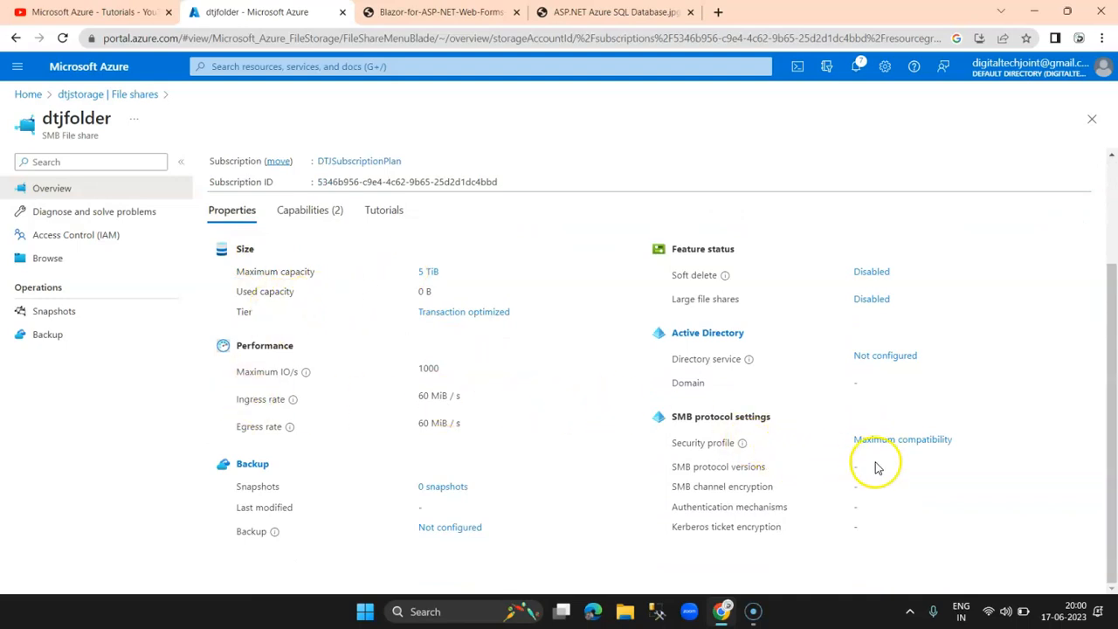
scroll(878, 468, "up", 2)
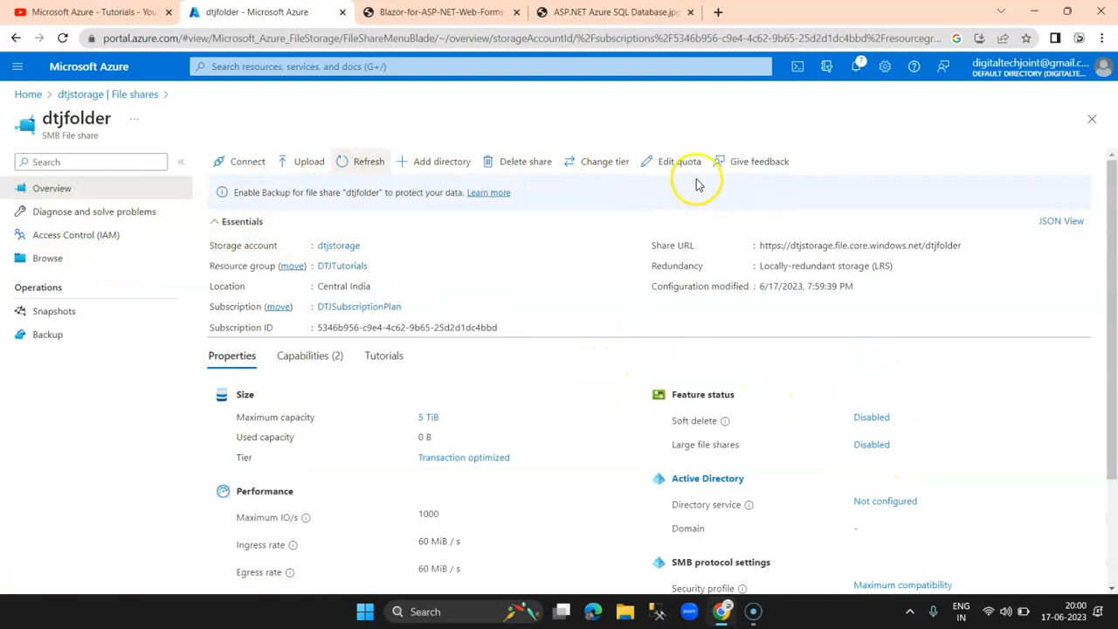
left_click(604, 161)
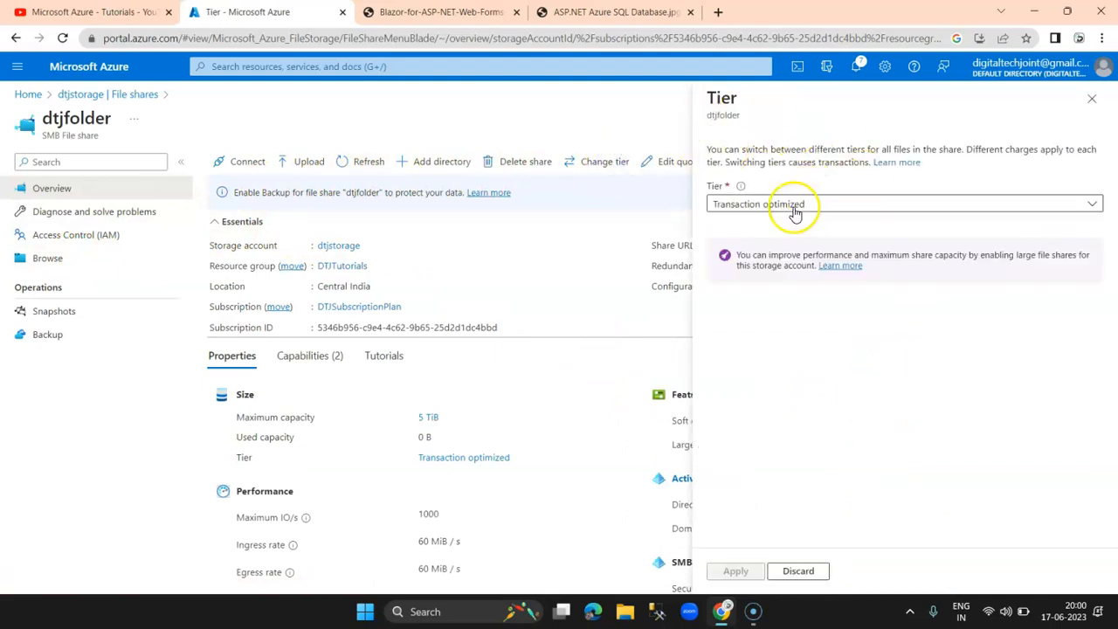
left_click(796, 210)
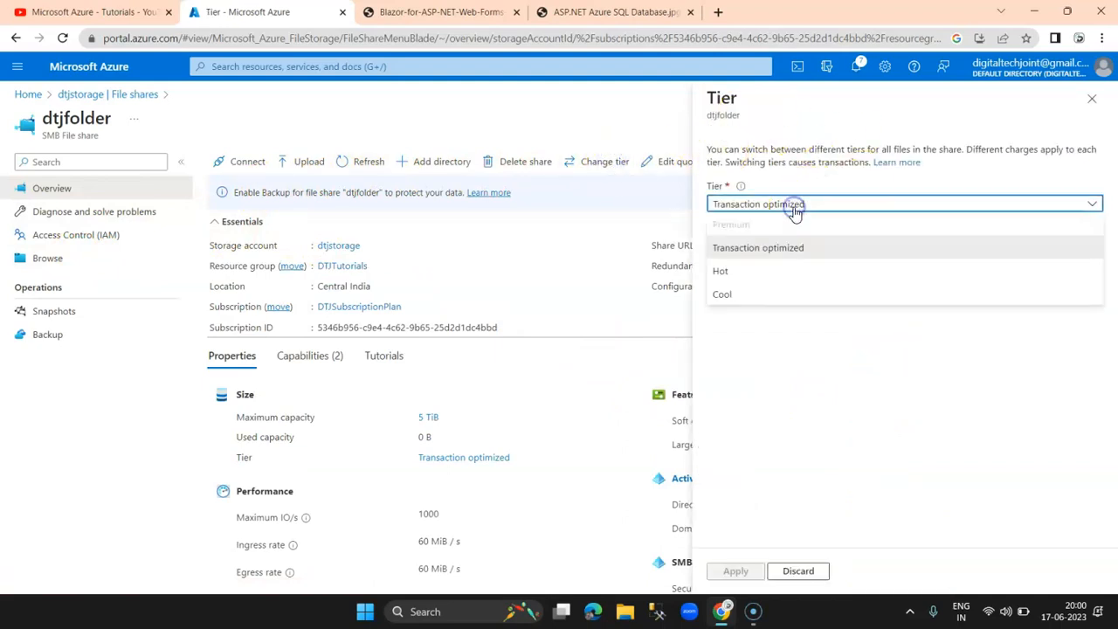
left_click(749, 297)
left_click(735, 570)
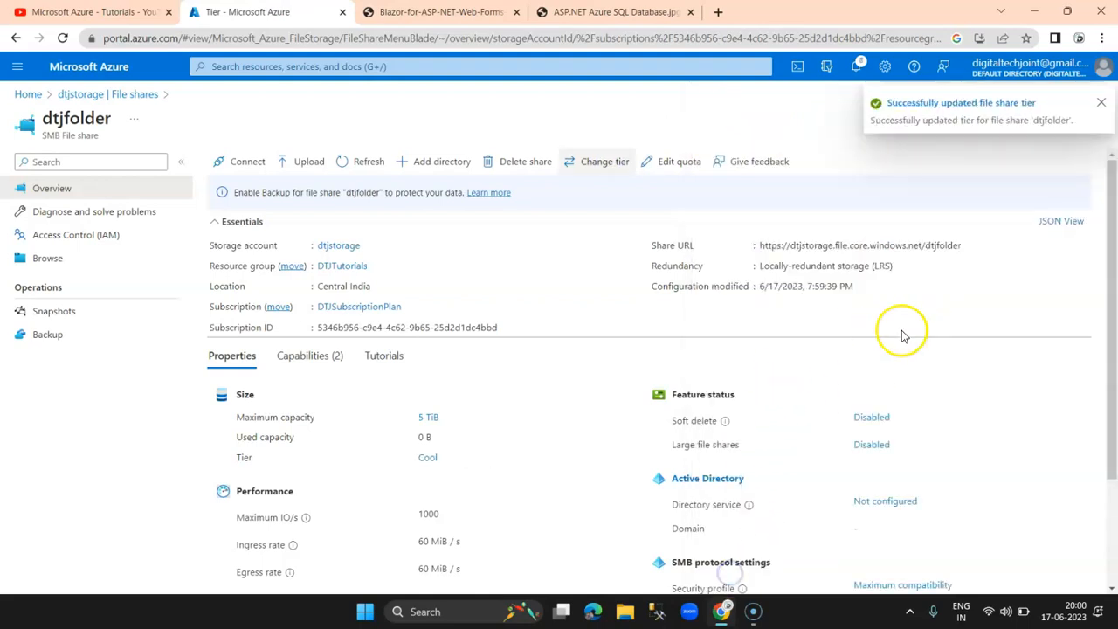
left_click(1100, 110)
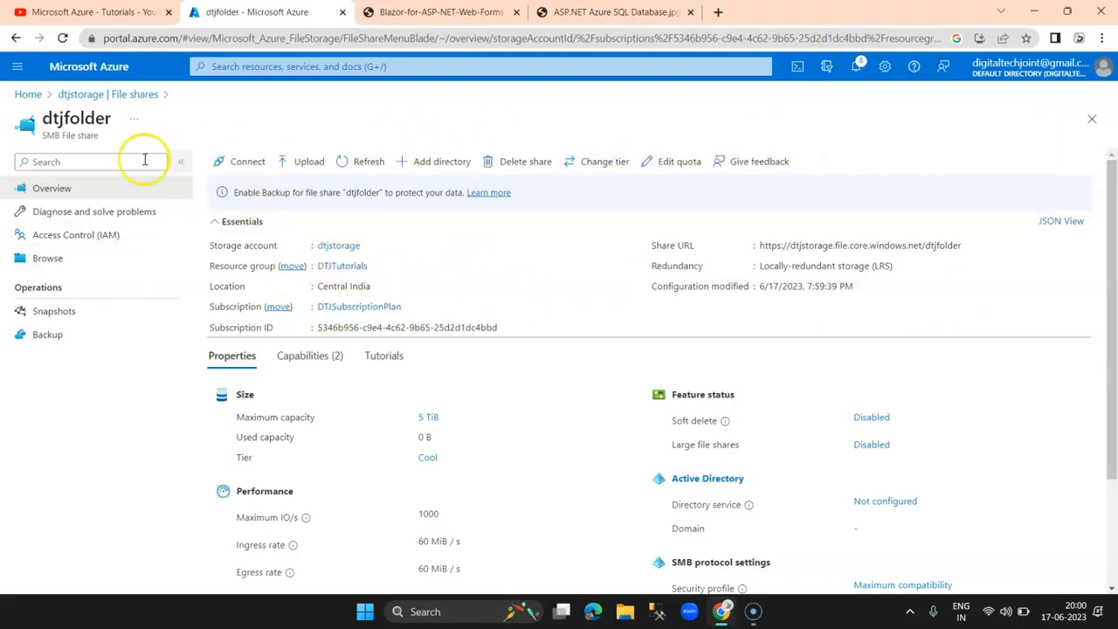
Step: Upload ASP.NET Azure SQL Database.jpg and Blazor-for-ASP-NET-Web-Forms-Developers.pdf into dtjfolder
left_click(79, 93)
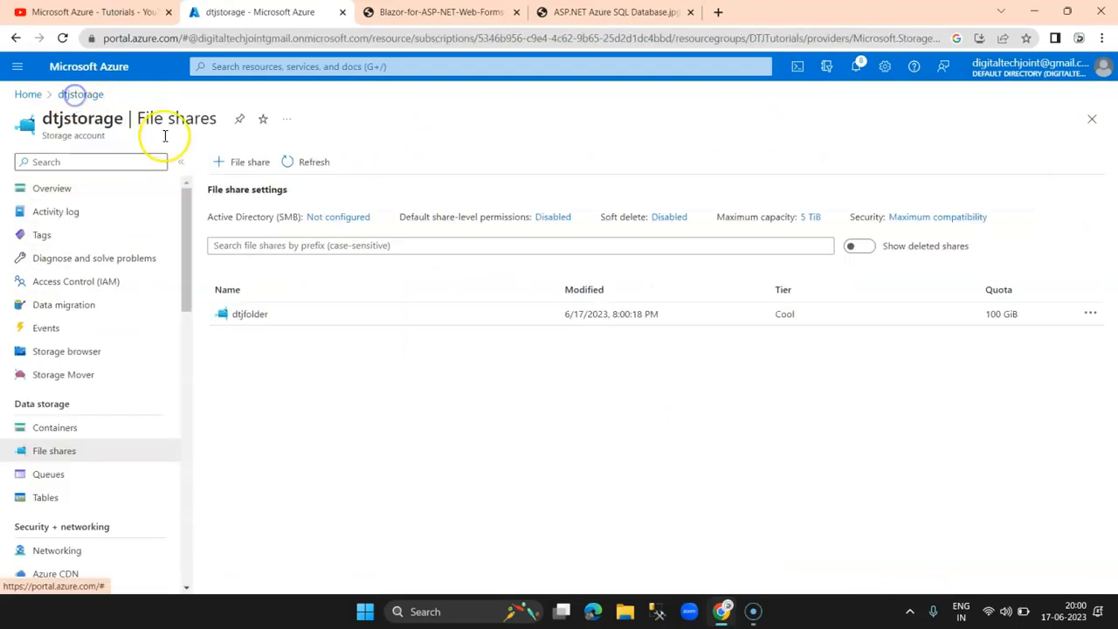
left_click(248, 316)
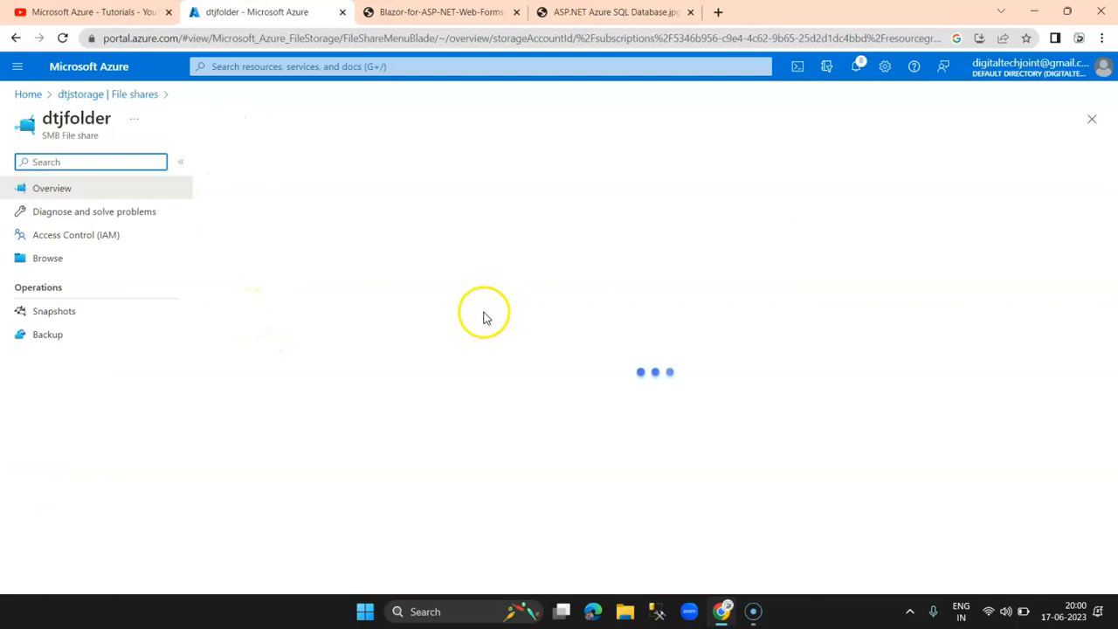
left_click(302, 163)
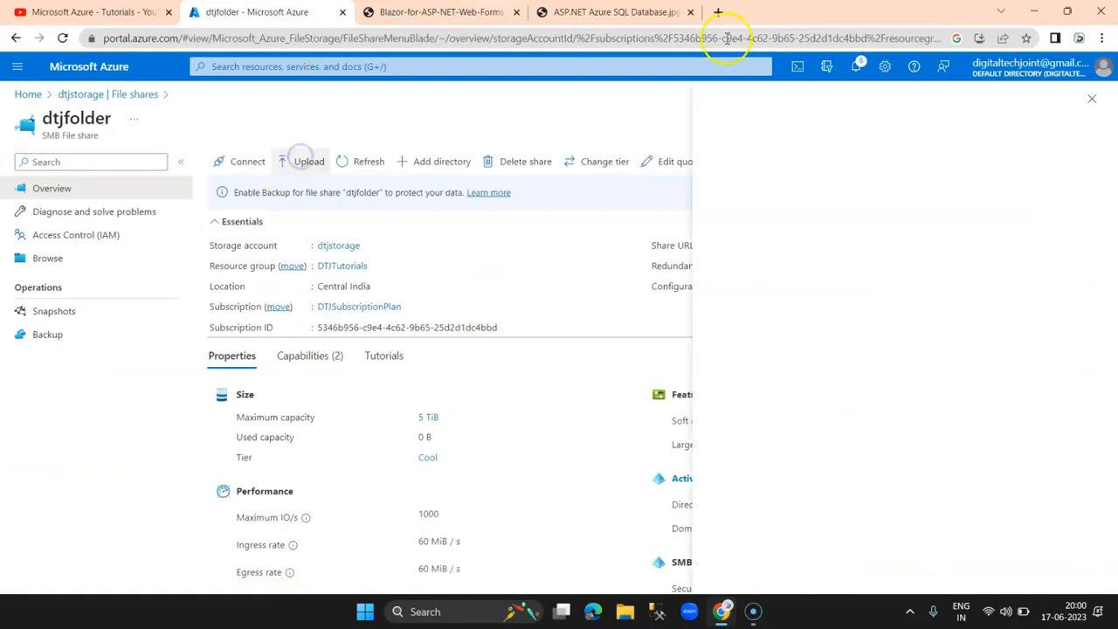
left_click(915, 242)
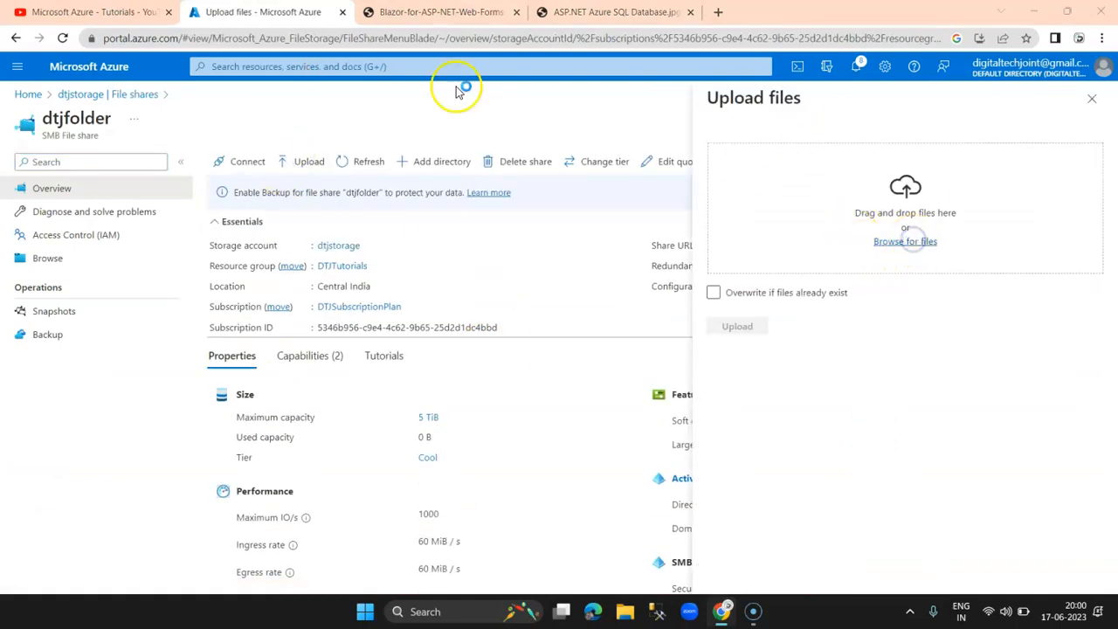
left_click_drag(482, 217, 150, 118)
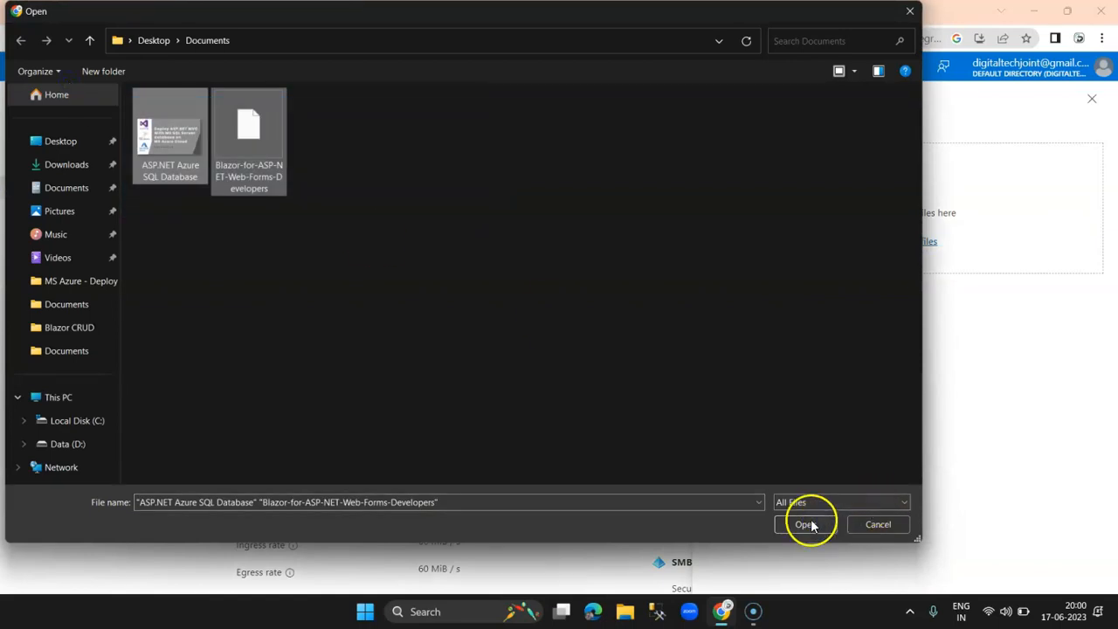
left_click(805, 525)
left_click(739, 327)
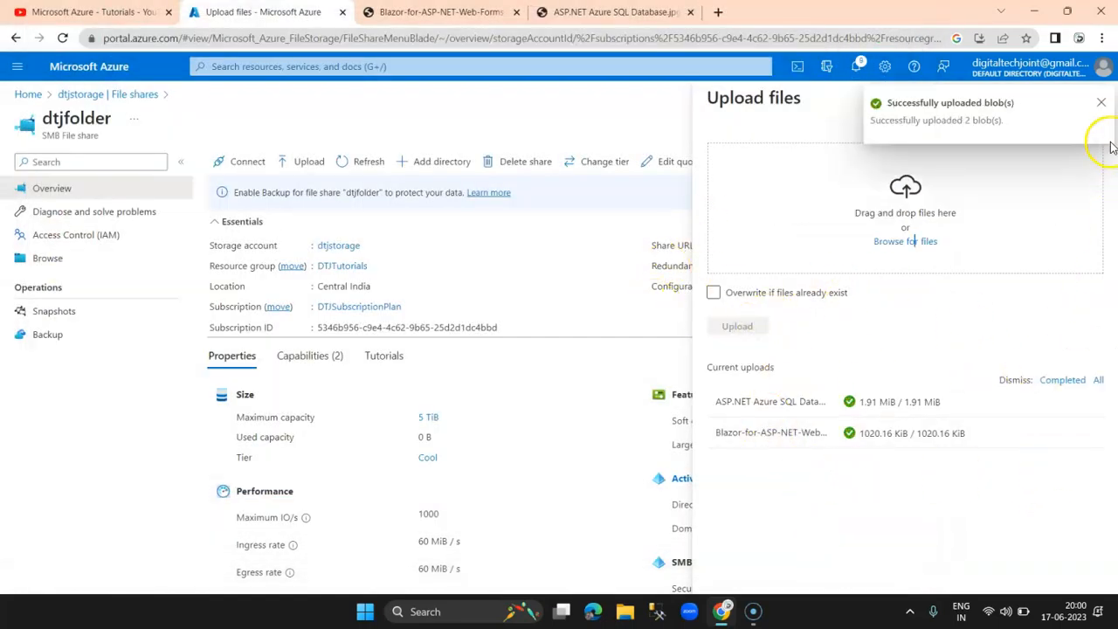
left_click(1099, 105)
left_click(1092, 97)
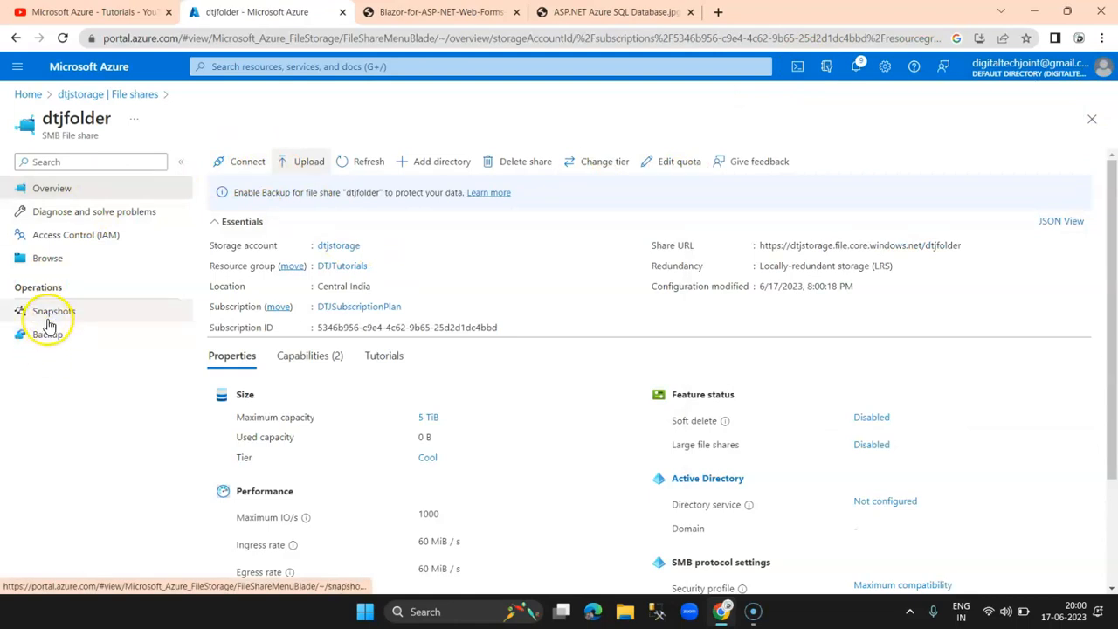
Step: Check that both files appear in dtjfolder's Browse list, then reopen the share
left_click(61, 257)
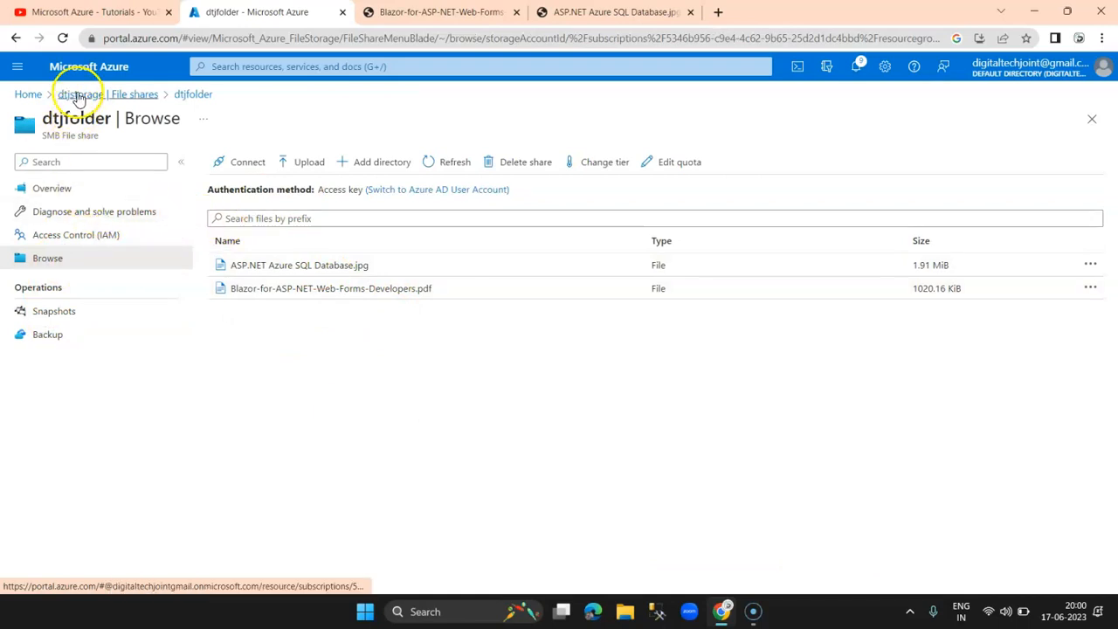
left_click_drag(63, 124, 90, 123)
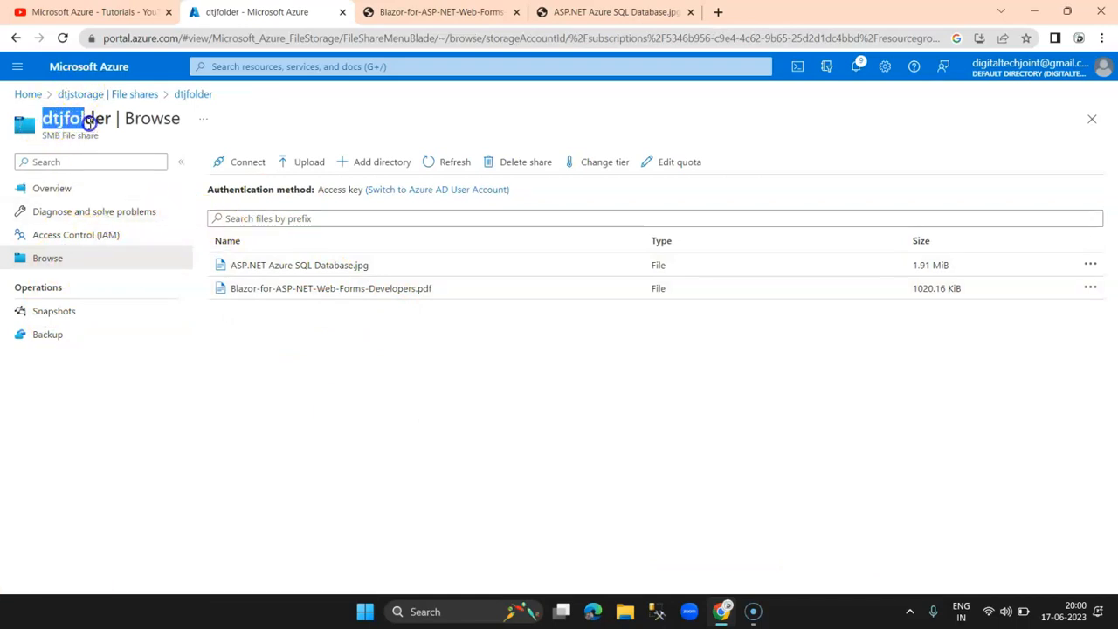
left_click(95, 94)
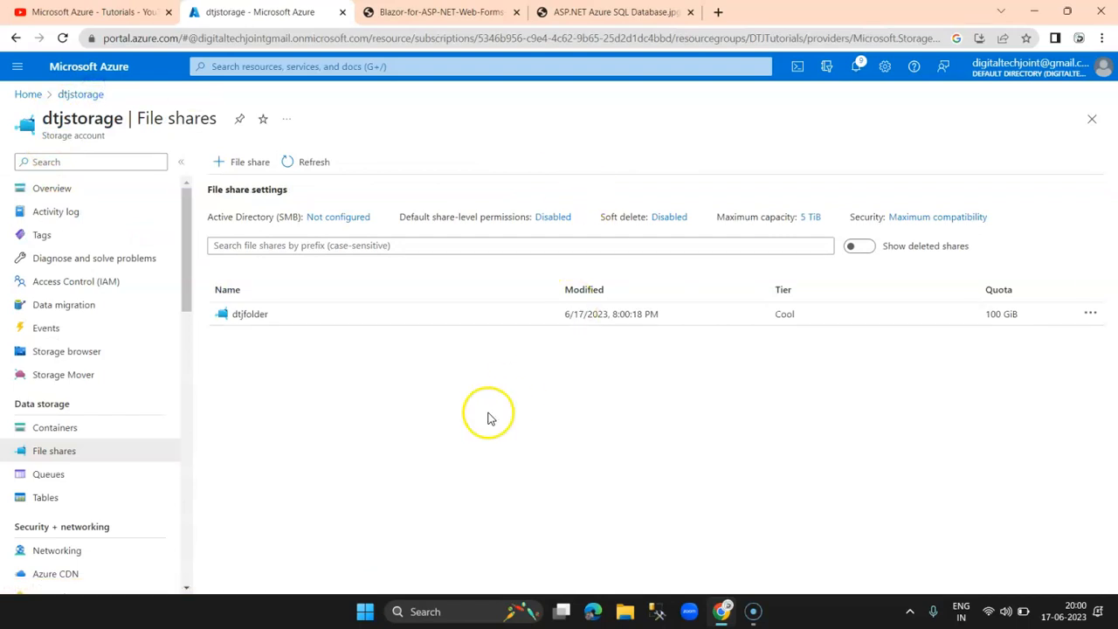
left_click_drag(184, 297, 197, 320)
left_click(250, 314)
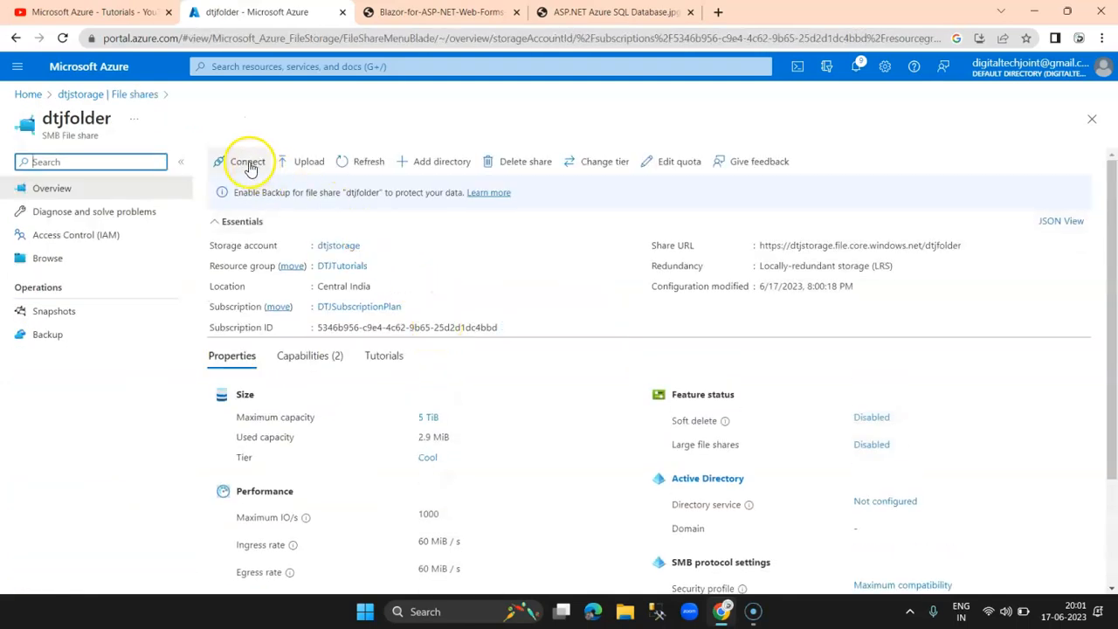
Step: In dtjfolder's Connect panel, choose Windows with drive letter O
left_click(248, 164)
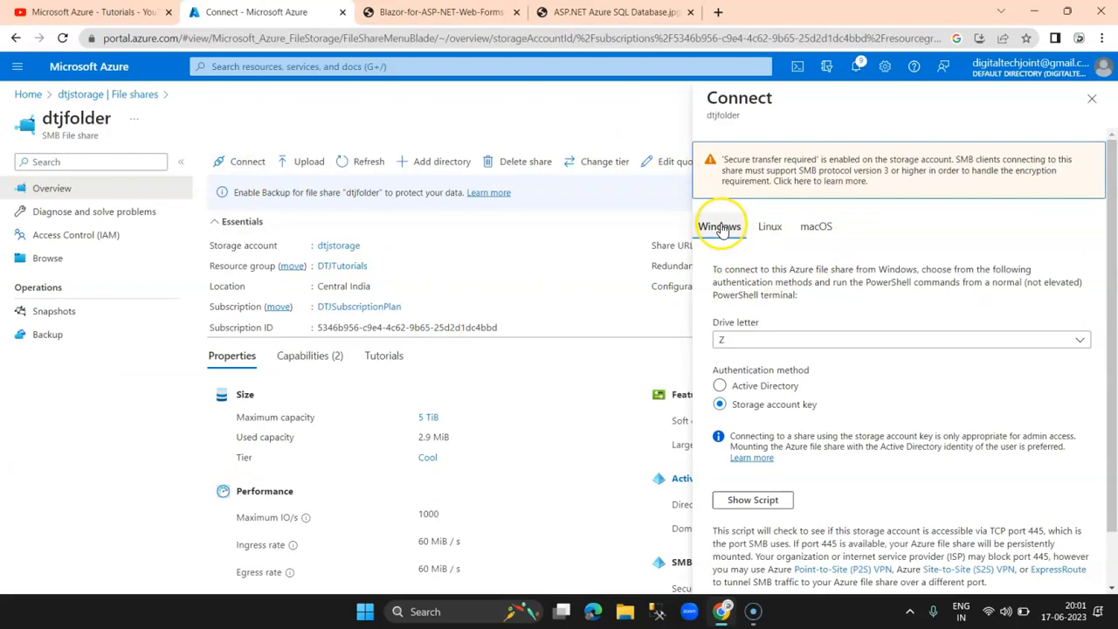
left_click(767, 228)
left_click(819, 228)
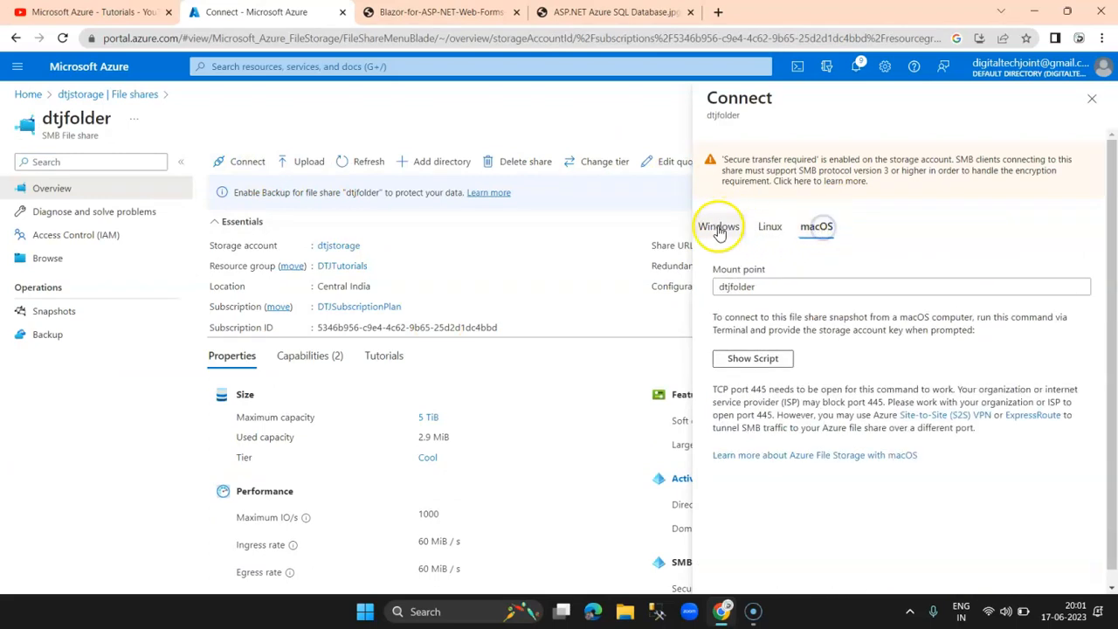
left_click(719, 229)
left_click(786, 339)
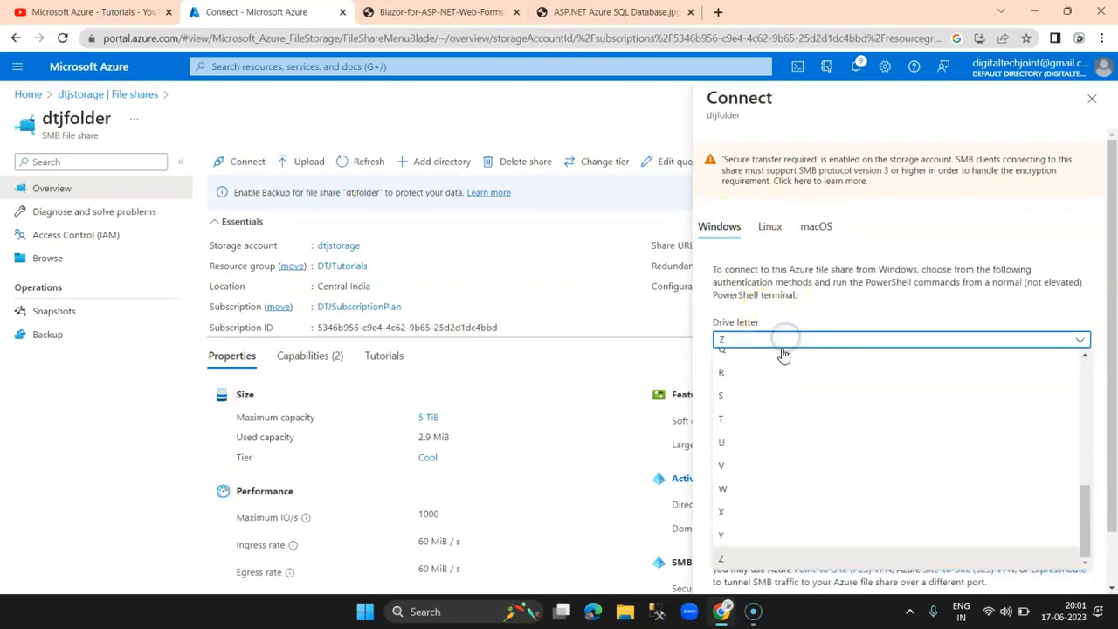
left_click(744, 423)
left_click(787, 341)
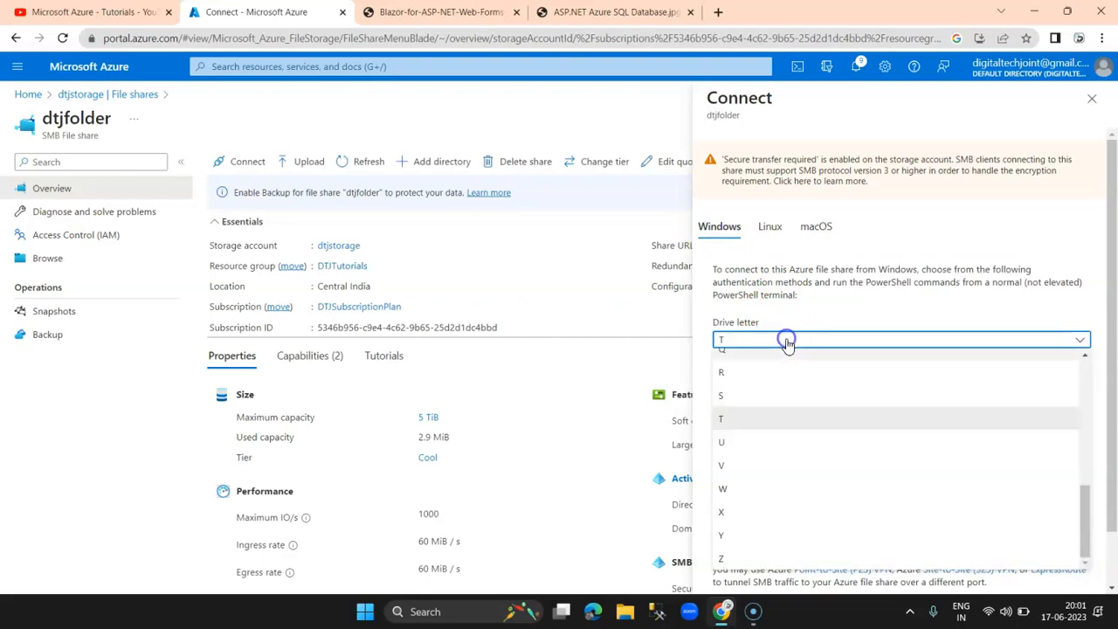
scroll(769, 419, "up", 3)
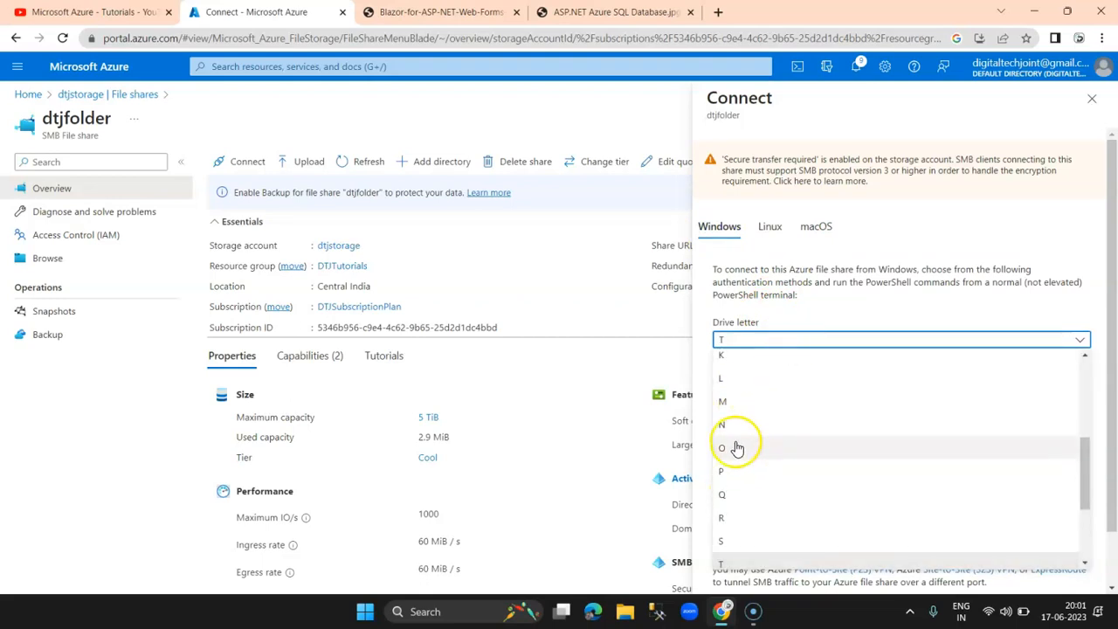
left_click(737, 448)
Step: Show the PowerShell mount script and copy it to the clipboard
scroll(924, 371, "down", 2)
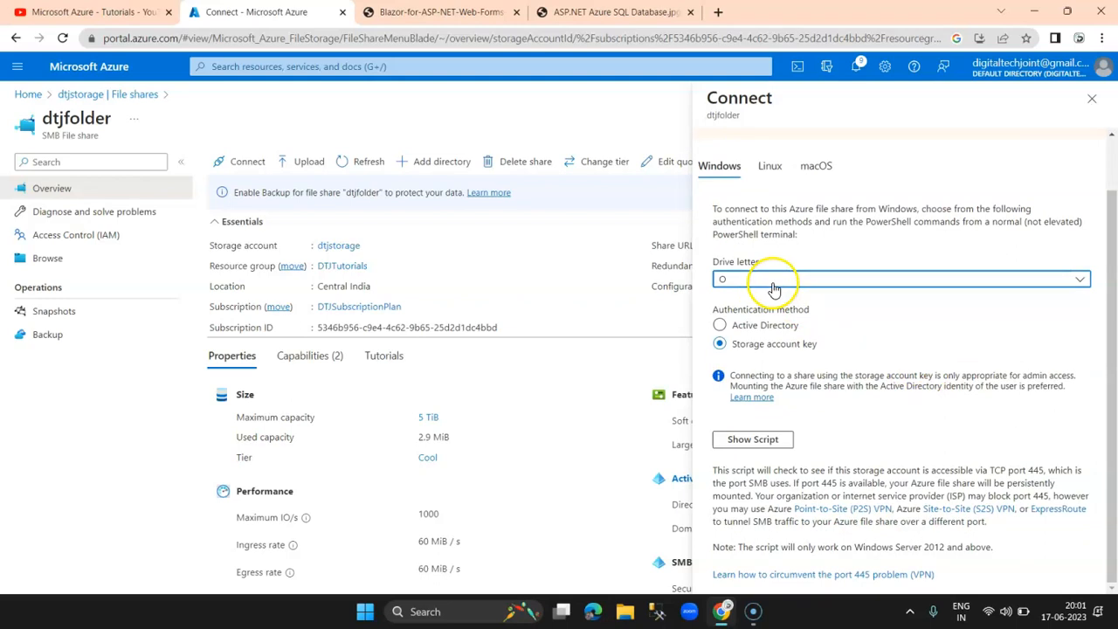
left_click(747, 444)
left_click_drag(1103, 355, 1110, 464)
left_click_drag(743, 494, 708, 380)
left_click(1083, 494)
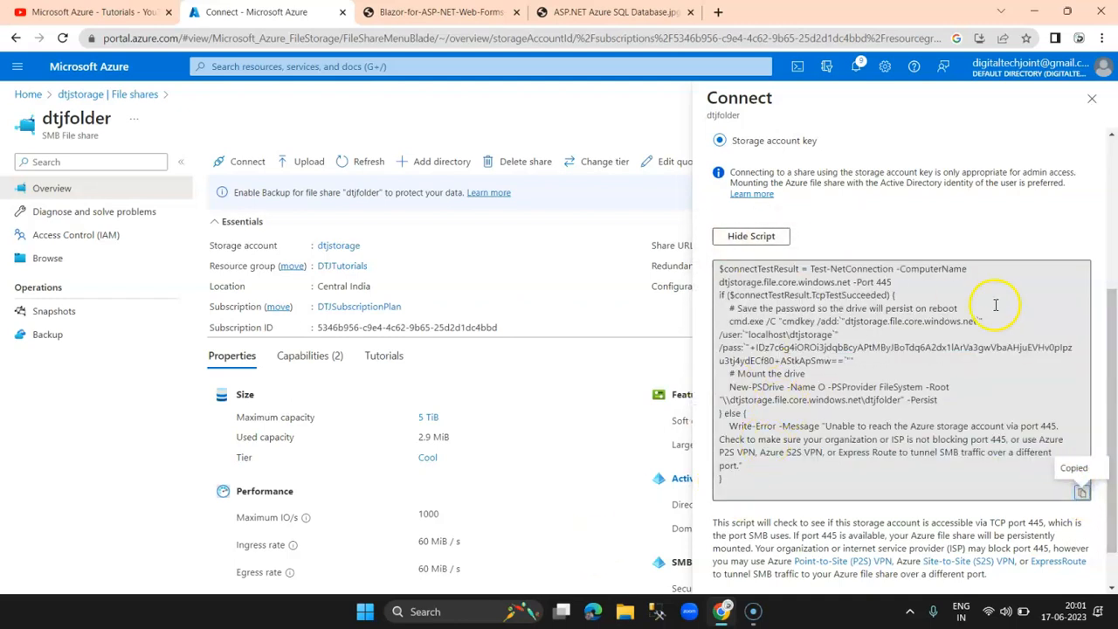
scroll(993, 305, "up", 3)
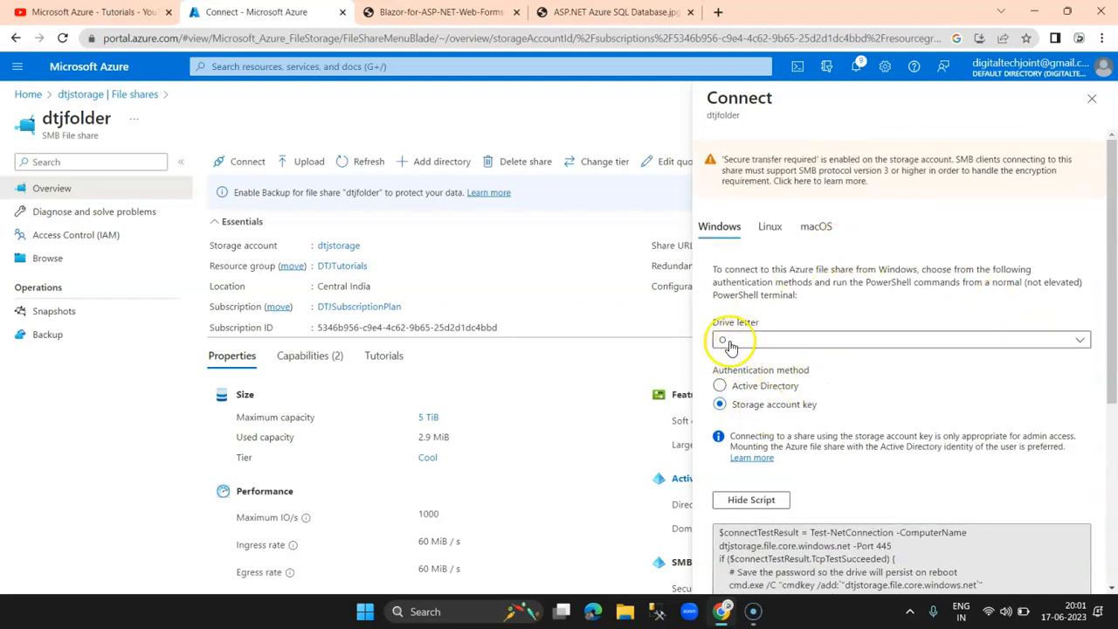
key("super+e")
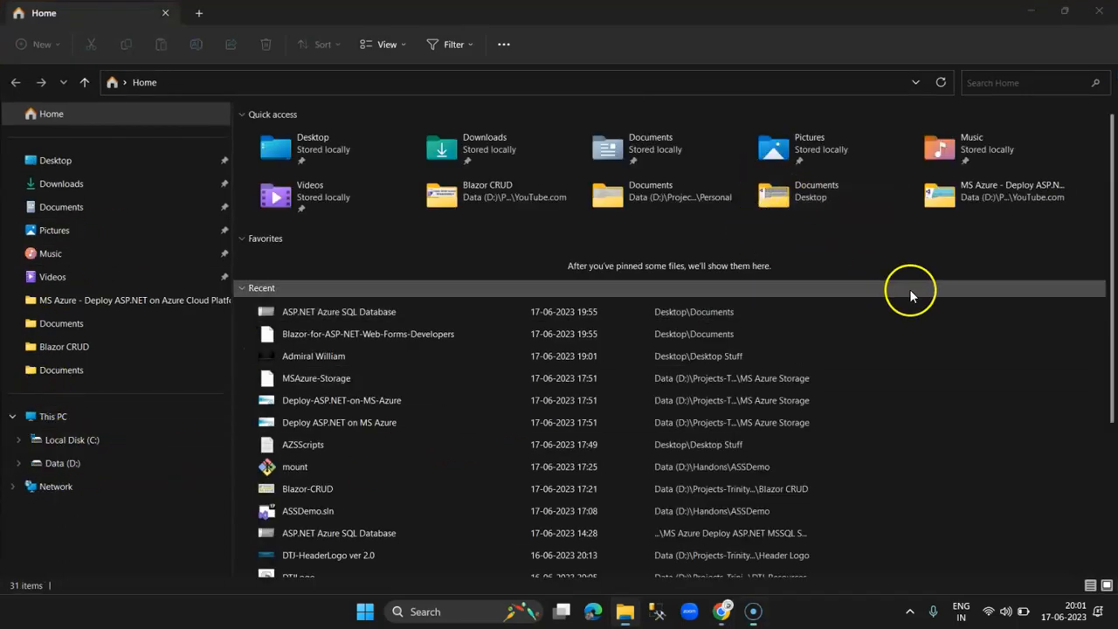
left_click(721, 611)
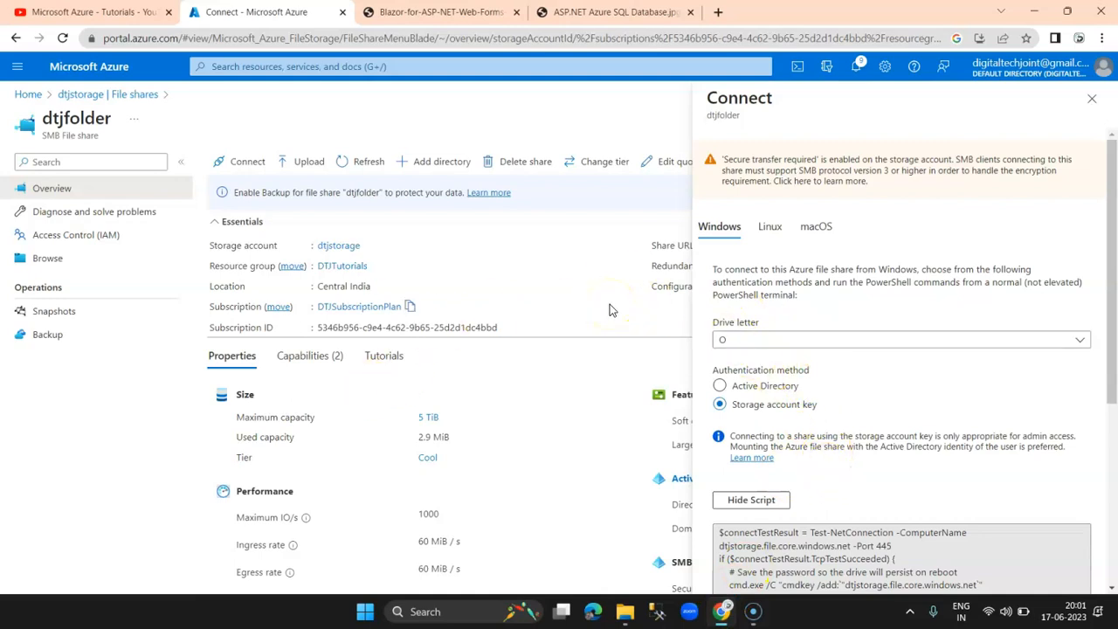
left_click(625, 611)
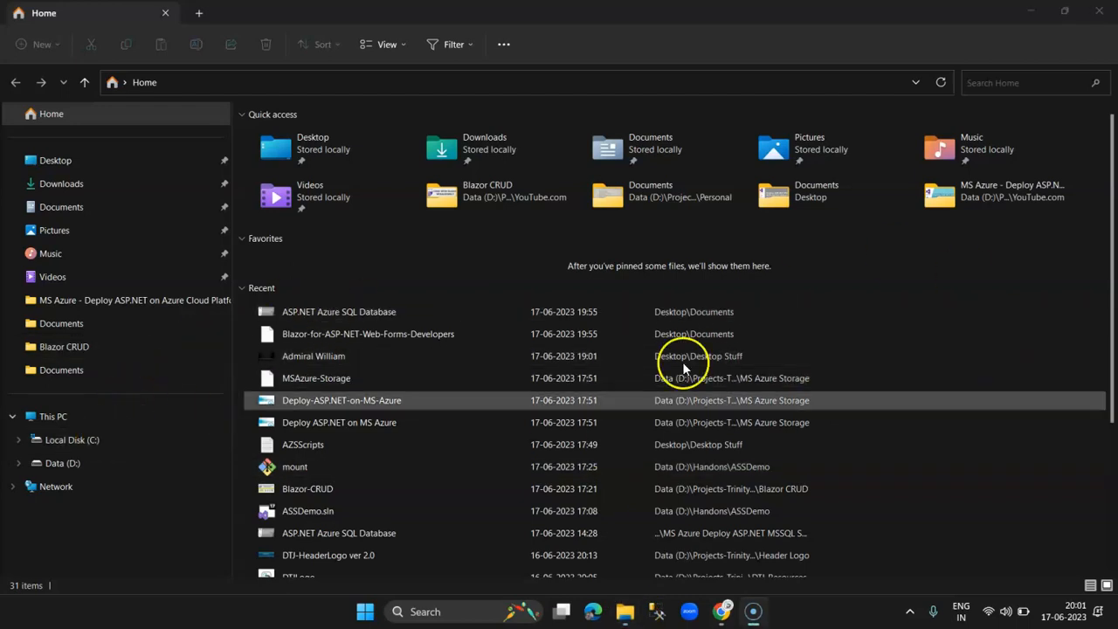
left_click(721, 611)
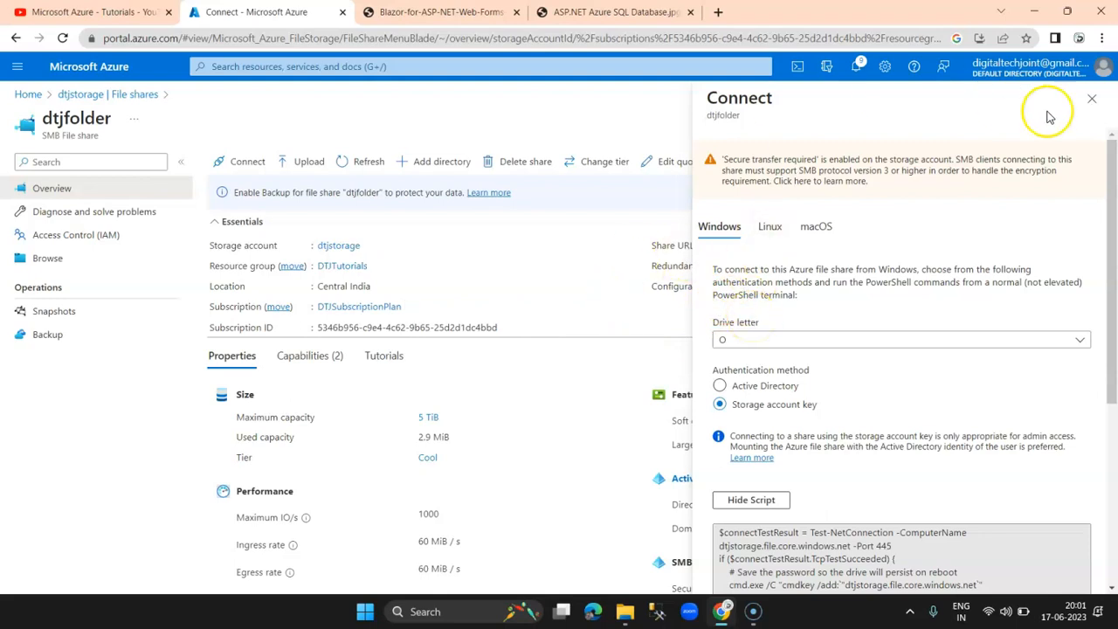
Step: Close the Connect panel, return to dtjstorage, and go to its Queues page
left_click(1095, 101)
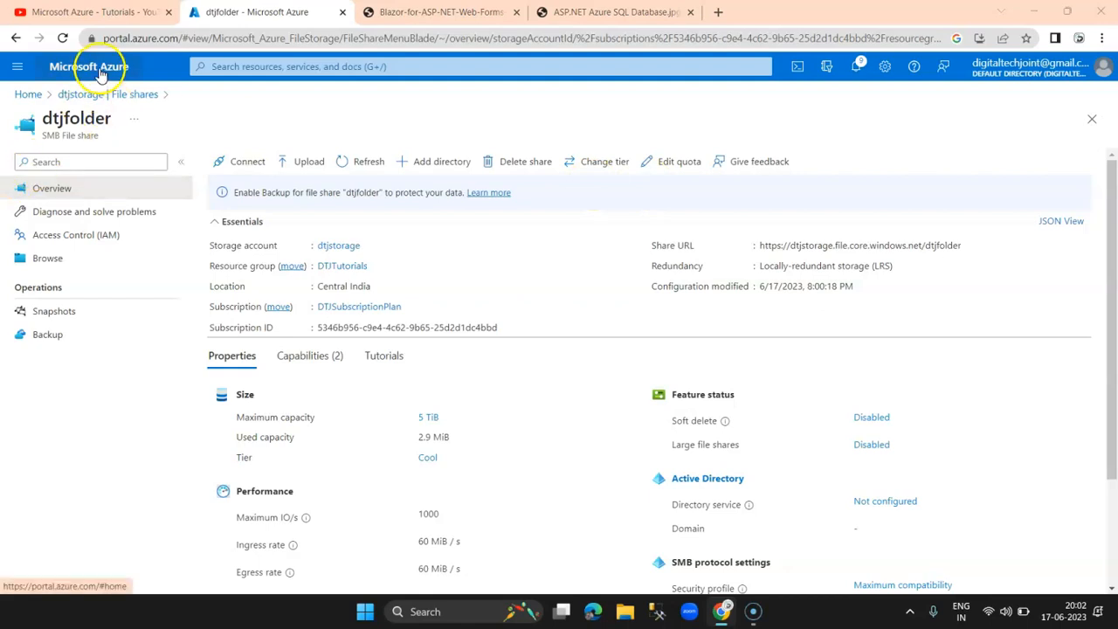
left_click(75, 94)
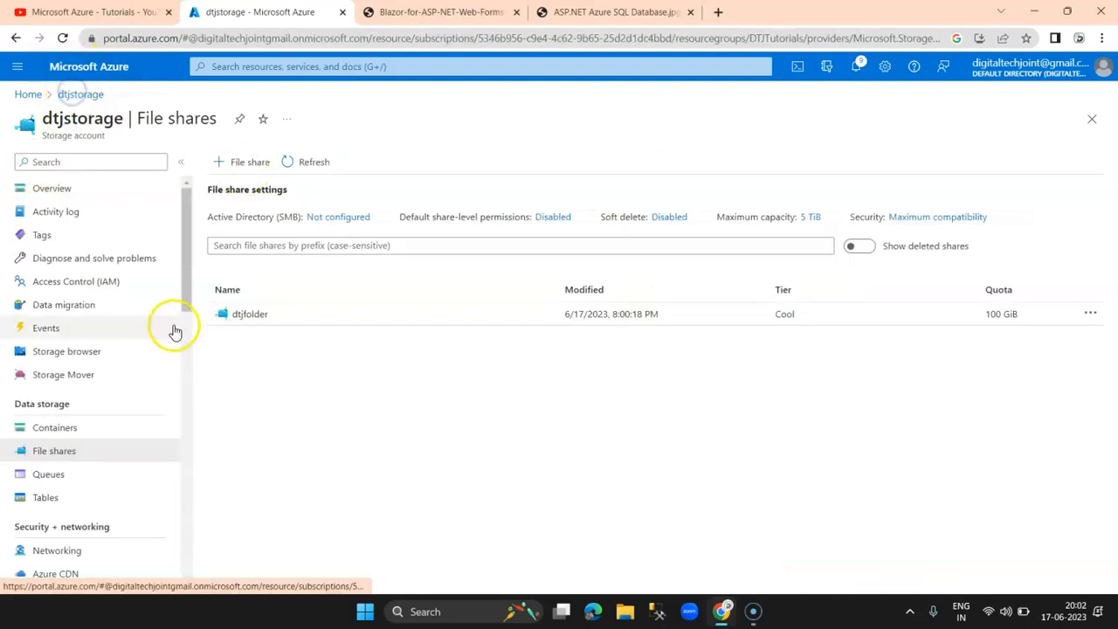
scroll(90, 396, "down", 1)
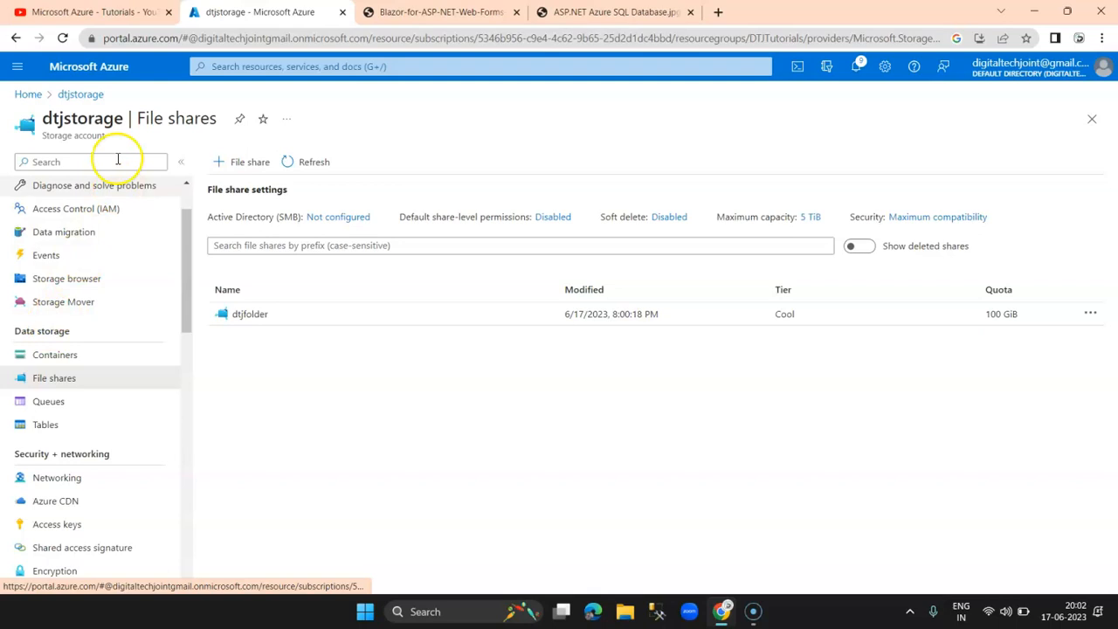
left_click(49, 406)
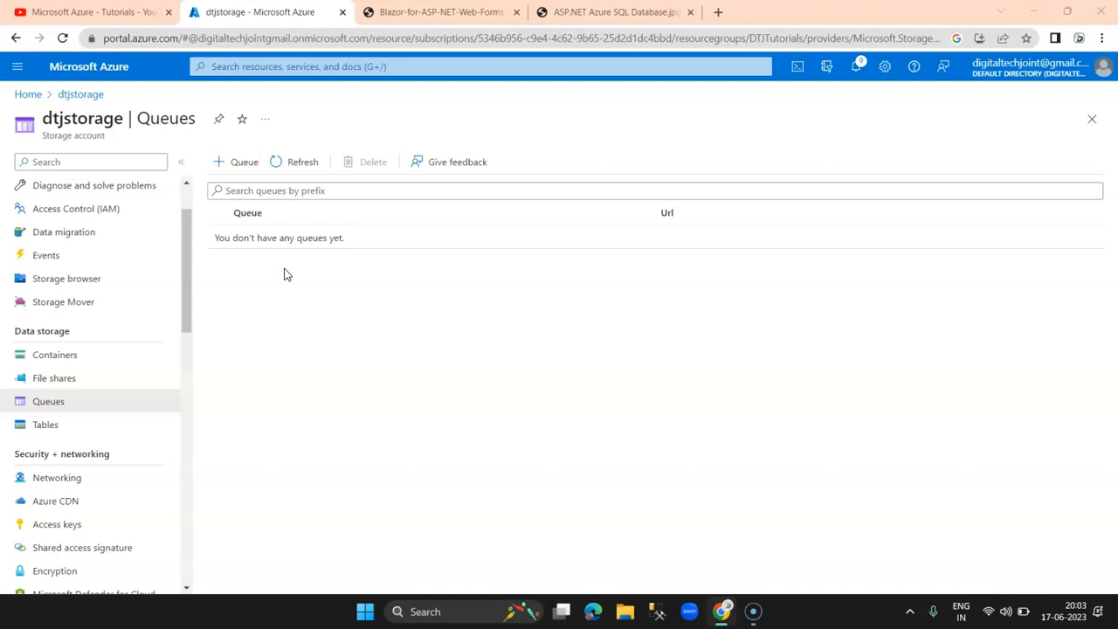
Step: Create a queue named dtjq in dtjstorage and open its overview
left_click(251, 168)
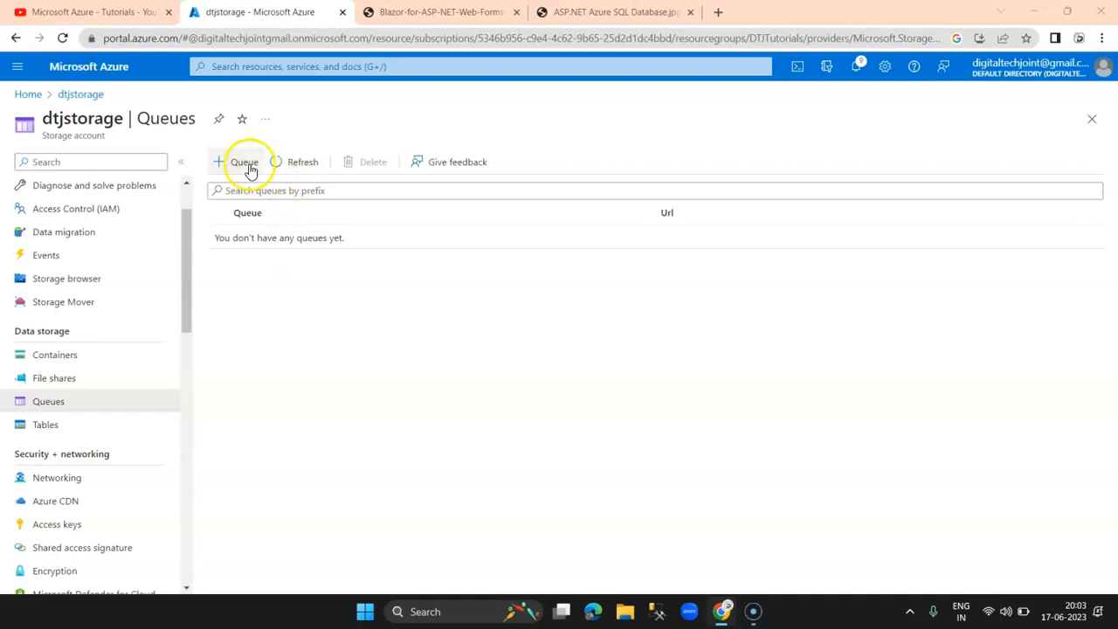
type("dtjq")
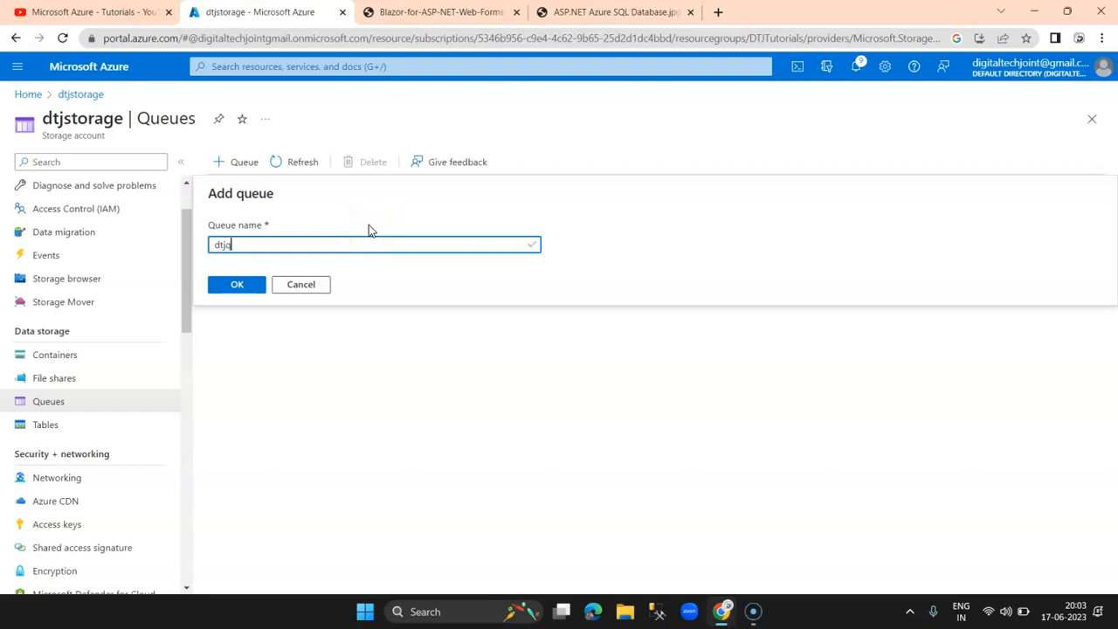
left_click(247, 289)
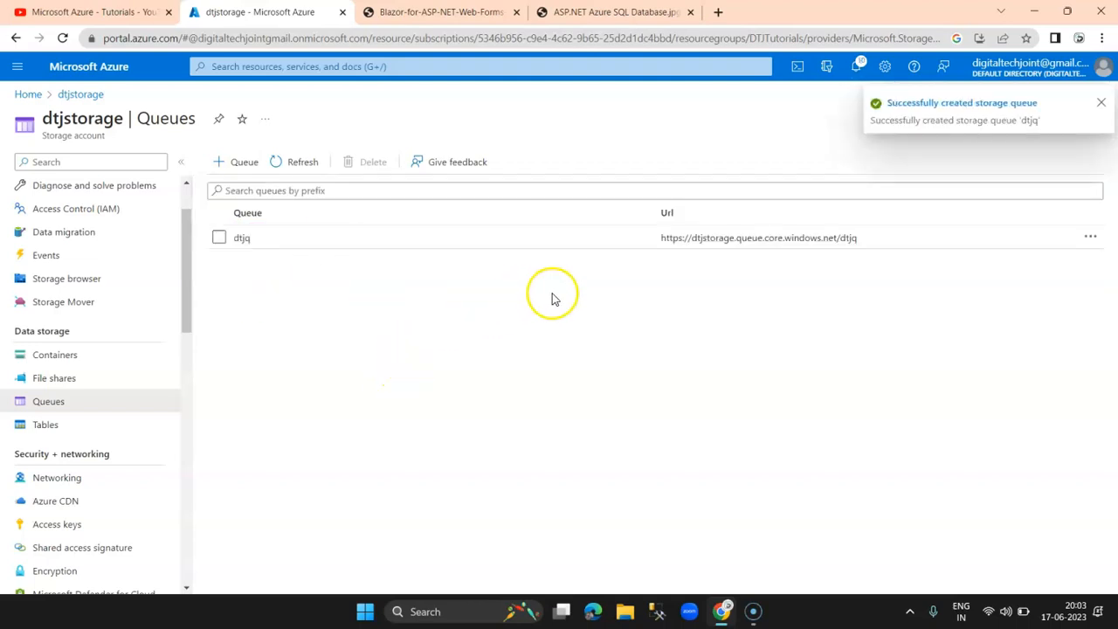
left_click_drag(860, 239, 657, 238)
left_click(757, 281)
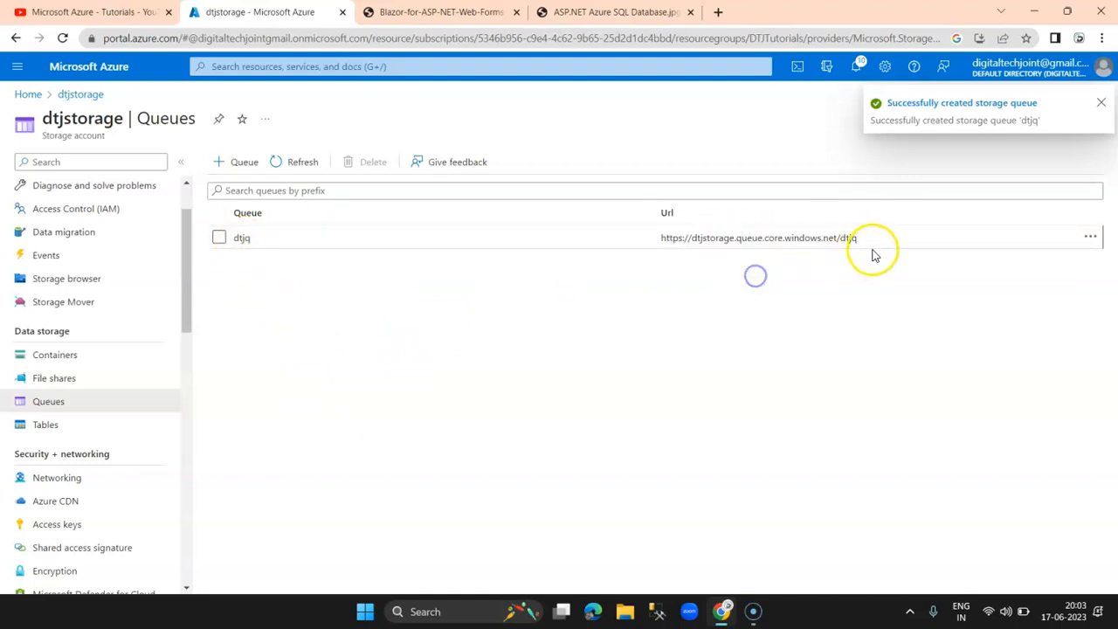
left_click(874, 240)
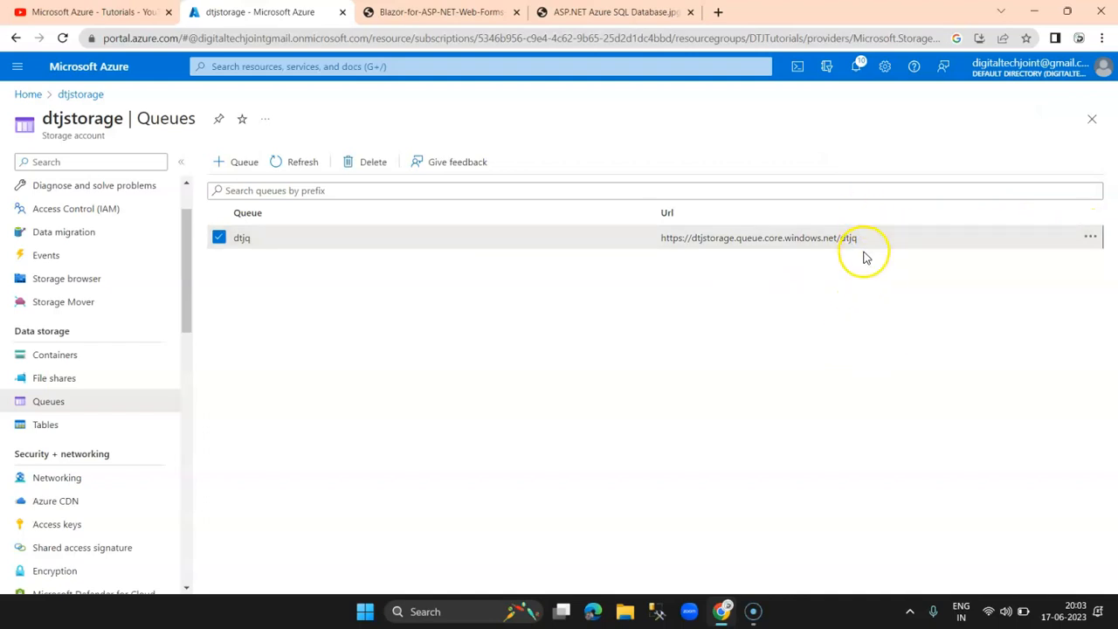
left_click(218, 236)
left_click(246, 241)
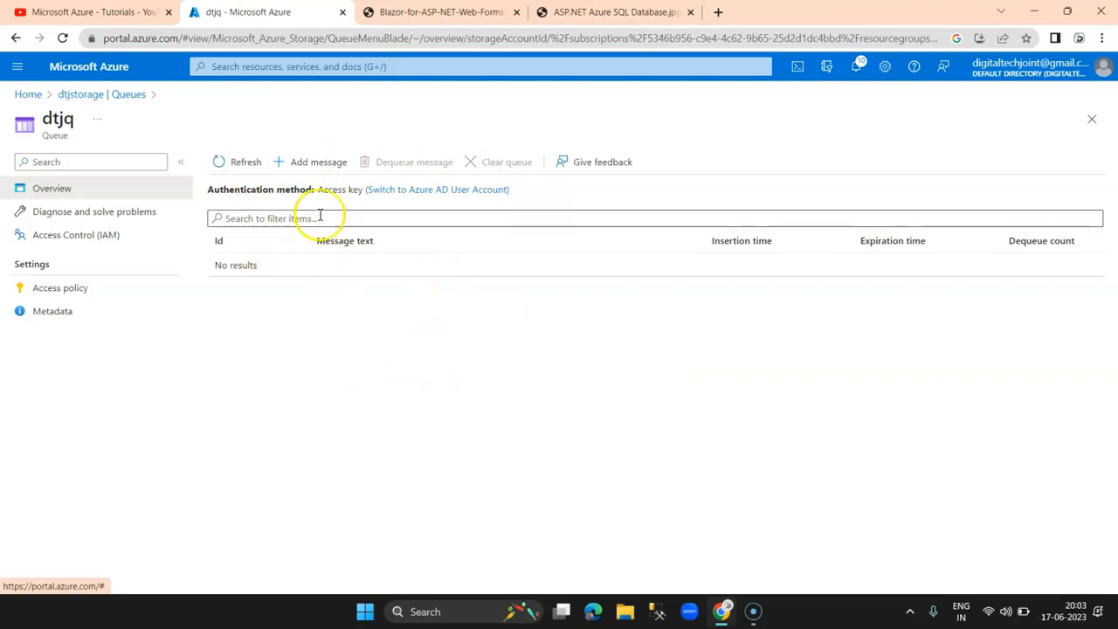
Step: Add 'this is my first message in the q' to dtjq, expiring in 1 day, then return to Queues
left_click(318, 162)
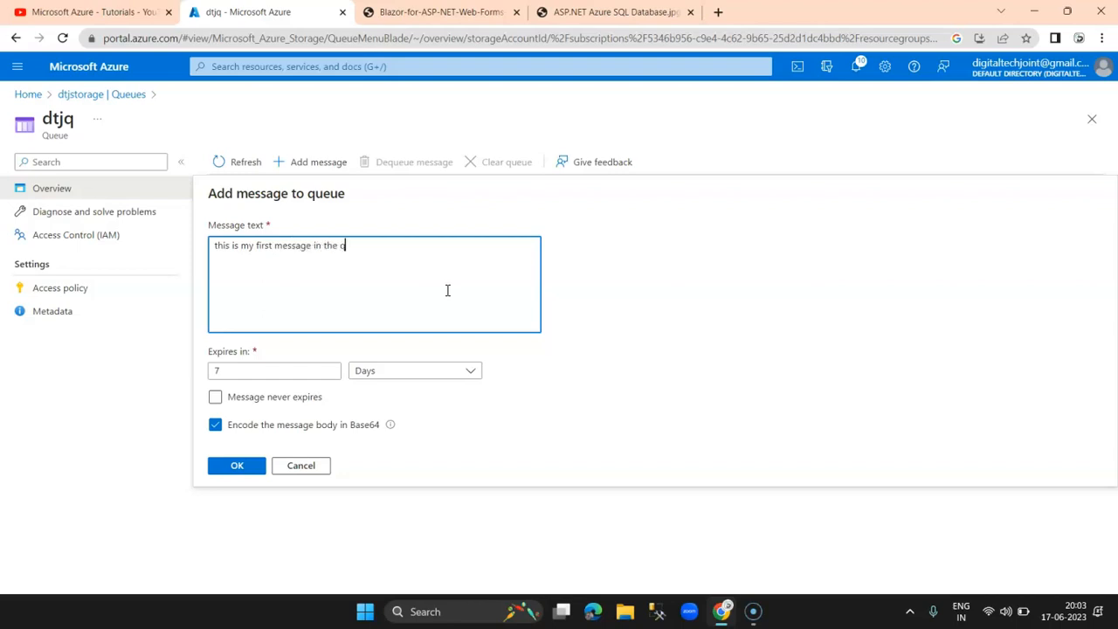
left_click(318, 377)
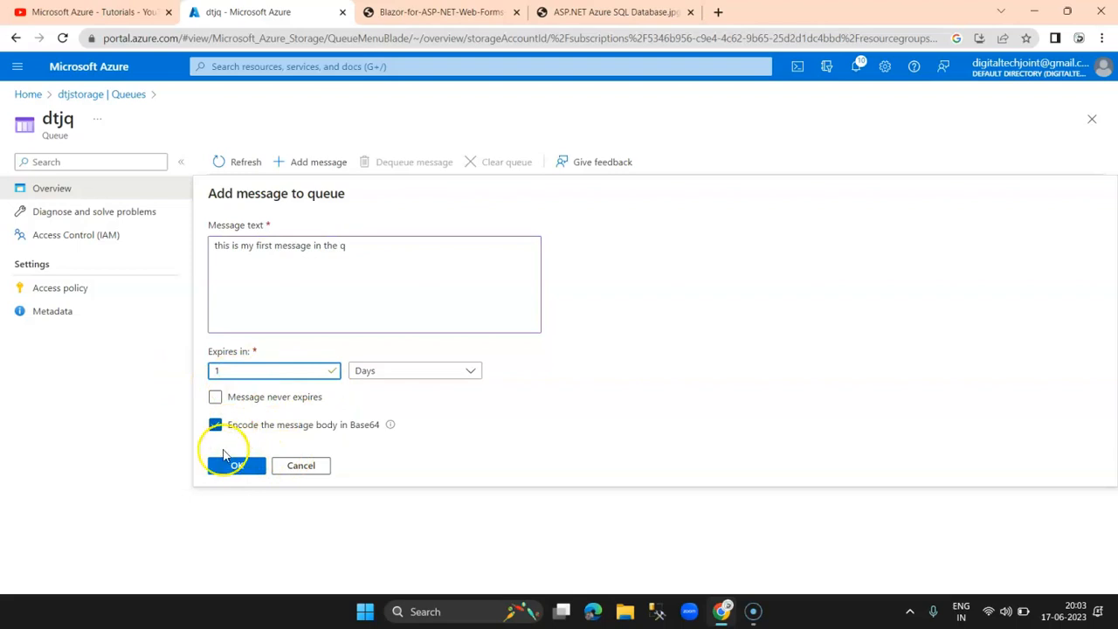
left_click(231, 463)
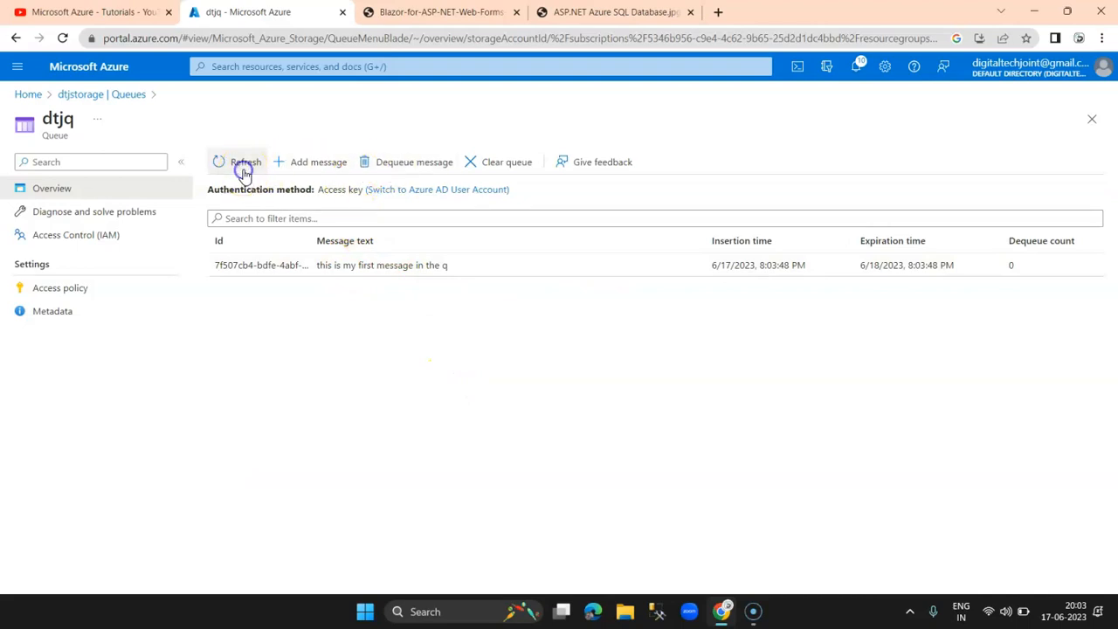
left_click(90, 93)
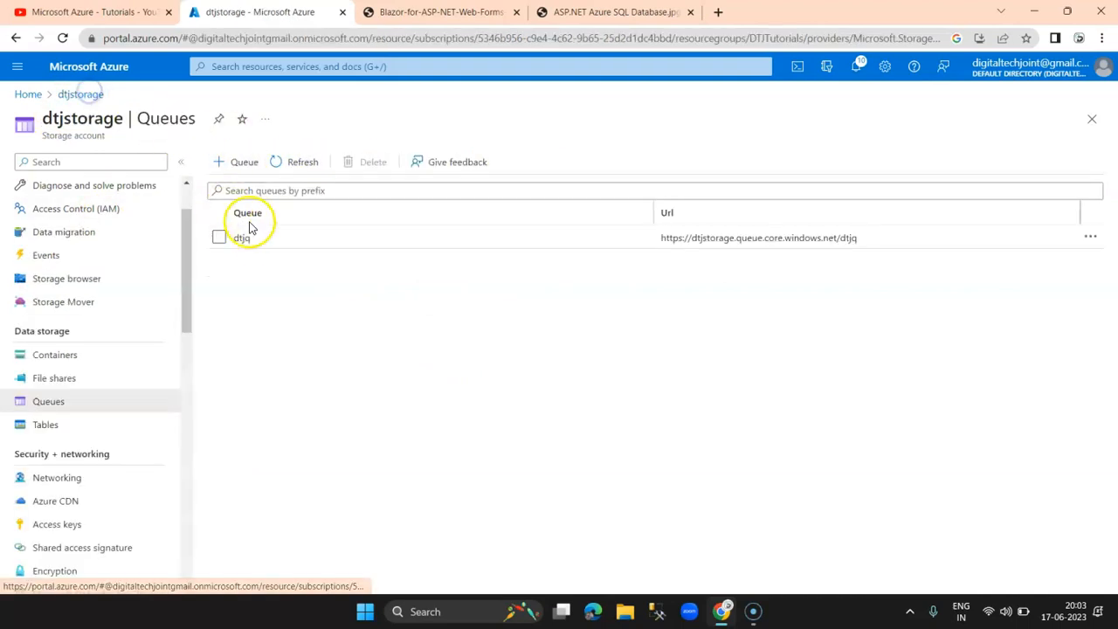
Step: Refresh the queue list, then reopen dtjstorage from Home and view its Tables page
left_click_drag(894, 237, 671, 235)
left_click(293, 166)
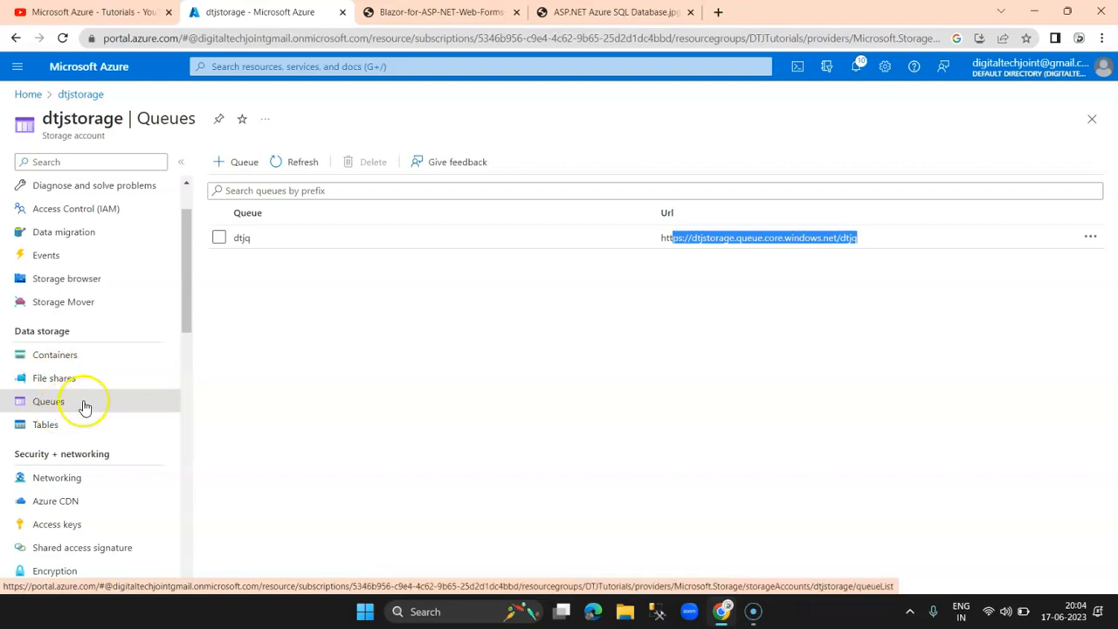
left_click(296, 401)
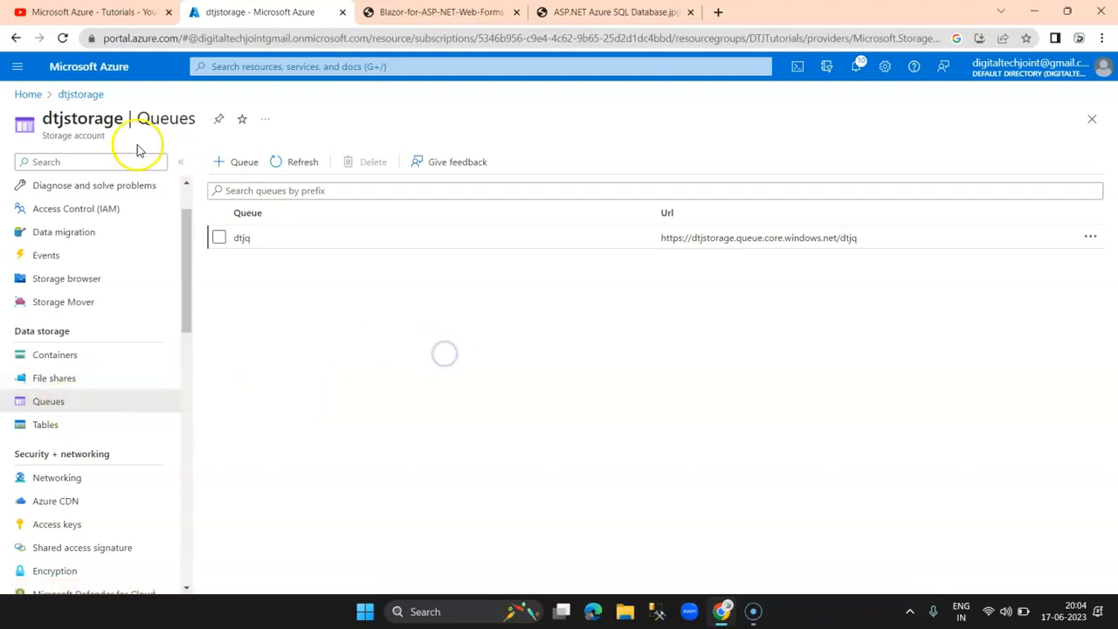
left_click(80, 95)
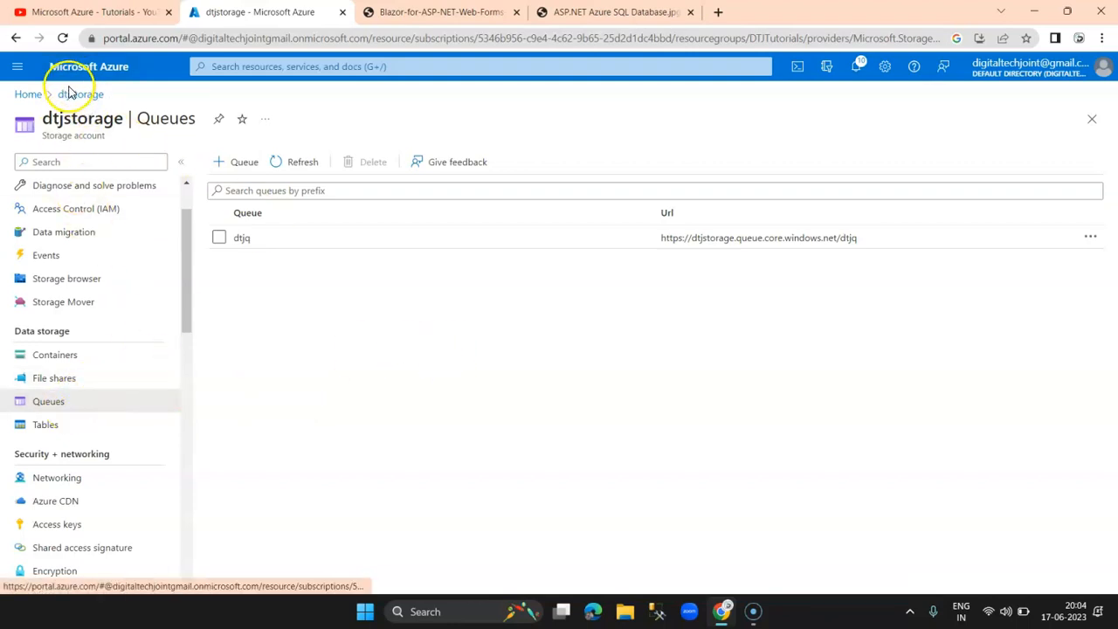
left_click(27, 94)
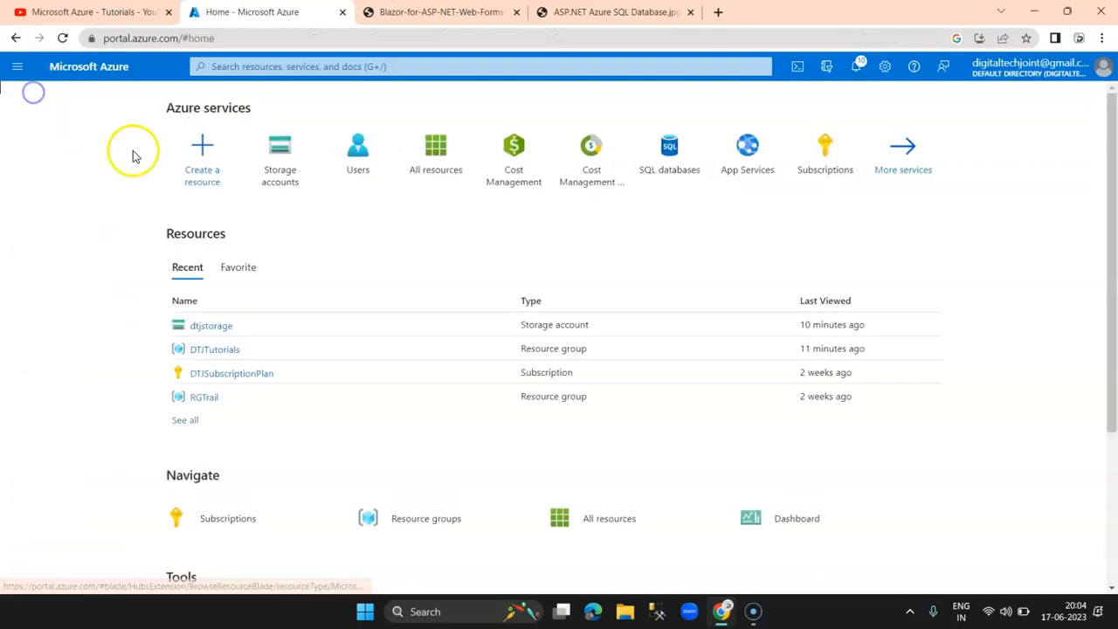
left_click(226, 327)
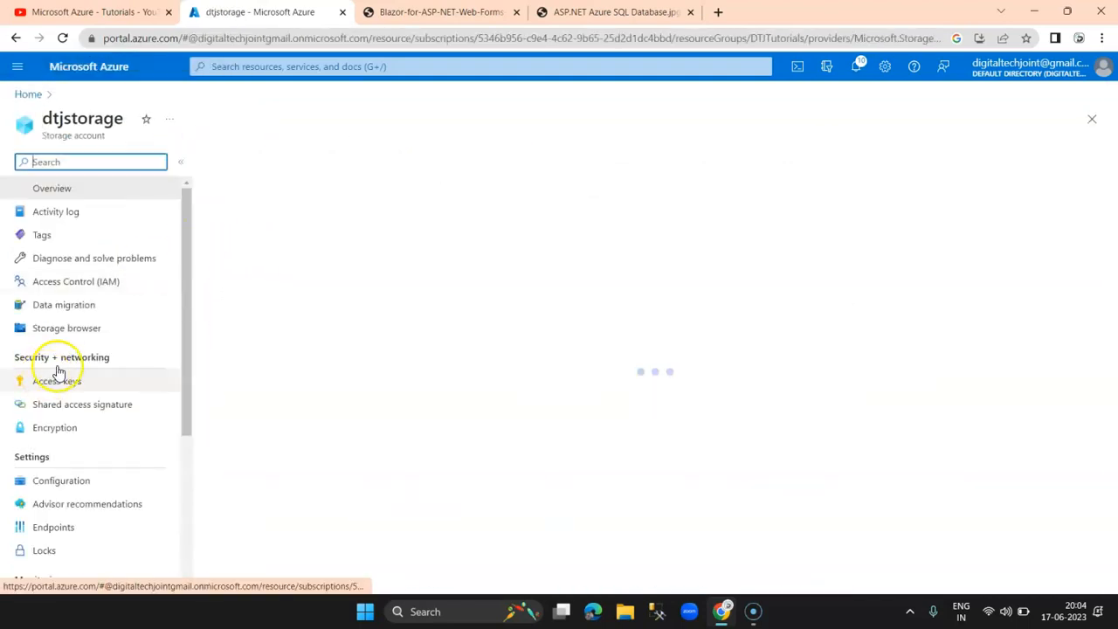
left_click_drag(187, 288, 187, 376)
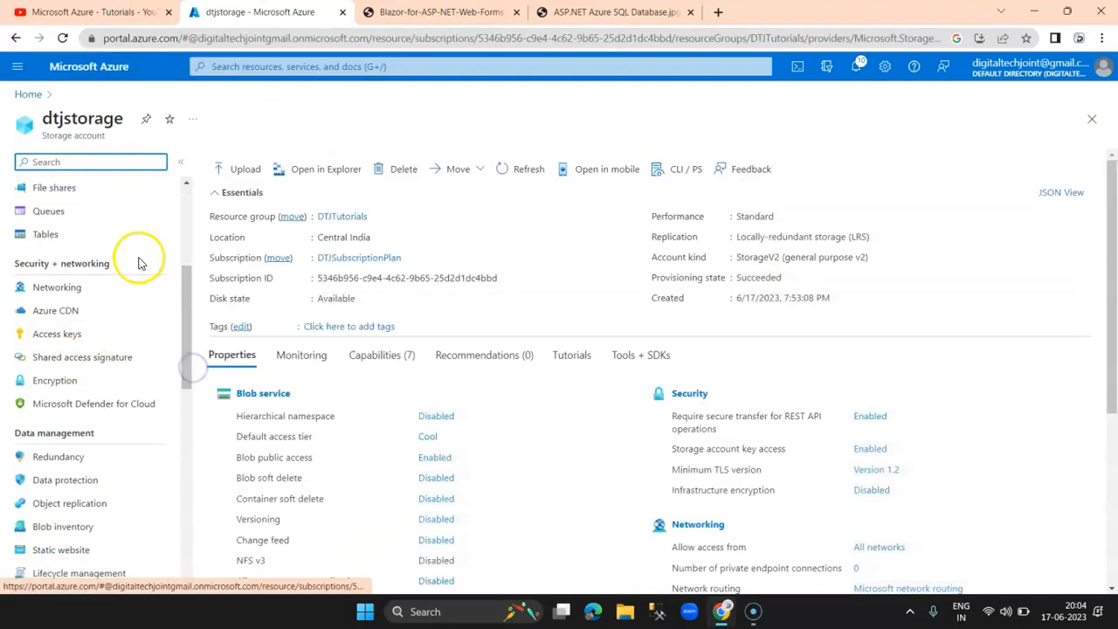
left_click(54, 233)
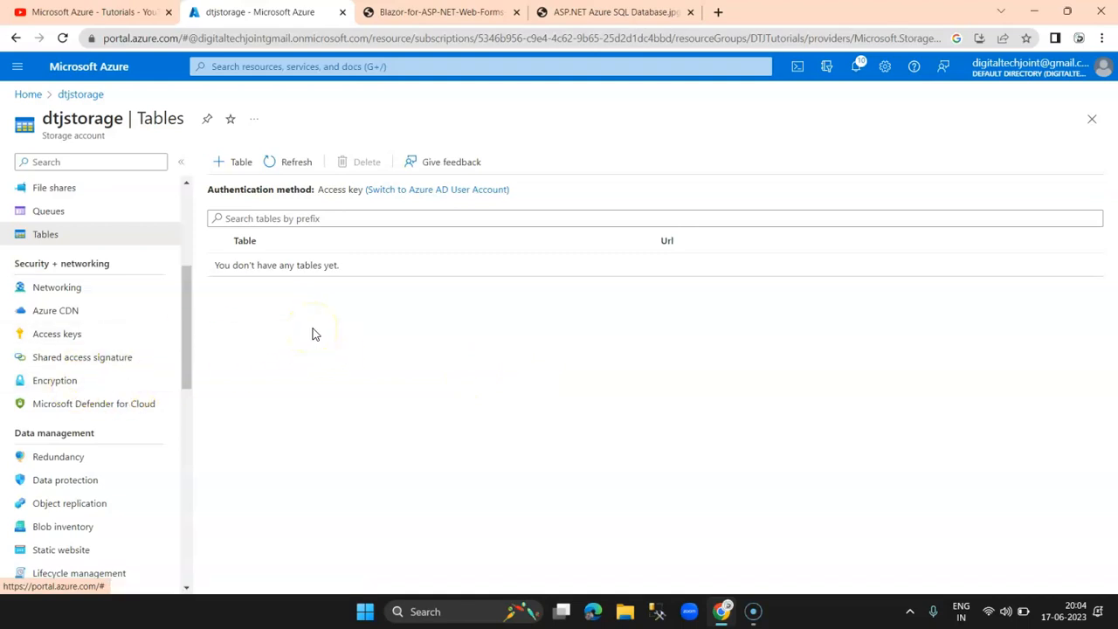
Step: Add a table named customers to dtjstorage and refresh the table list
left_click(242, 163)
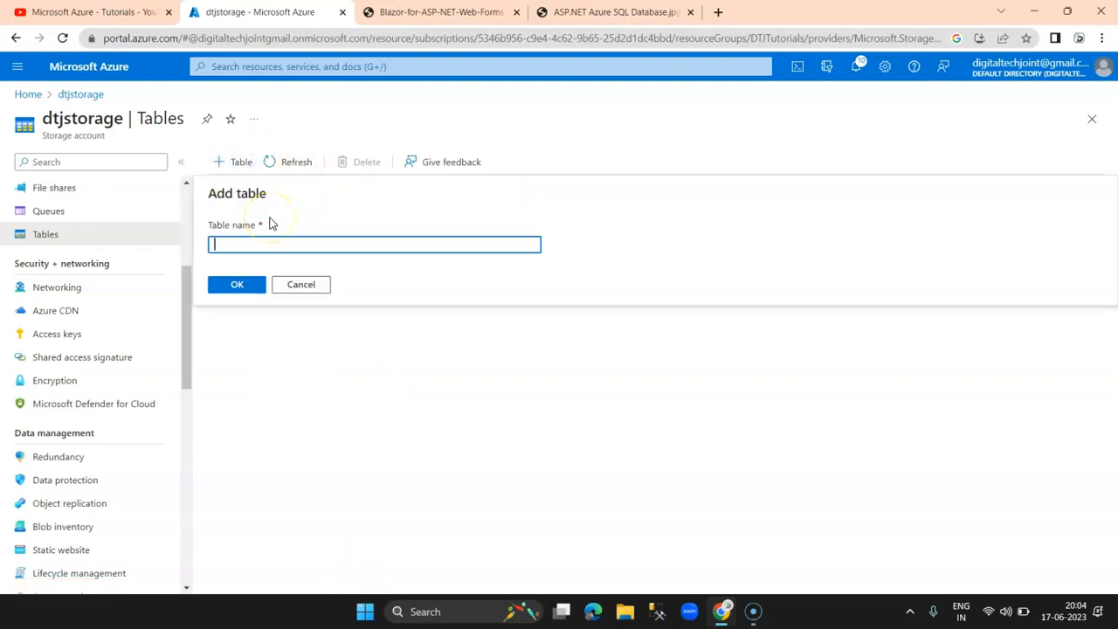
left_click(235, 286)
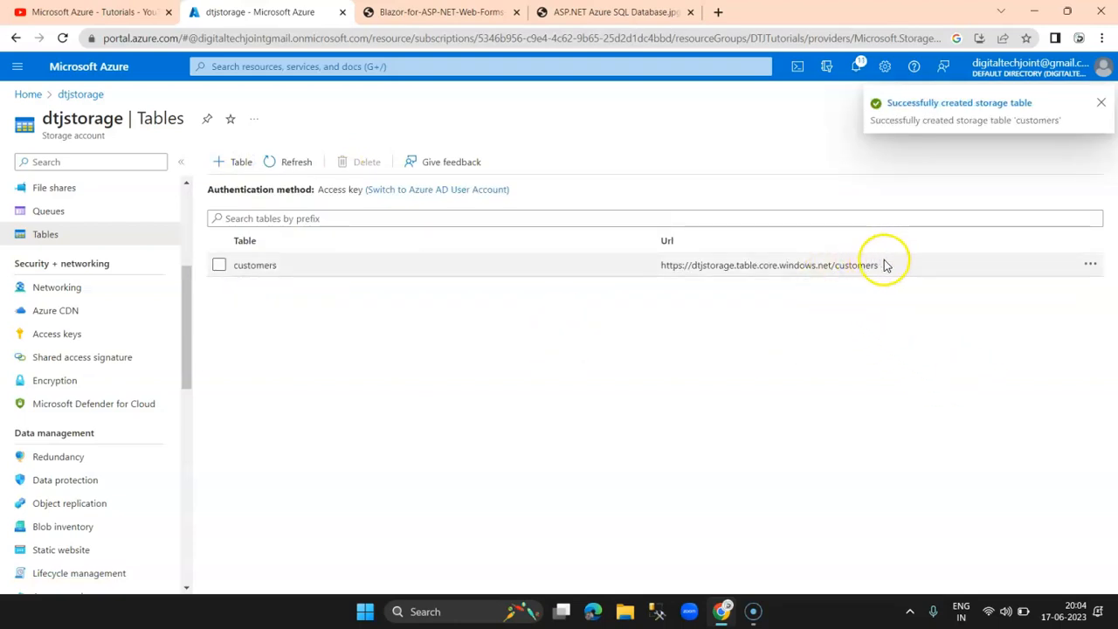
left_click_drag(886, 265, 766, 262)
left_click(497, 408)
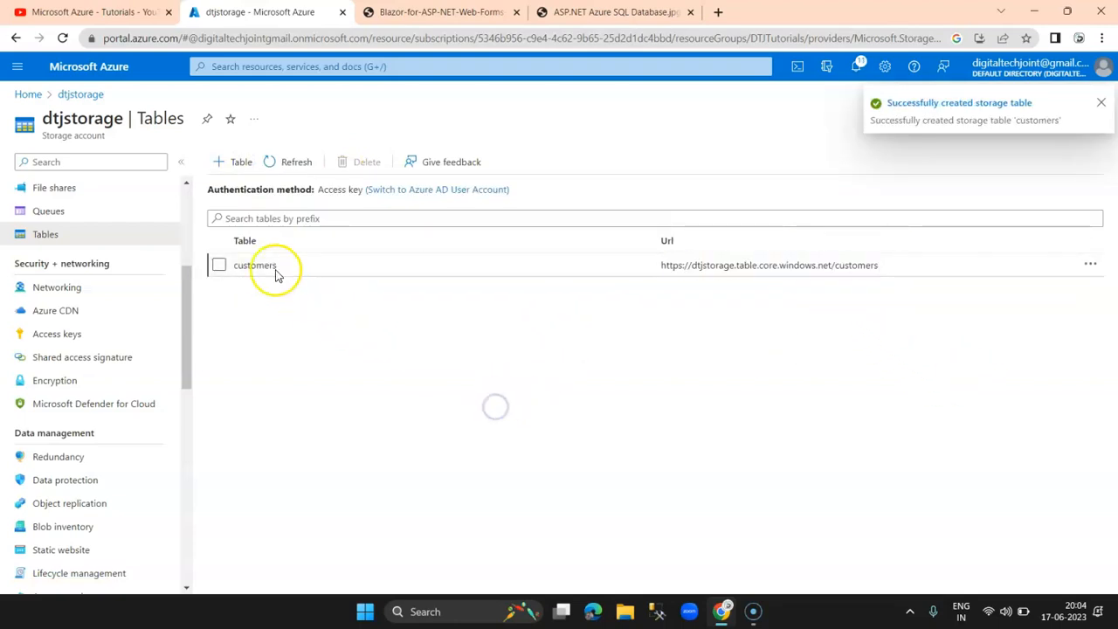
left_click(218, 263)
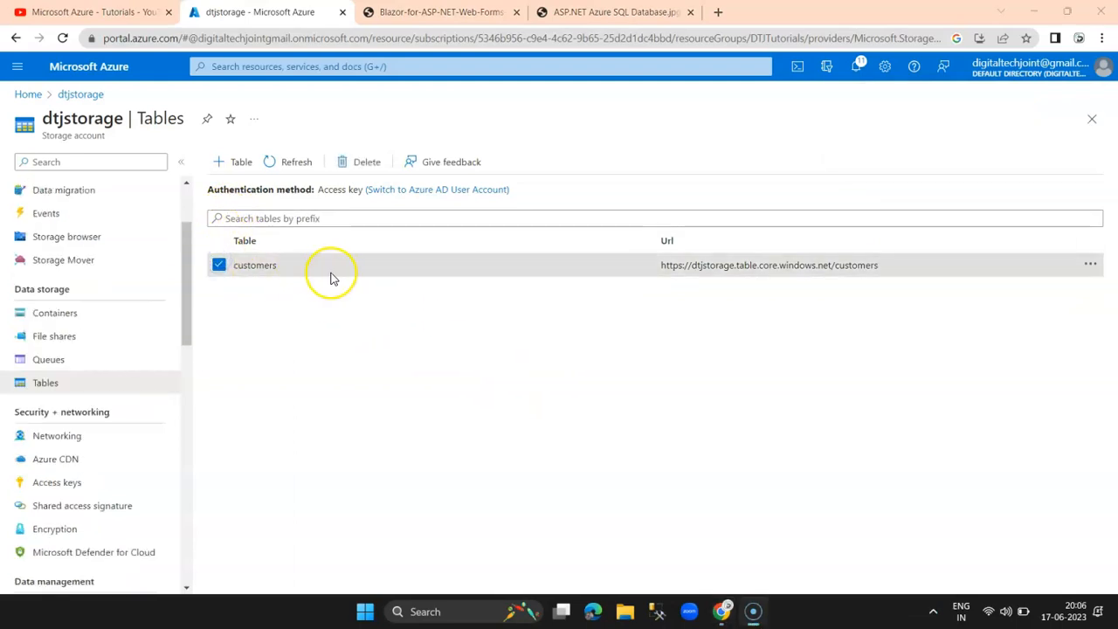
left_click(325, 273)
left_click(283, 162)
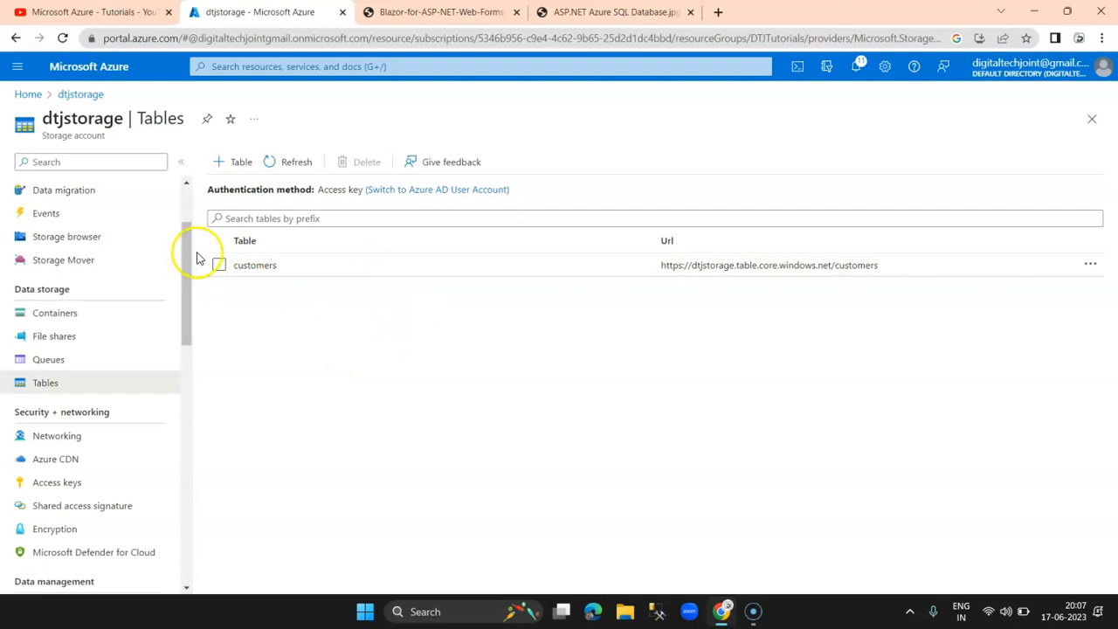
left_click_drag(185, 310, 185, 312)
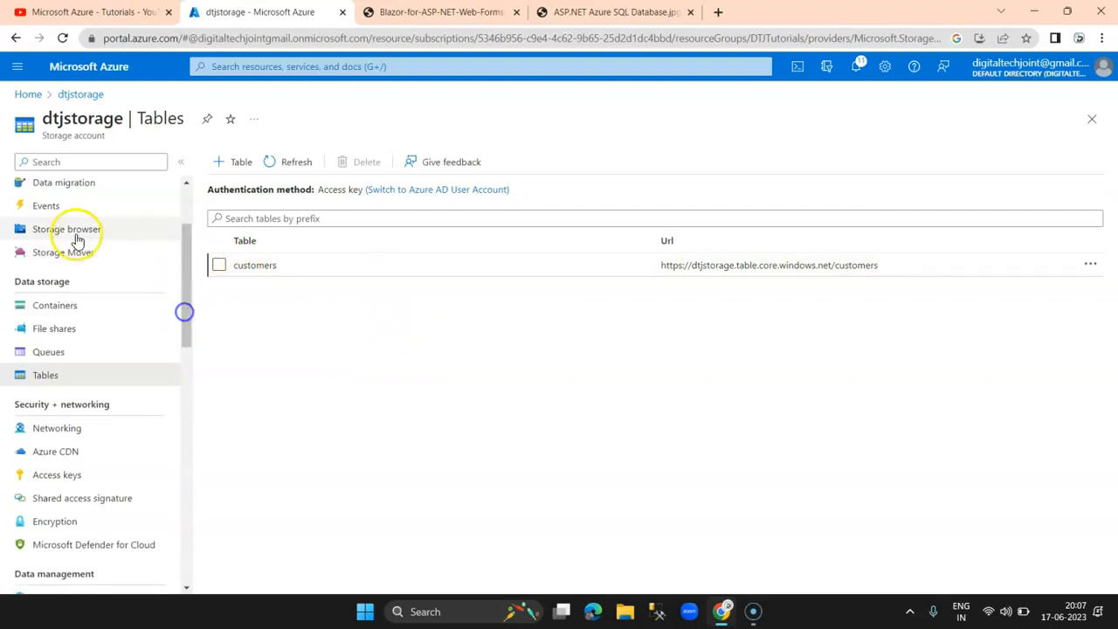
Step: In Storage browser, open the customers table under Tables and begin a new entity
left_click(76, 234)
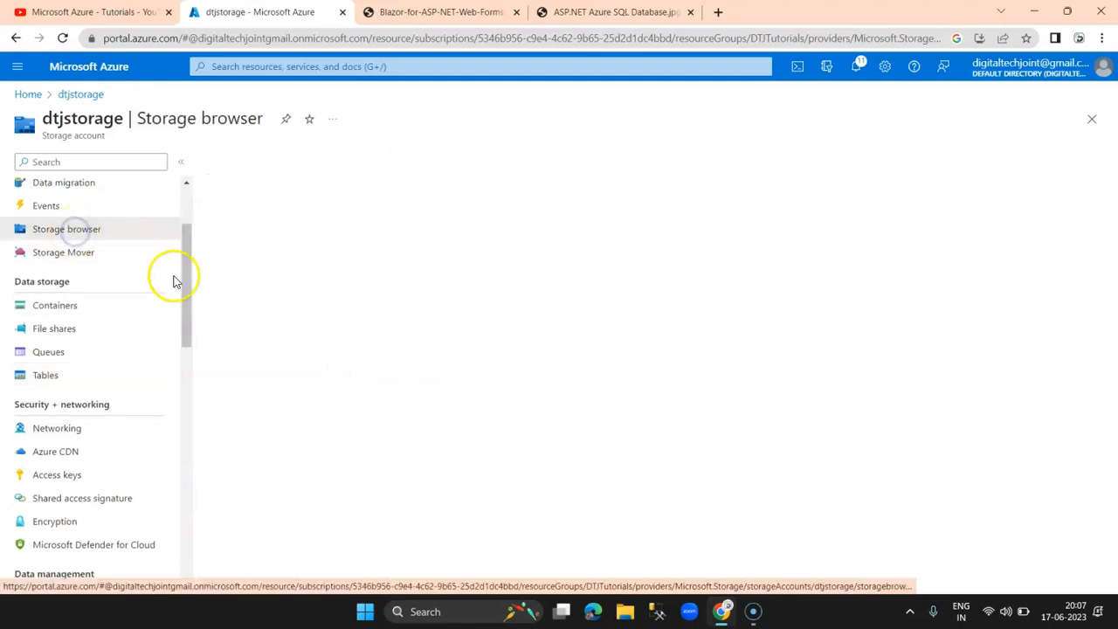
left_click_drag(182, 274, 183, 227)
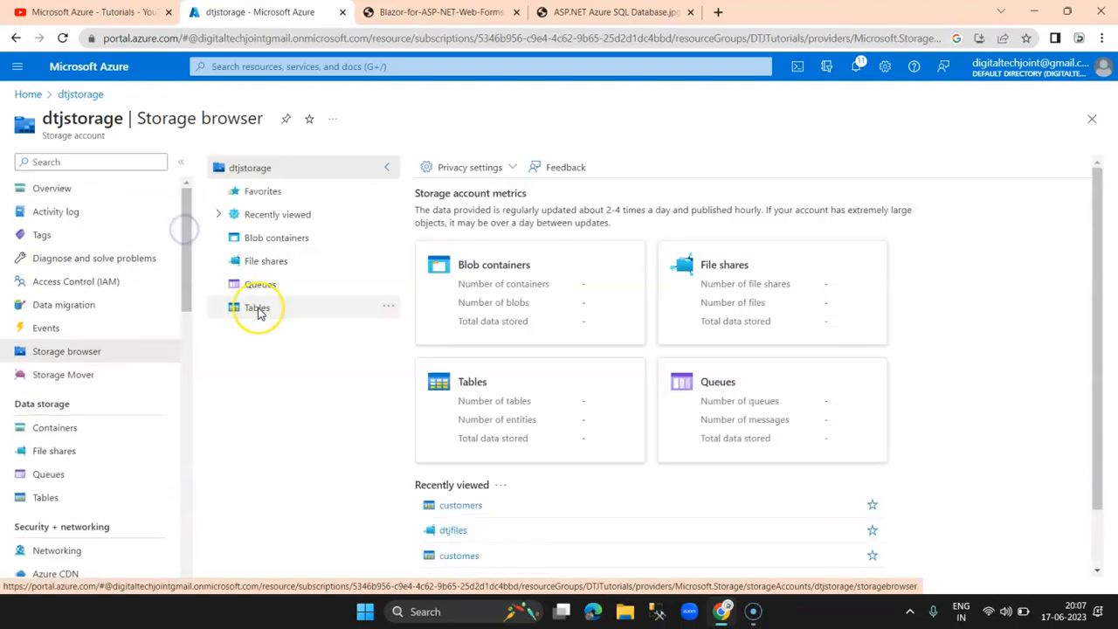
left_click(257, 310)
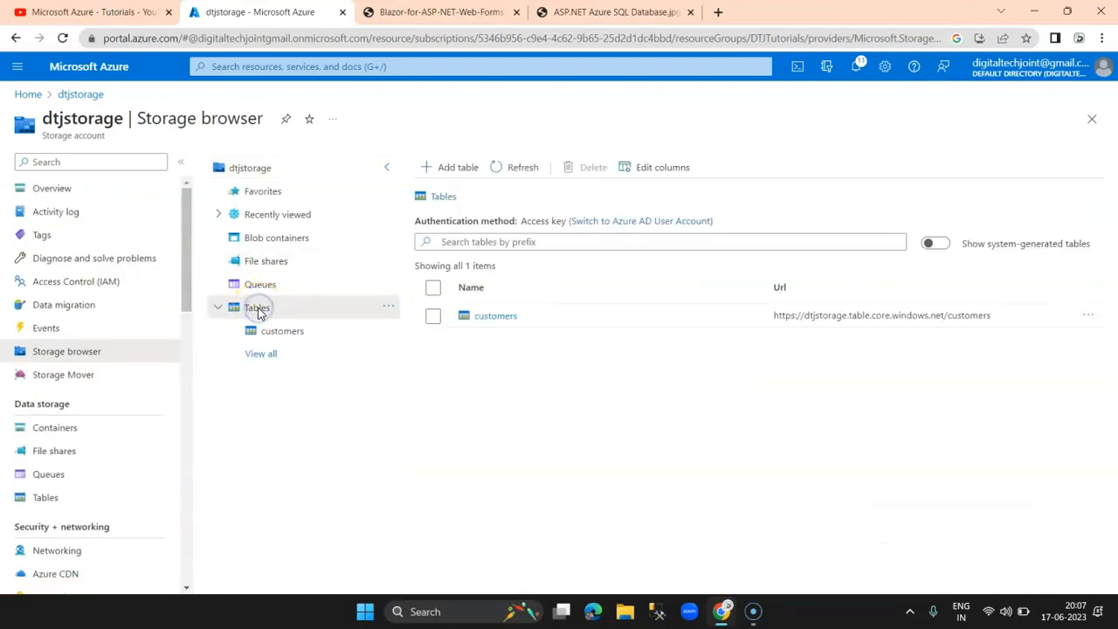
left_click(433, 317)
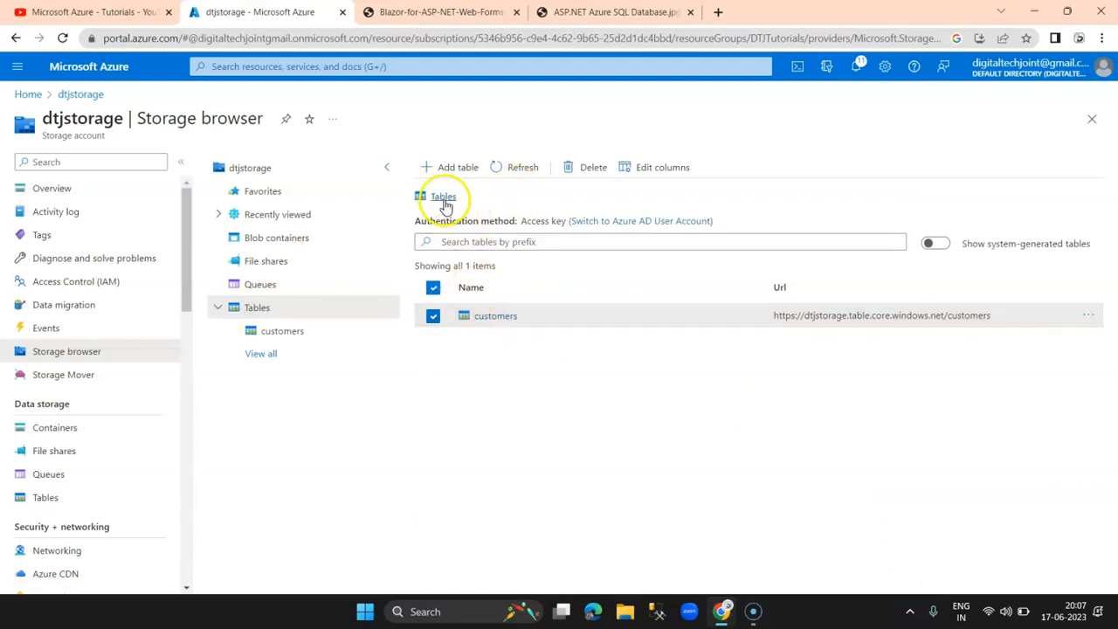
left_click(497, 318)
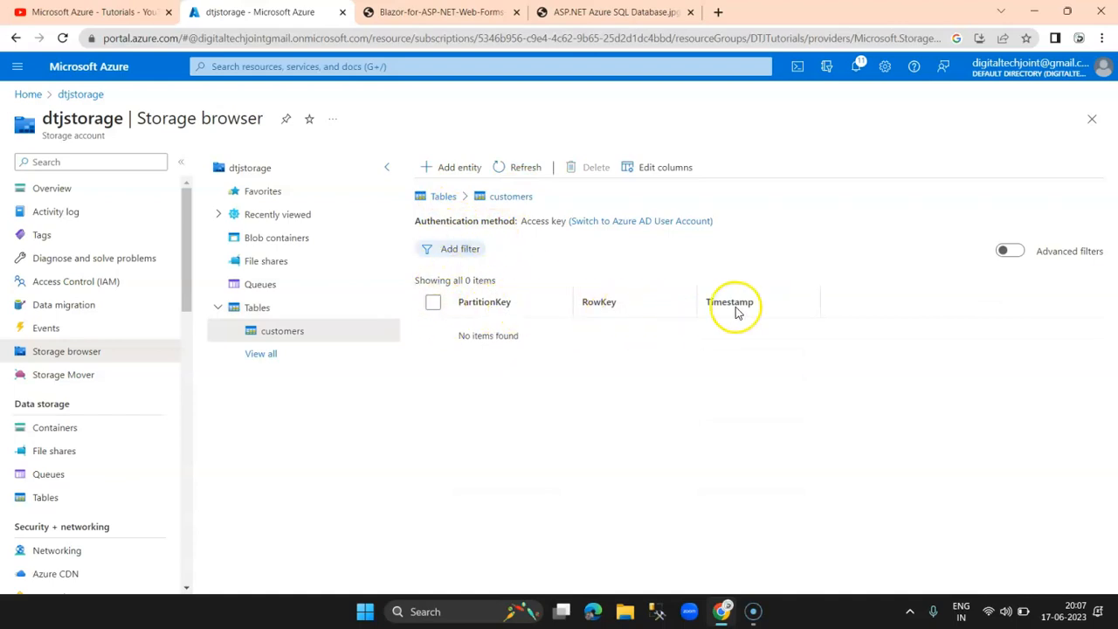
left_click(447, 168)
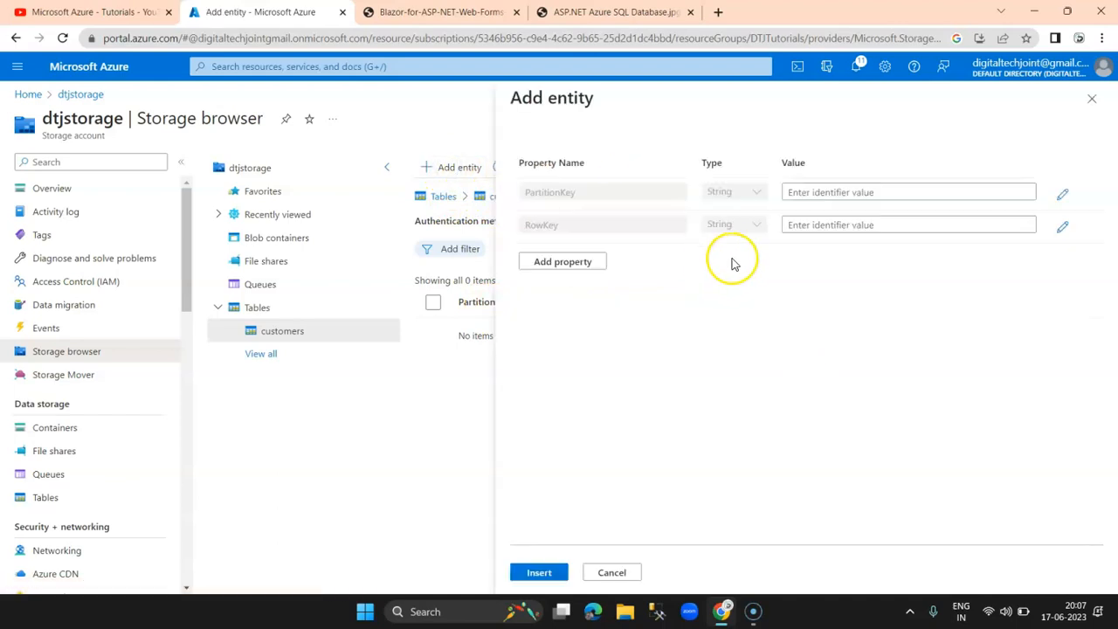
Step: Enter partkey as the PartitionKey and rowkey as the RowKey
left_click(870, 191)
type("part")
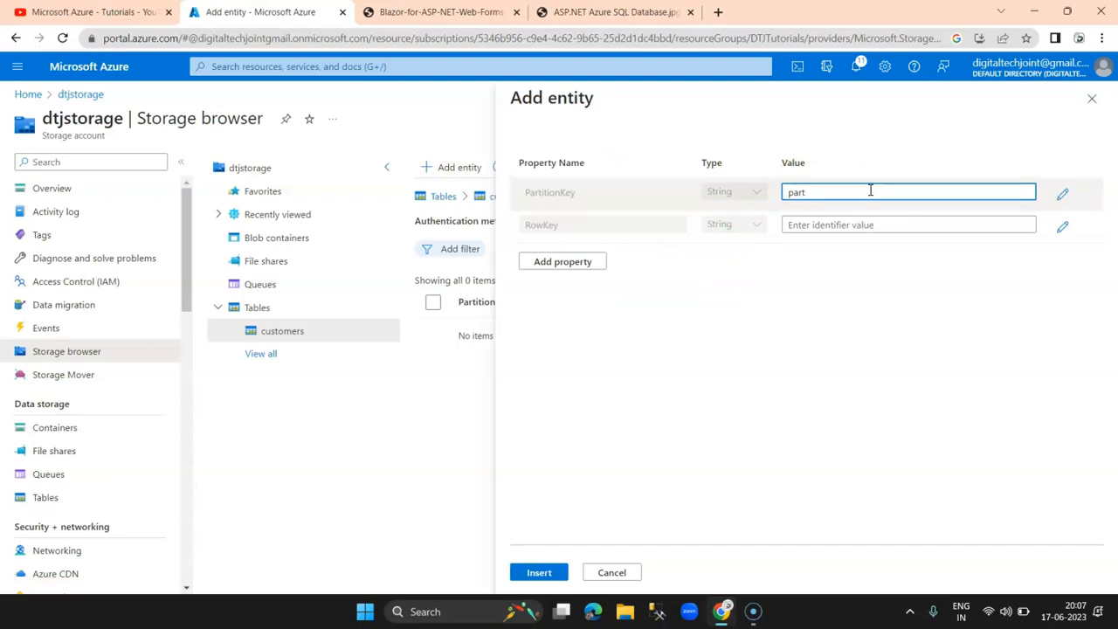
key("Tab")
key("Tab")
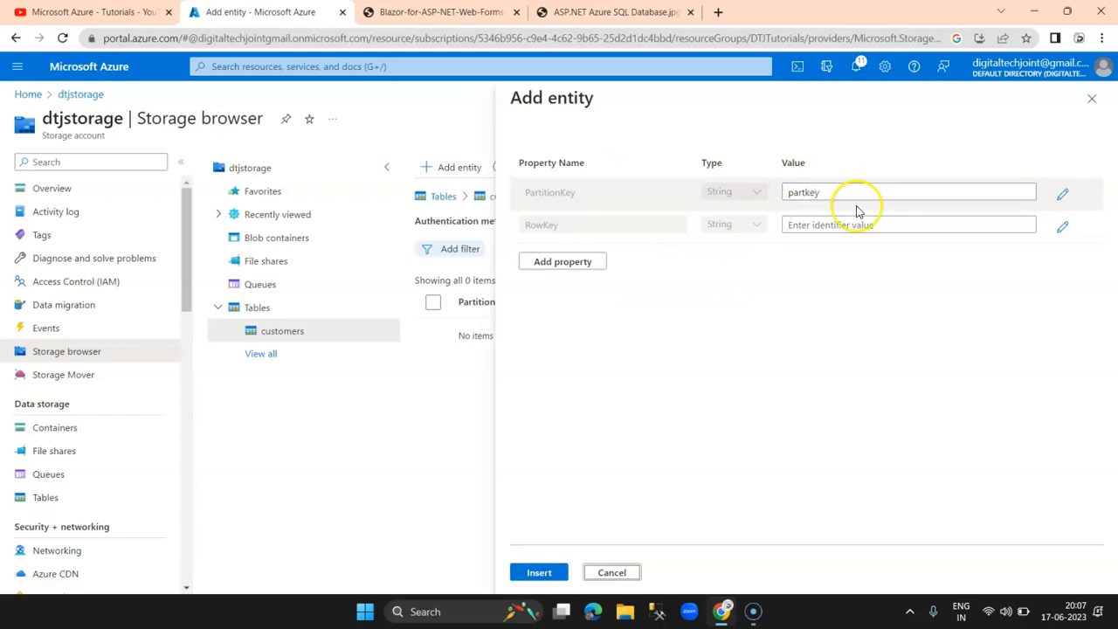
left_click(858, 220)
type("rowkey")
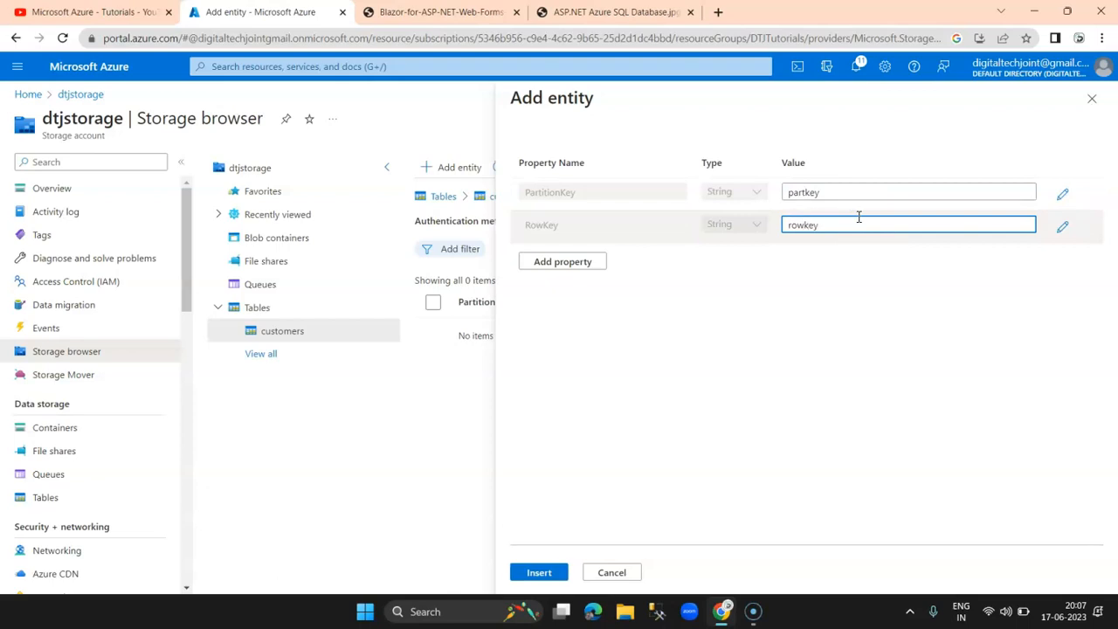
Step: Add name and address properties with their values
left_click(559, 262)
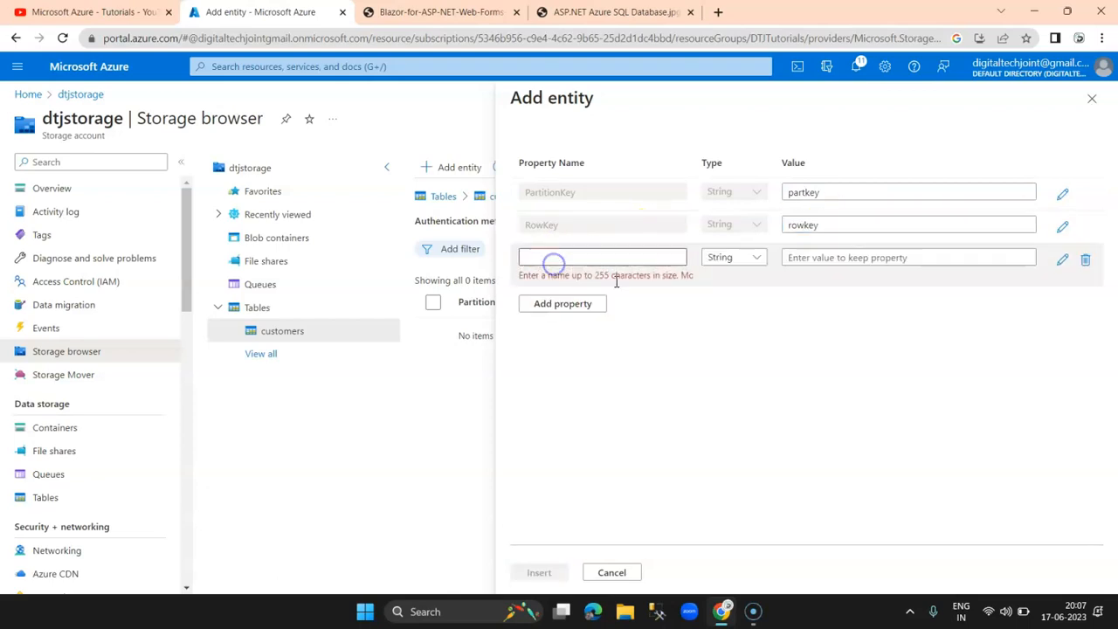
left_click(613, 255)
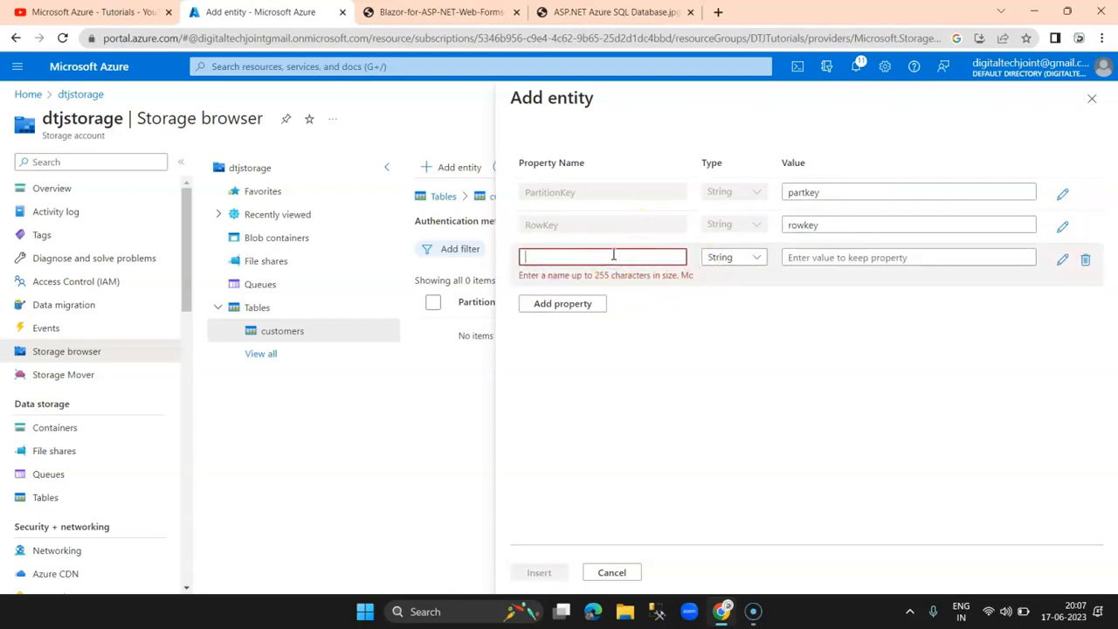
type("name")
left_click(860, 258)
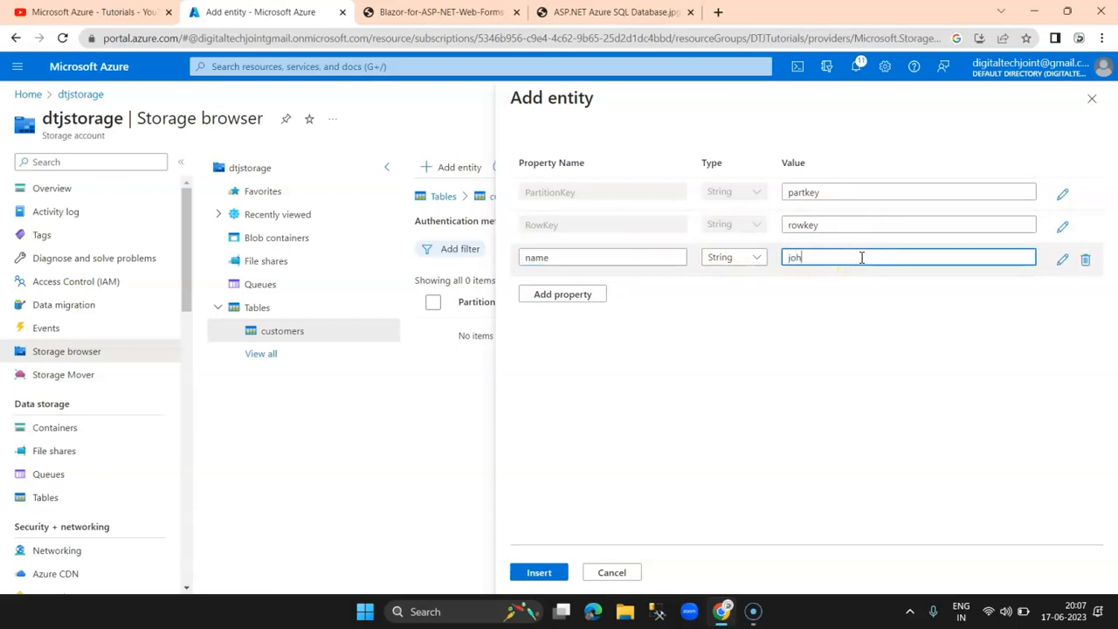
left_click(577, 294)
left_click(581, 289)
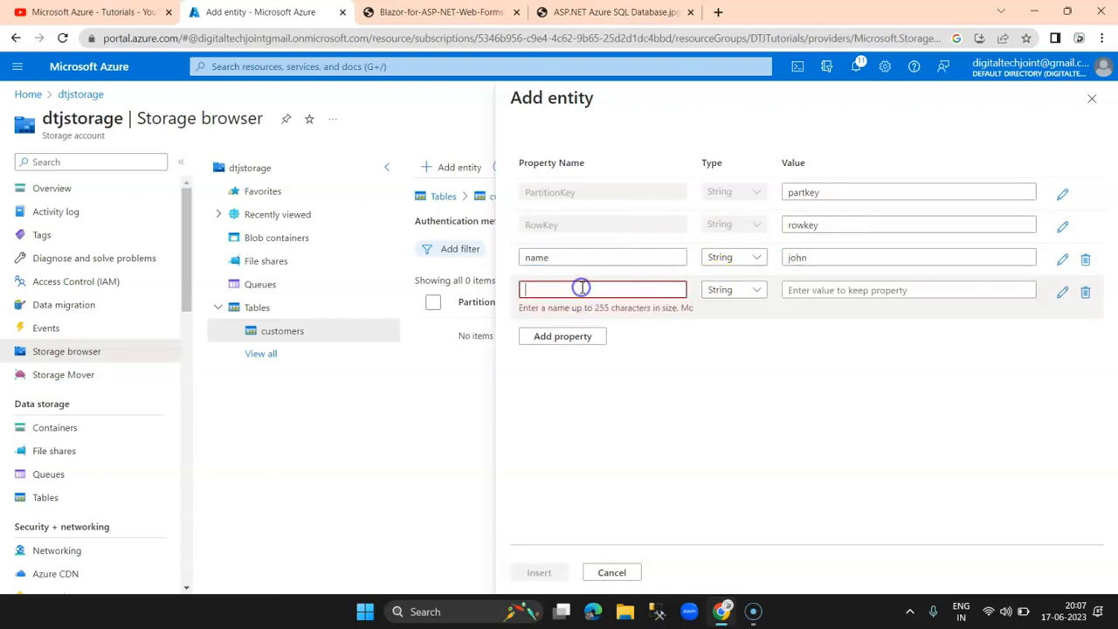
type("address")
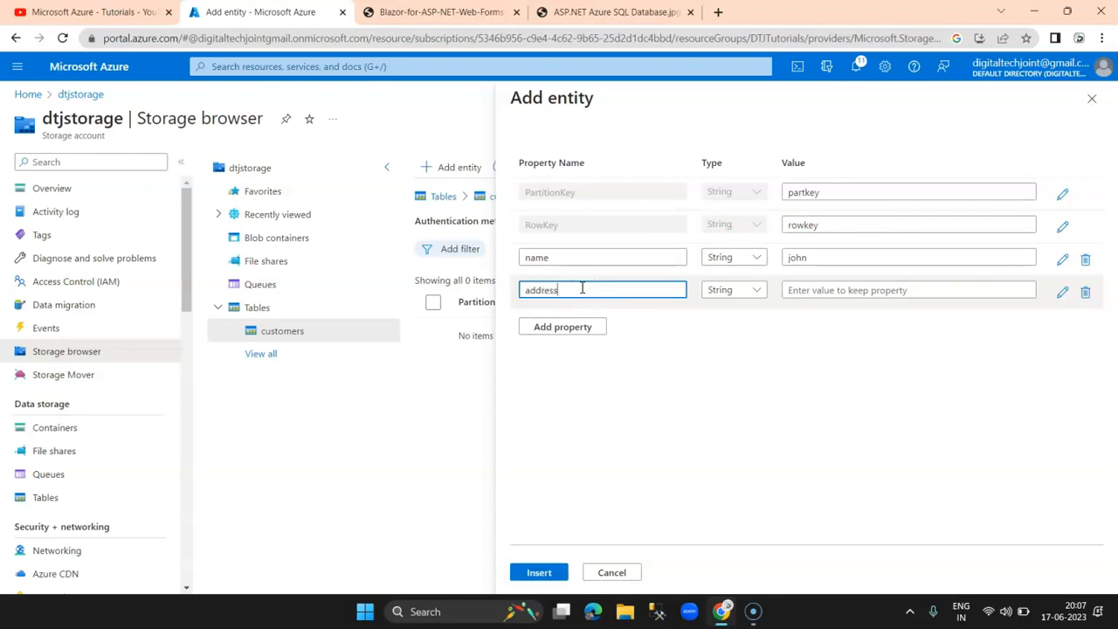
left_click(833, 290)
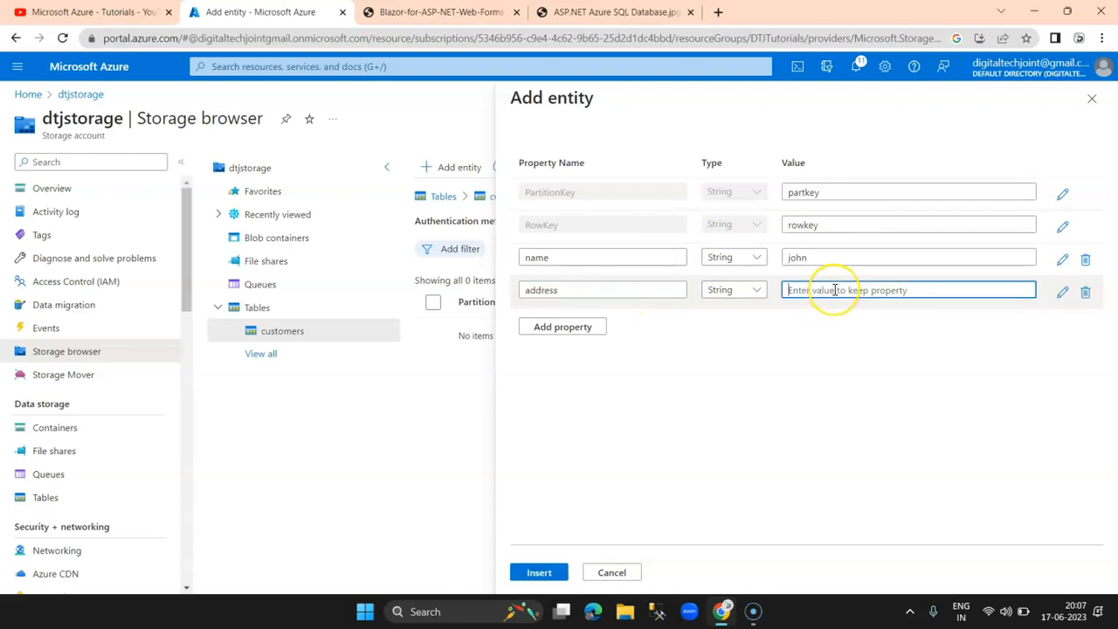
Step: Add an email property holding the contact's e-mail address and insert the entity
left_click(587, 332)
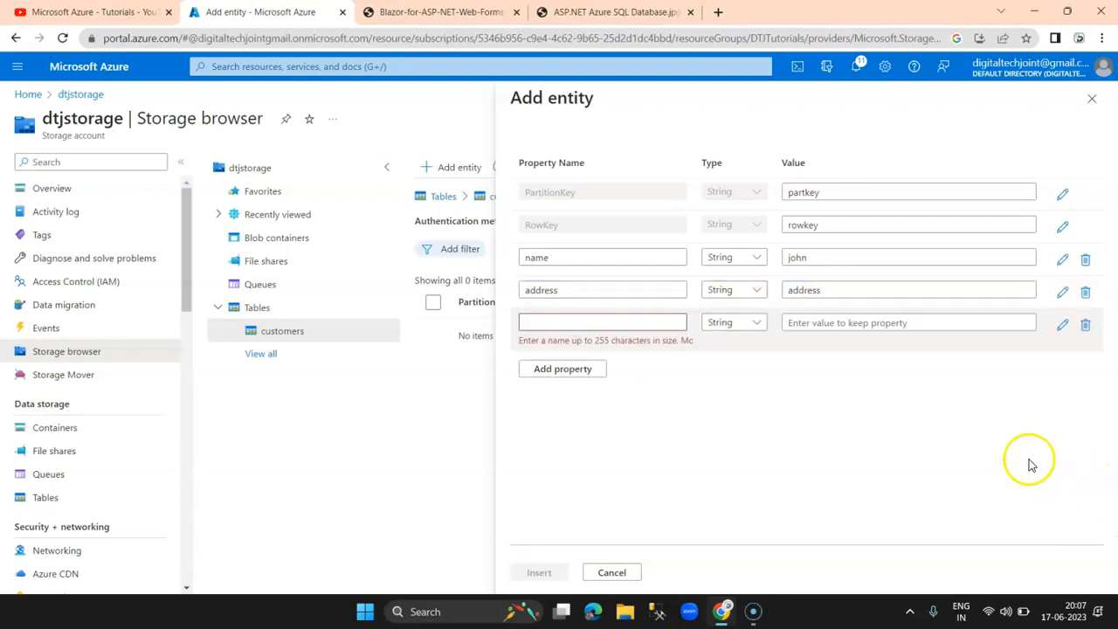
left_click(617, 322)
type("email")
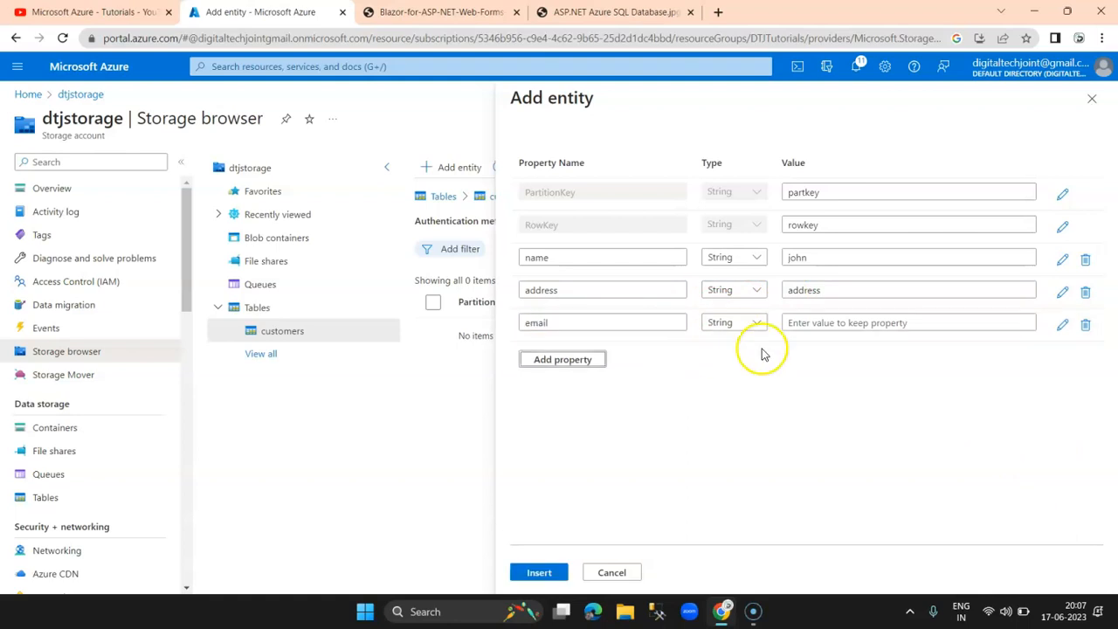
left_click(812, 325)
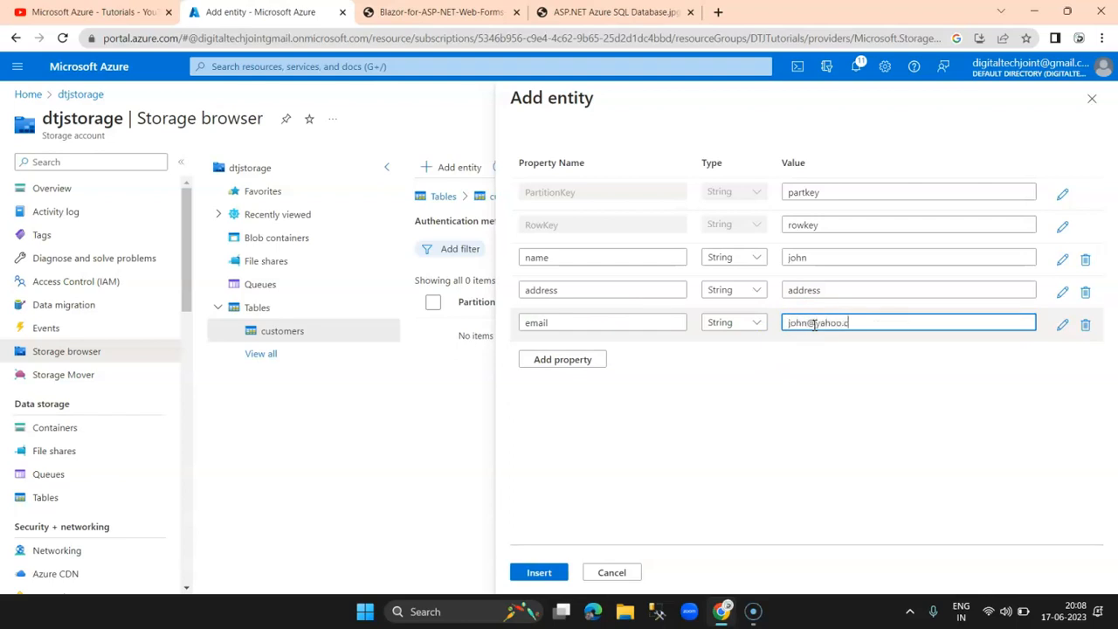
left_click(539, 573)
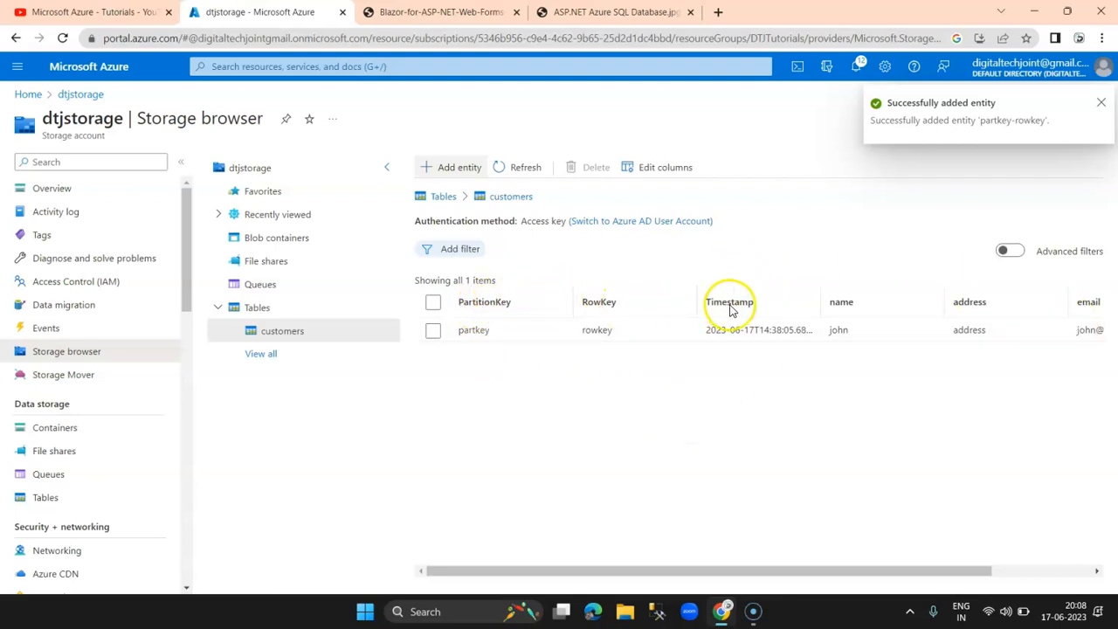
Step: Start a new customers entity with name, address and email plus one blank property row
left_click_drag(861, 570, 980, 571)
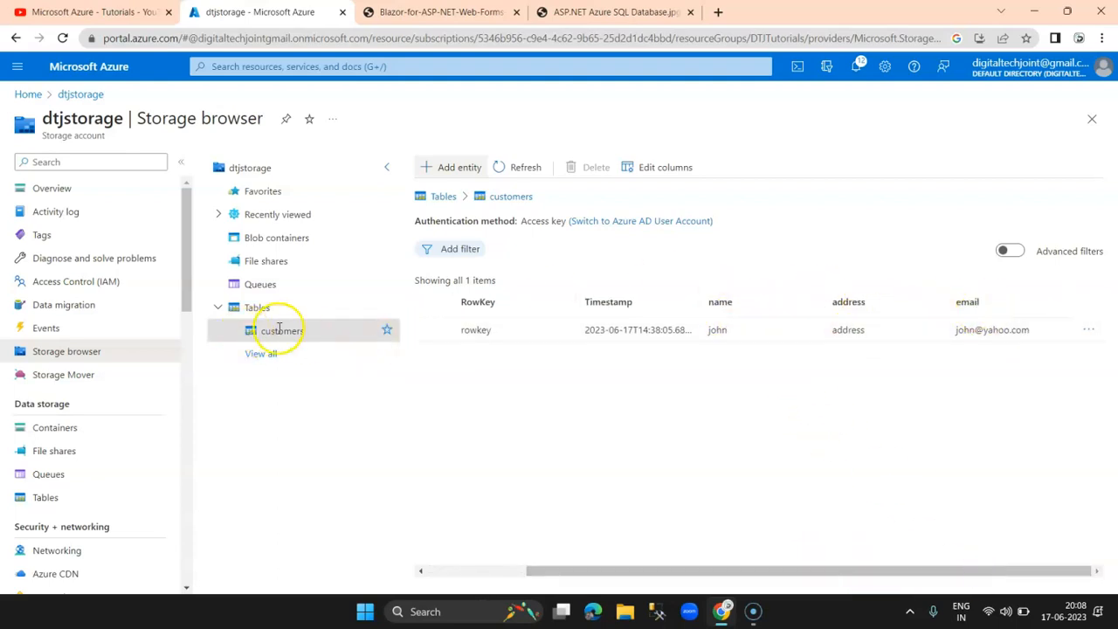
left_click(453, 167)
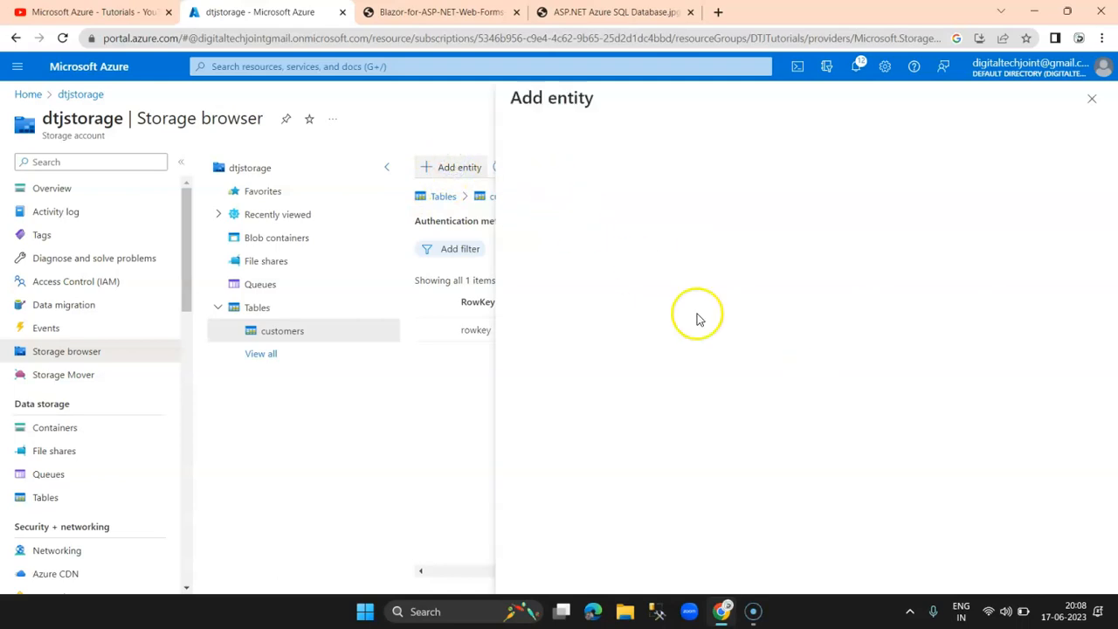
left_click(564, 358)
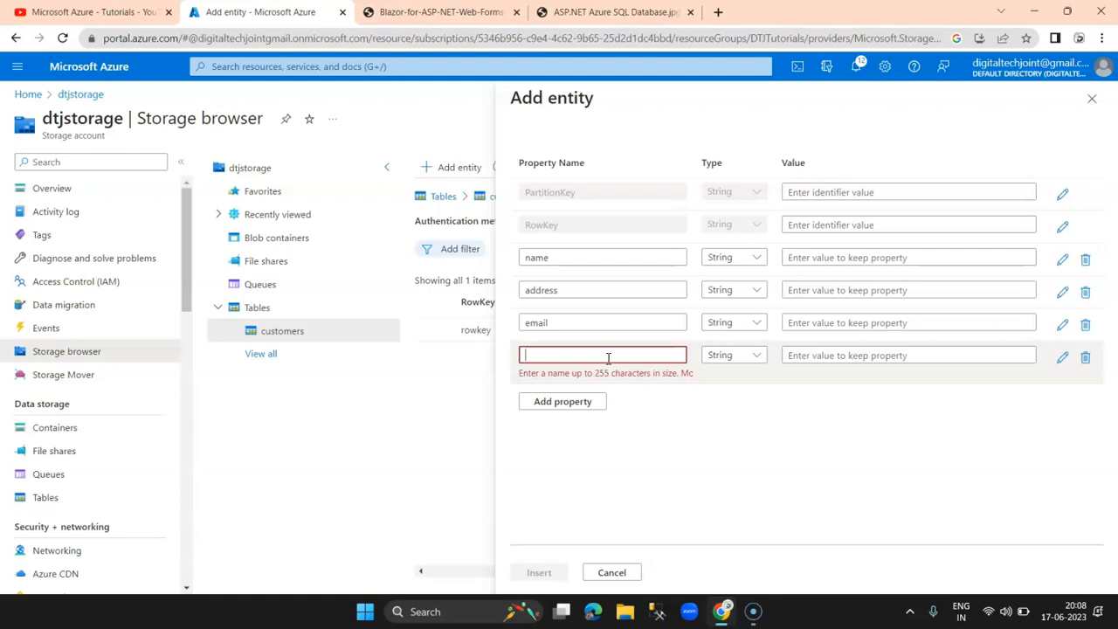
Step: Name the extra property securitynumber and insert the entity with empty keys
left_click(617, 359)
type("securitynumber")
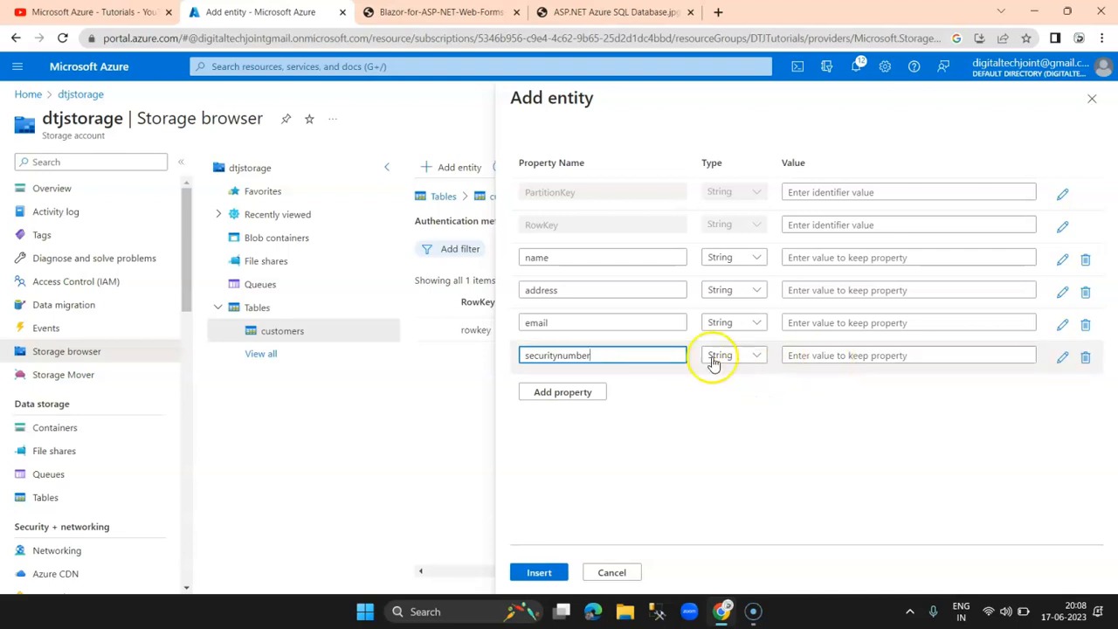
left_click(539, 572)
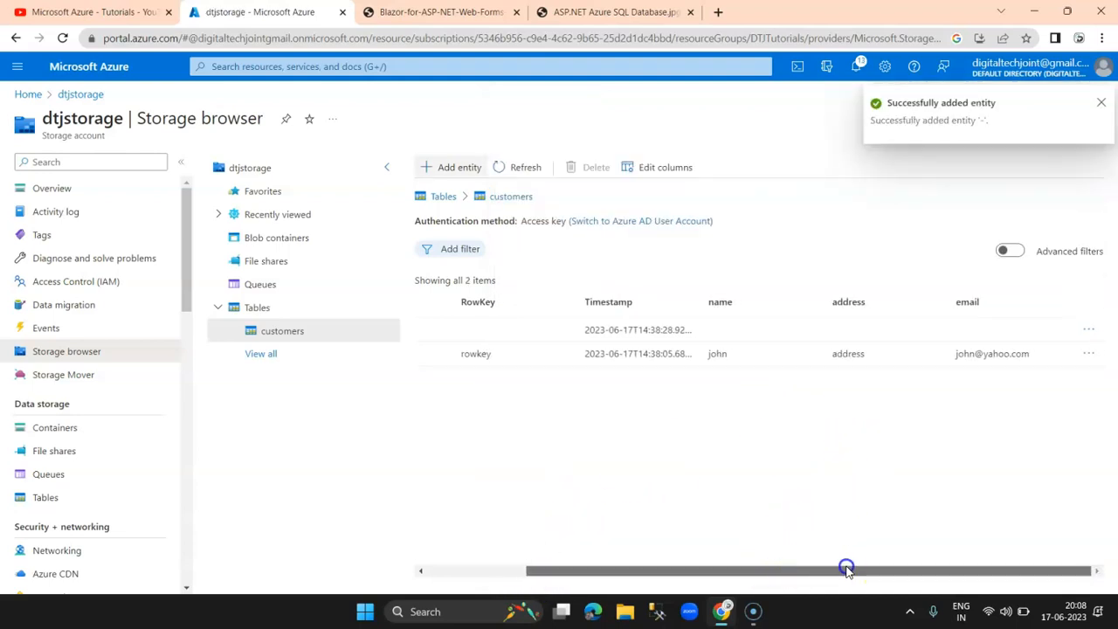
Step: Select the partkey/rowkey entity instead of the empty-key one and open its actions menu
left_click_drag(1046, 571, 740, 577)
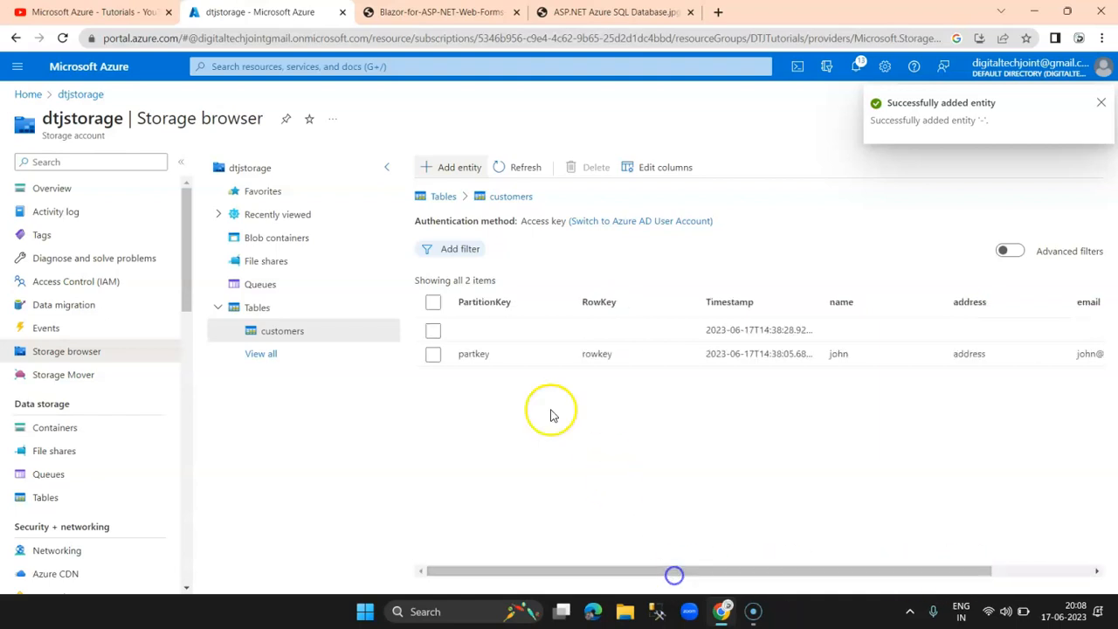
left_click(544, 328)
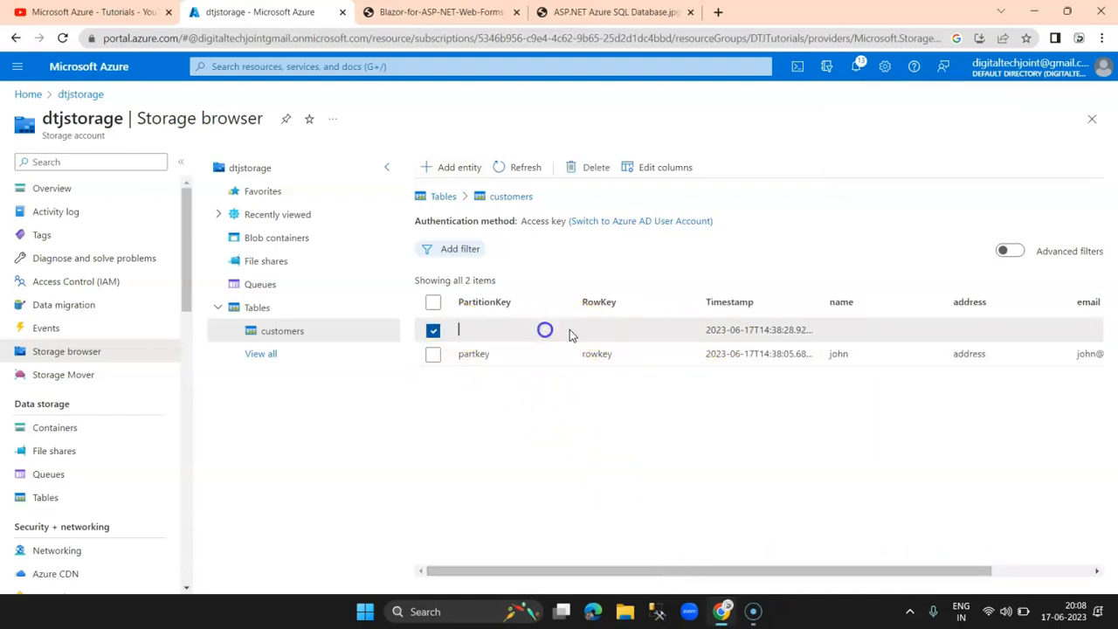
left_click_drag(848, 572, 674, 570)
left_click(432, 331)
left_click(434, 355)
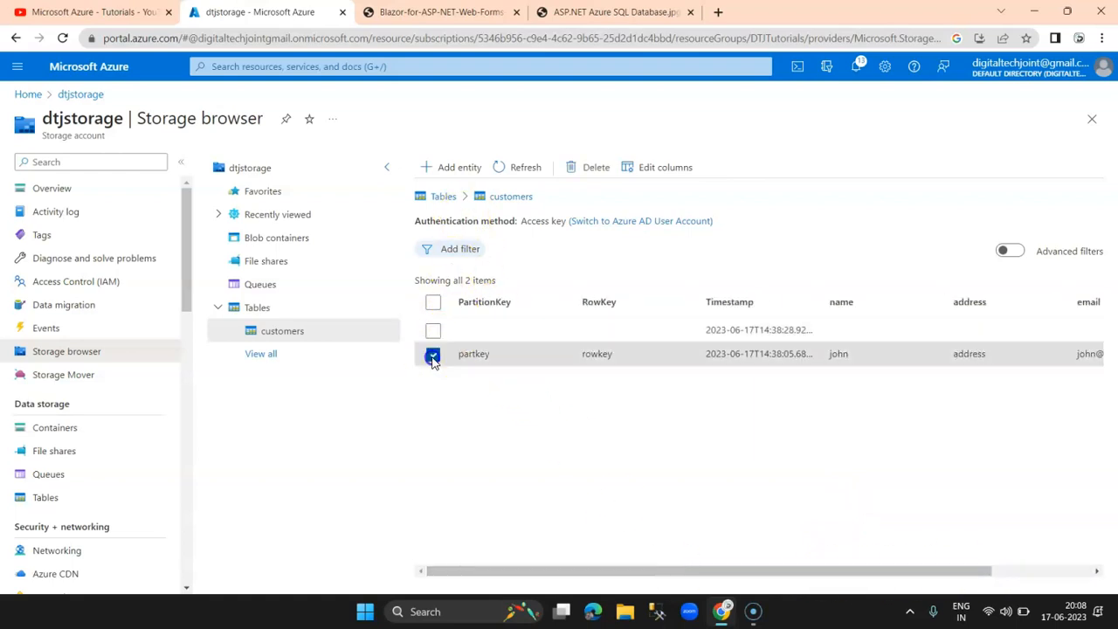
left_click_drag(864, 571, 966, 572)
left_click(1093, 356)
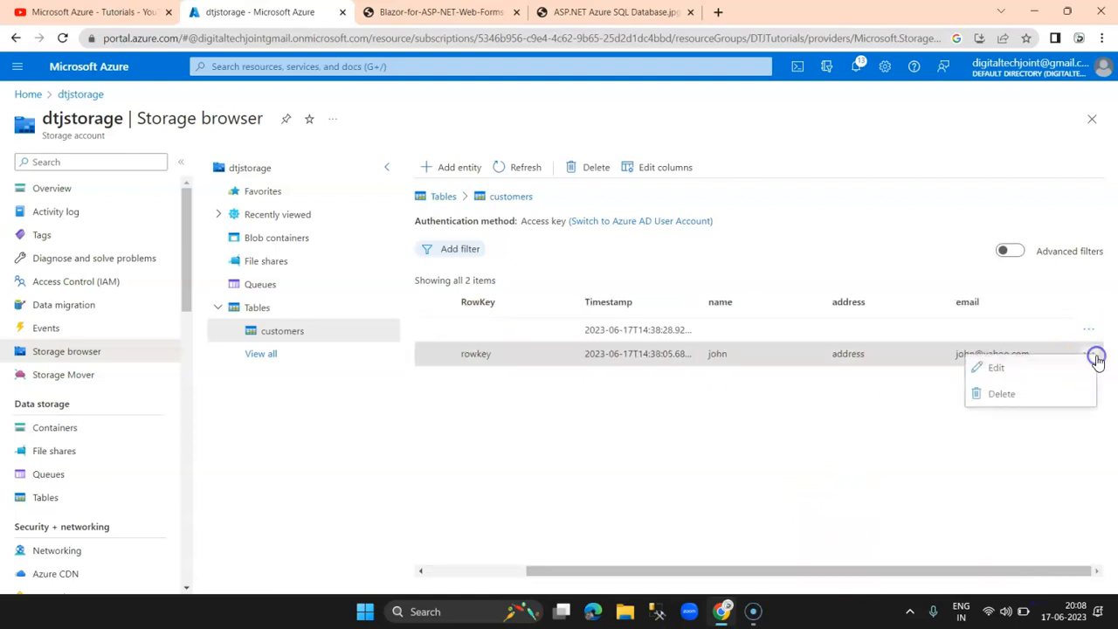
Step: Add a securitykey property to the partkey entity and update it
left_click(1010, 366)
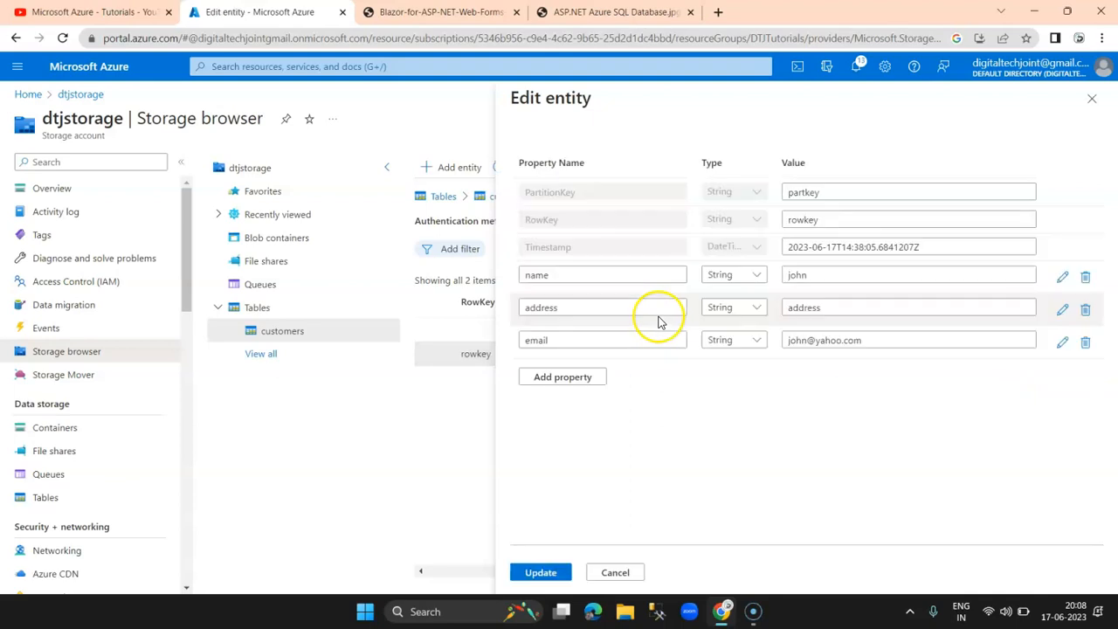
left_click(569, 375)
type("securitykey")
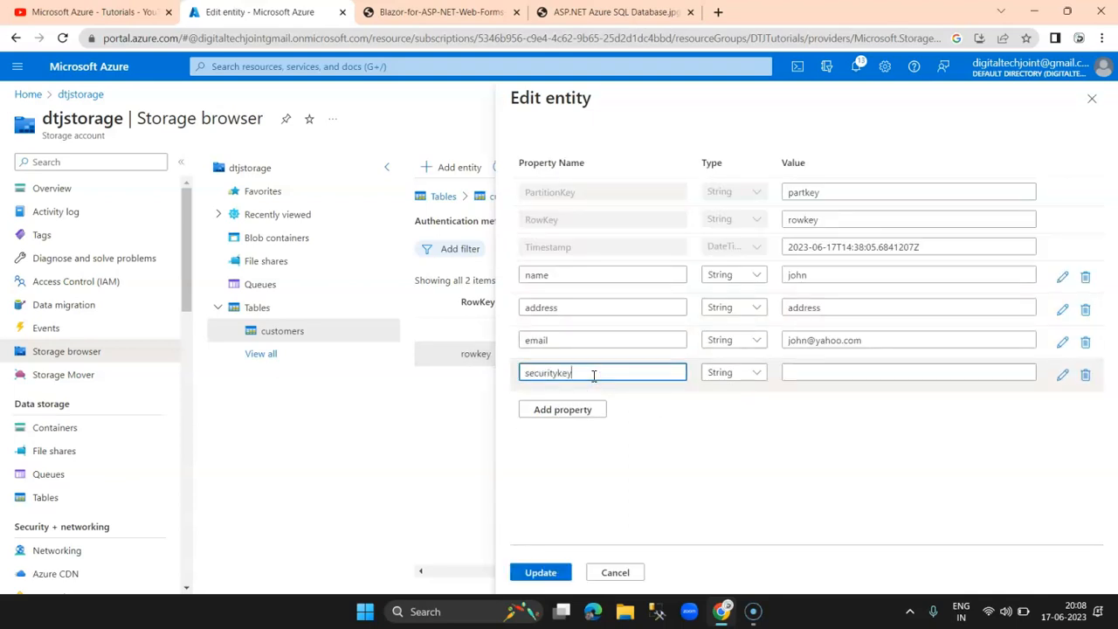
left_click(540, 572)
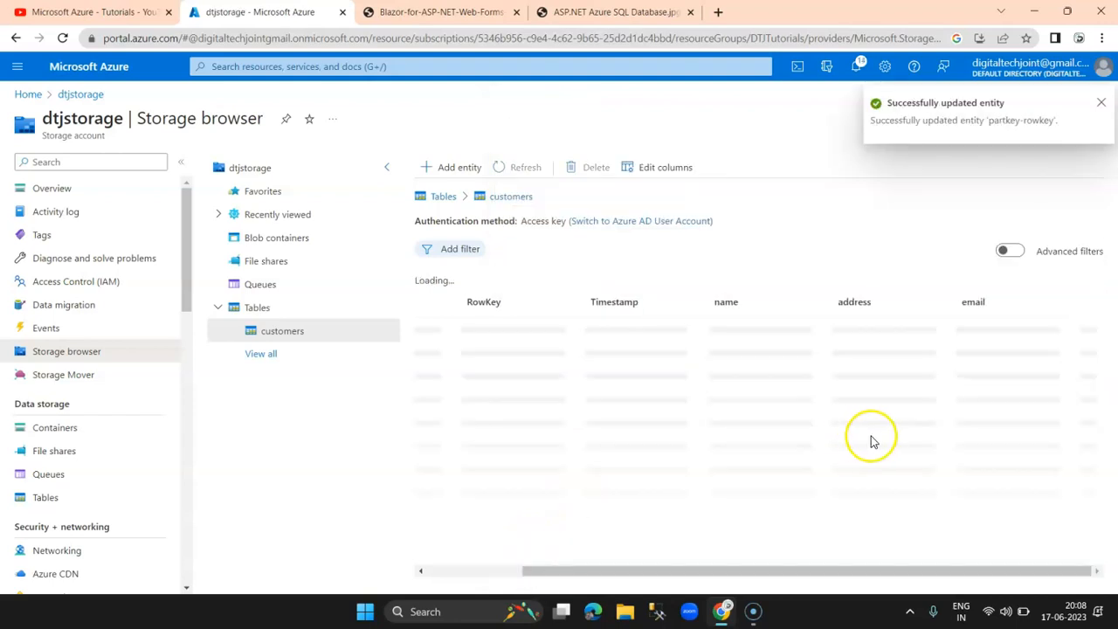
left_click_drag(924, 571, 1061, 572)
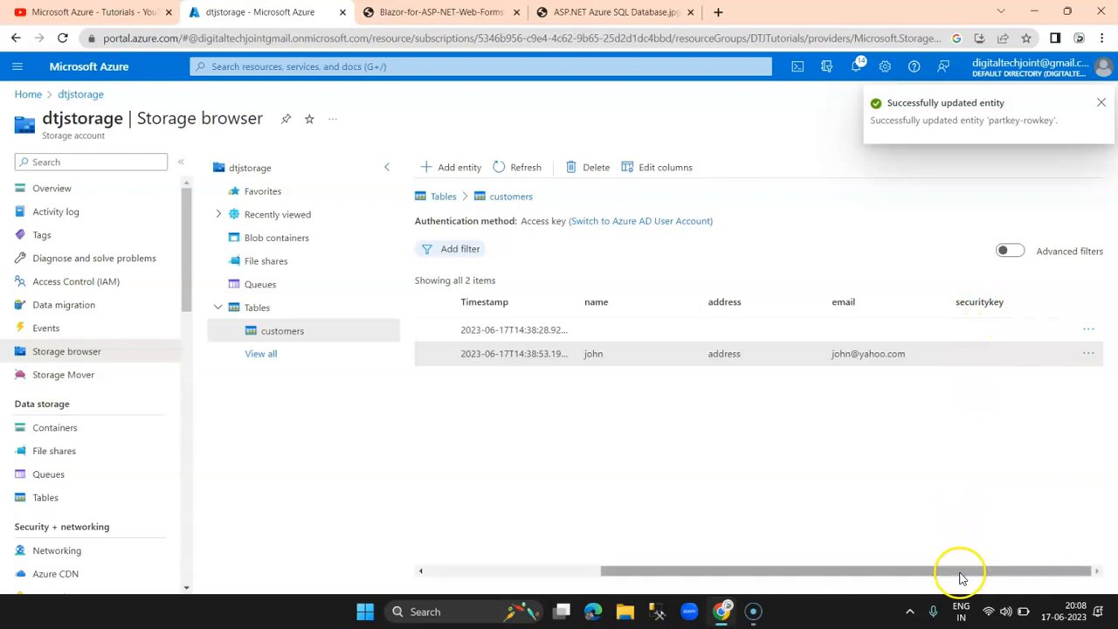
left_click(835, 578)
left_click_drag(835, 578, 819, 577)
left_click(993, 358)
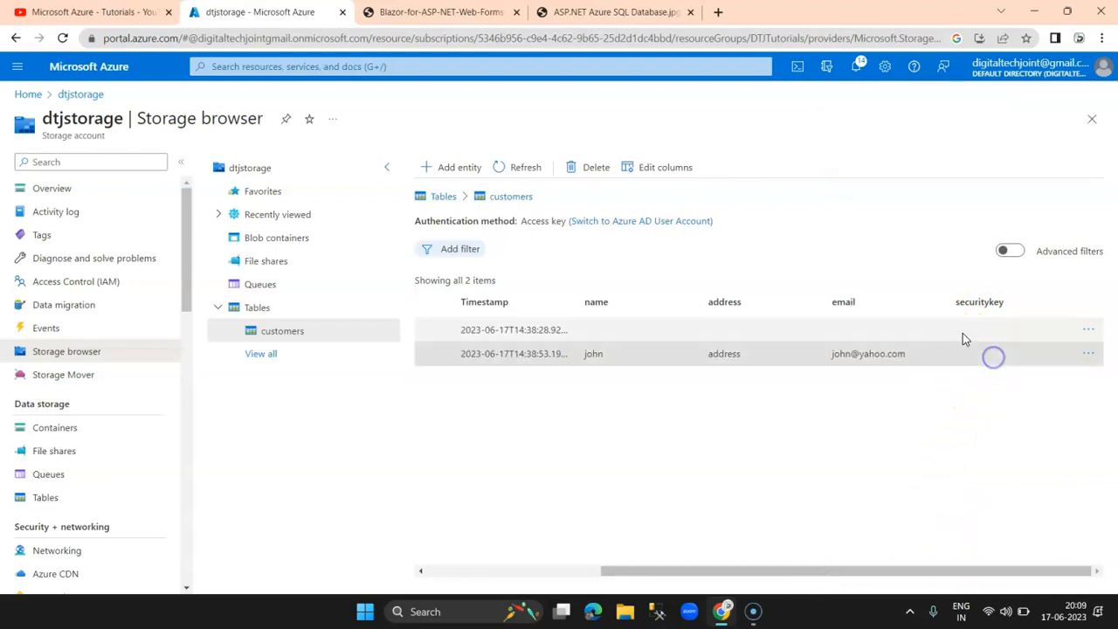
Step: Select the empty-key entity and open it for editing
left_click(588, 334)
left_click_drag(678, 574, 417, 577)
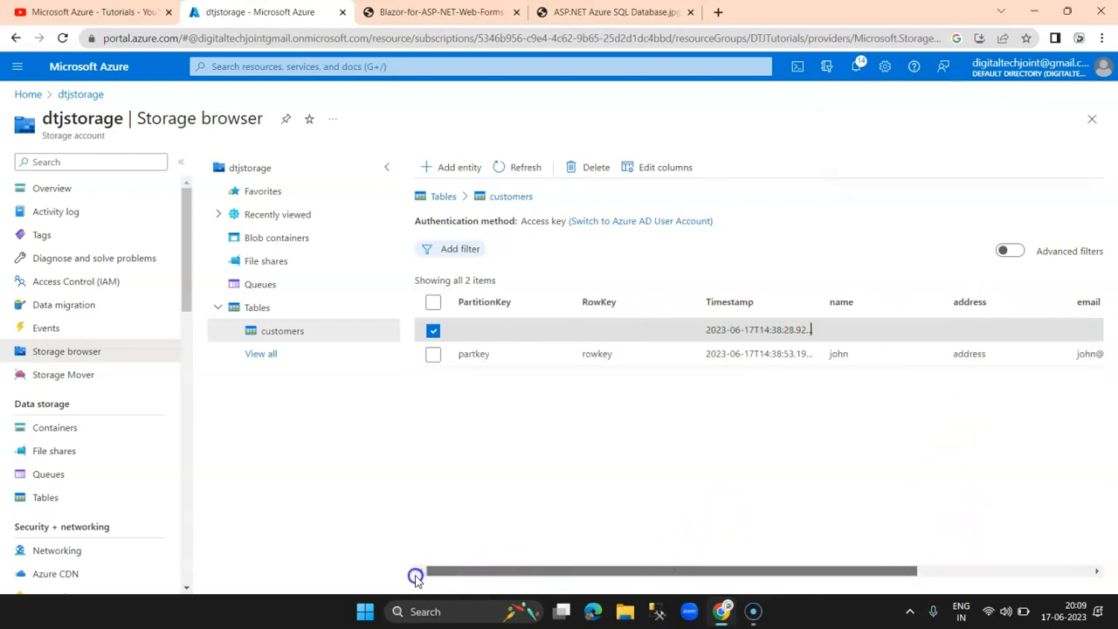
left_click(433, 331)
left_click(432, 331)
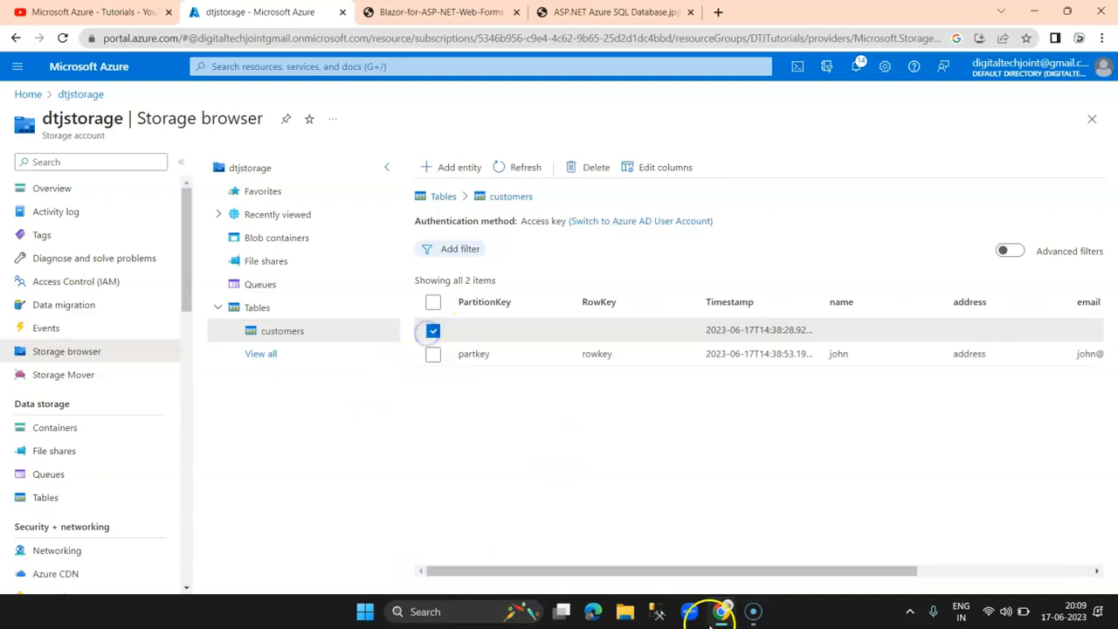
left_click_drag(704, 575, 1022, 564)
left_click(1091, 332)
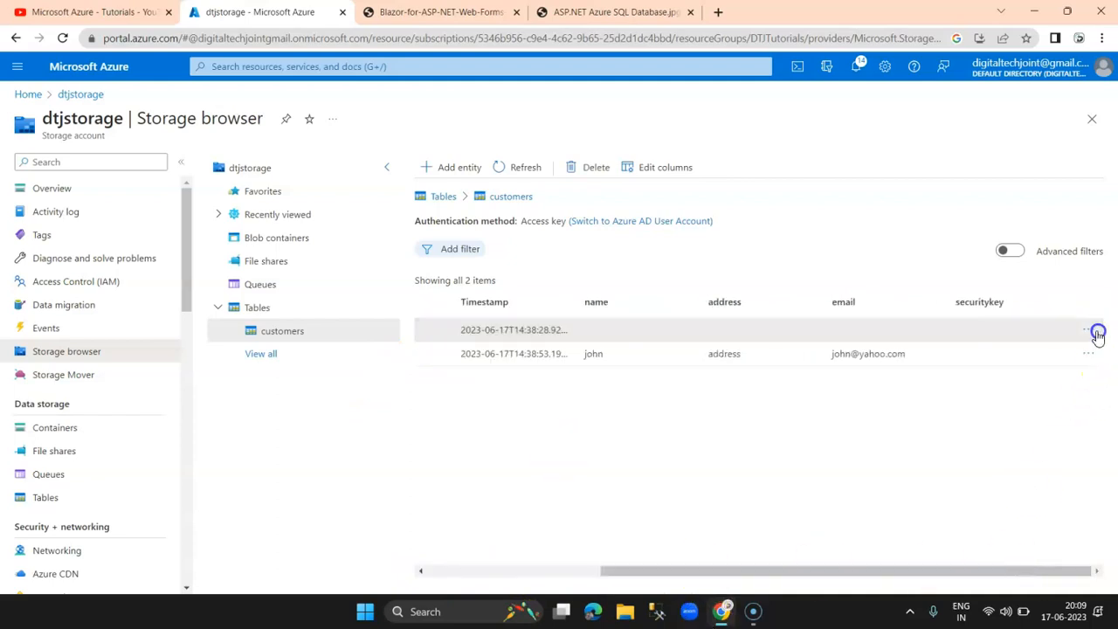
left_click(1005, 343)
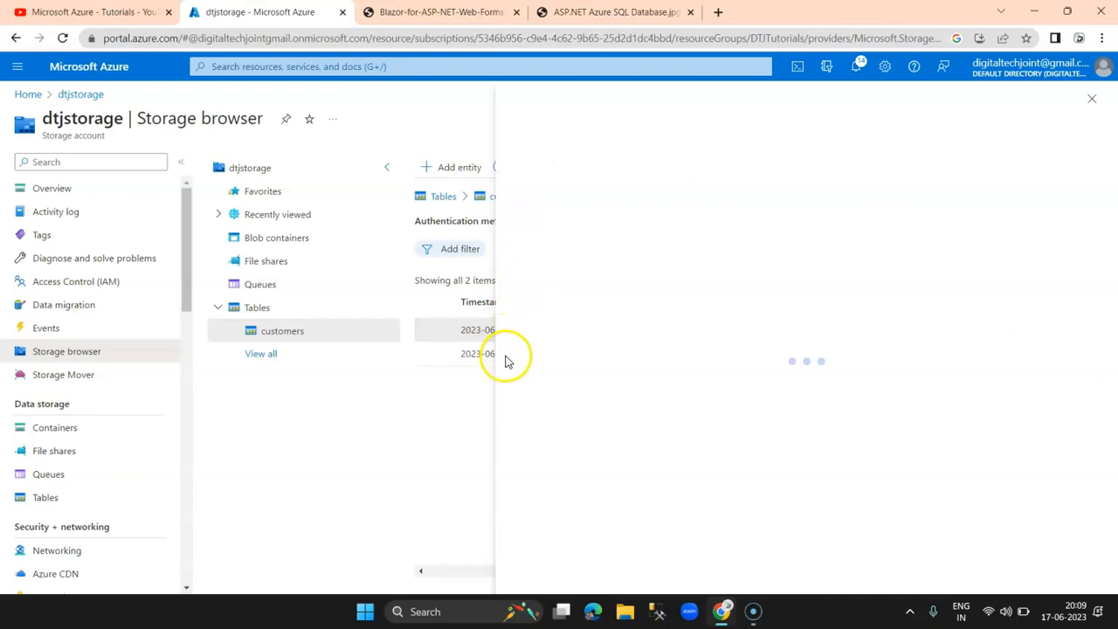
Step: Add property somekey with value somevalue to the empty-key entity and update it
left_click(952, 248)
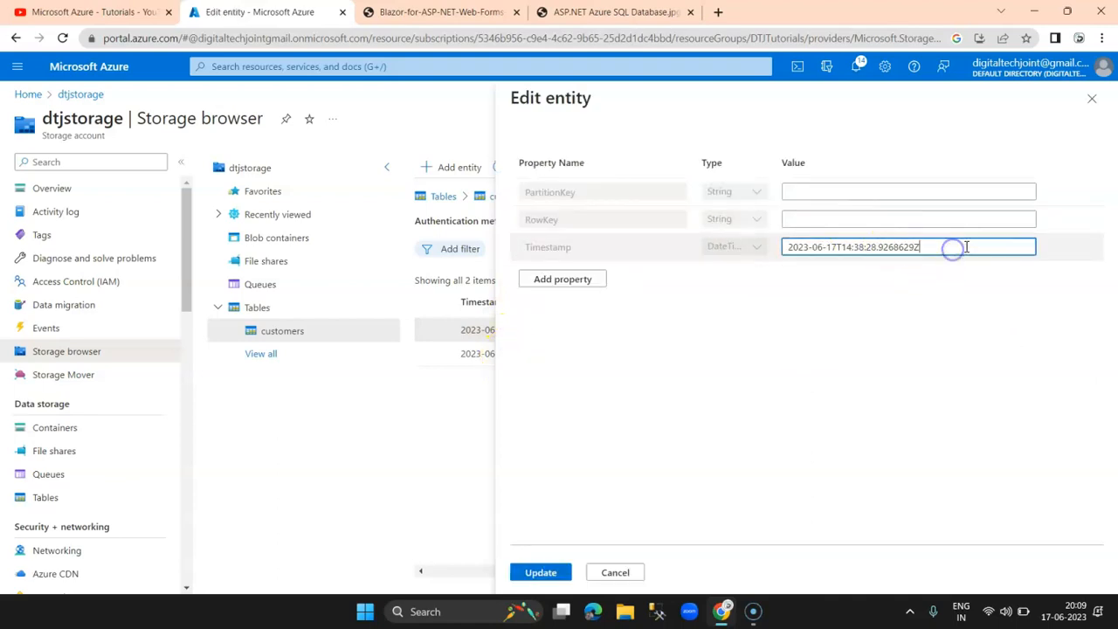
left_click(834, 191)
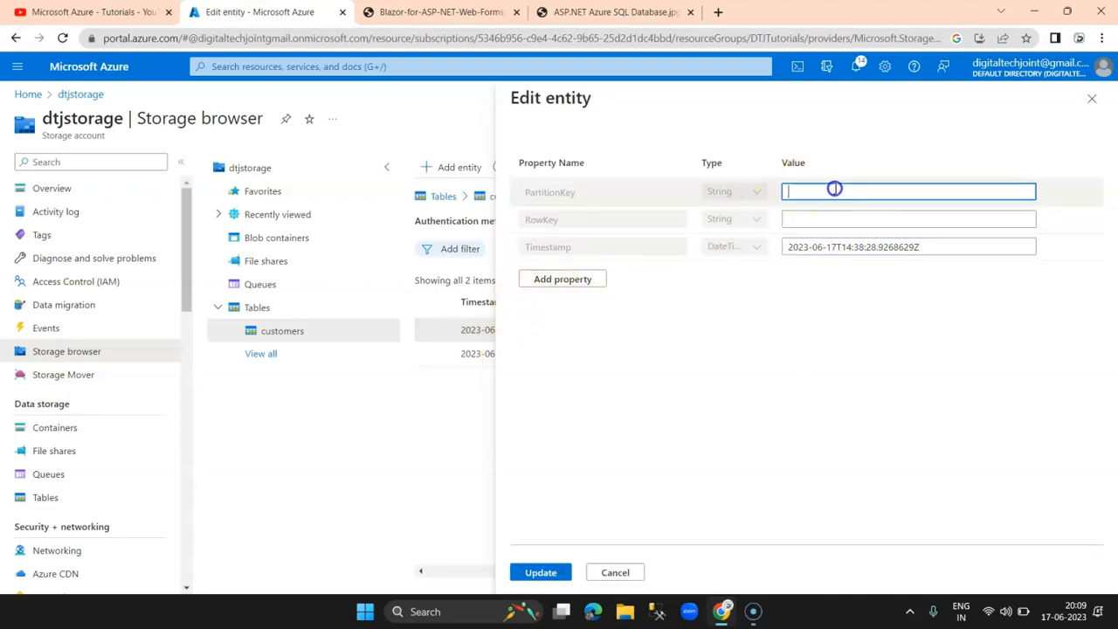
left_click(562, 278)
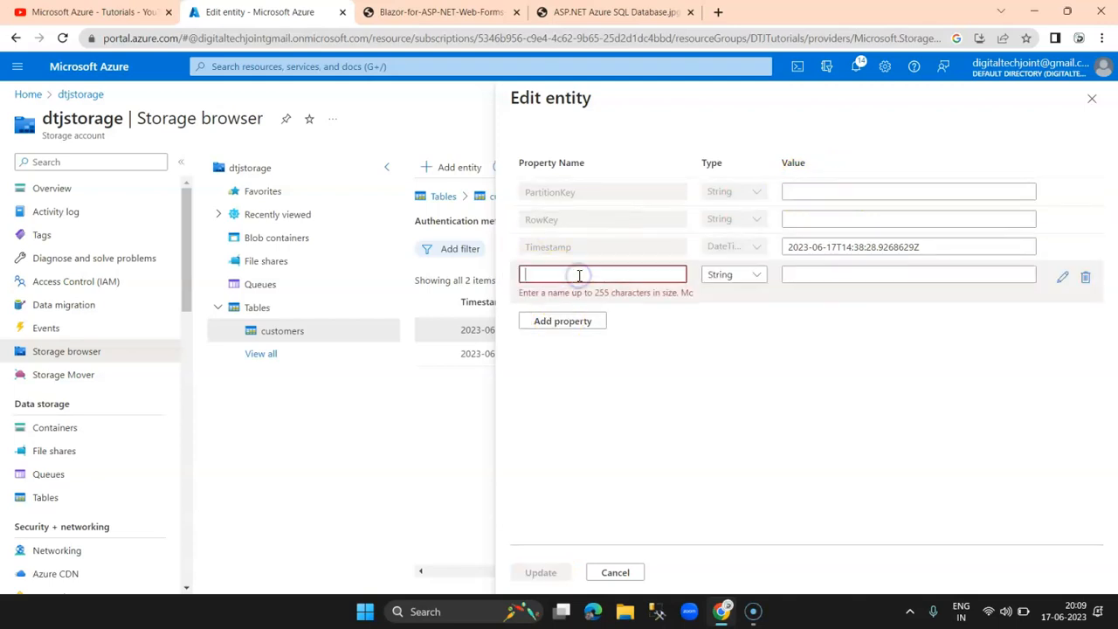
type("somekey")
key("Tab")
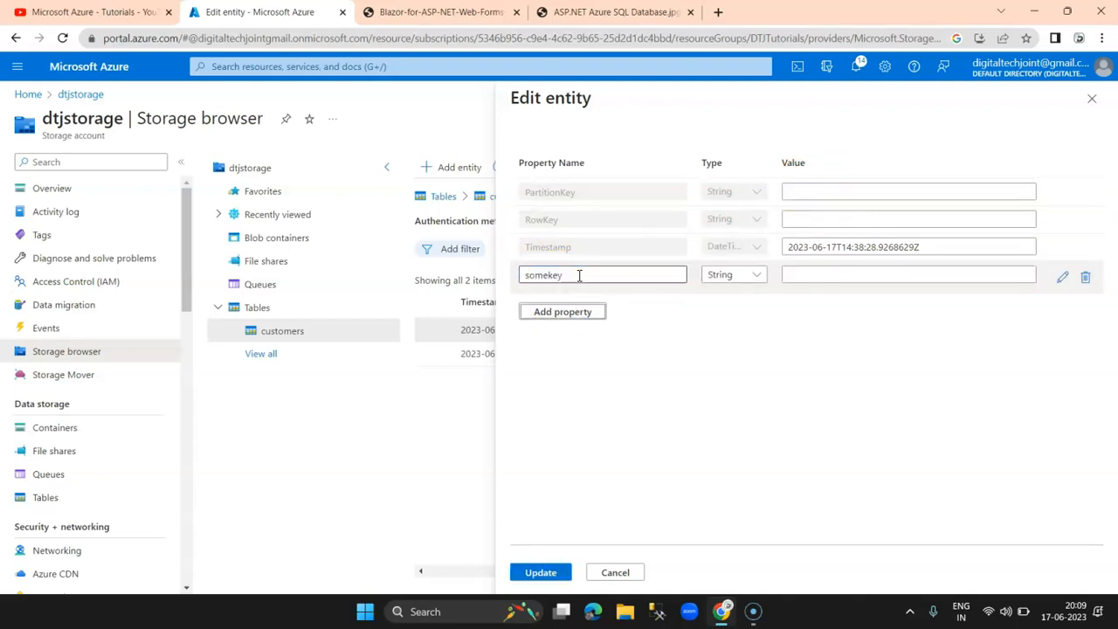
left_click(817, 277)
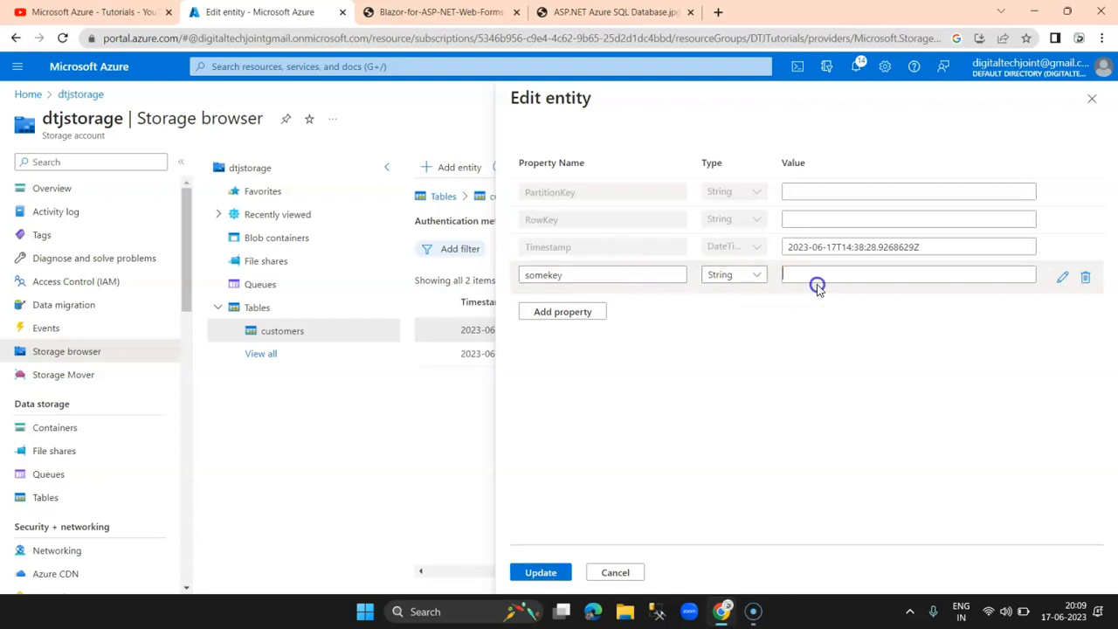
left_click(821, 275)
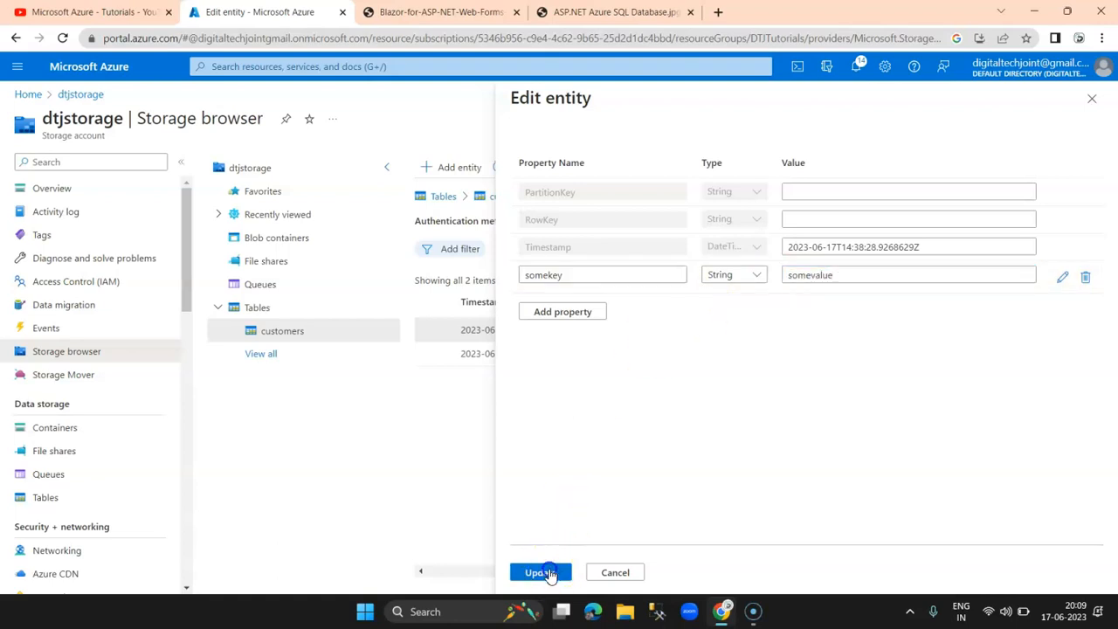
left_click(550, 572)
left_click_drag(793, 572, 642, 585)
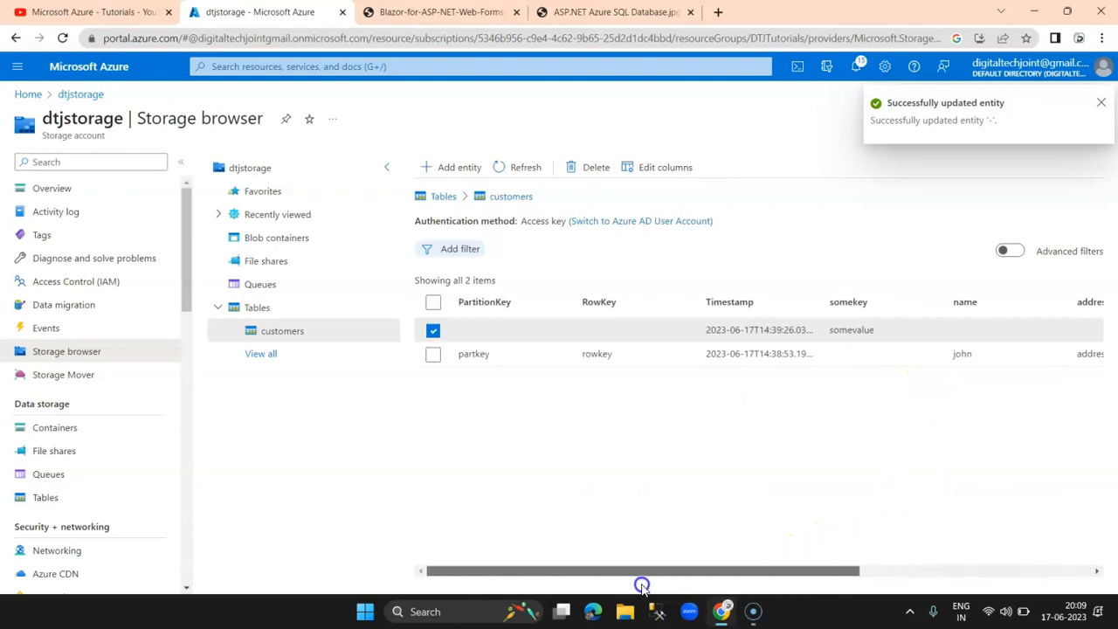
left_click(433, 330)
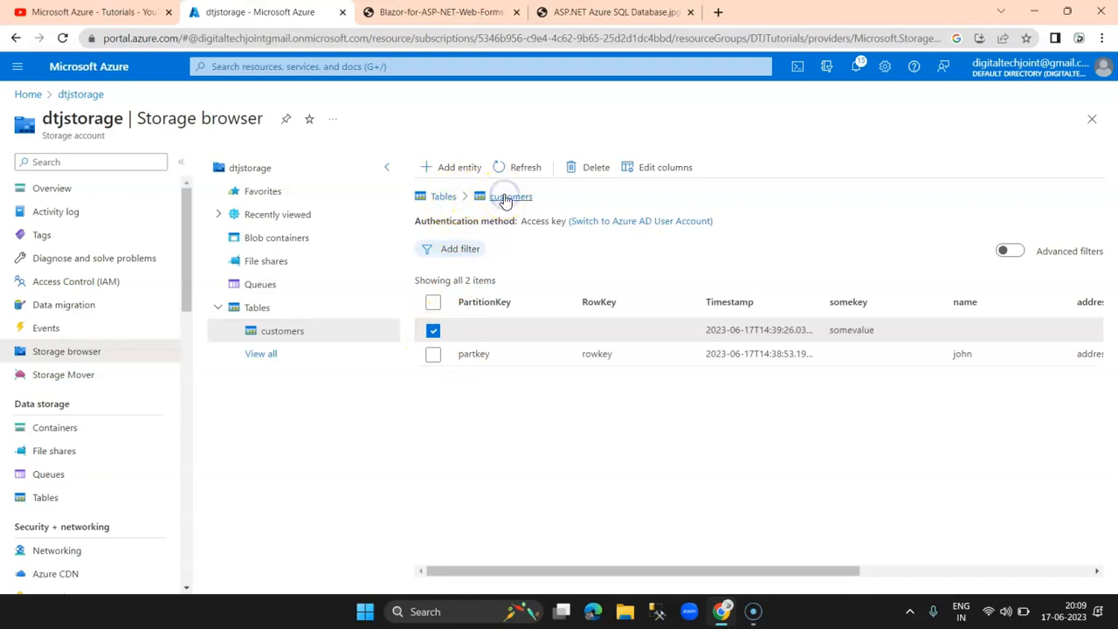
Step: Select both entities in the customers table
mouse_move(736, 575)
left_mouse_down()
mouse_move(890, 573)
mouse_move(739, 570)
left_mouse_up()
left_click_drag(836, 569, 637, 536)
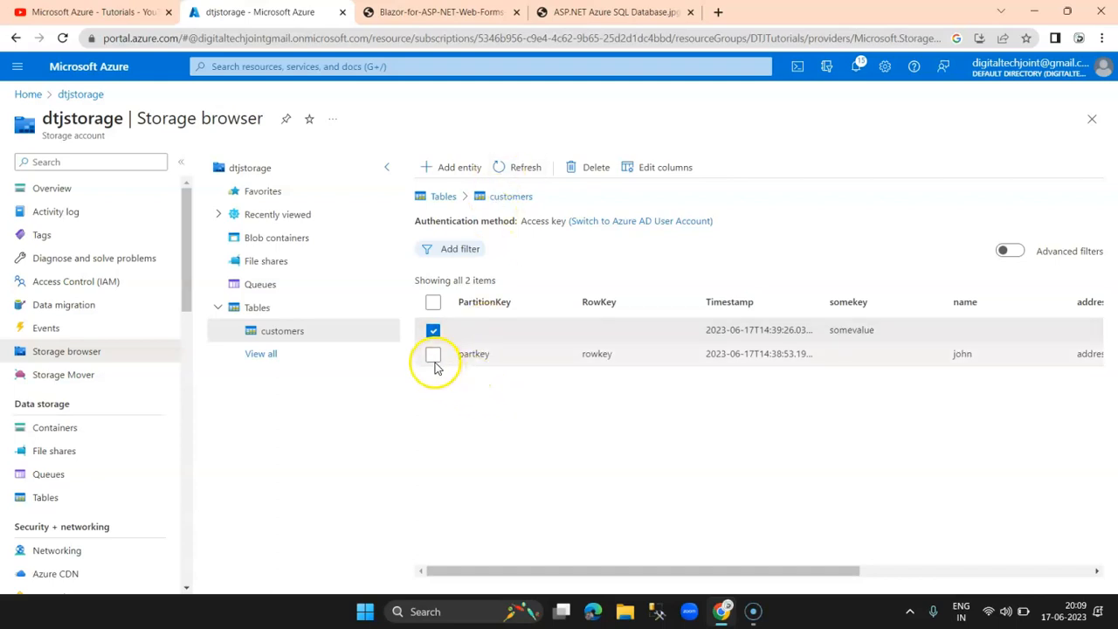
left_click(434, 359)
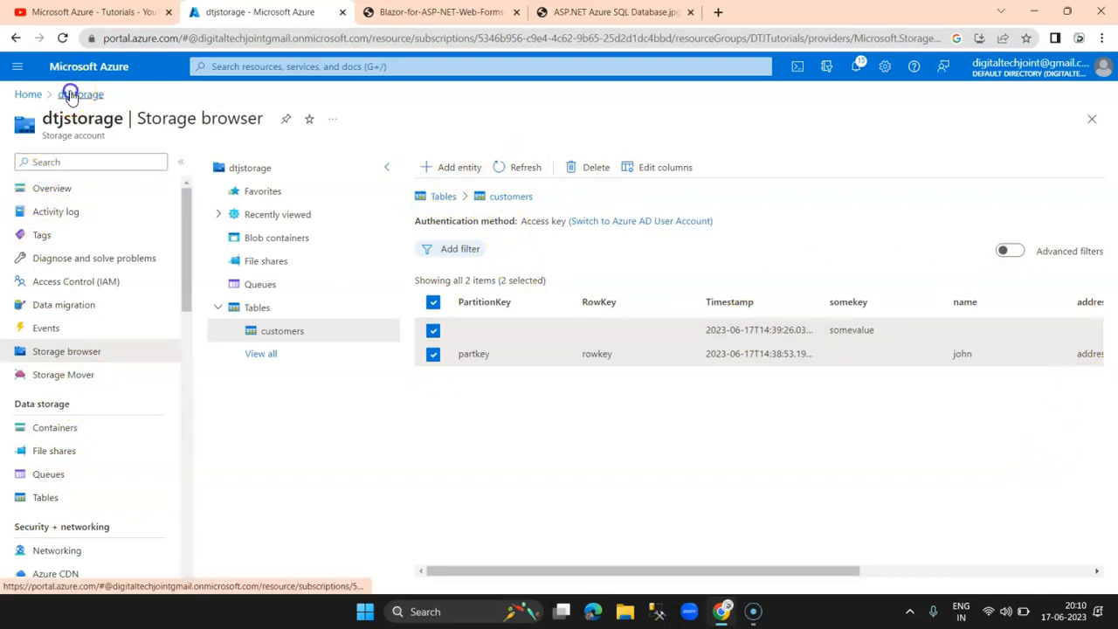
Step: Go to Home, reopen the dtjstorage account and highlight its name
left_click(29, 94)
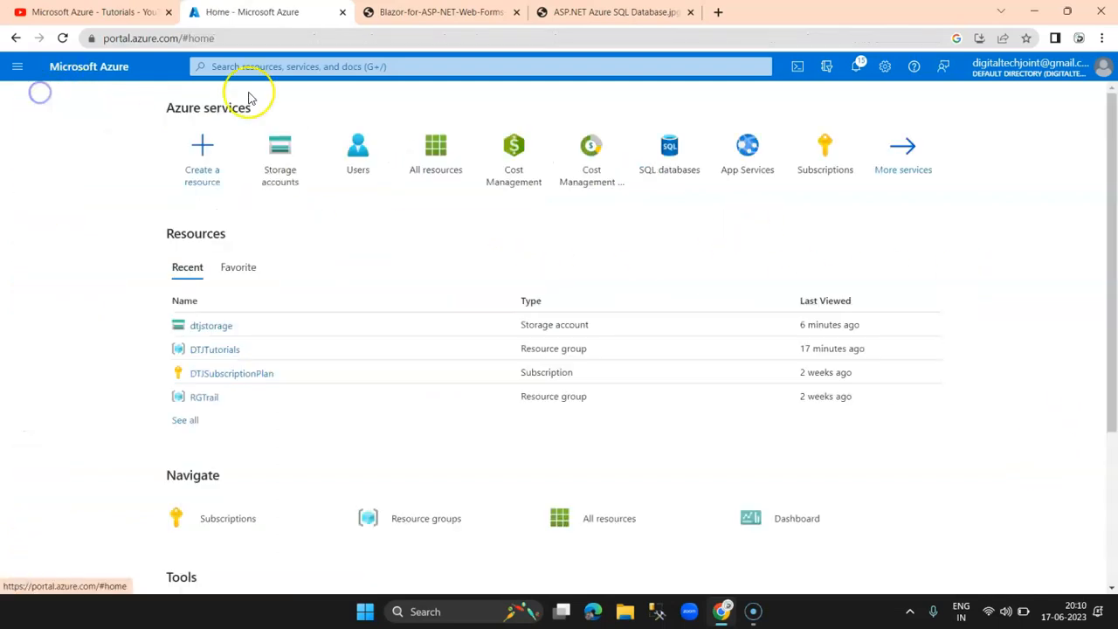
left_click(201, 324)
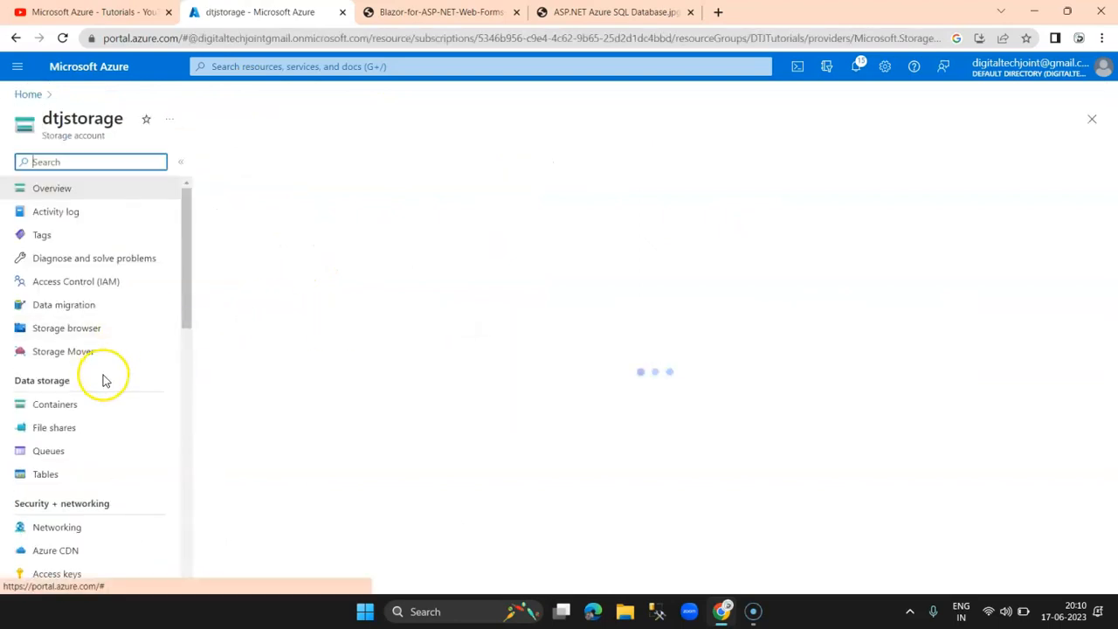
scroll(127, 391, "down", 1)
scroll(126, 391, "down", 1)
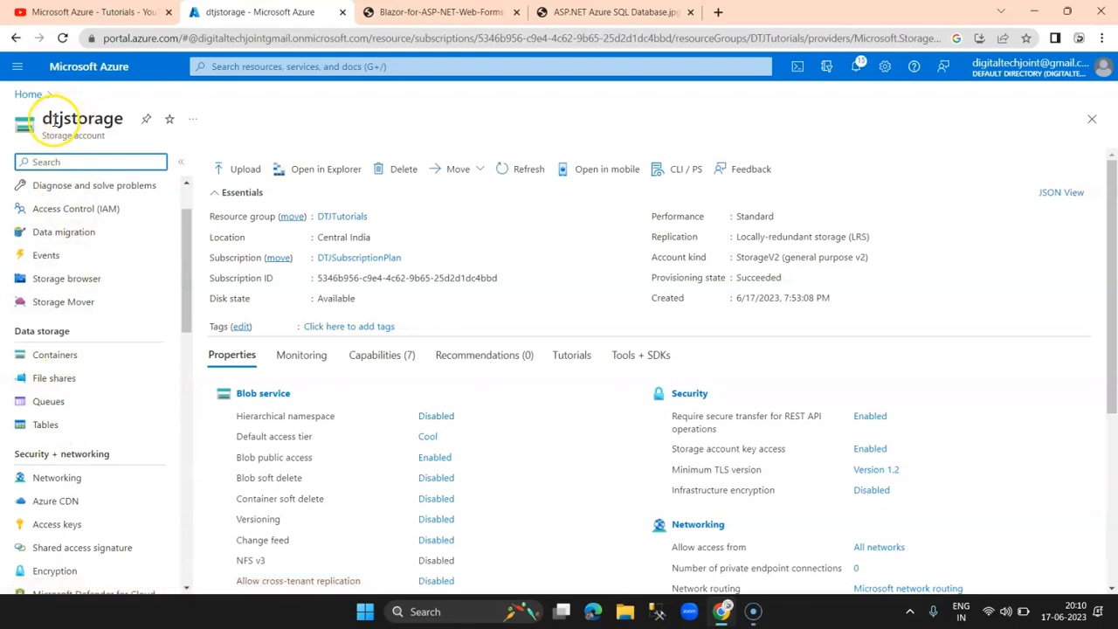
left_click_drag(42, 118, 133, 122)
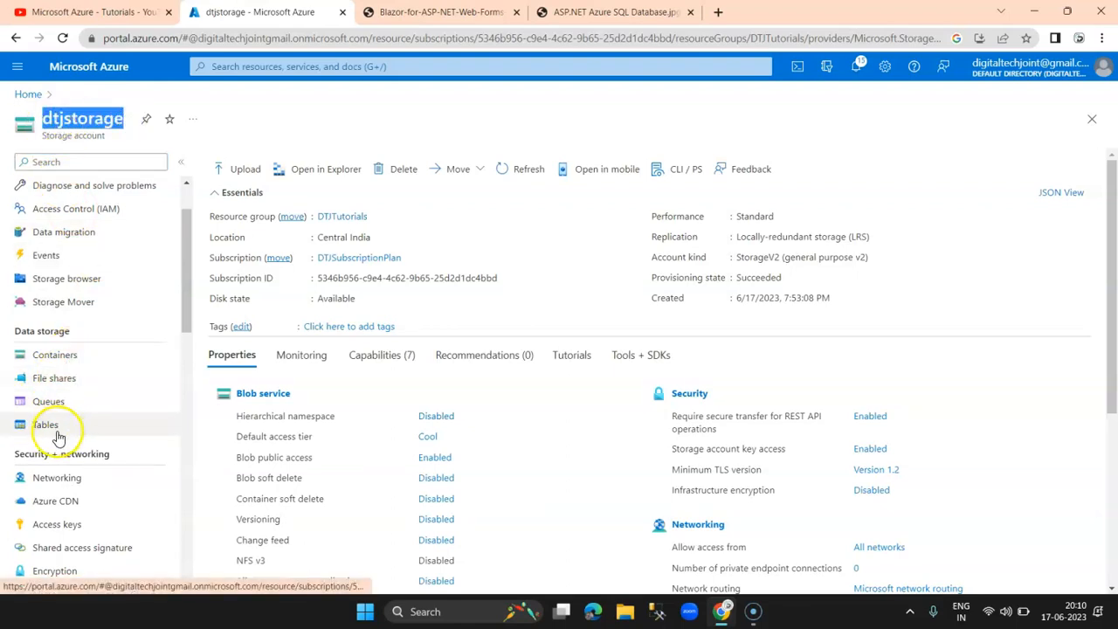
Step: Return Home, open dtjstorage once more, then go back Home
left_click(27, 94)
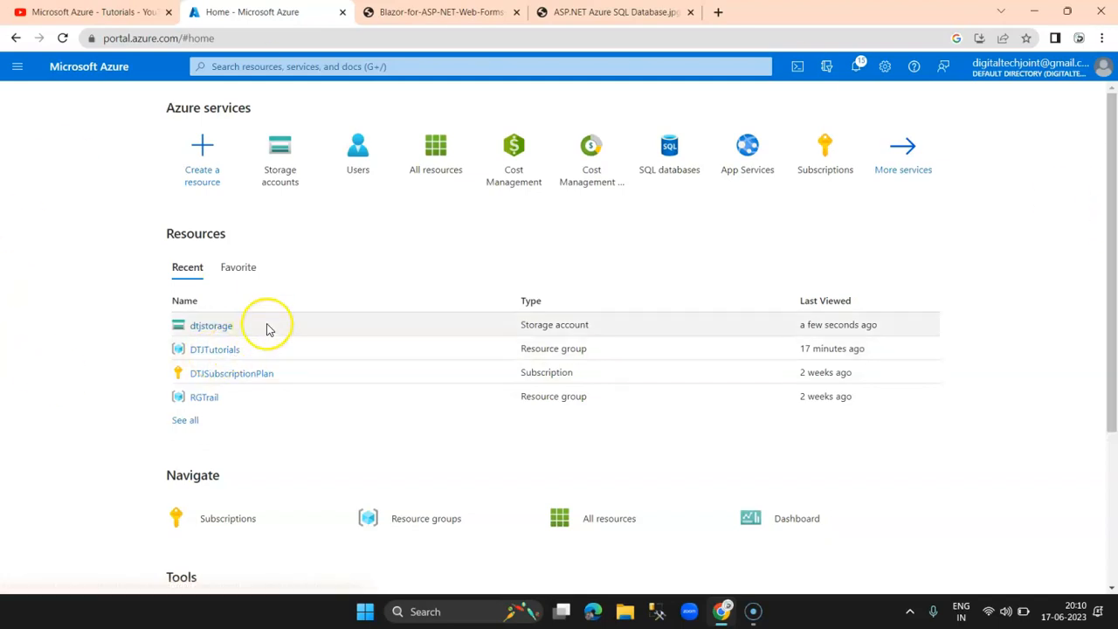
left_click(219, 331)
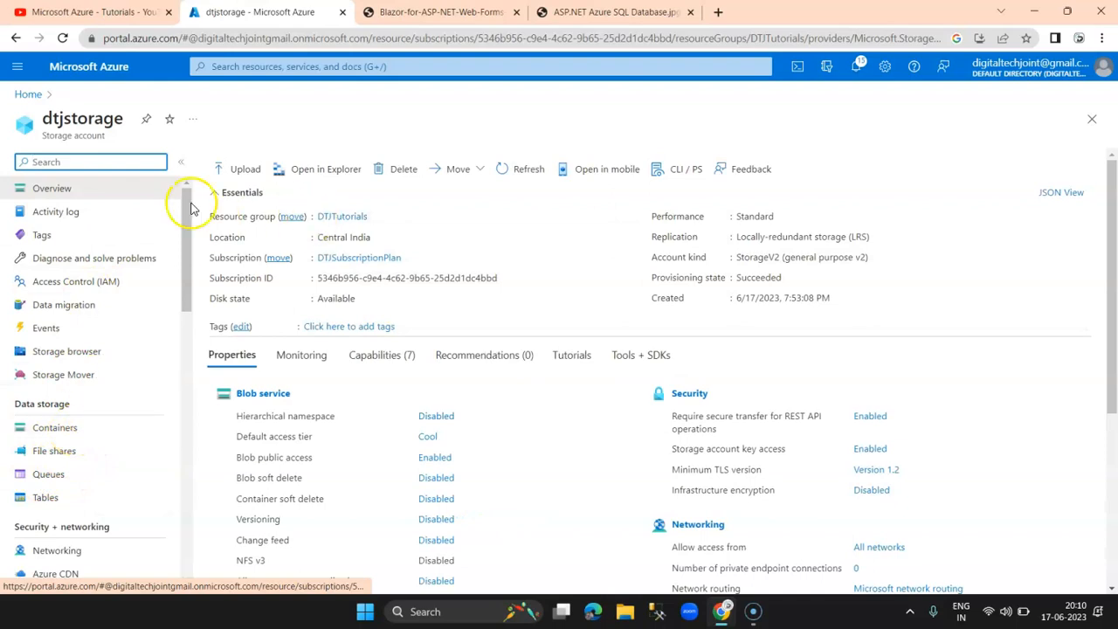
left_click(27, 93)
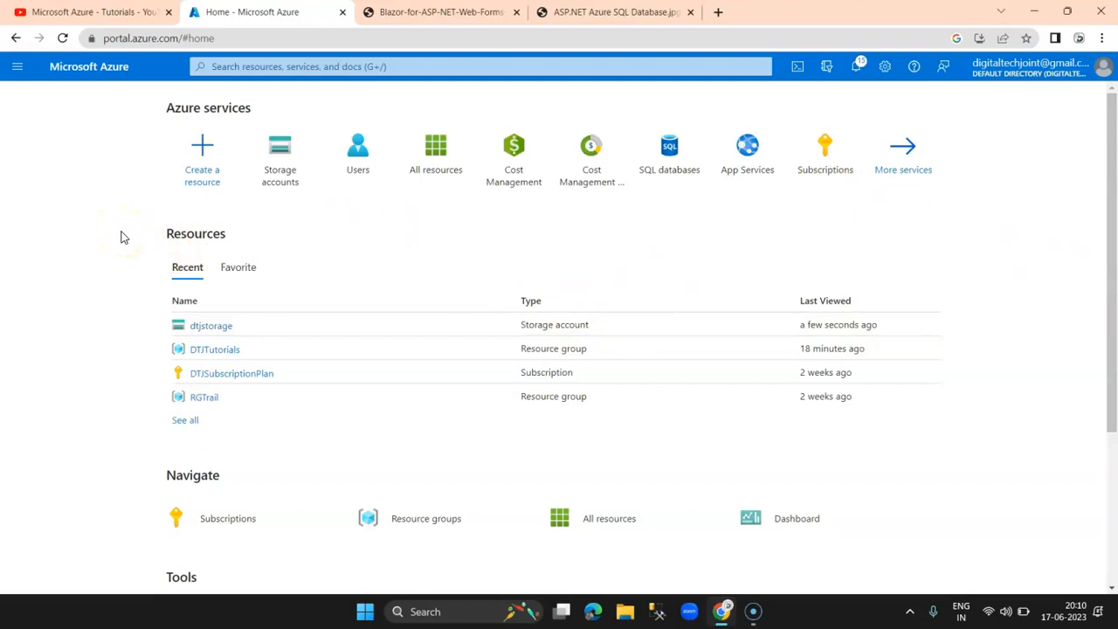
Step: Delete dtjstorage from All resources, confirming with yes
left_click(439, 146)
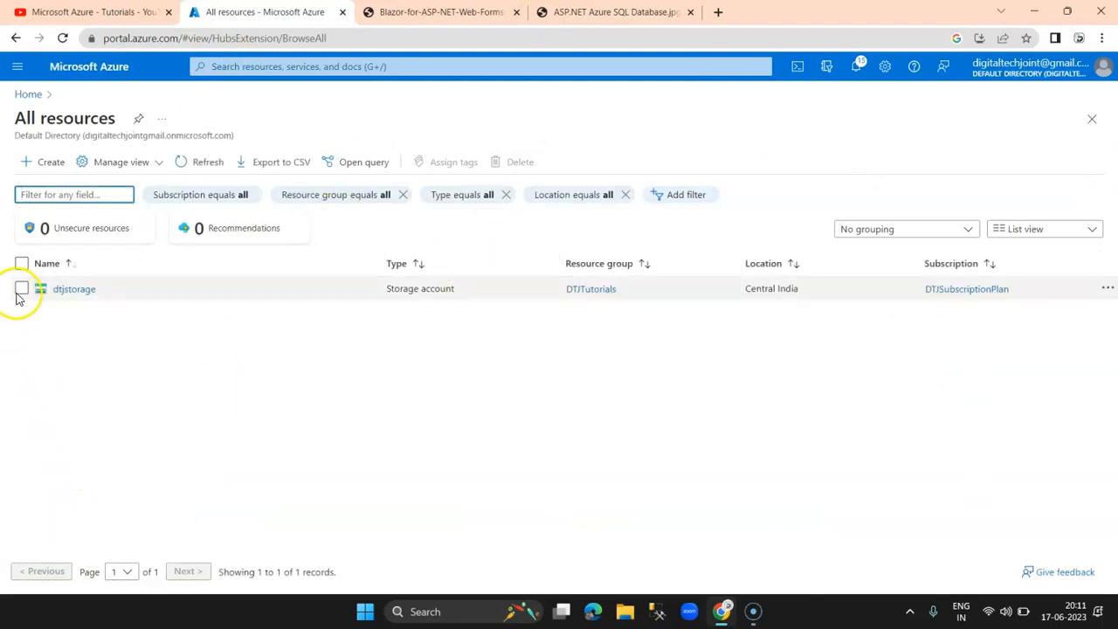
left_click(22, 264)
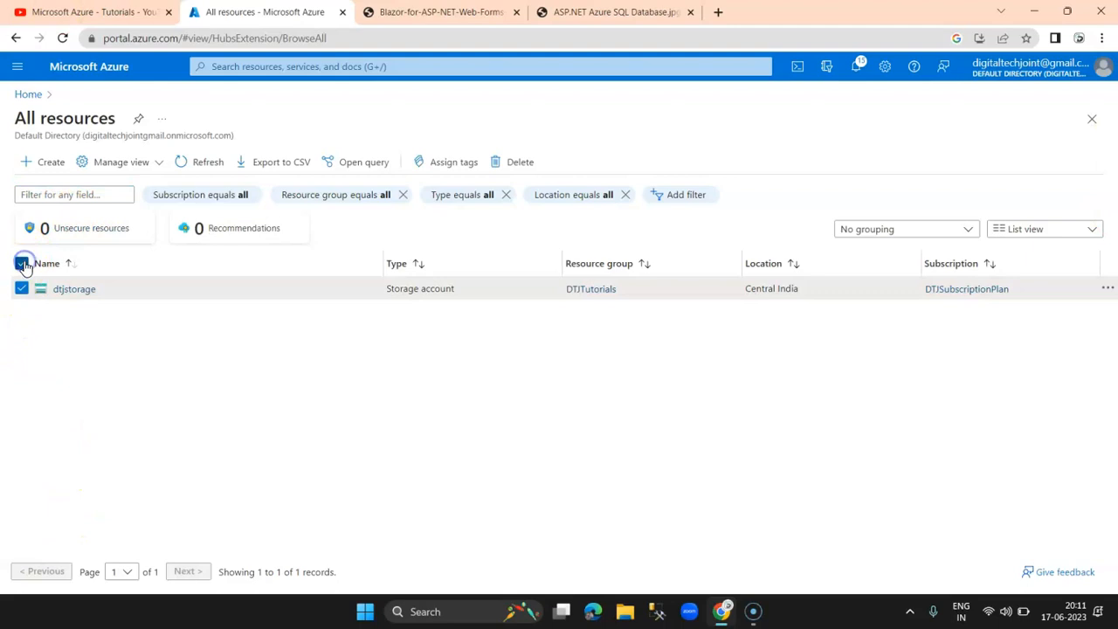
left_click(521, 163)
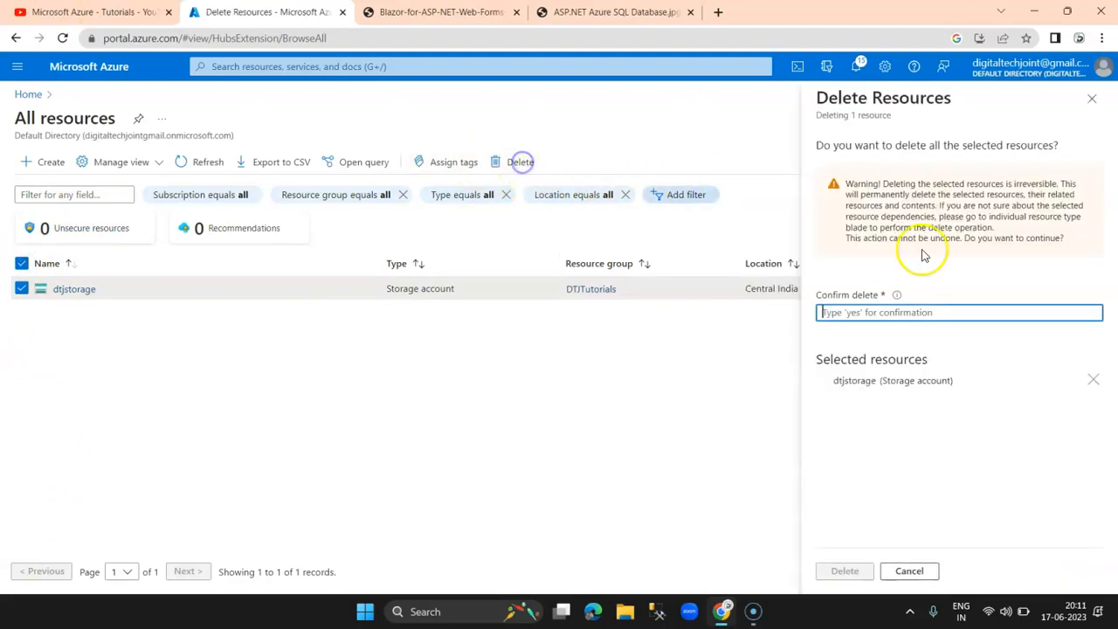
type("ye")
left_click(844, 570)
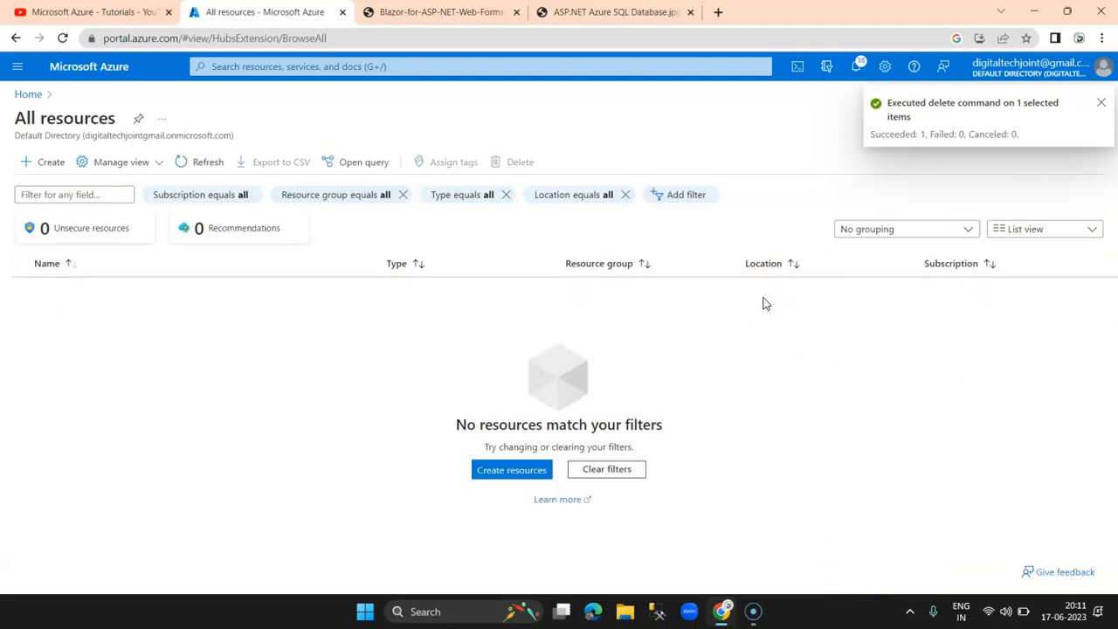
Step: Dismiss the deletion notice, verify the resource list is empty, and return Home
left_click(1099, 104)
left_click(57, 67)
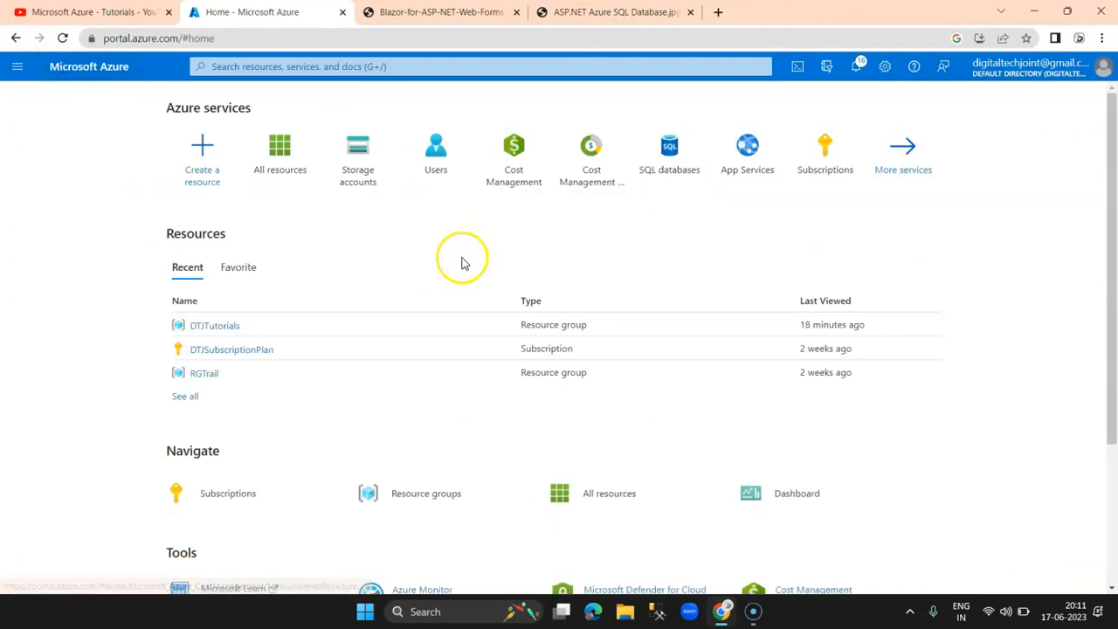
left_click(281, 146)
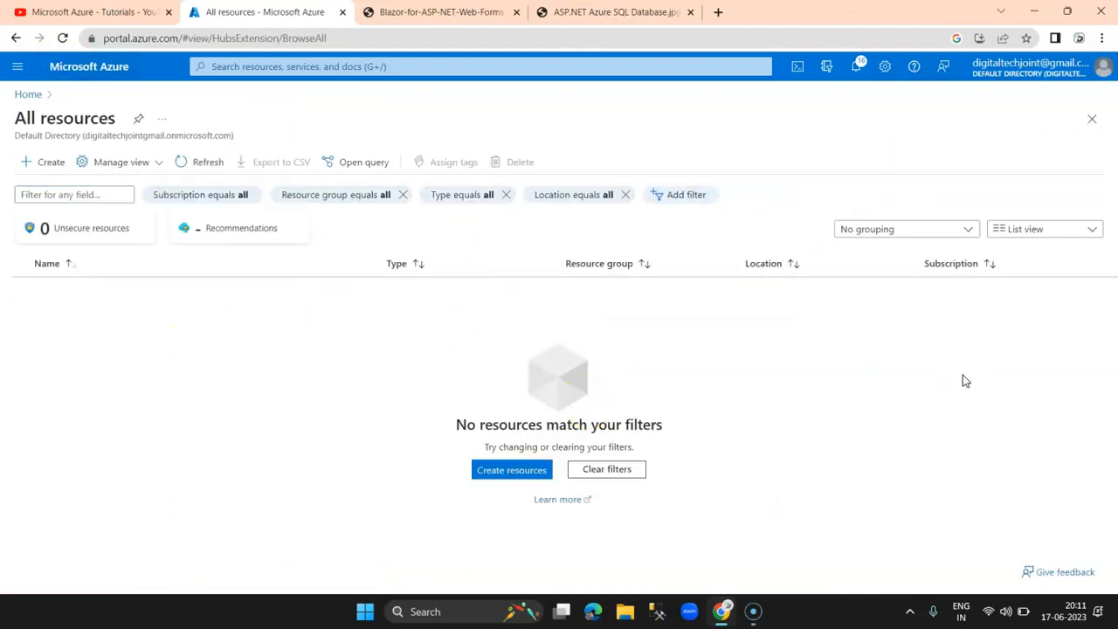
left_click(26, 94)
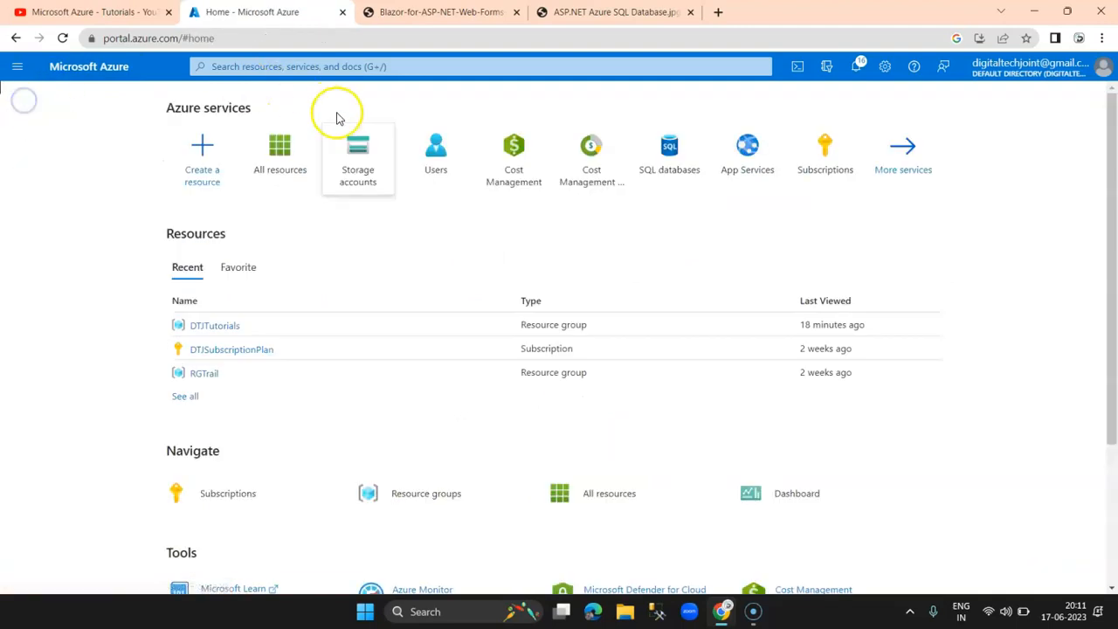